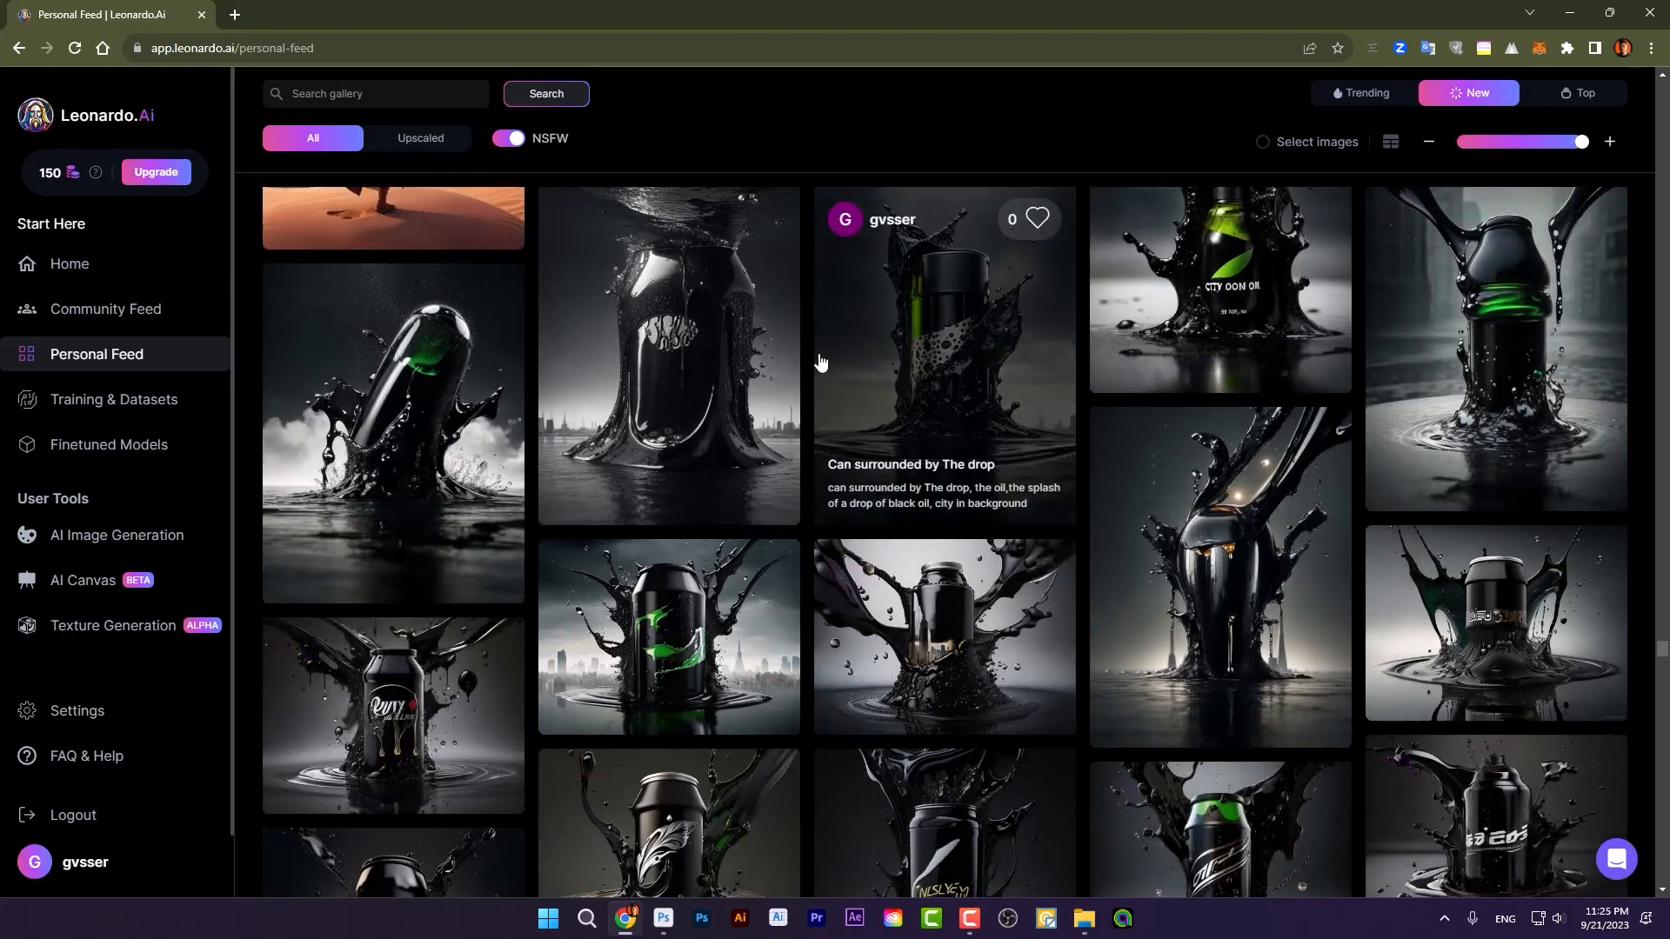
Step: Examine the oil-splash can image in the gallery and the layer stack of the finished 1.psd composition
{"action": "left_click", "coordinate": [952, 348]}
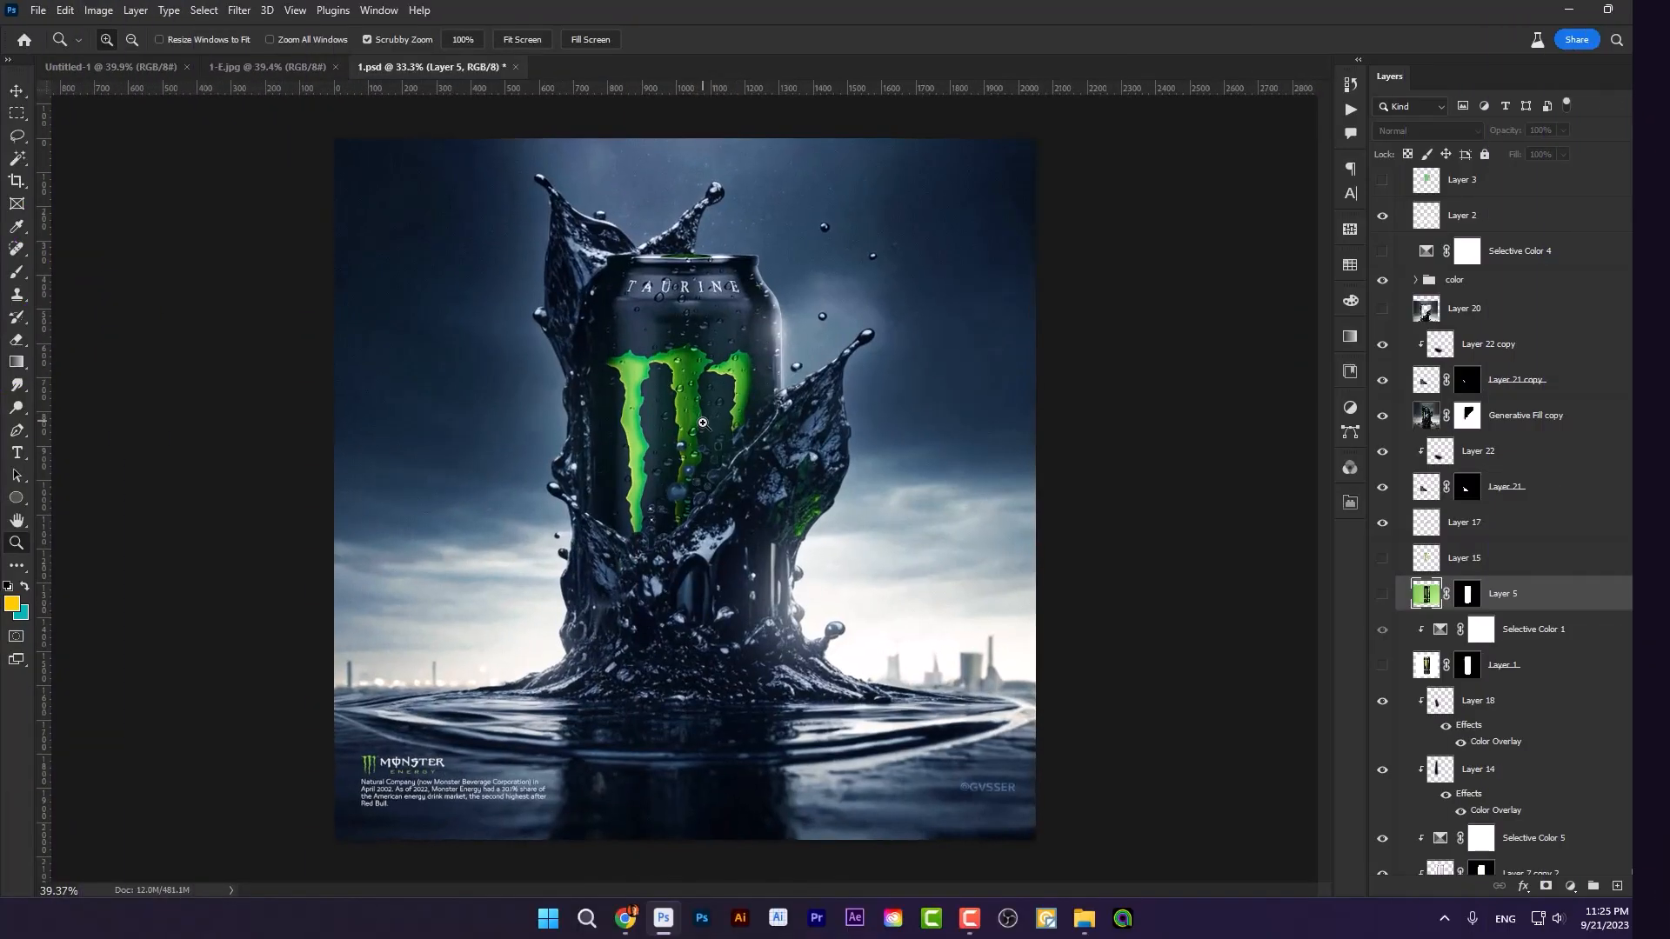
{"action": "left_click_drag", "start_coordinate": [732, 351], "coordinate": [742, 351]}
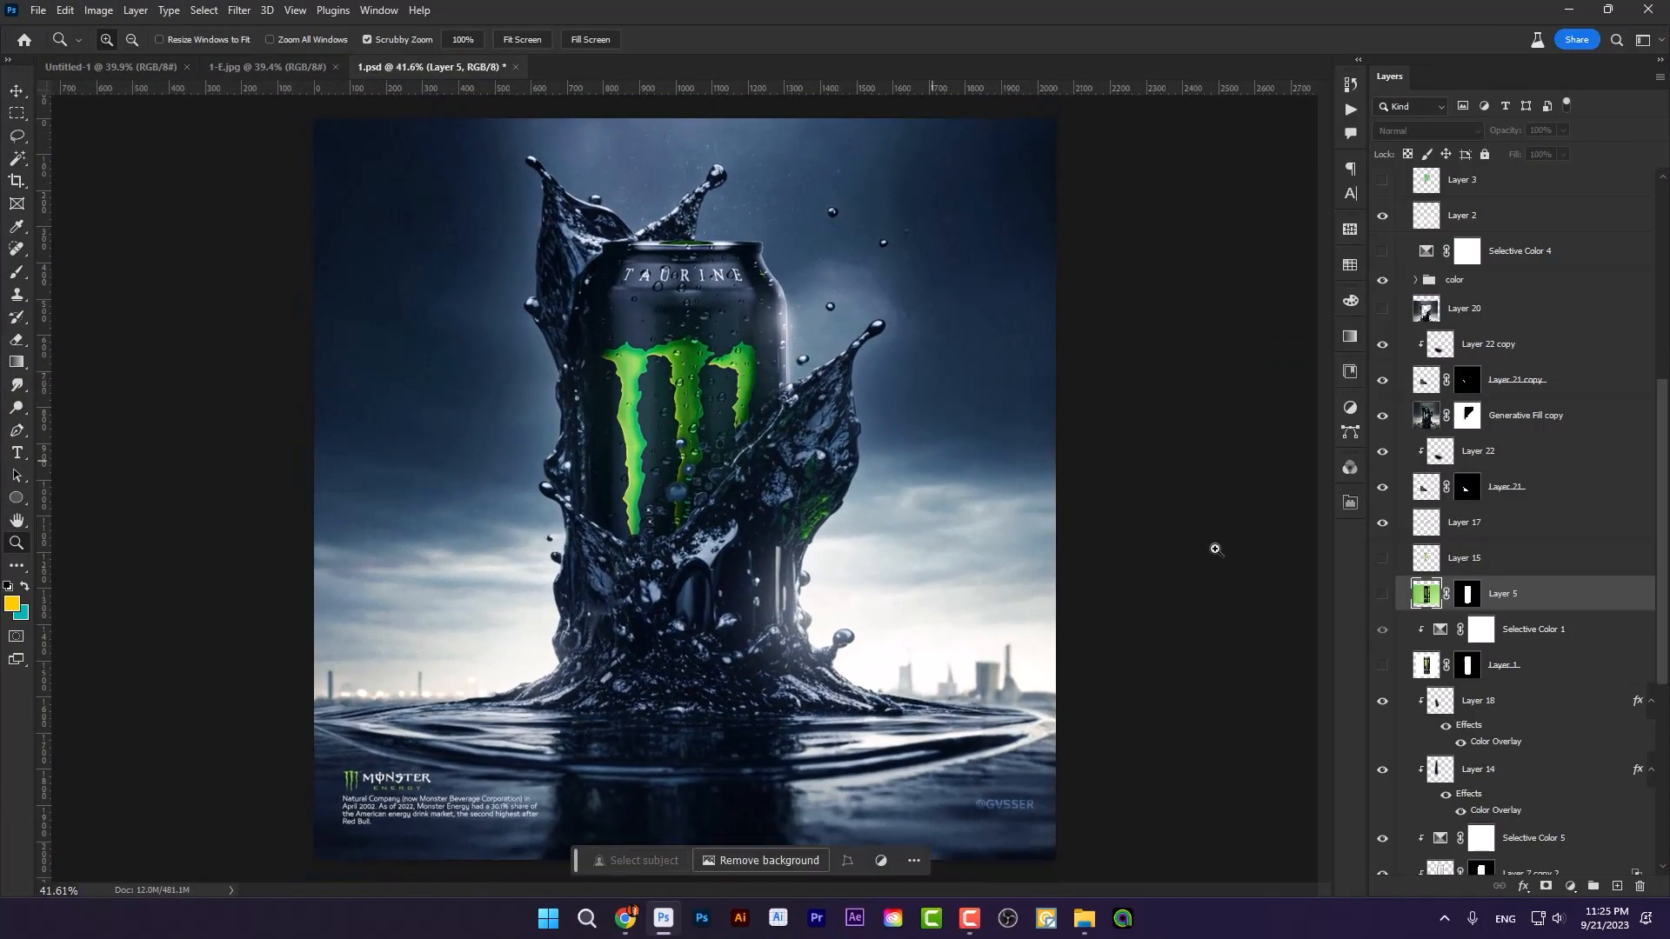
{"action": "scroll", "coordinate": [1520, 601], "scroll_direction": "down", "scroll_amount": 3}
{"action": "scroll", "coordinate": [1521, 600], "scroll_direction": "down", "scroll_amount": 6}
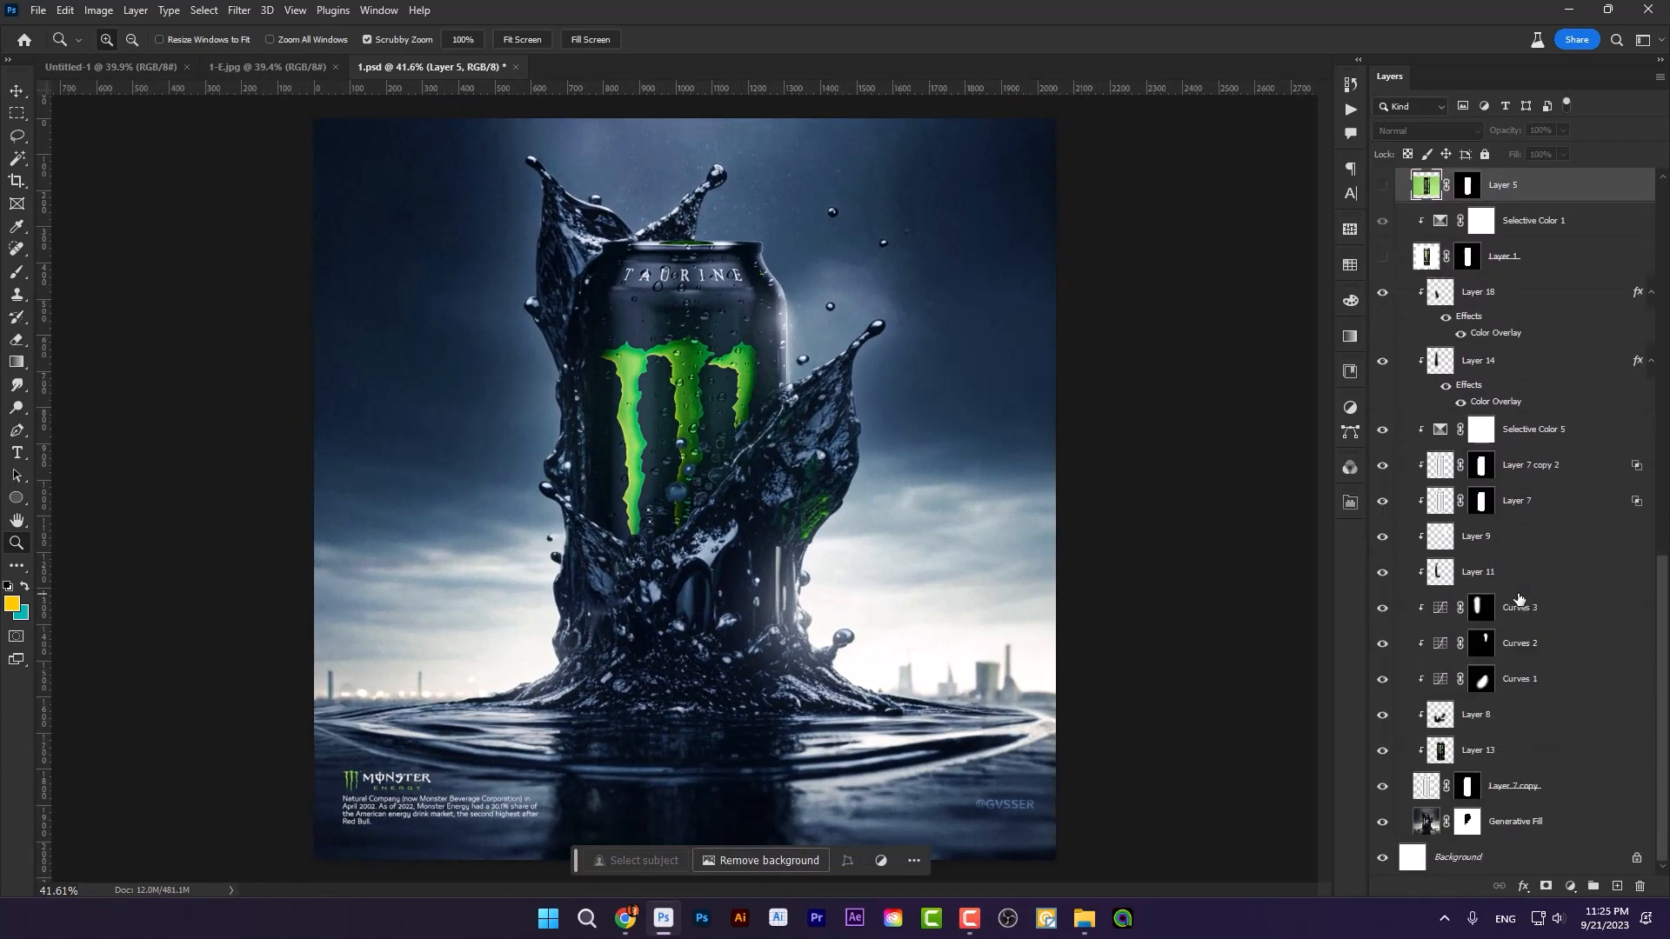
{"action": "scroll", "coordinate": [1516, 602], "scroll_direction": "up", "scroll_amount": 15}
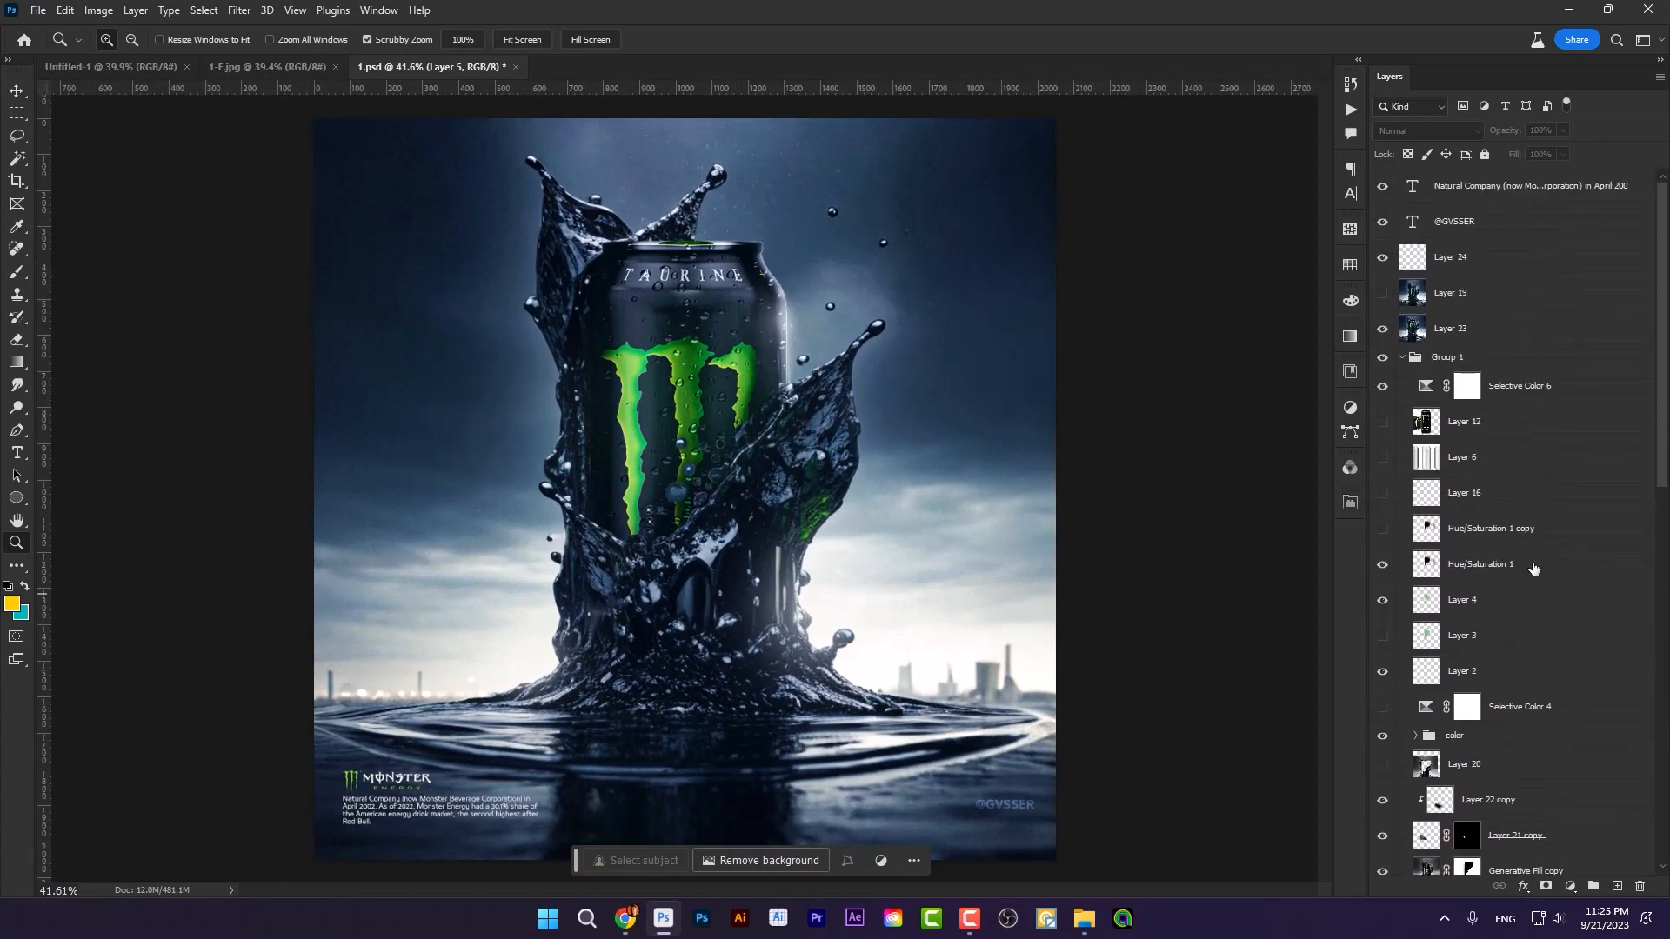
{"action": "scroll", "coordinate": [1528, 546], "scroll_direction": "down", "scroll_amount": 12}
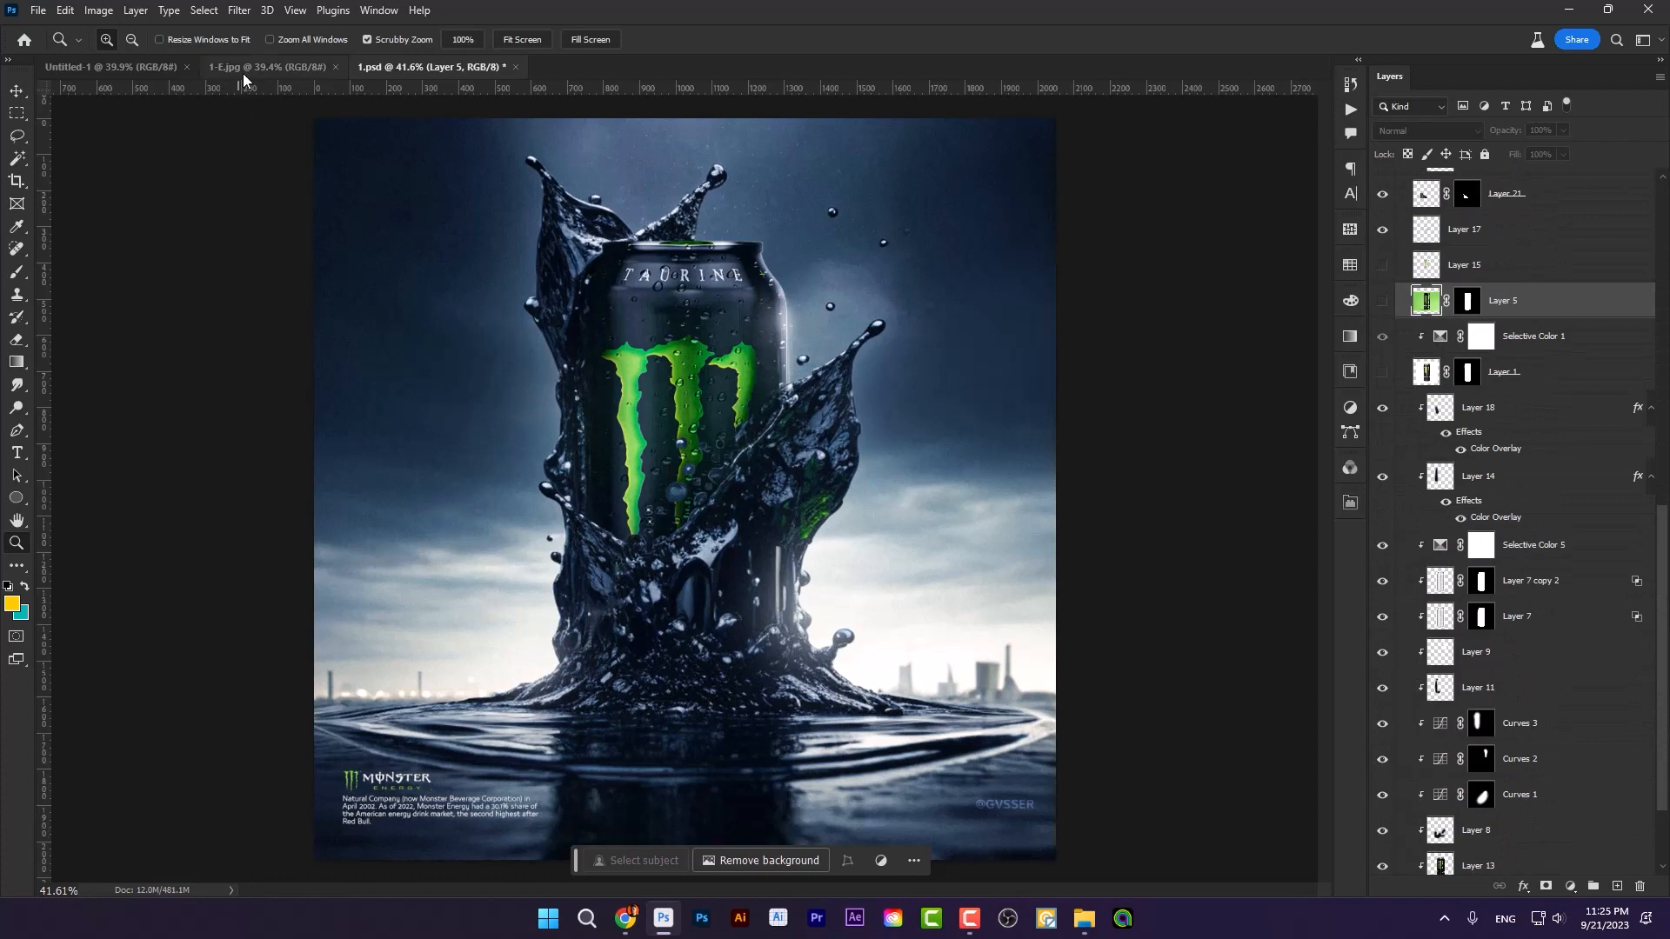
Step: Close the Untitled-1 document to work in 1-E.jpg, and check the can and Monster can source images in the folder
{"action": "left_click", "coordinate": [246, 65]}
{"action": "left_click", "coordinate": [186, 66]}
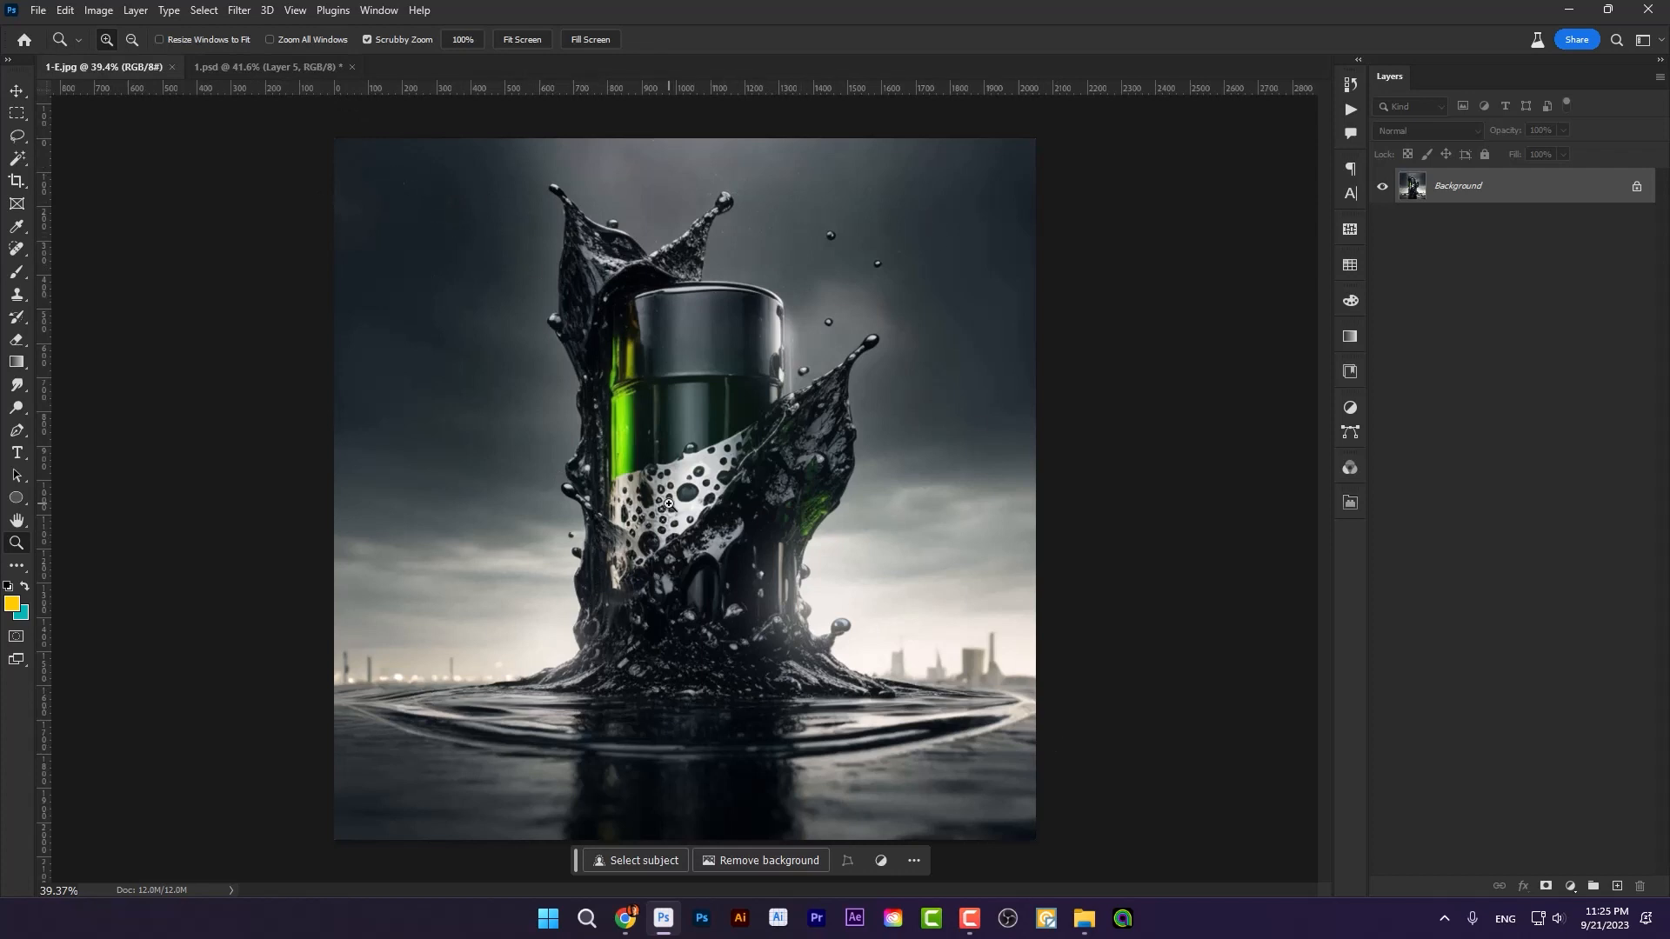
{"action": "left_click", "coordinate": [1084, 919]}
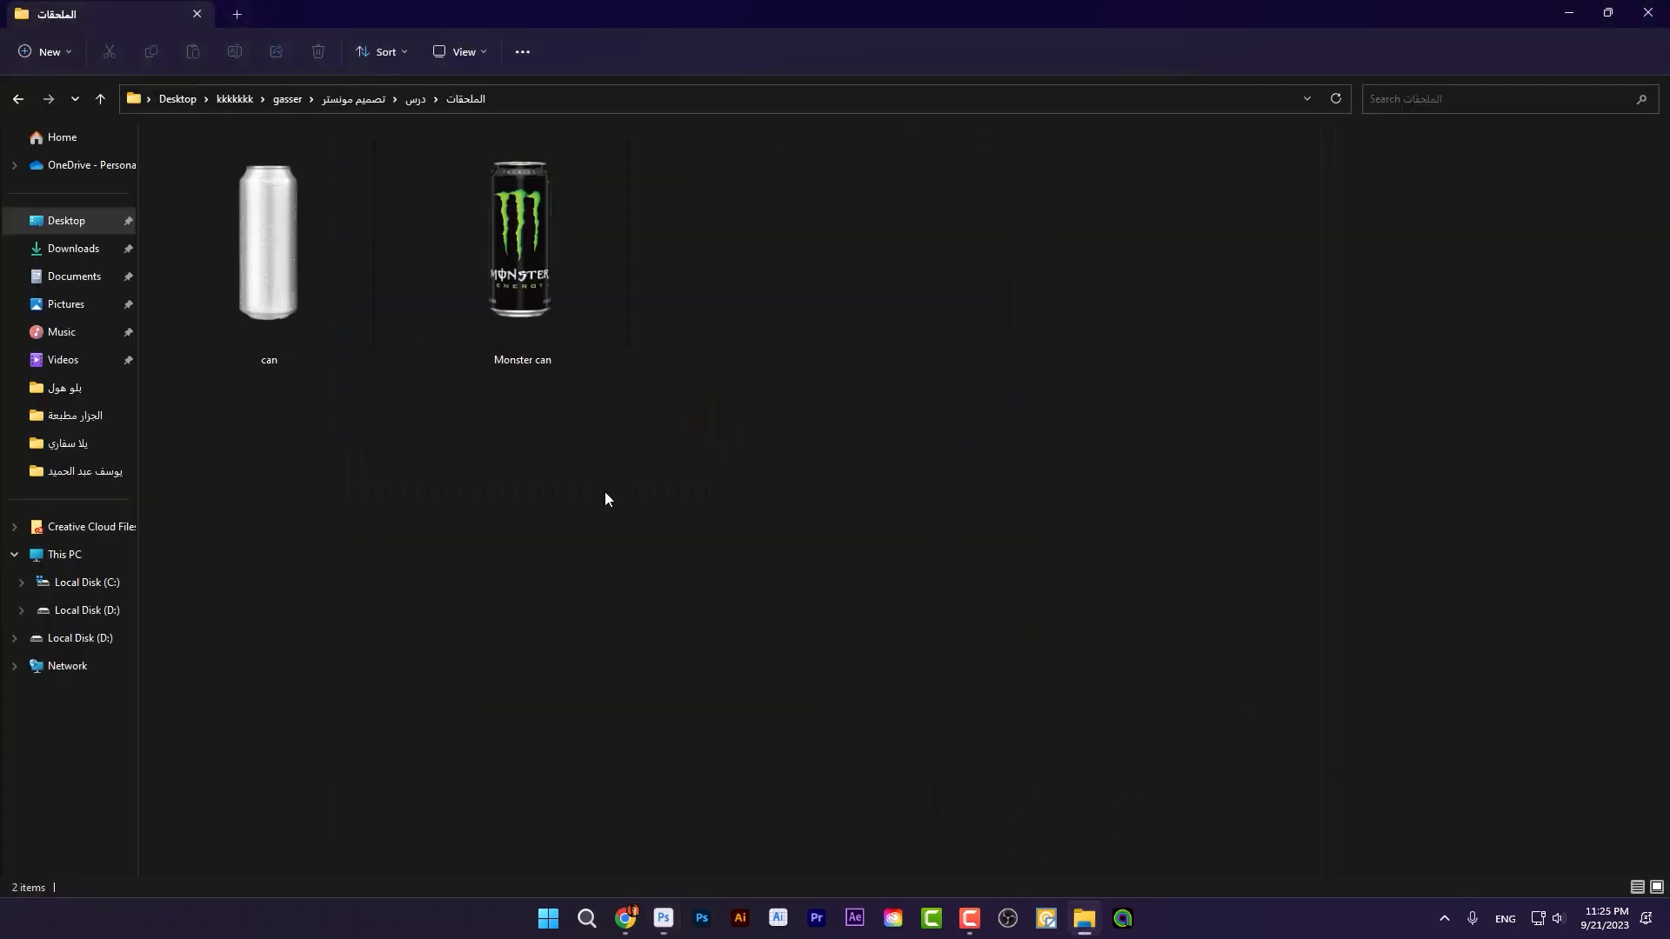
{"action": "left_click_drag", "start_coordinate": [329, 389], "coordinate": [520, 561]}
{"action": "left_click", "coordinate": [664, 918]}
Step: Select the black oil splash above and beside the top of the can with the Quick Selection tool, excluding the can
{"action": "left_click_drag", "start_coordinate": [707, 349], "coordinate": [730, 455]}
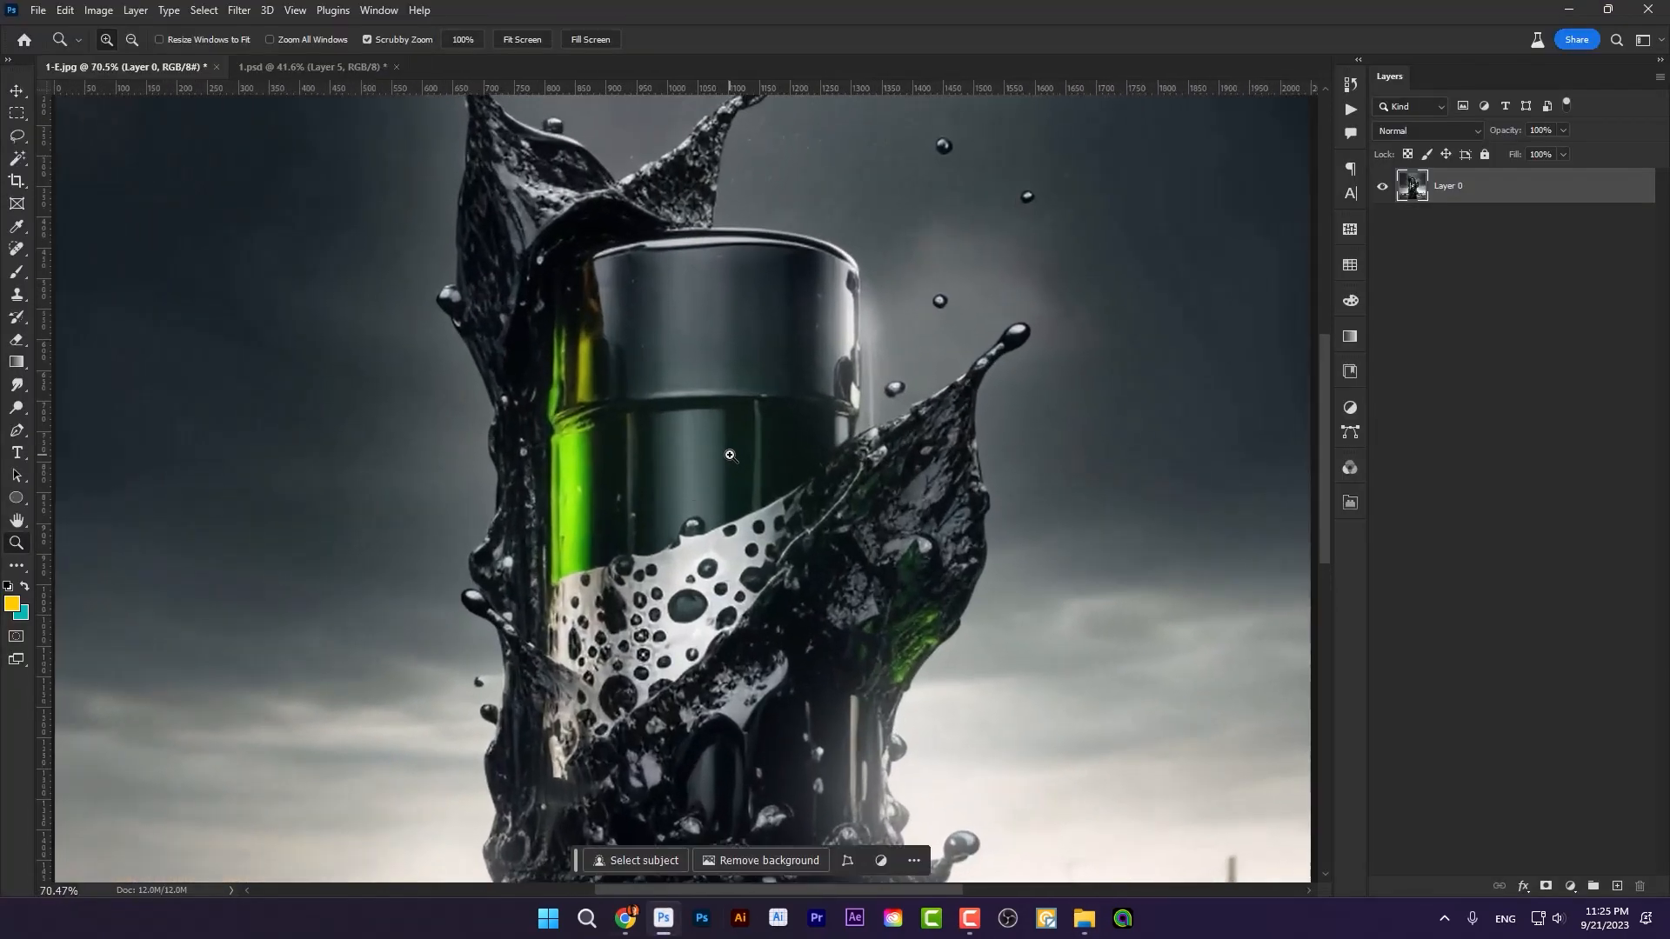
{"action": "scroll", "coordinate": [730, 455], "scroll_direction": "up", "scroll_amount": 1}
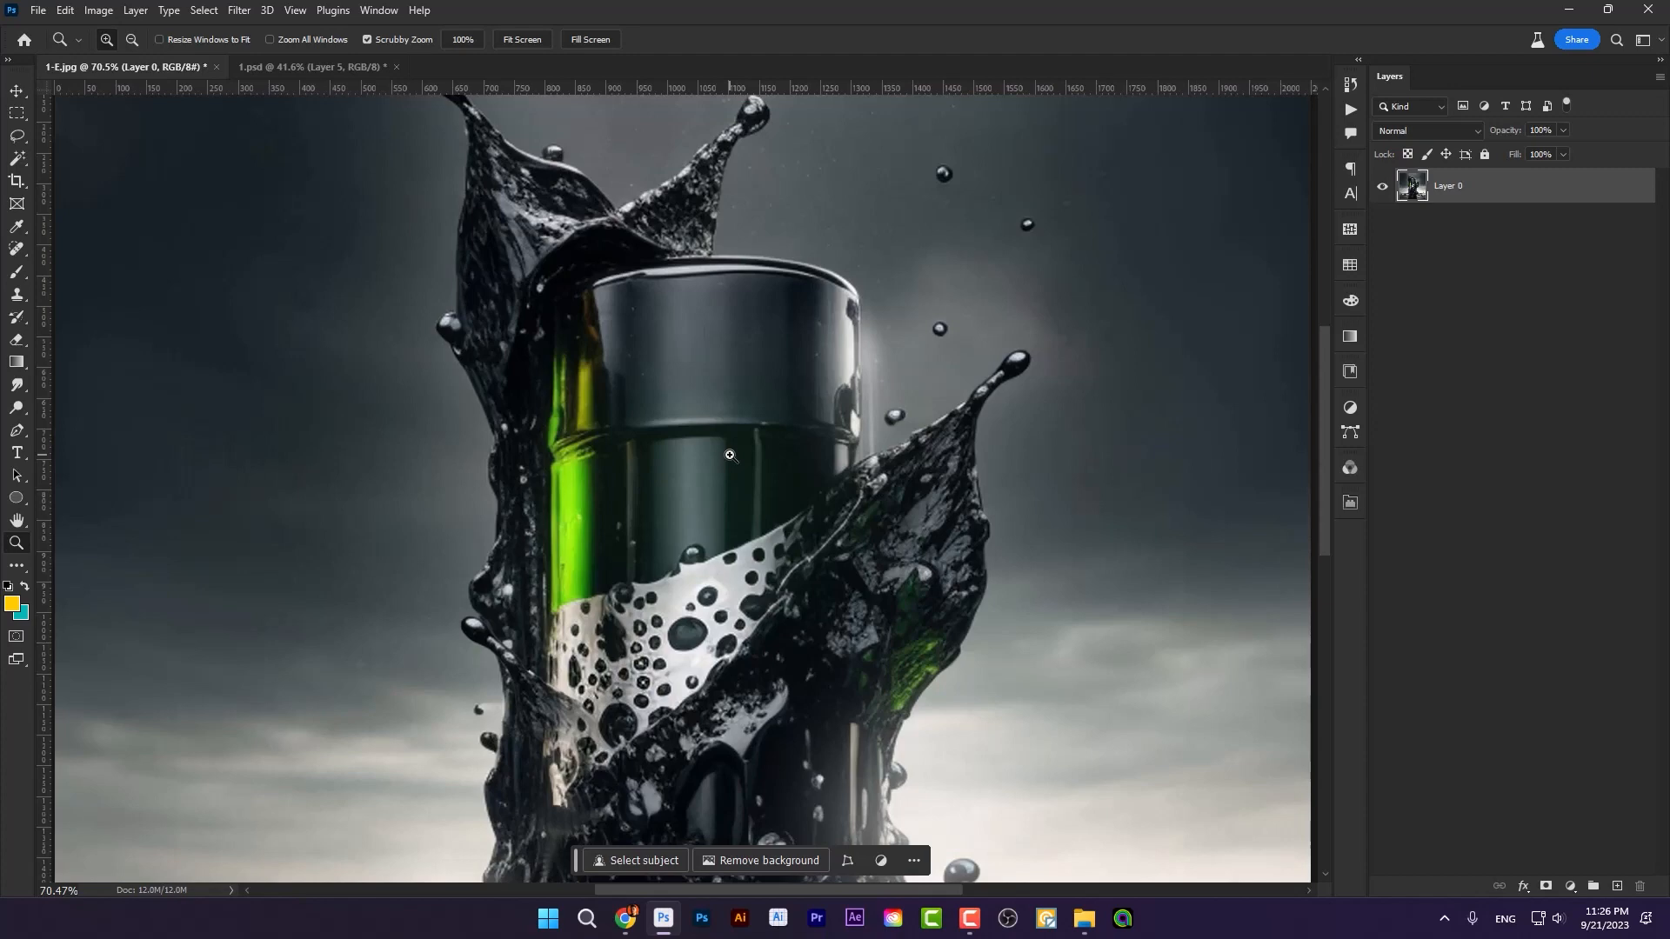
{"action": "right_click", "coordinate": [17, 162]}
{"action": "left_click", "coordinate": [79, 180]}
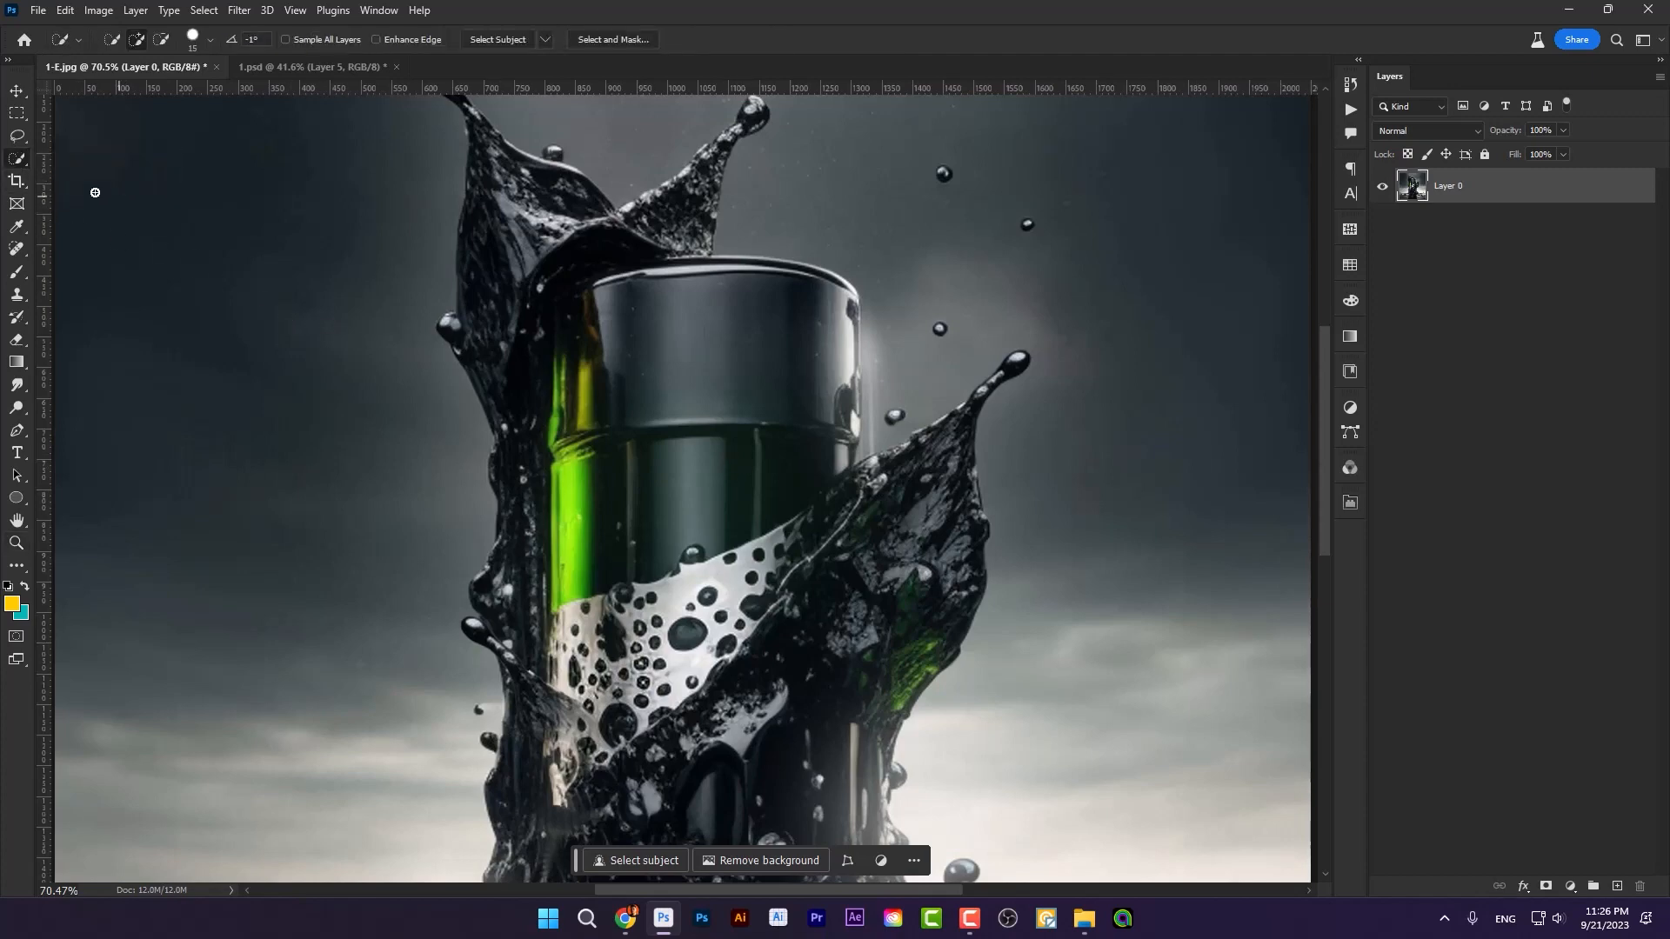
{"action": "right_click", "coordinate": [20, 163]}
{"action": "left_click", "coordinate": [76, 180]}
{"action": "scroll", "coordinate": [688, 240], "scroll_direction": "up", "scroll_amount": 1}
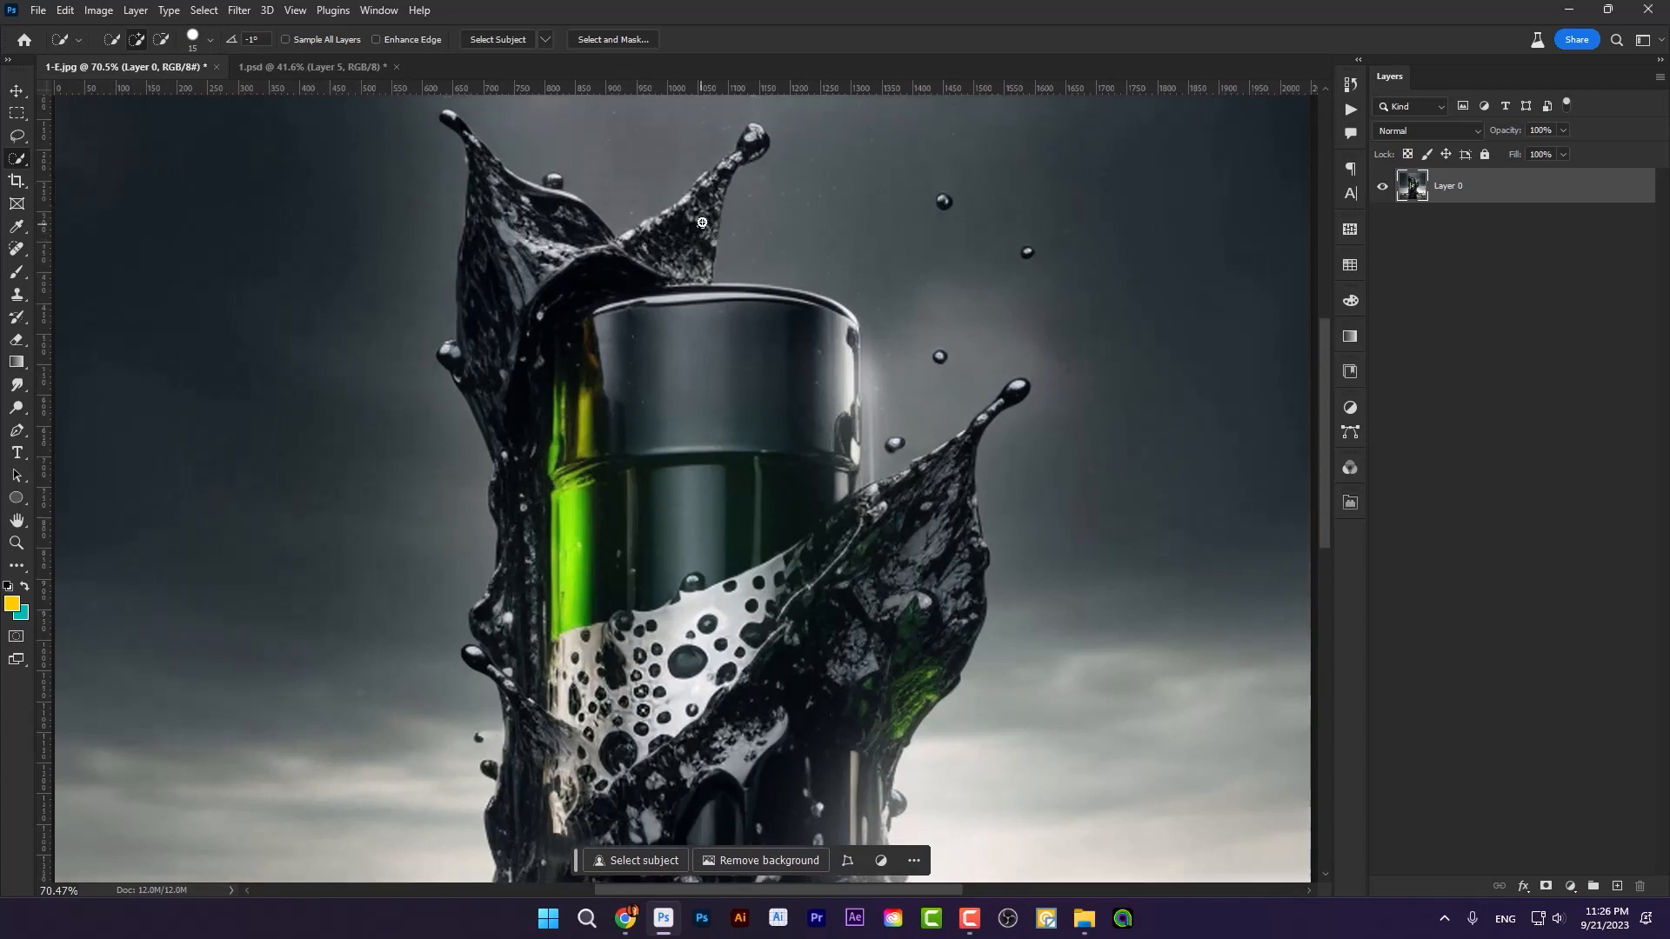
{"action": "mouse_move", "coordinate": [702, 222]}
{"action": "left_mouse_down"}
{"action": "mouse_move", "coordinate": [709, 187]}
{"action": "mouse_move", "coordinate": [758, 135]}
{"action": "left_mouse_up"}
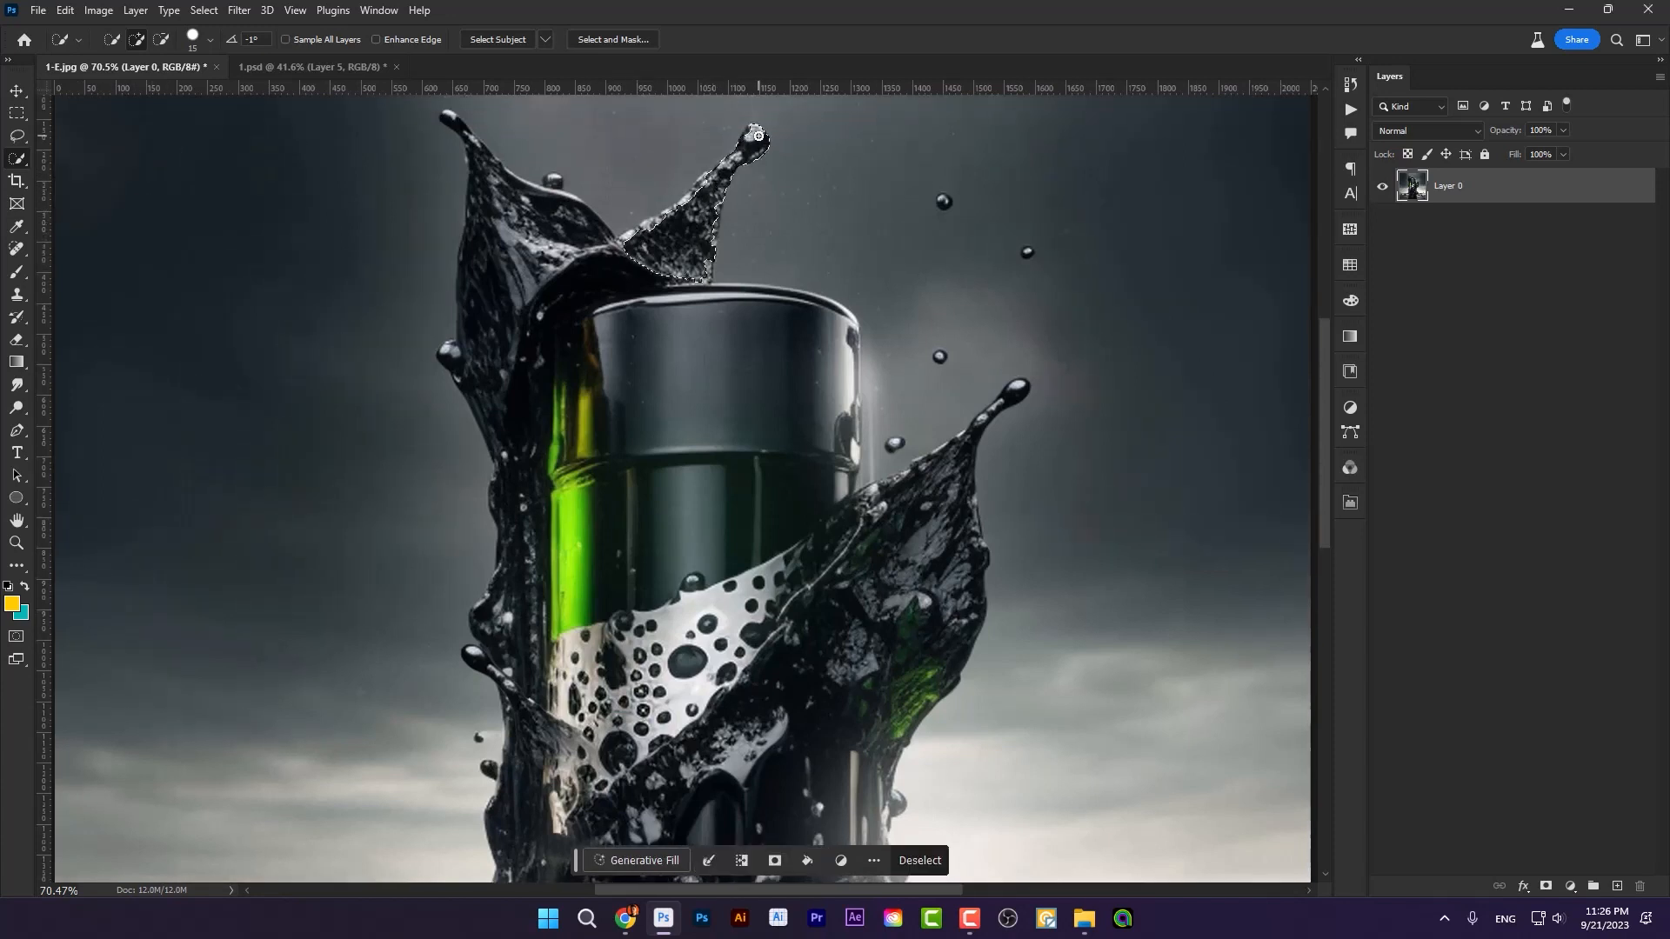
{"action": "mouse_move", "coordinate": [659, 268]}
{"action": "left_mouse_down"}
{"action": "mouse_move", "coordinate": [556, 285]}
{"action": "mouse_move", "coordinate": [527, 227]}
{"action": "mouse_move", "coordinate": [546, 205]}
{"action": "mouse_move", "coordinate": [502, 191]}
{"action": "mouse_move", "coordinate": [487, 325]}
{"action": "mouse_move", "coordinate": [500, 412]}
{"action": "mouse_move", "coordinate": [579, 413]}
{"action": "left_mouse_up"}
{"action": "mouse_move", "coordinate": [621, 311]}
{"action": "left_mouse_down"}
{"action": "mouse_move", "coordinate": [581, 324]}
{"action": "mouse_move", "coordinate": [560, 384]}
{"action": "mouse_move", "coordinate": [564, 478]}
{"action": "left_mouse_up"}
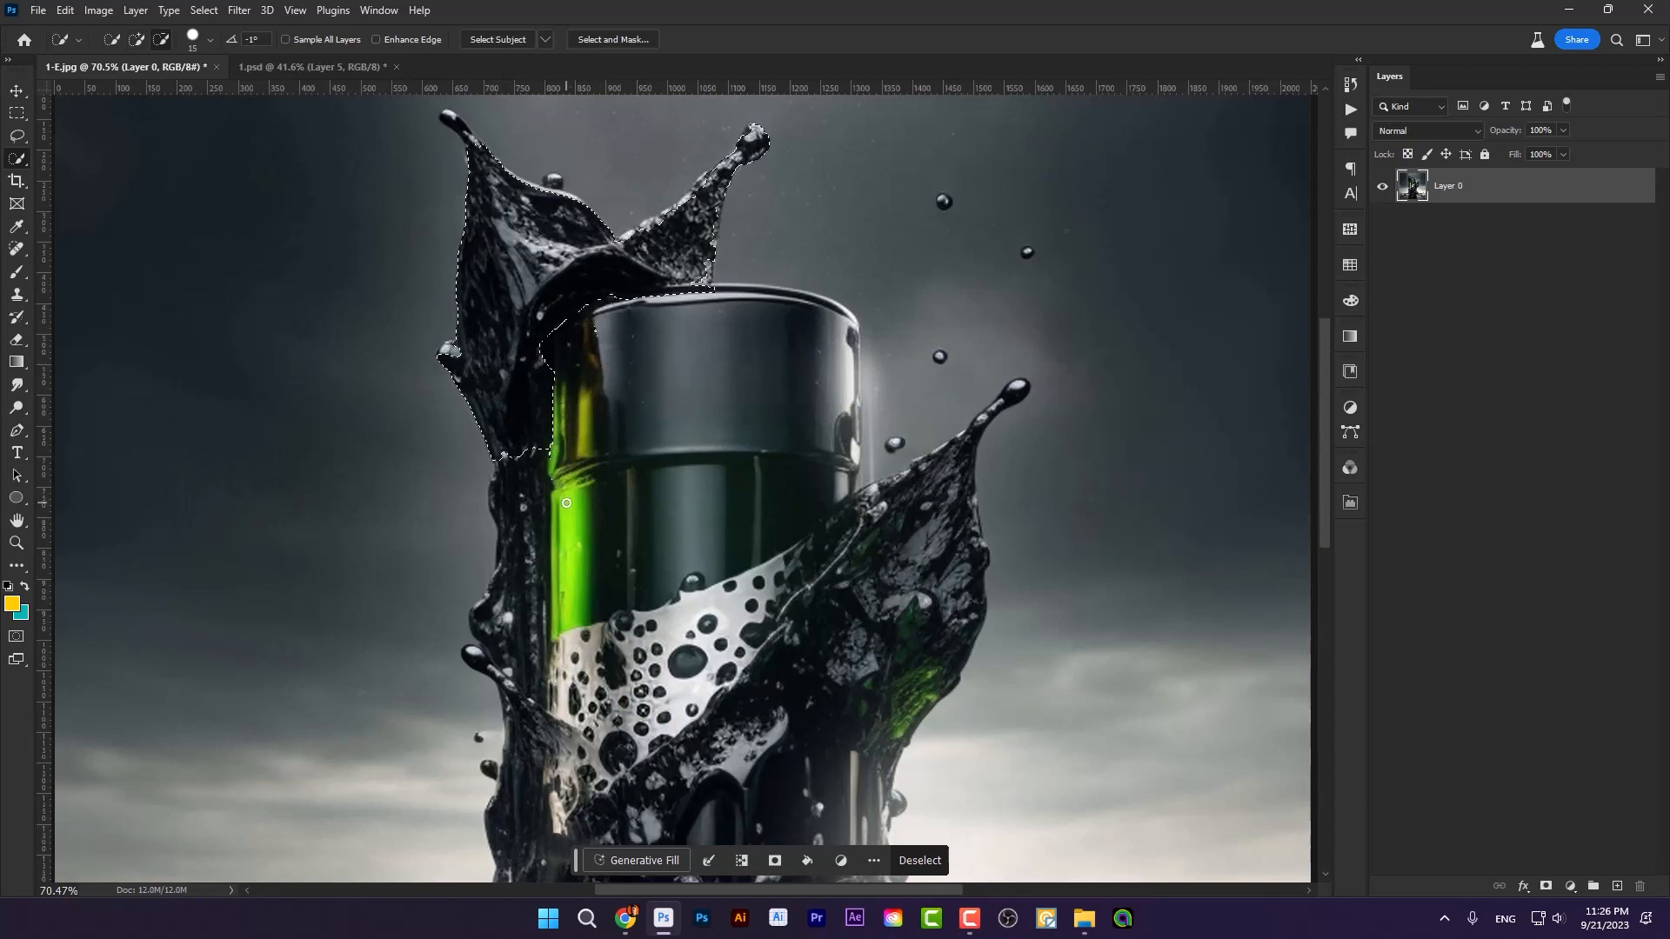
Step: Extend the selection down the oil column along the can's left edge, keeping the green can body out
{"action": "left_click_drag", "start_coordinate": [572, 285], "coordinate": [543, 380]}
{"action": "left_click_drag", "start_coordinate": [522, 466], "coordinate": [517, 553]}
{"action": "left_click_drag", "start_coordinate": [517, 624], "coordinate": [517, 650]}
{"action": "scroll", "coordinate": [539, 614], "scroll_direction": "down", "scroll_amount": 3}
{"action": "scroll", "coordinate": [530, 601], "scroll_direction": "up", "scroll_amount": 2}
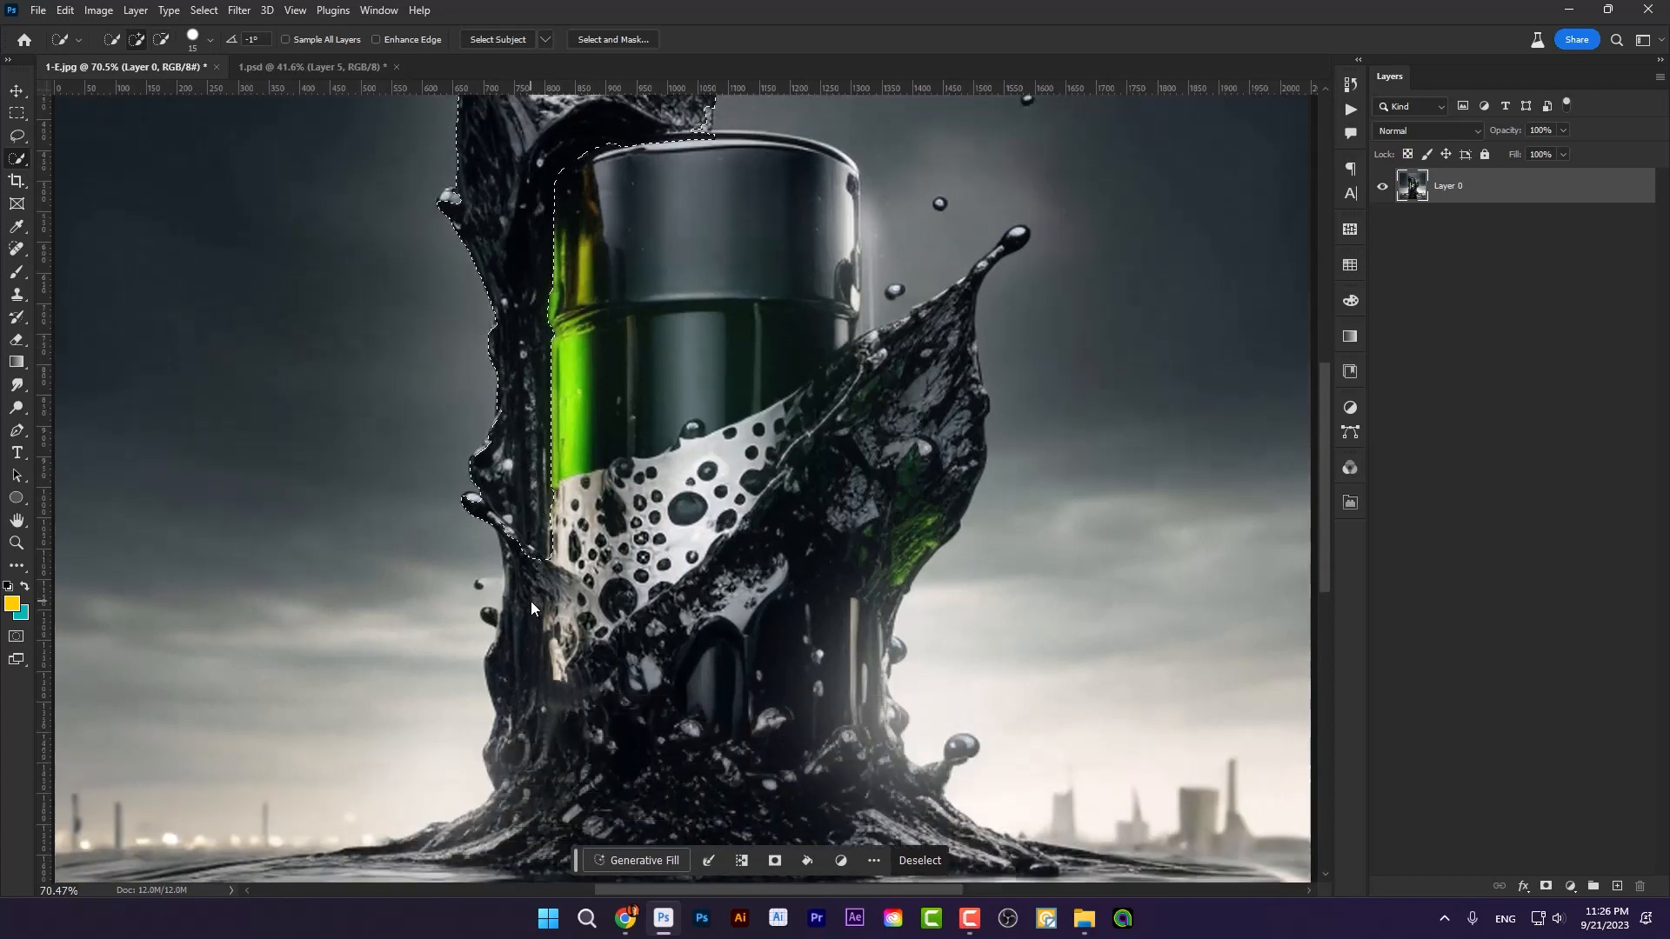
{"action": "scroll", "coordinate": [552, 314], "scroll_direction": "down", "scroll_amount": 1}
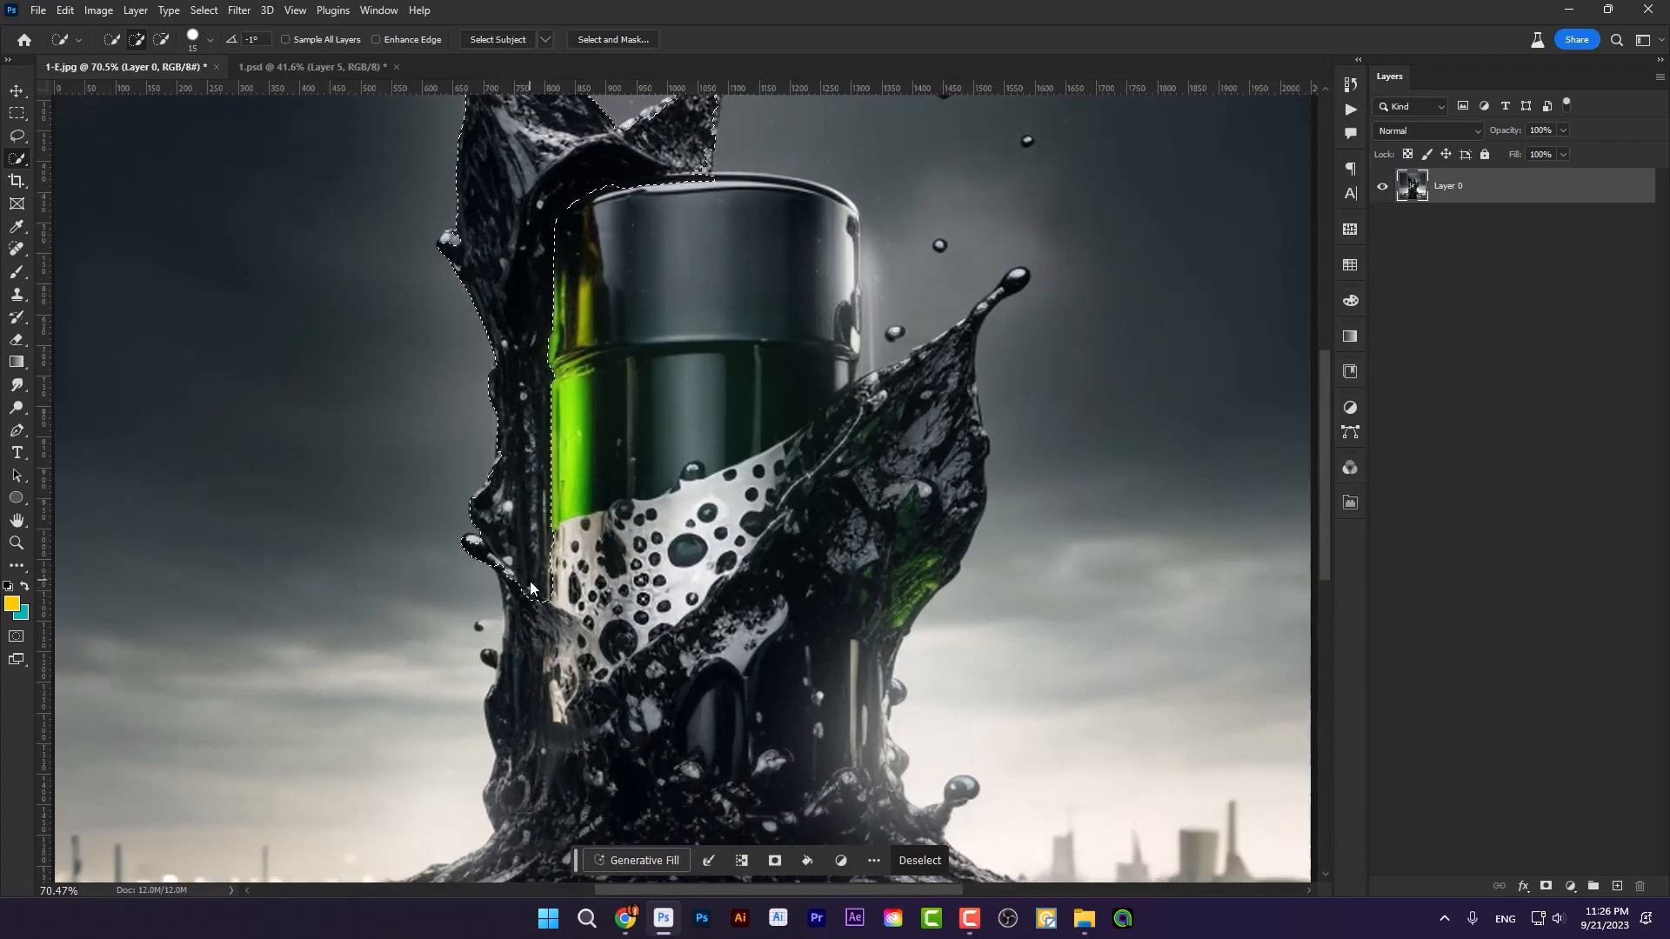
Step: Add the lower left oil and the diagonal splash crossing the can's front to the selection
{"action": "mouse_move", "coordinate": [530, 589]}
{"action": "left_mouse_down"}
{"action": "mouse_move", "coordinate": [521, 739]}
{"action": "mouse_move", "coordinate": [540, 769]}
{"action": "mouse_move", "coordinate": [584, 762]}
{"action": "mouse_move", "coordinate": [800, 550]}
{"action": "left_mouse_up"}
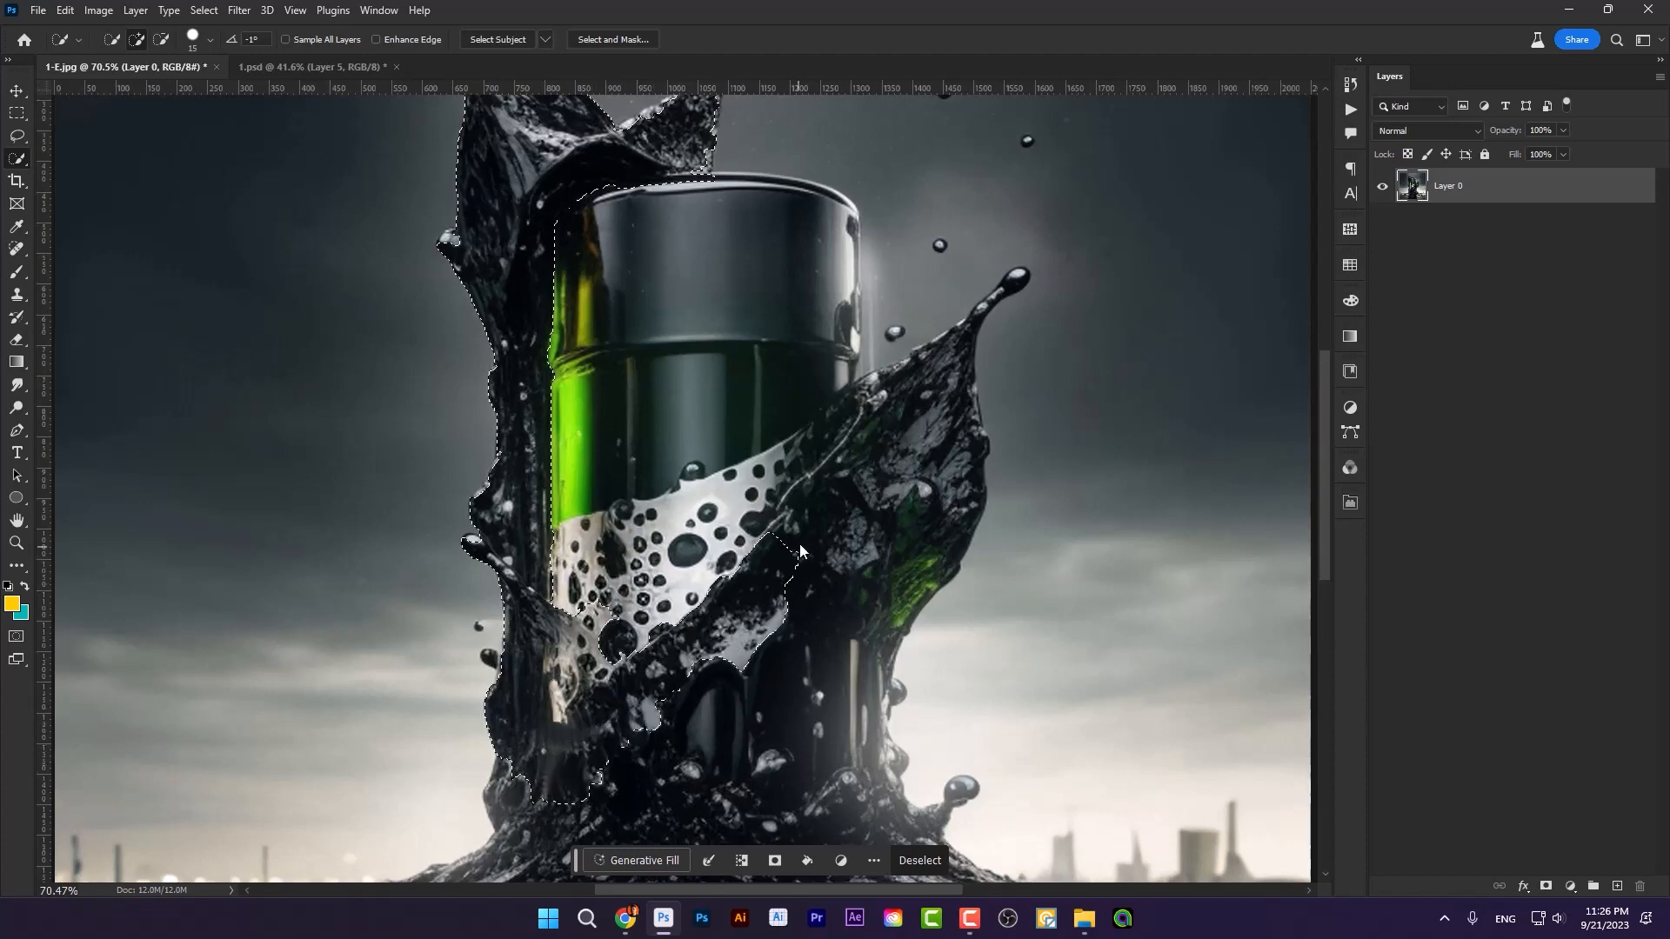
{"action": "left_click_drag", "start_coordinate": [880, 398], "coordinate": [854, 398]}
{"action": "scroll", "coordinate": [772, 556], "scroll_direction": "up", "scroll_amount": 5}
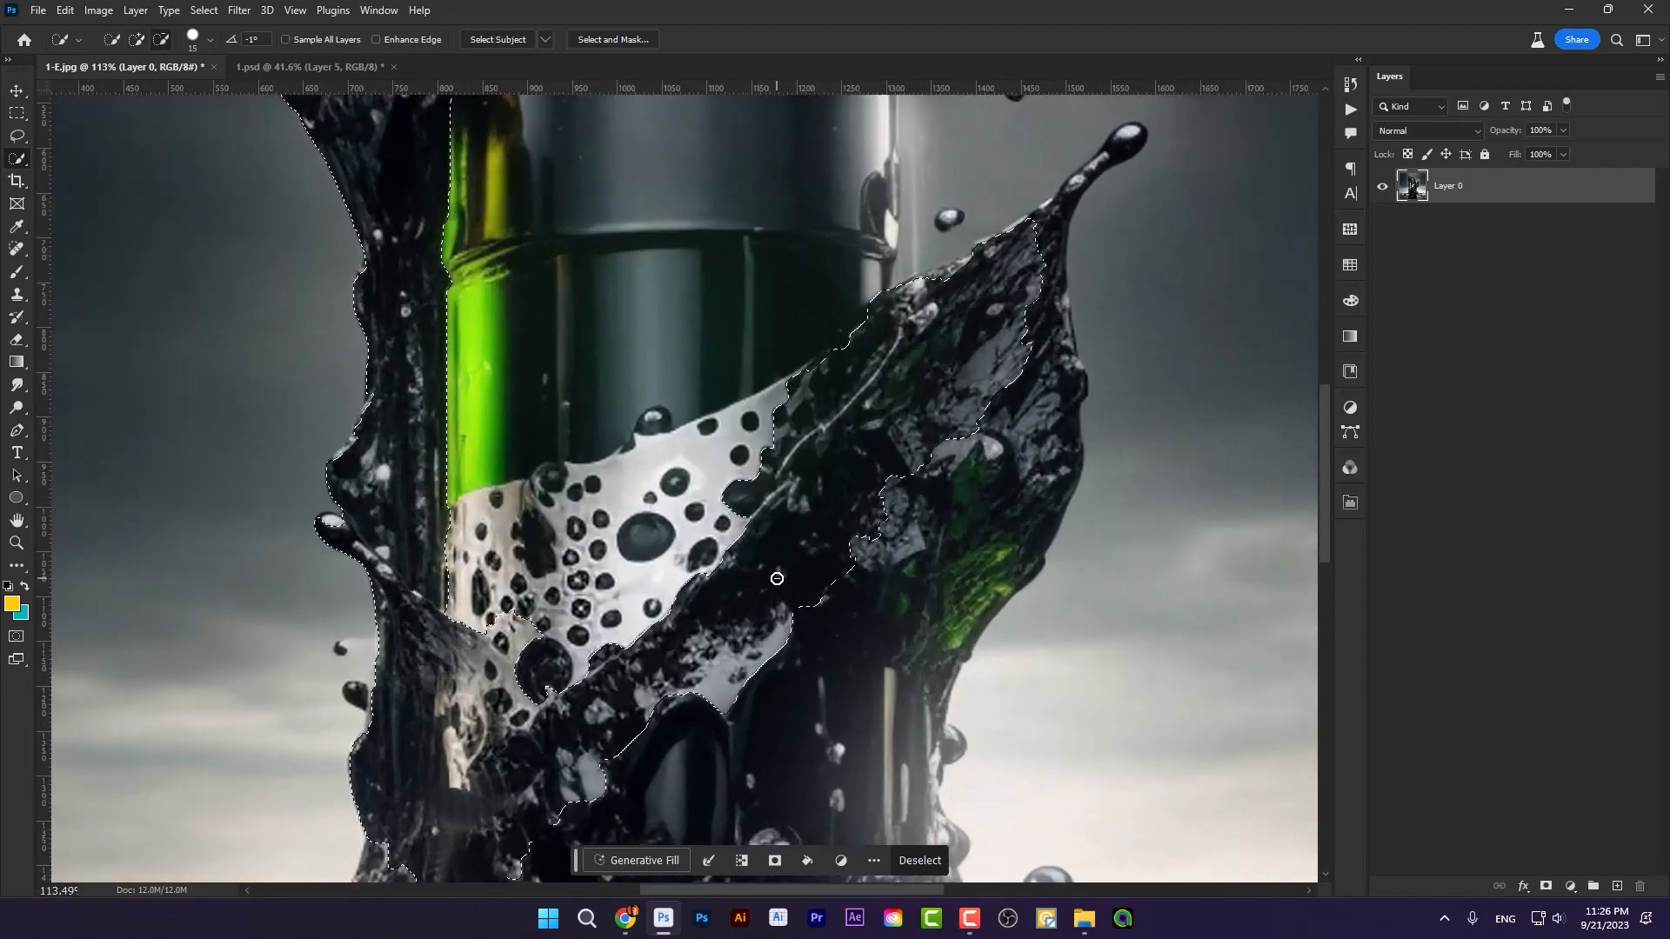
{"action": "scroll", "coordinate": [808, 408], "scroll_direction": "up", "scroll_amount": 5}
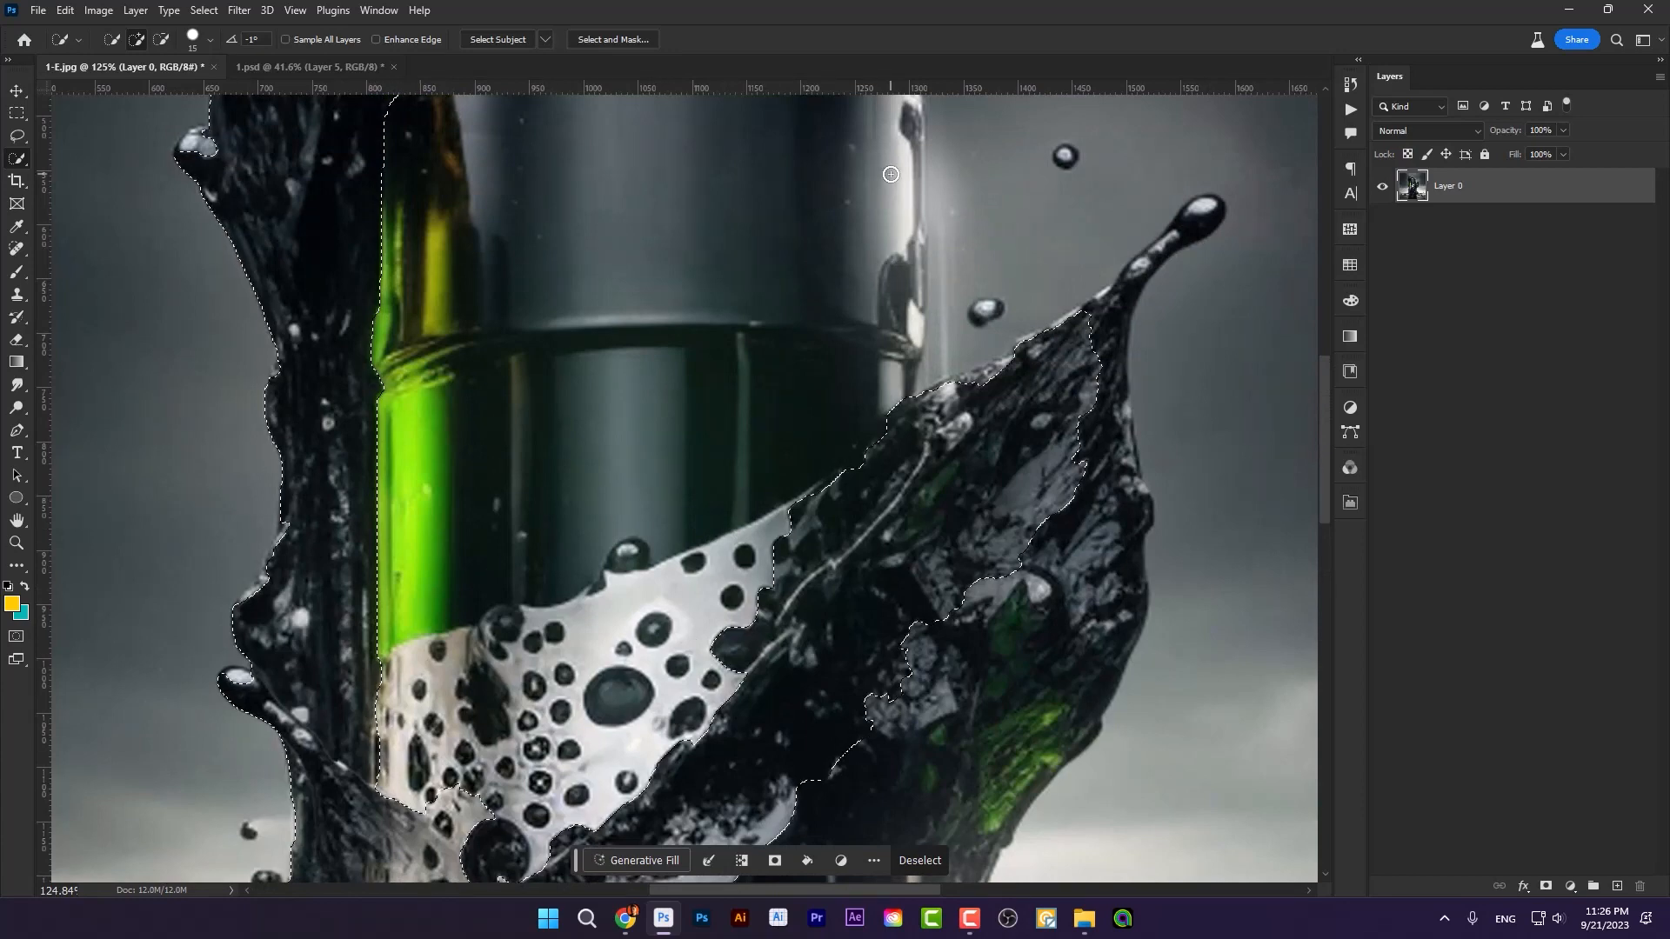
{"action": "scroll", "coordinate": [894, 400], "scroll_direction": "down", "scroll_amount": 2}
{"action": "scroll", "coordinate": [894, 399], "scroll_direction": "down", "scroll_amount": 1}
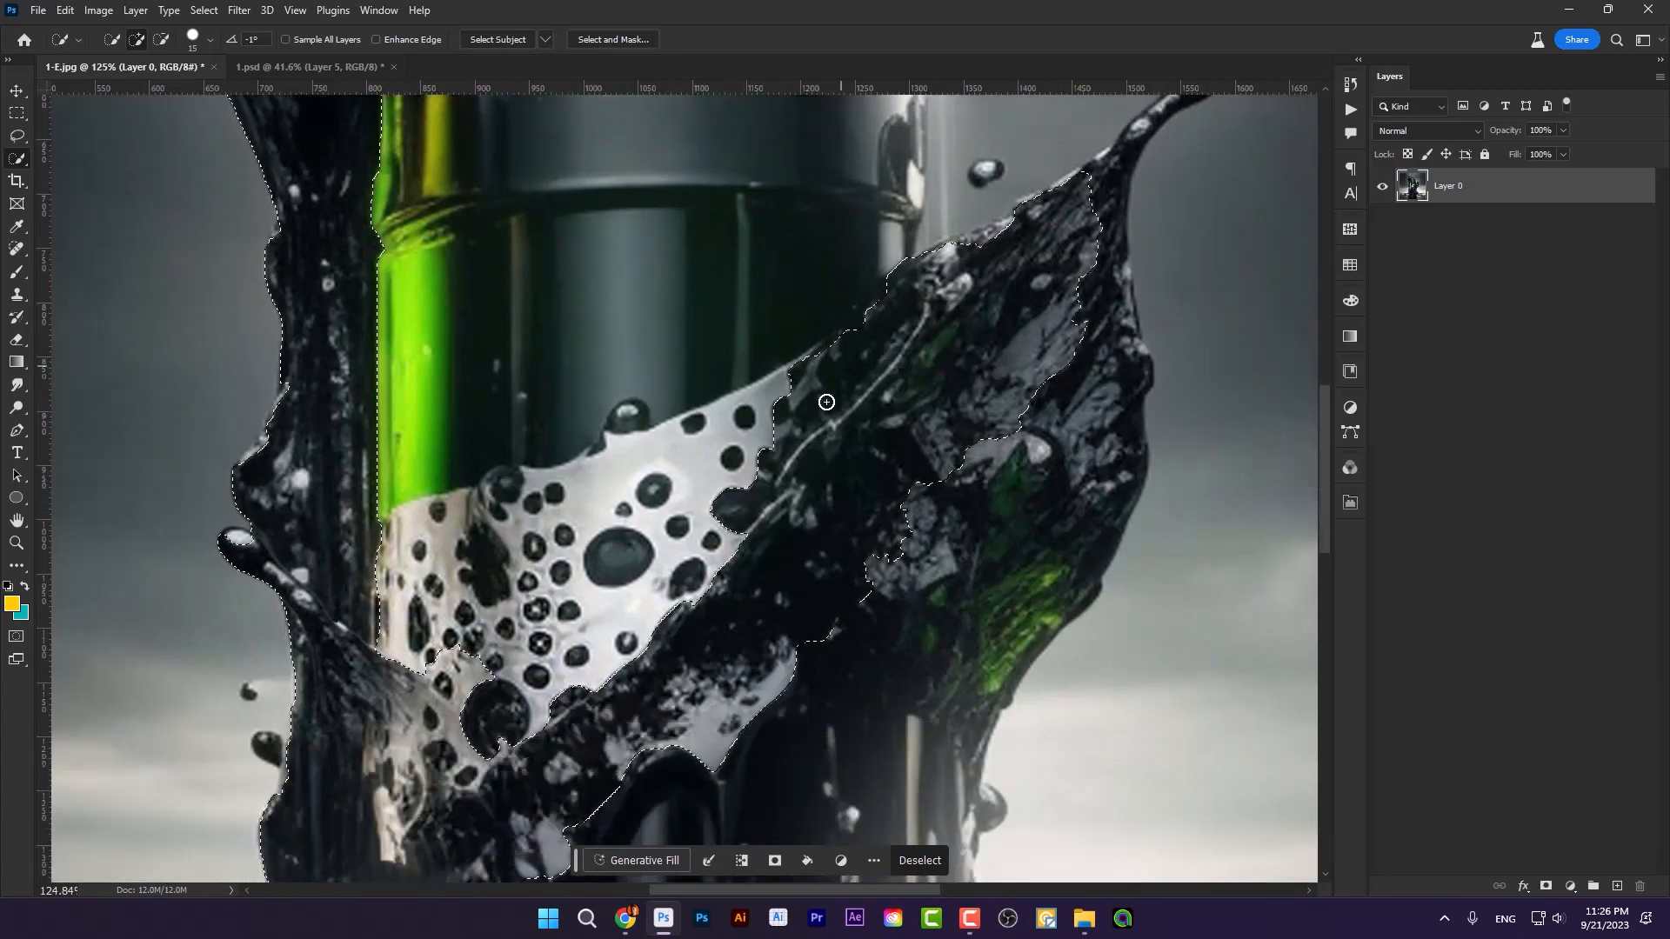
{"action": "scroll", "coordinate": [750, 607], "scroll_direction": "down", "scroll_amount": 1}
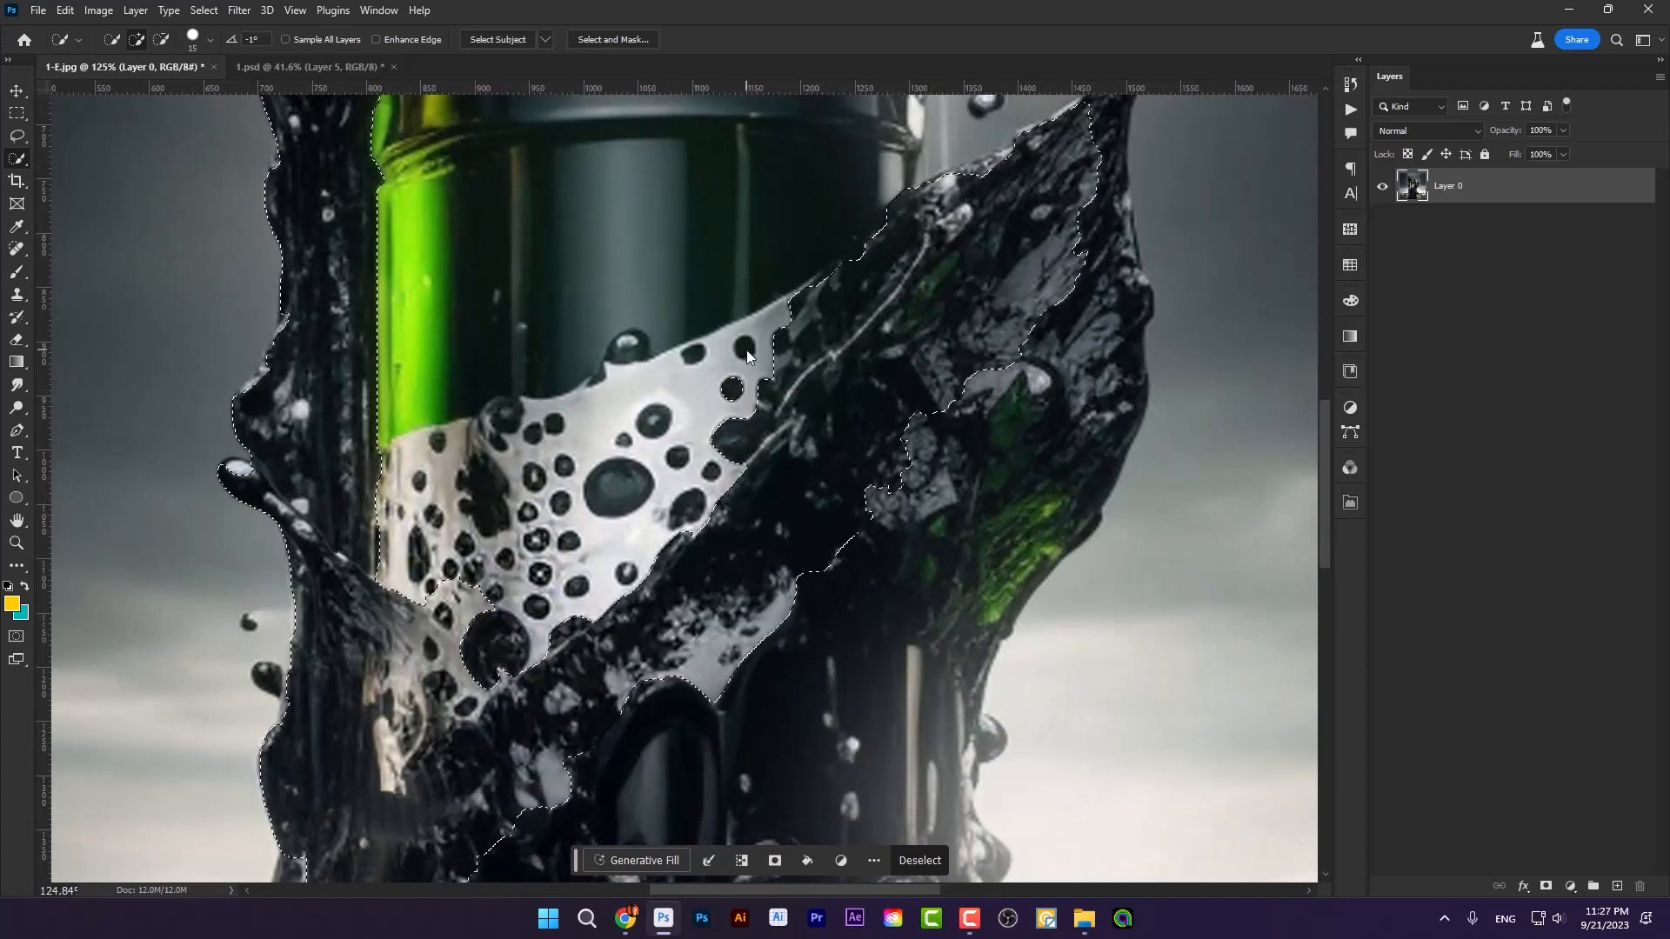
Step: Add dark bubbles in the pale foam to the selection and subtract the pale areas around them
{"action": "left_click_drag", "start_coordinate": [700, 359], "coordinate": [645, 374]}
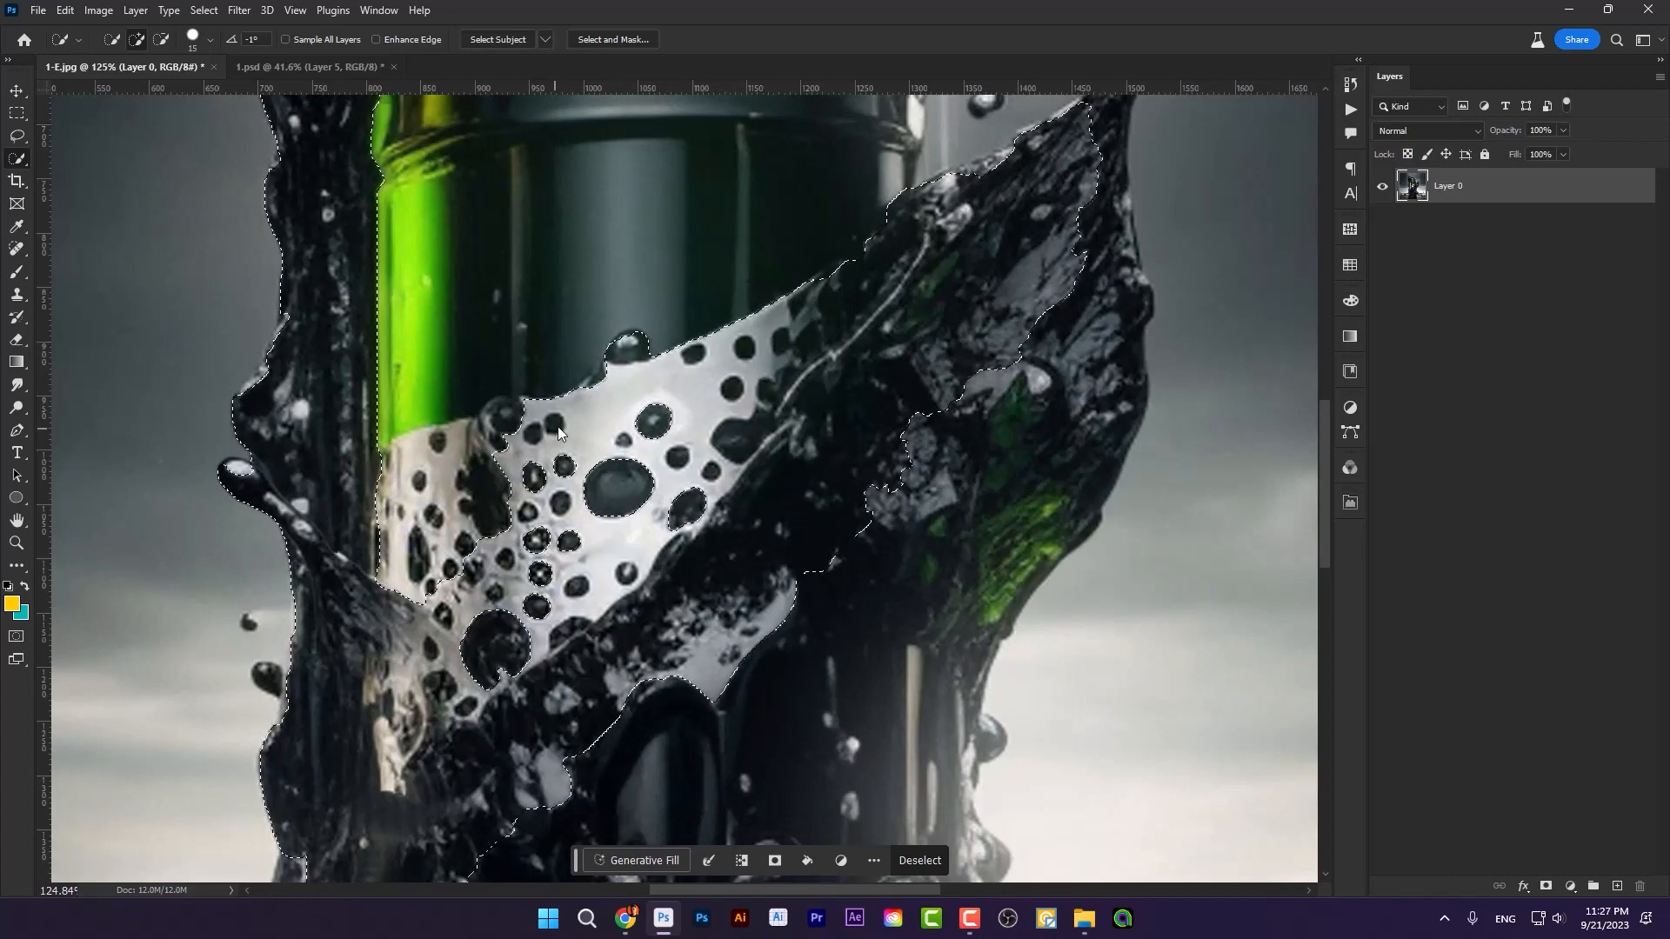
{"action": "key", "text": "alt"}
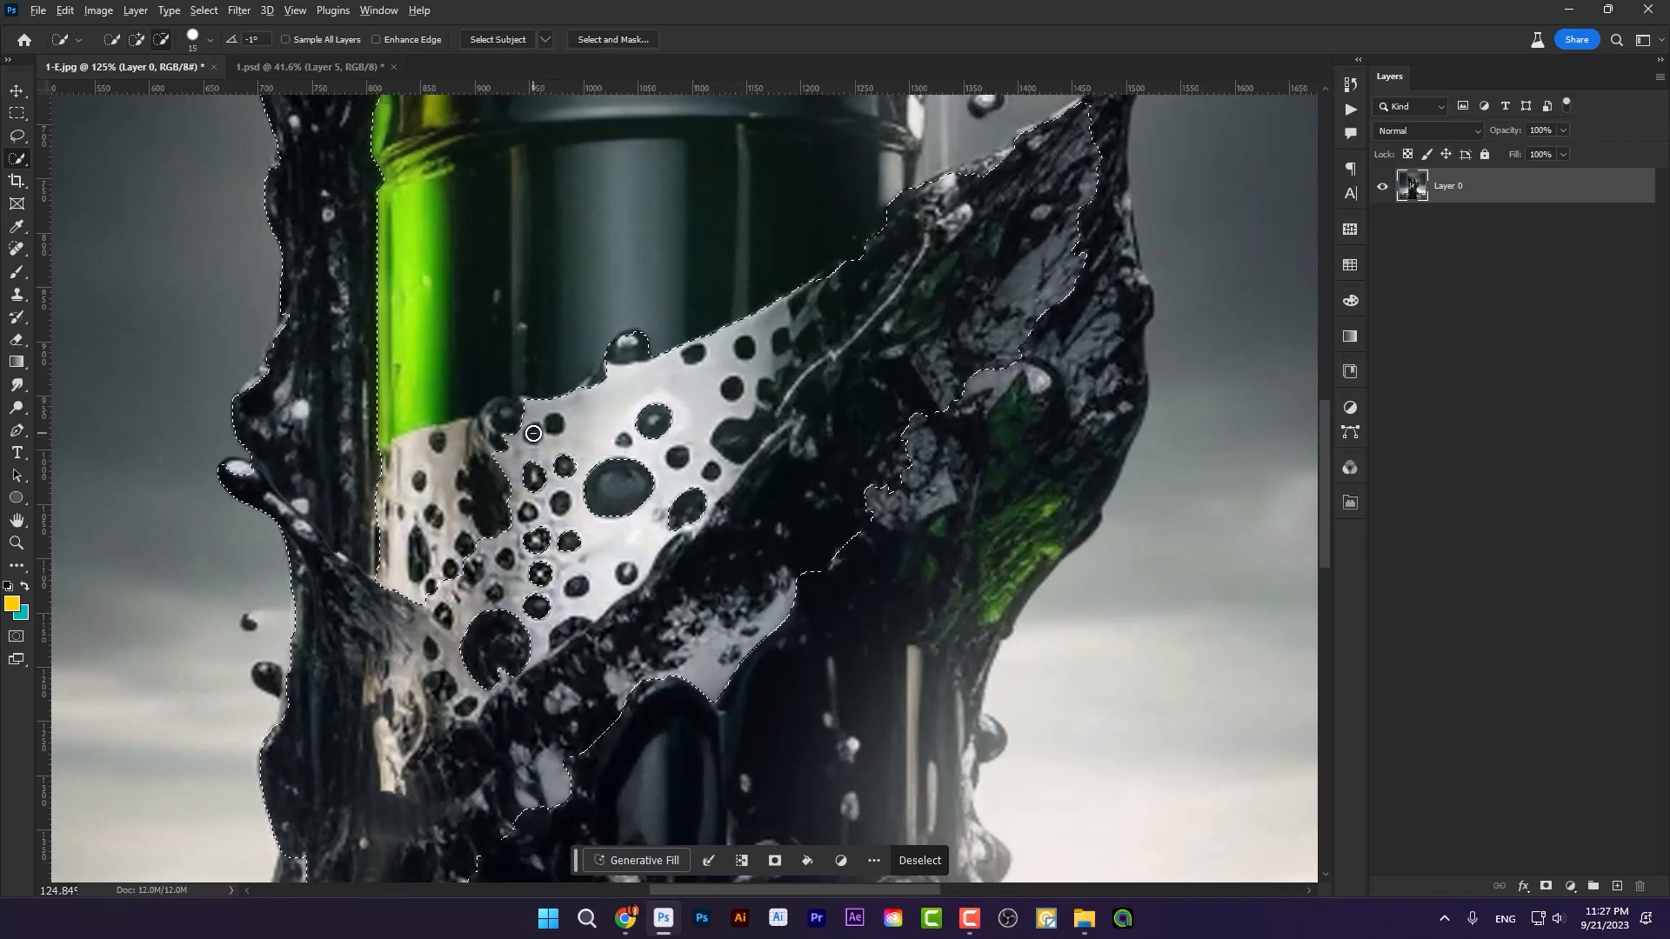
{"action": "mouse_move", "coordinate": [512, 441]}
{"action": "left_mouse_down"}
{"action": "mouse_move", "coordinate": [748, 354]}
{"action": "mouse_move", "coordinate": [750, 317]}
{"action": "left_mouse_up"}
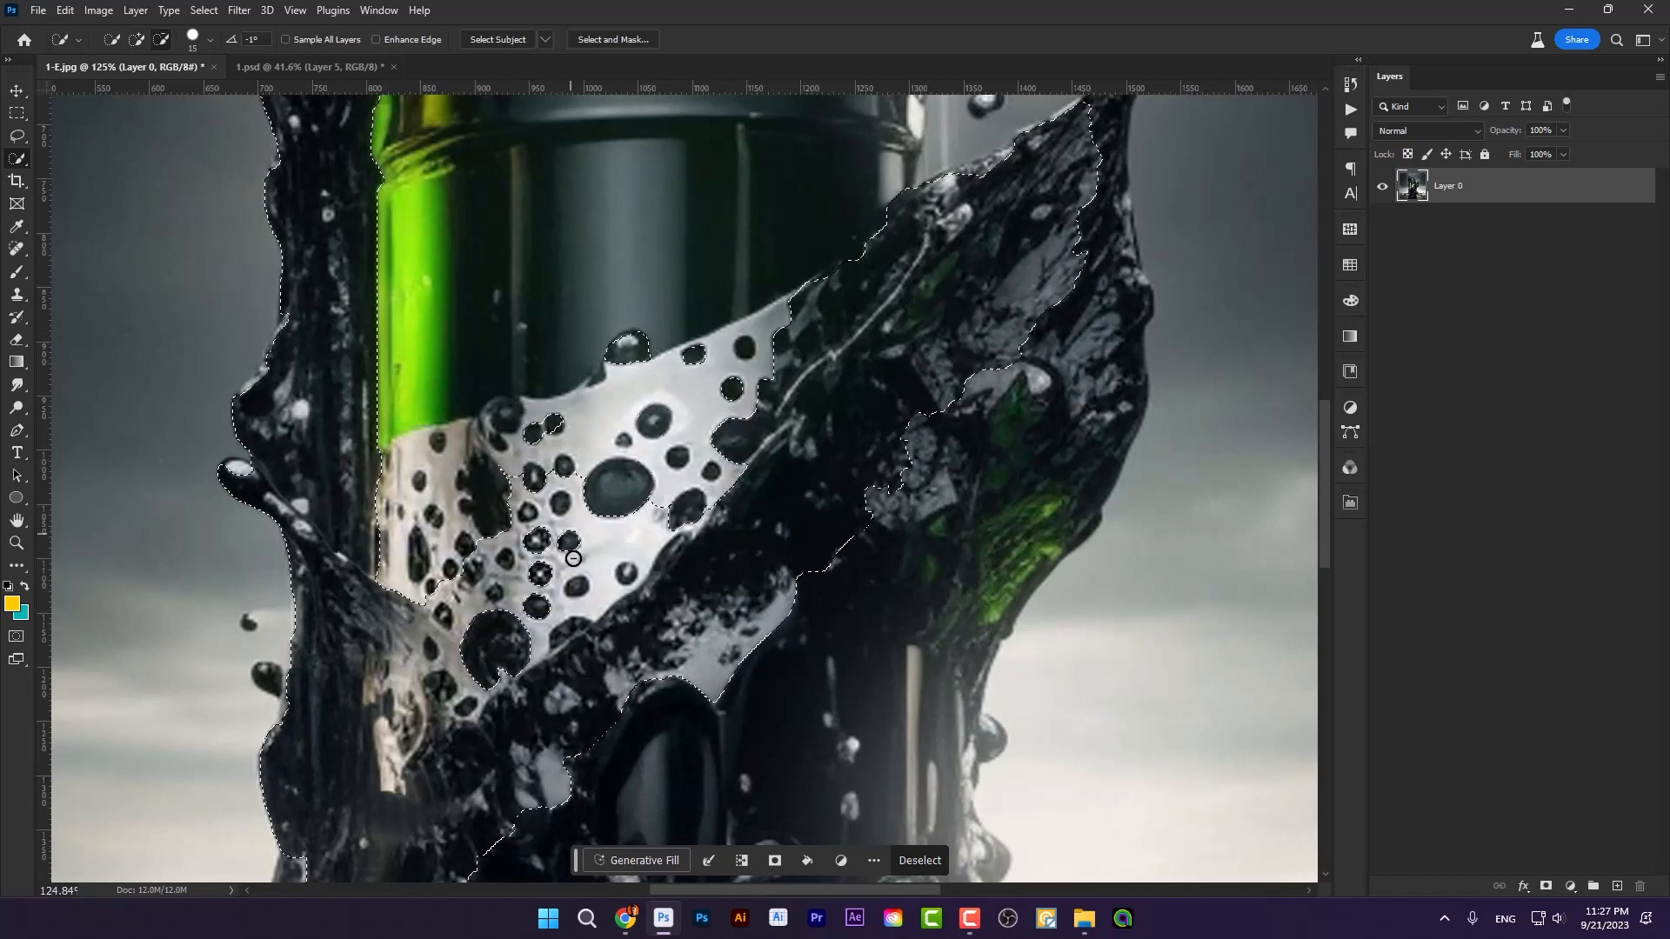
{"action": "mouse_move", "coordinate": [498, 553]}
{"action": "left_mouse_down"}
{"action": "mouse_move", "coordinate": [492, 613]}
{"action": "mouse_move", "coordinate": [454, 607]}
{"action": "mouse_move", "coordinate": [410, 653]}
{"action": "mouse_move", "coordinate": [380, 626]}
{"action": "mouse_move", "coordinate": [400, 735]}
{"action": "mouse_move", "coordinate": [461, 691]}
{"action": "mouse_move", "coordinate": [428, 735]}
{"action": "left_mouse_up"}
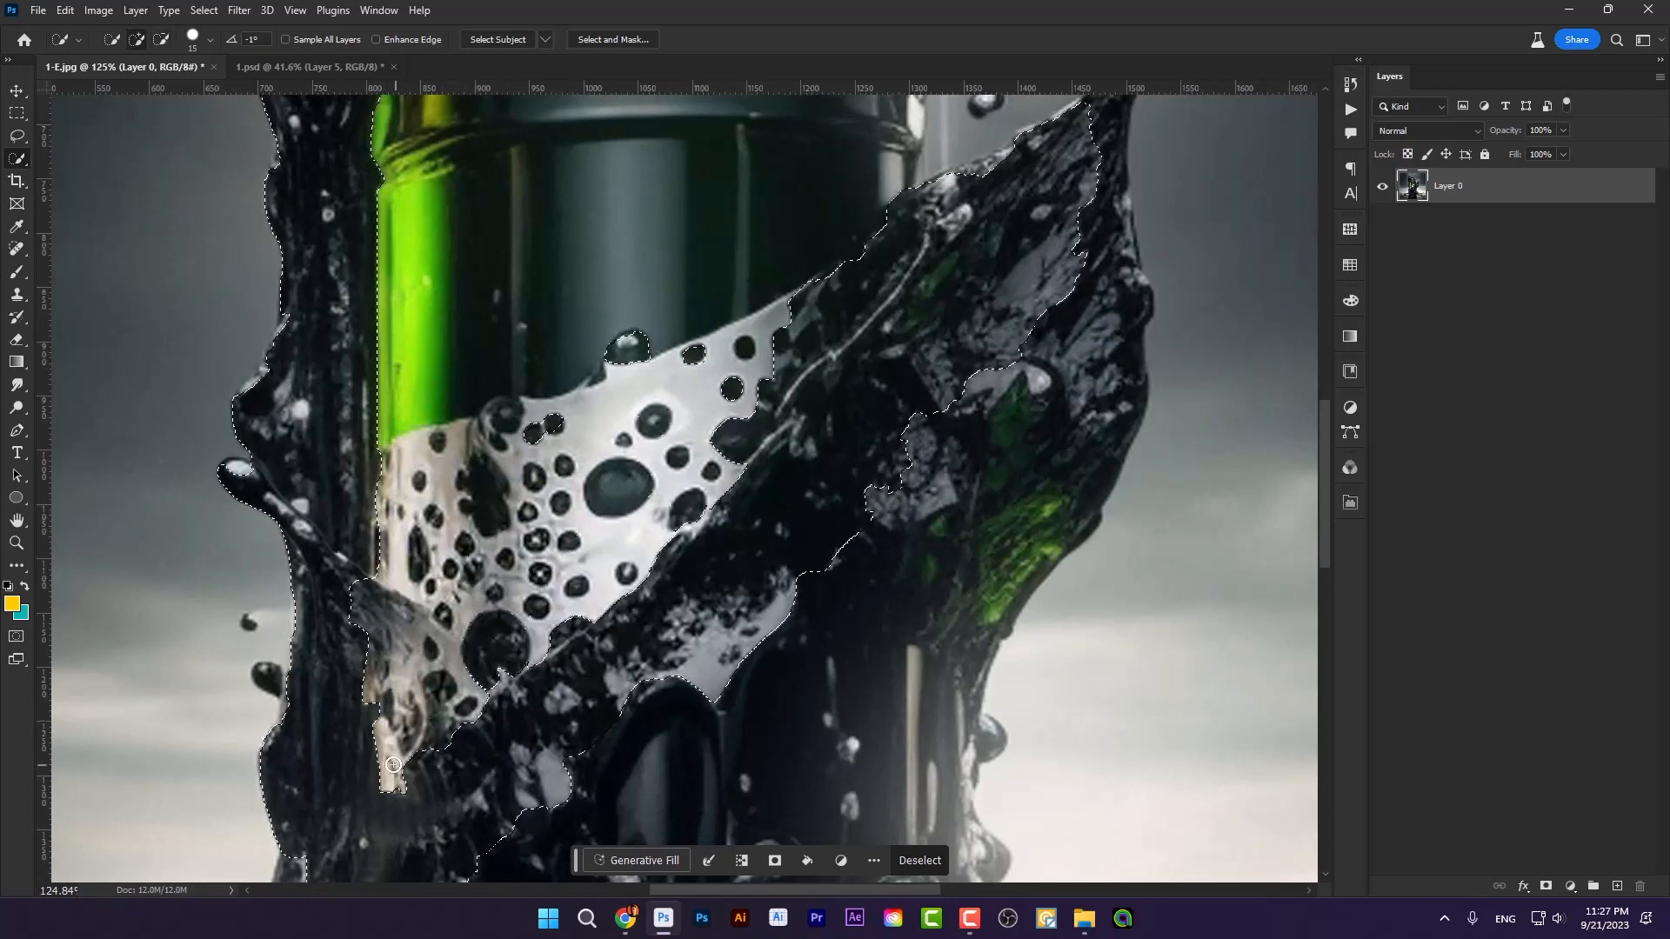
Step: Add the remaining individual dark bubbles across the pale foam to the selection one by one
{"action": "scroll", "coordinate": [461, 709], "scroll_direction": "down", "scroll_amount": 1}
{"action": "mouse_move", "coordinate": [509, 589]}
{"action": "left_mouse_down"}
{"action": "mouse_move", "coordinate": [499, 570]}
{"action": "mouse_move", "coordinate": [527, 610]}
{"action": "left_mouse_up"}
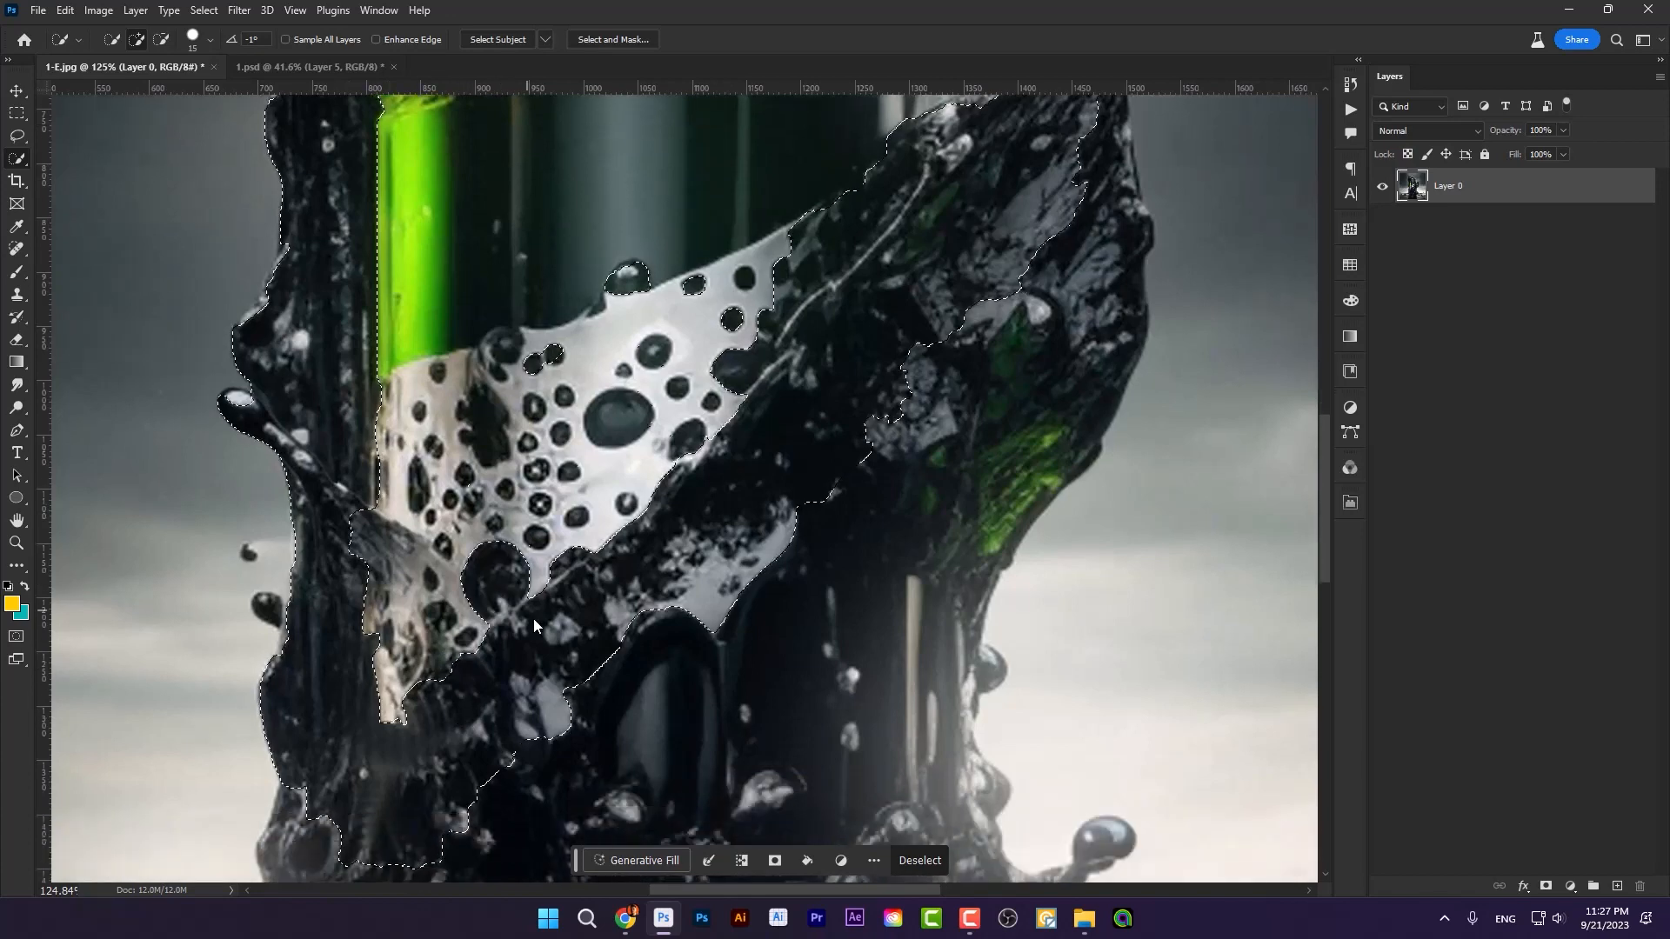
{"action": "left_click", "coordinate": [570, 472]}
{"action": "left_click", "coordinate": [561, 434]}
{"action": "left_click", "coordinate": [564, 398]}
{"action": "left_click", "coordinate": [535, 408]}
{"action": "left_click", "coordinate": [652, 354]}
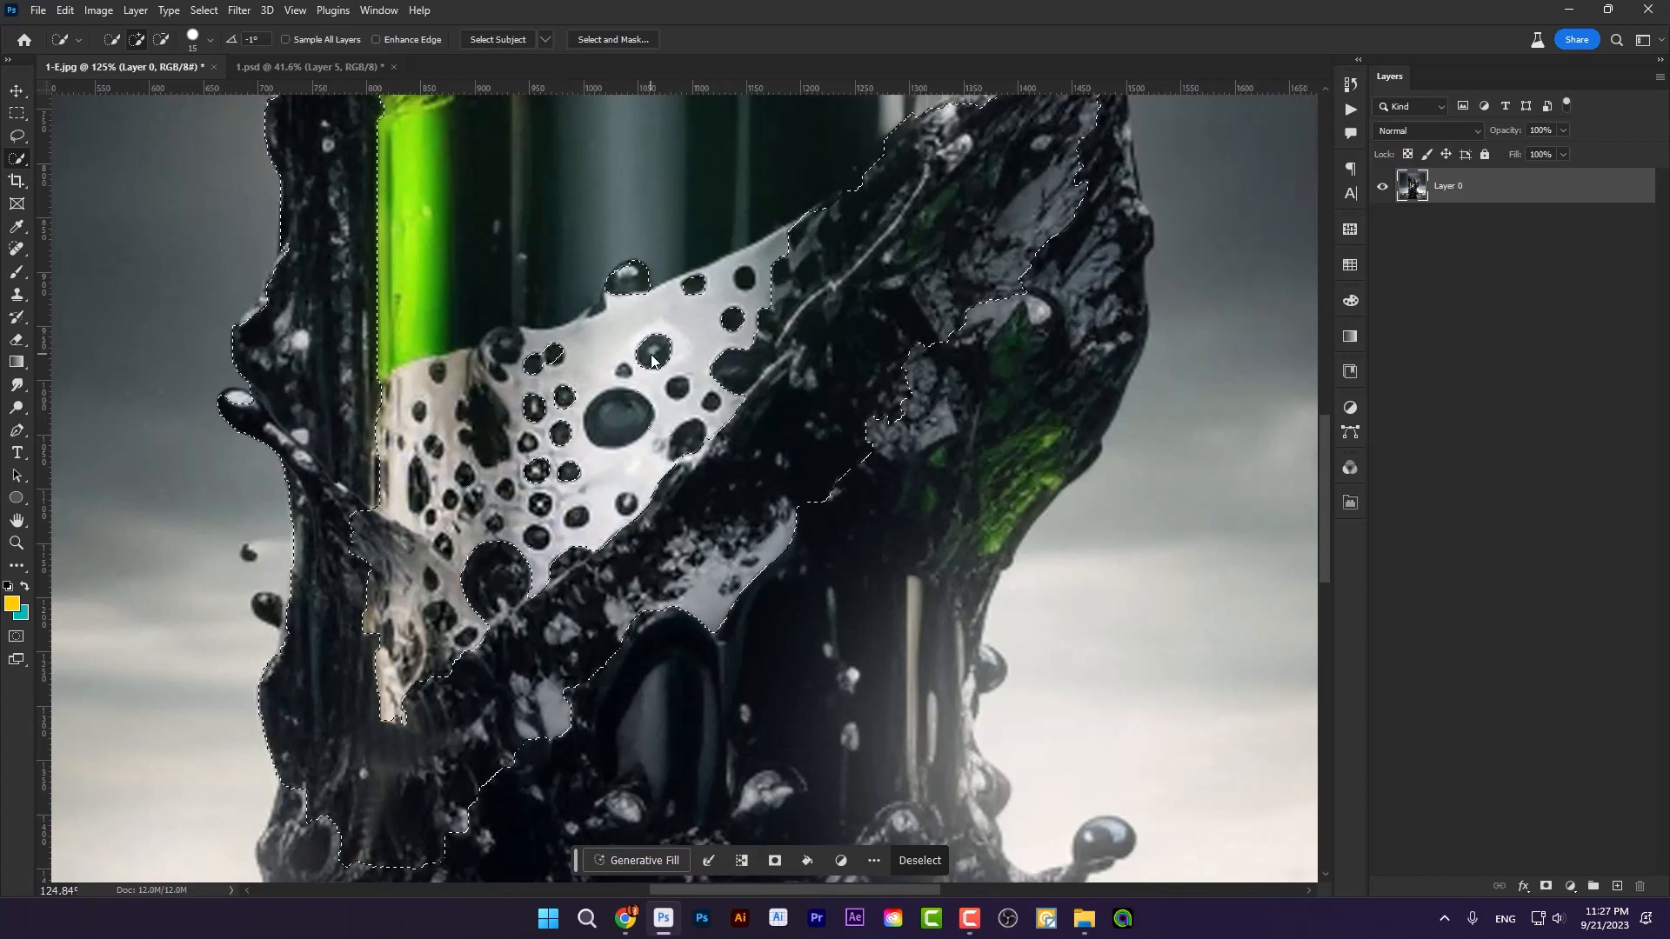
{"action": "left_click", "coordinate": [678, 388]}
{"action": "left_click", "coordinate": [690, 447]}
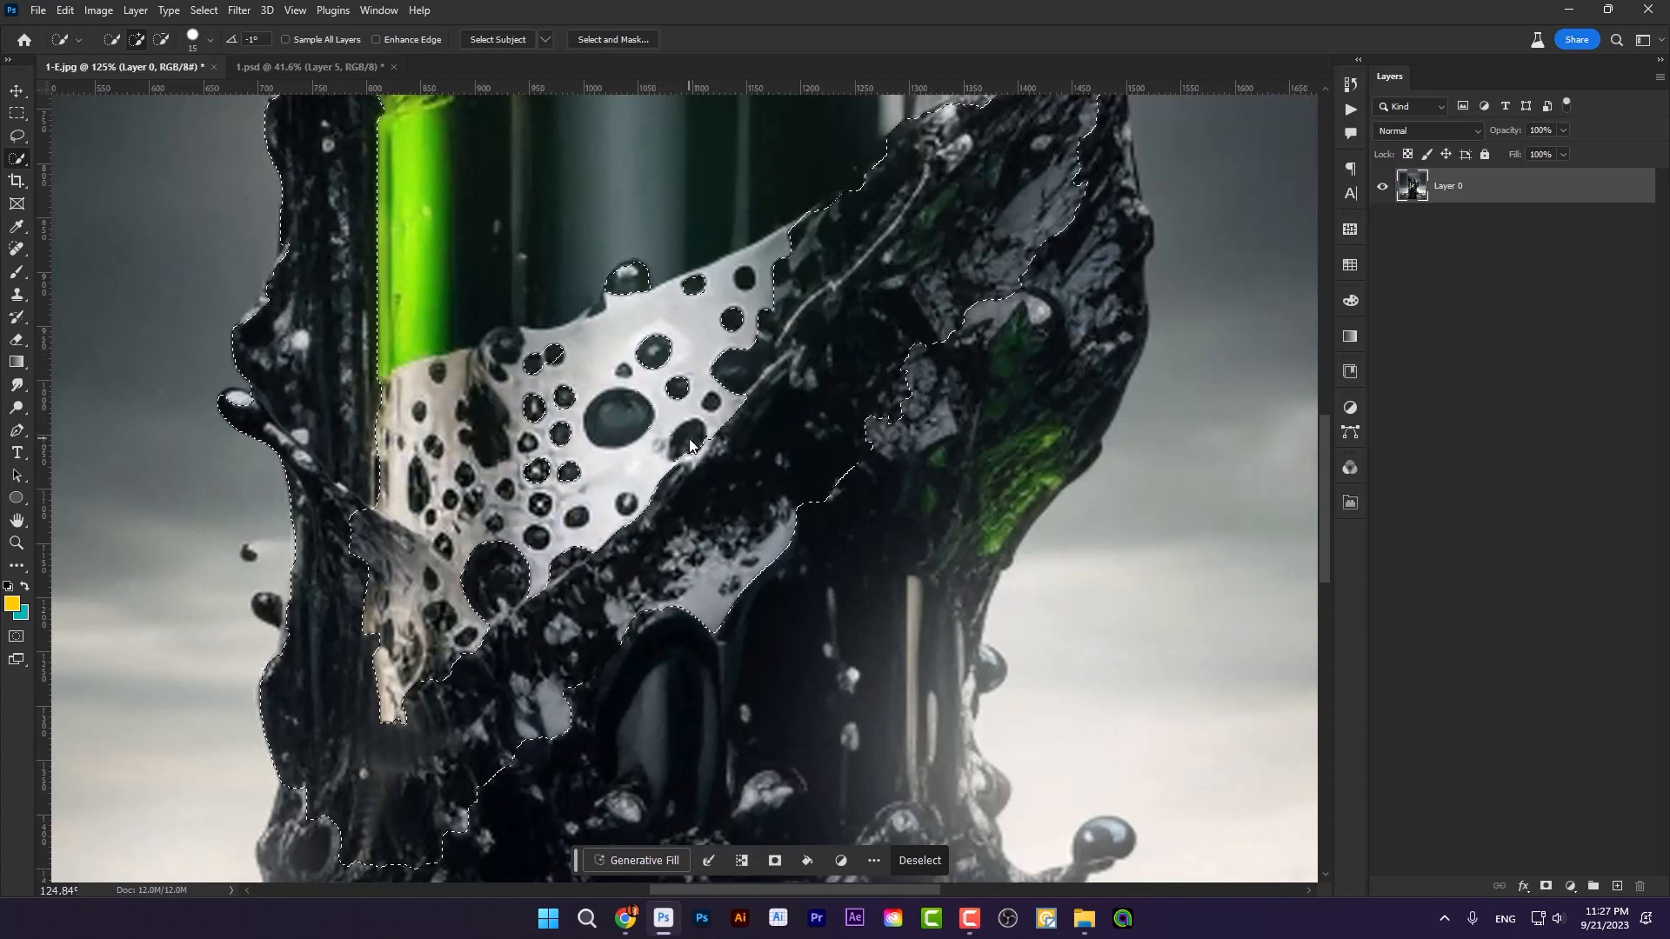
{"action": "left_click", "coordinate": [474, 501]}
{"action": "left_click", "coordinate": [466, 476]}
{"action": "left_click", "coordinate": [451, 500]}
{"action": "left_click", "coordinate": [419, 487]}
Step: Extend the selection over the rest of the right-hand splash and exclude the lower can body beneath it
{"action": "scroll", "coordinate": [535, 627], "scroll_direction": "down", "scroll_amount": 2}
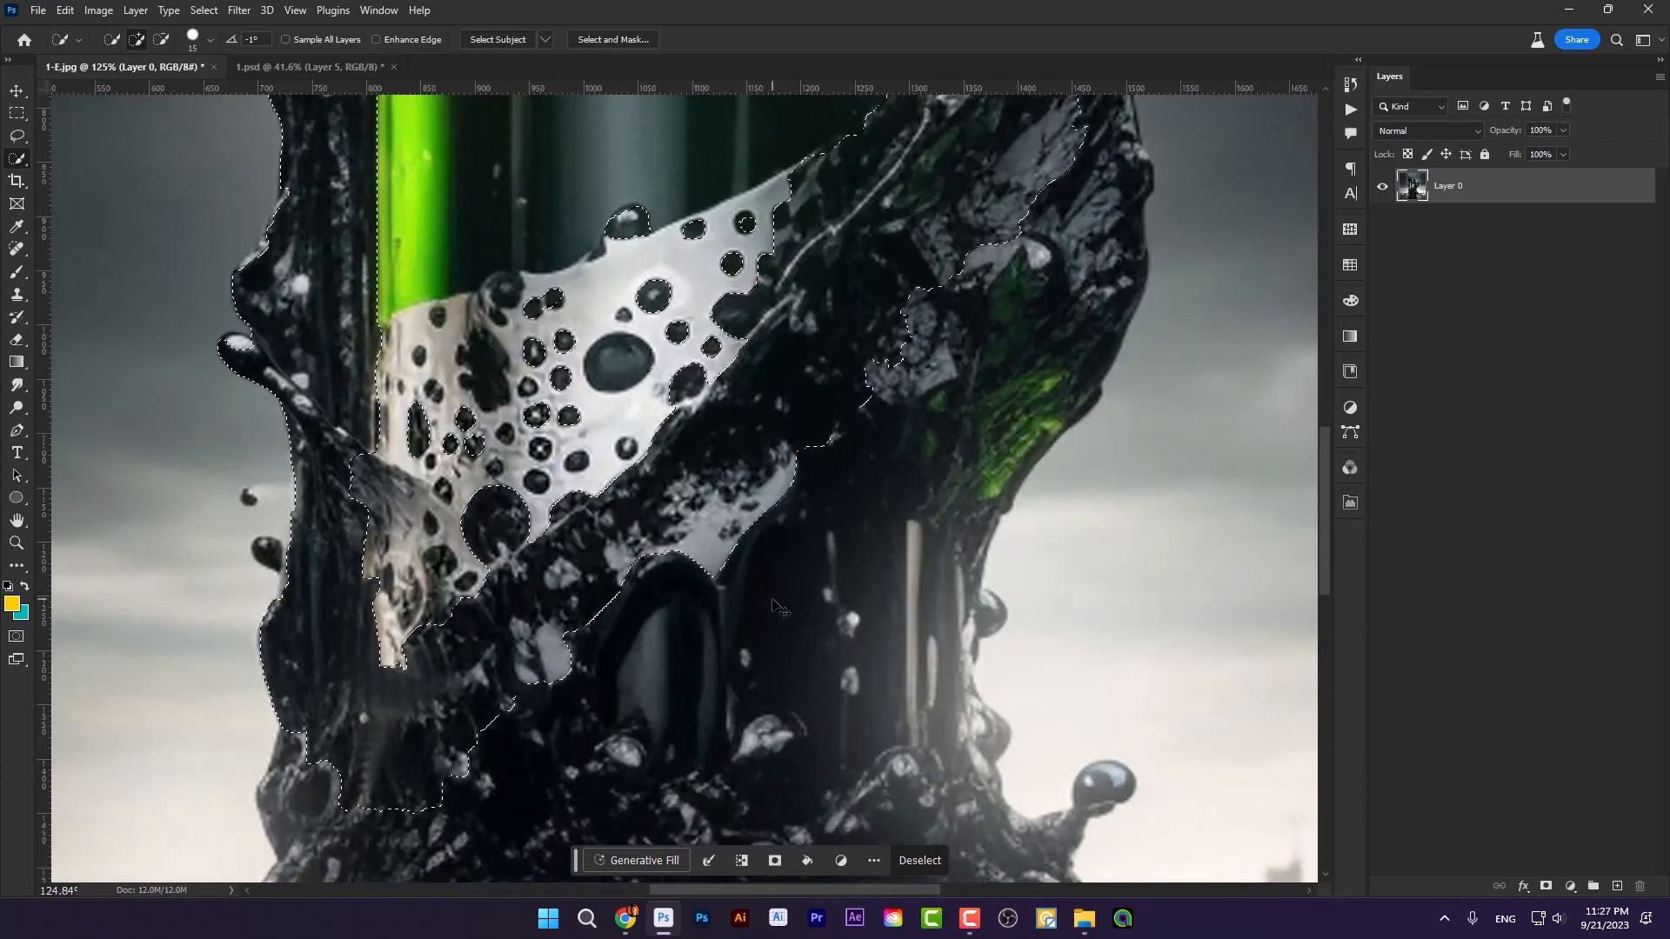
{"action": "mouse_move", "coordinate": [885, 346]}
{"action": "left_mouse_down"}
{"action": "mouse_move", "coordinate": [999, 367]}
{"action": "mouse_move", "coordinate": [1044, 259]}
{"action": "mouse_move", "coordinate": [924, 438]}
{"action": "left_mouse_up"}
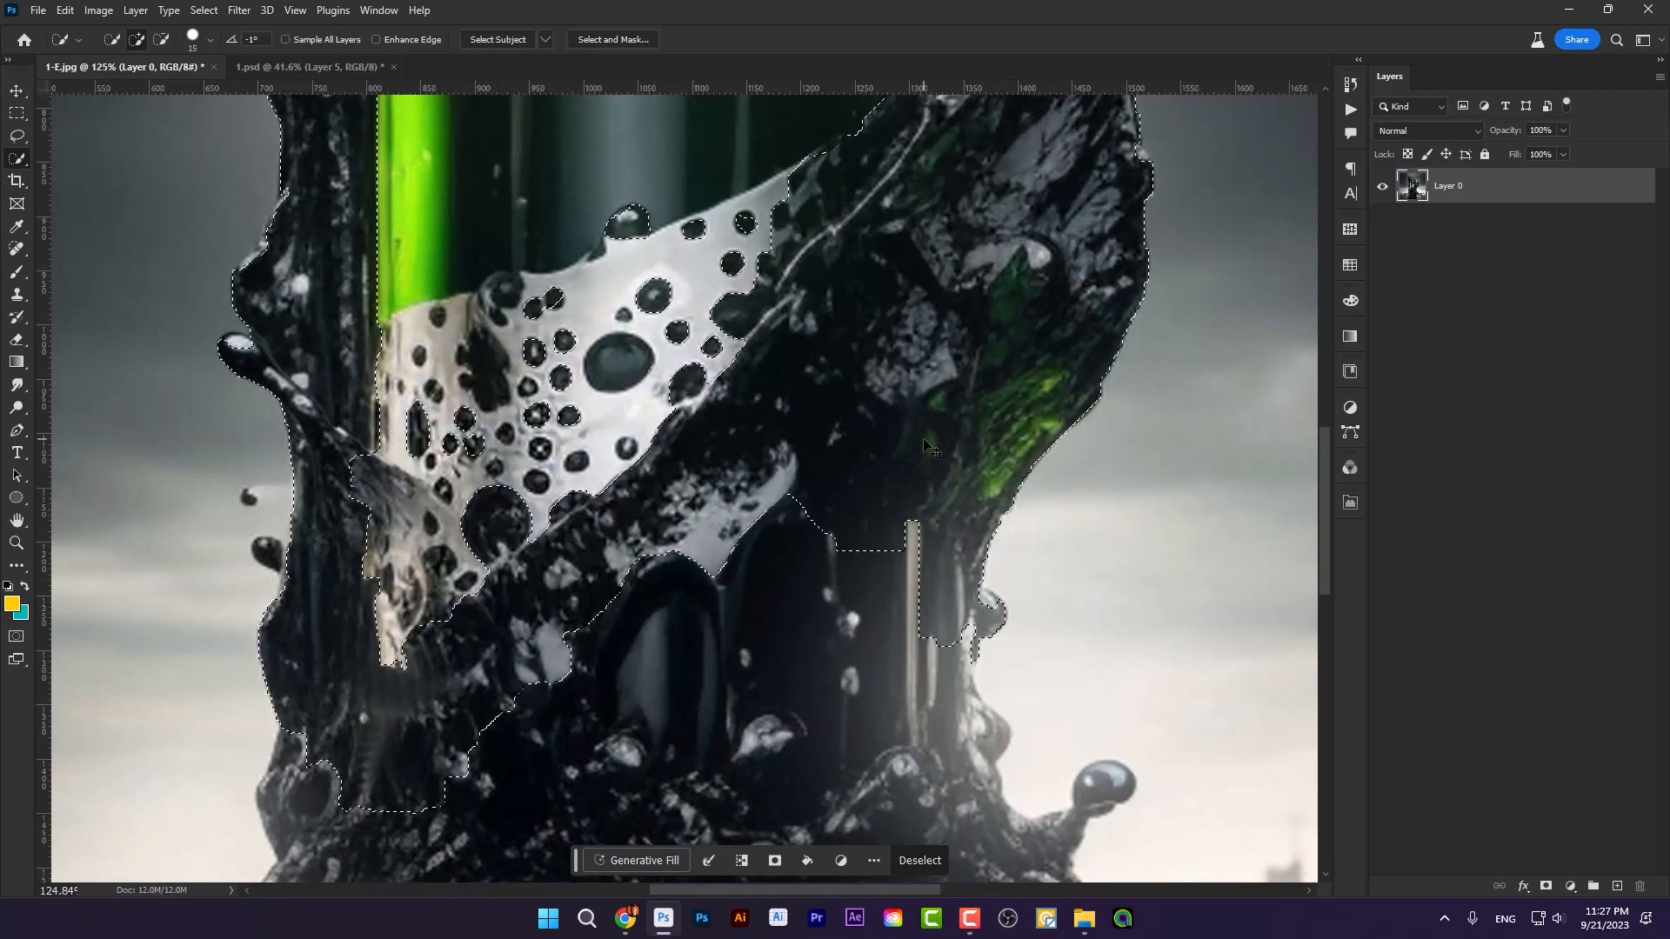
{"action": "mouse_move", "coordinate": [943, 654]}
{"action": "left_mouse_down"}
{"action": "mouse_move", "coordinate": [926, 580]}
{"action": "mouse_move", "coordinate": [862, 538]}
{"action": "mouse_move", "coordinate": [798, 533]}
{"action": "mouse_move", "coordinate": [858, 525]}
{"action": "mouse_move", "coordinate": [950, 550]}
{"action": "left_mouse_up"}
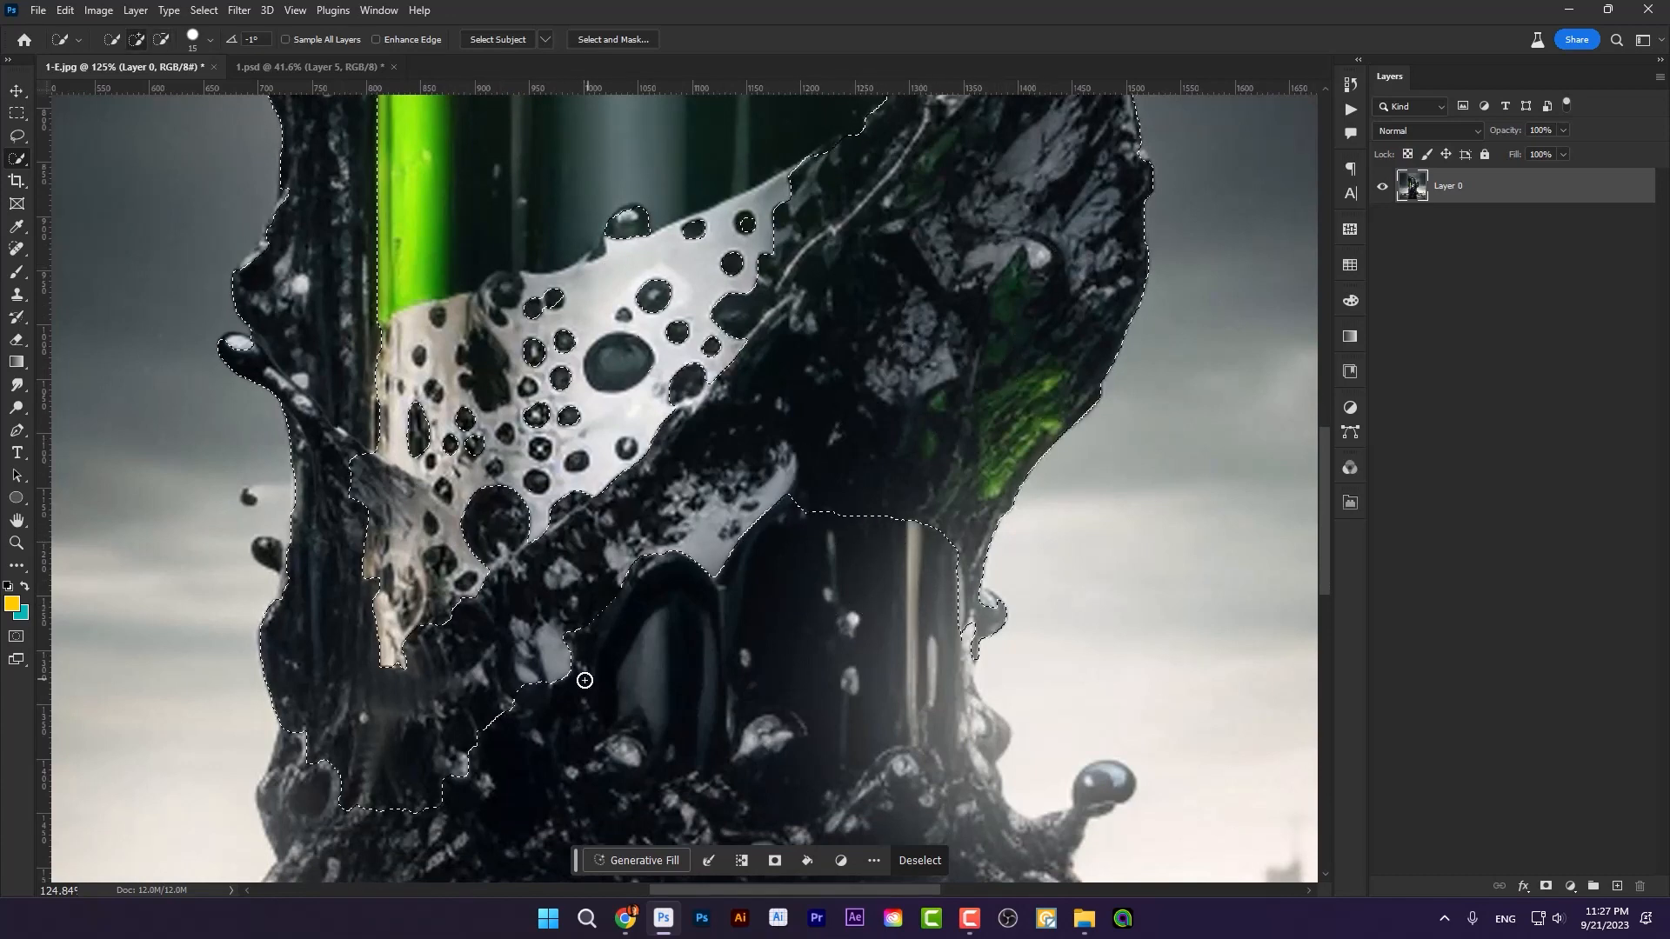
Step: Copy the selected oil splash onto a new layer and try moving the cutout with the Move tool
{"action": "scroll", "coordinate": [585, 680], "scroll_direction": "down", "scroll_amount": 3}
{"action": "scroll", "coordinate": [582, 644], "scroll_direction": "down", "scroll_amount": 2}
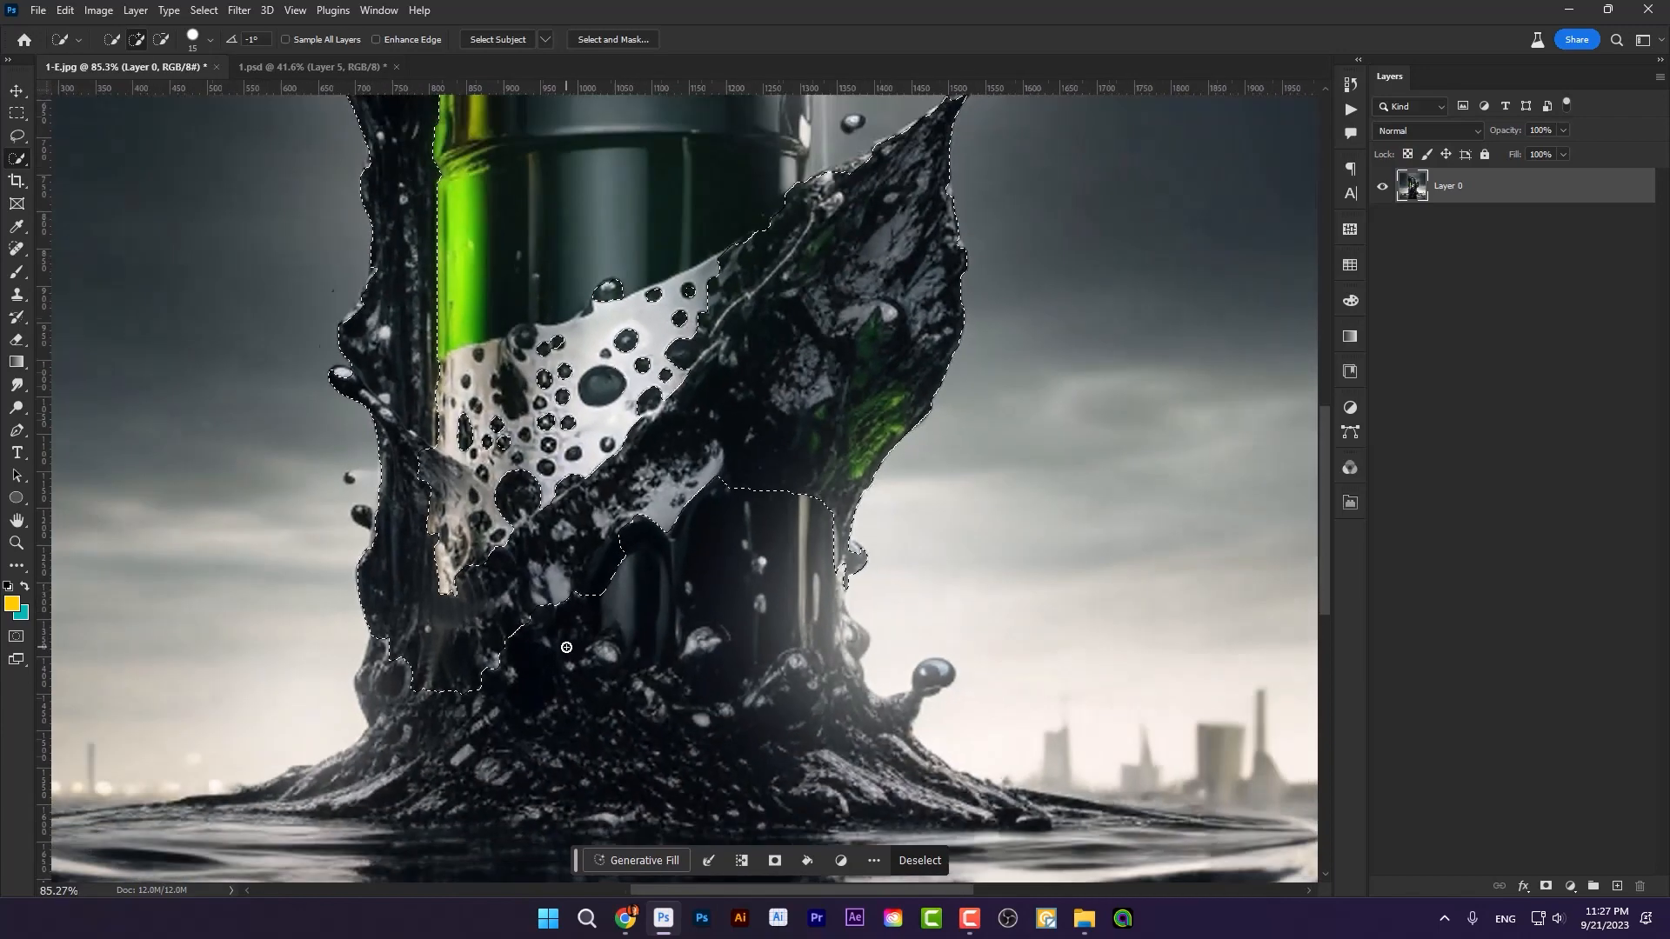
{"action": "scroll", "coordinate": [566, 647], "scroll_direction": "down", "scroll_amount": 2}
{"action": "scroll", "coordinate": [558, 631], "scroll_direction": "up", "scroll_amount": 2}
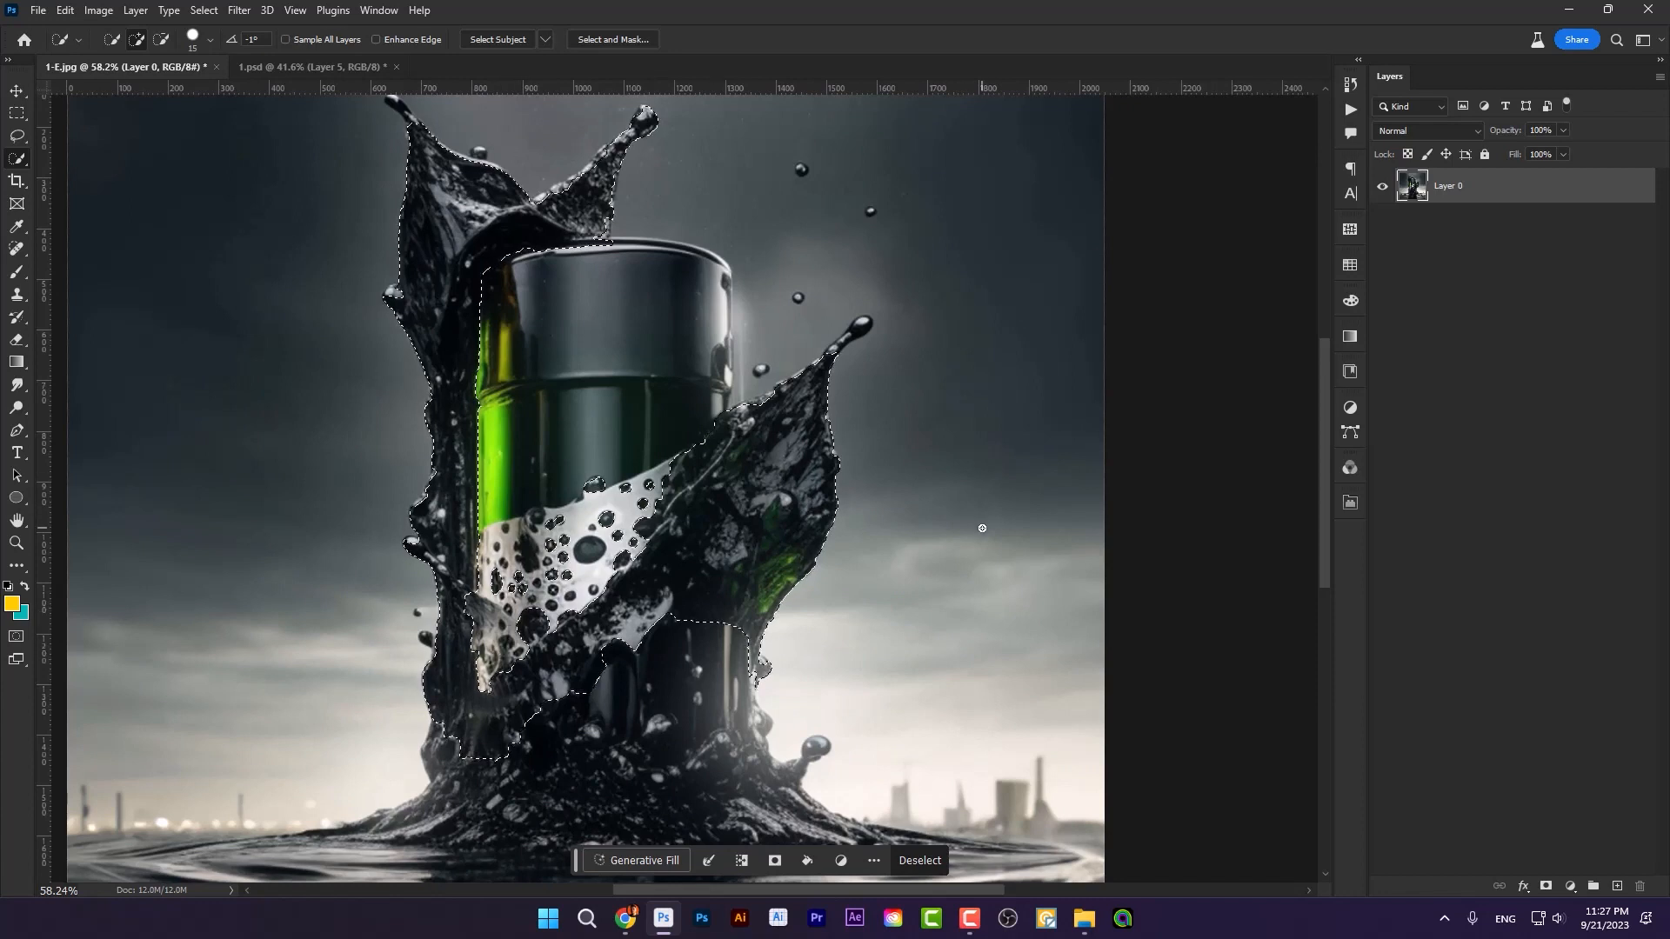
{"action": "key", "text": "ctrl+j"}
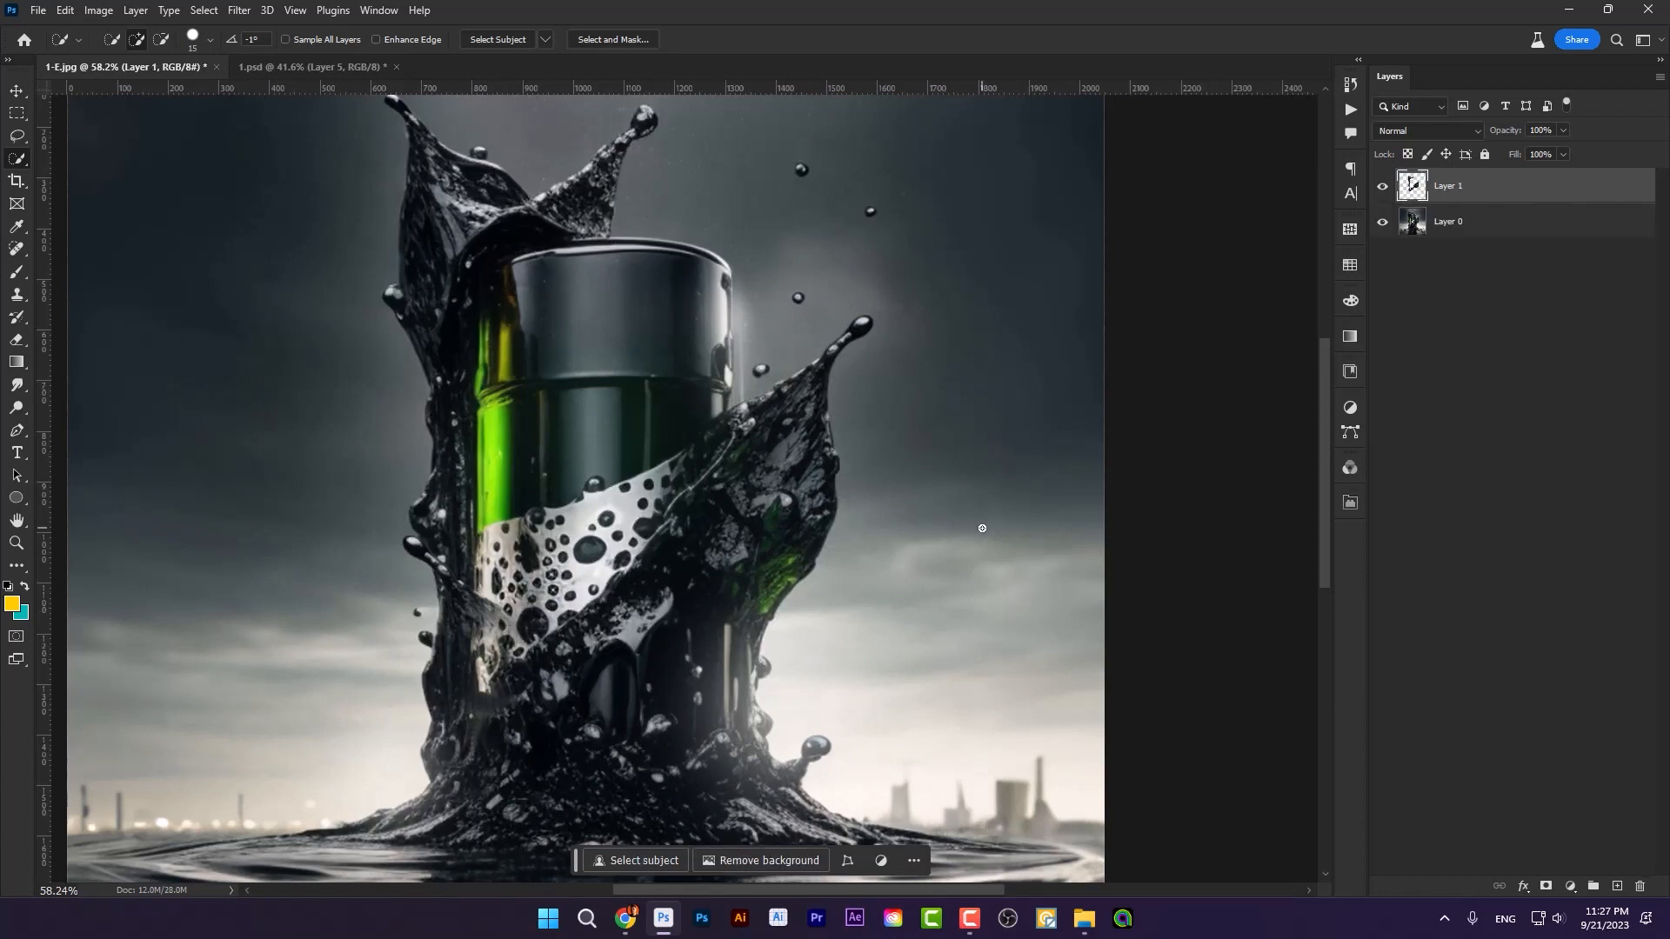
{"action": "left_click", "coordinate": [17, 90]}
{"action": "left_click_drag", "start_coordinate": [651, 546], "coordinate": [692, 494]}
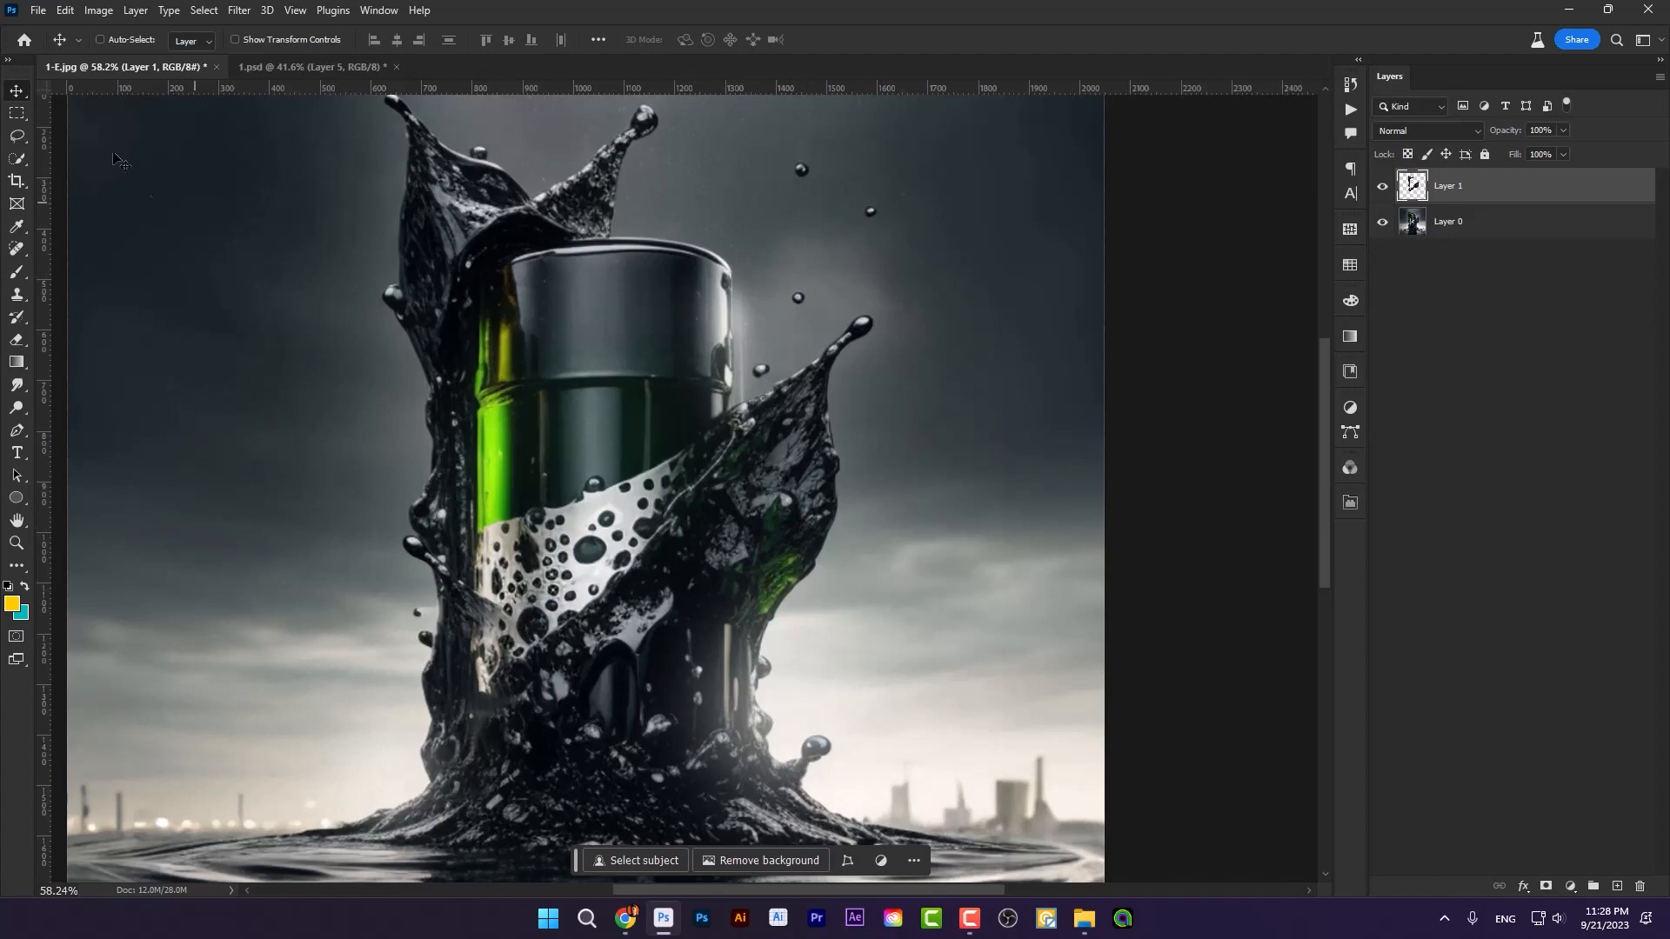
Step: Place the blank "can" image over the drum and enlarge it to about 382% to match the drum's width
{"action": "left_click", "coordinate": [39, 10]}
{"action": "left_click", "coordinate": [621, 416]}
{"action": "left_click", "coordinate": [1085, 919]}
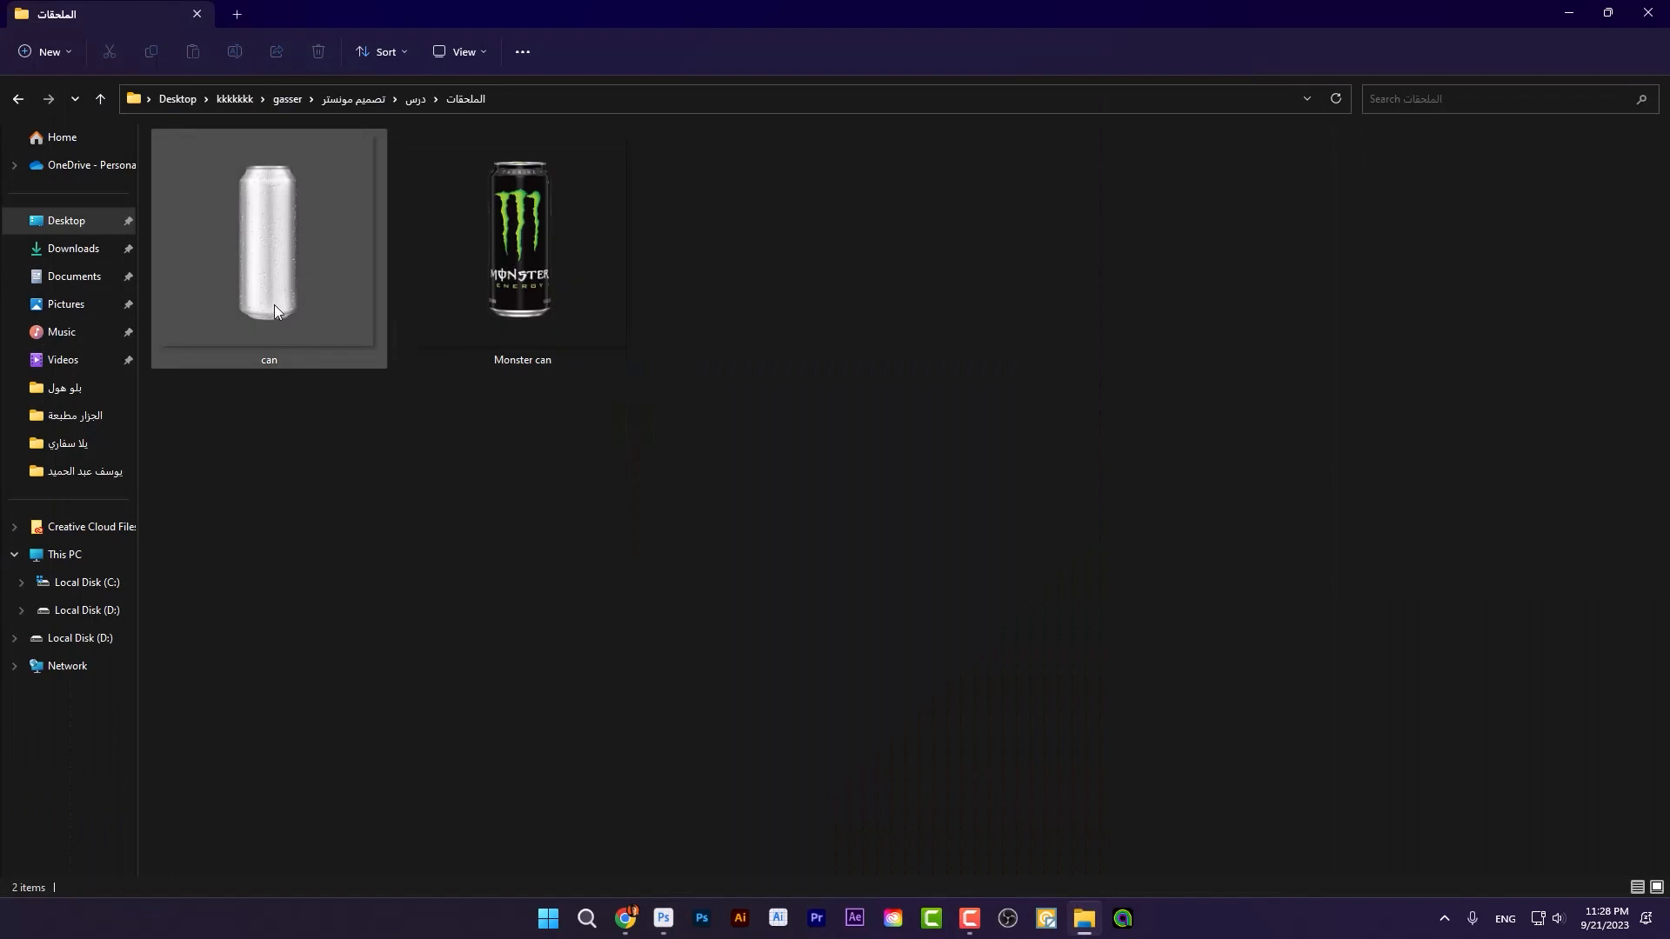
{"action": "left_click_drag", "start_coordinate": [274, 306], "coordinate": [677, 581]}
{"action": "left_click_drag", "start_coordinate": [713, 510], "coordinate": [747, 544]}
{"action": "left_click_drag", "start_coordinate": [1041, 544], "coordinate": [1077, 550]}
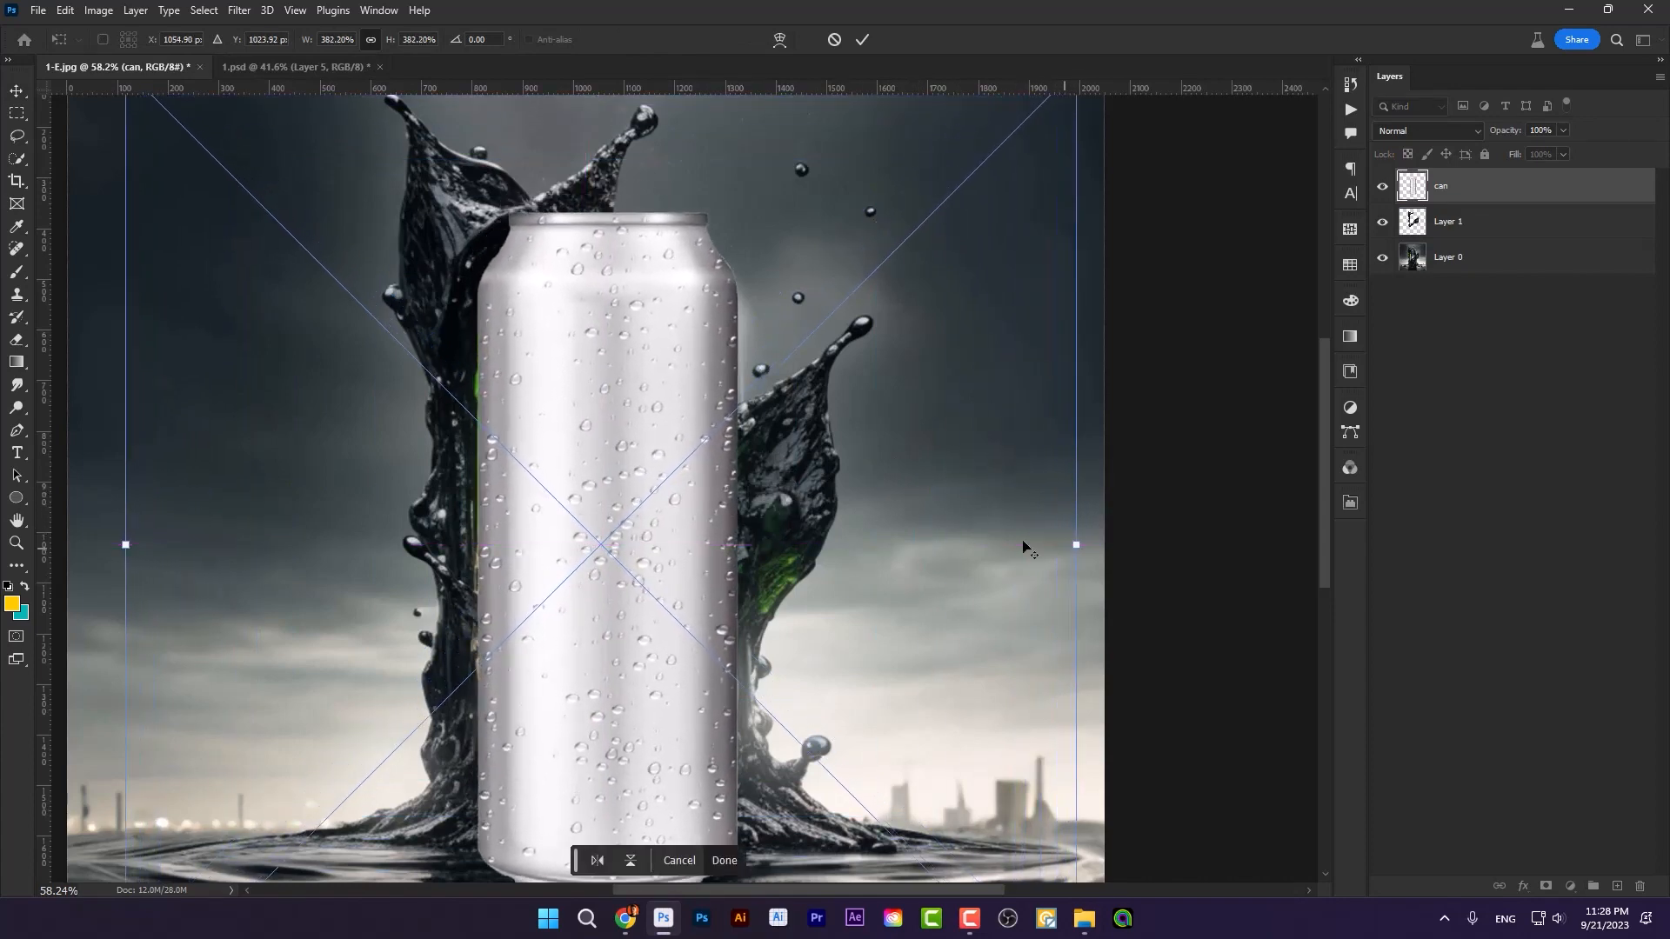
{"action": "left_click_drag", "start_coordinate": [900, 488], "coordinate": [901, 514]}
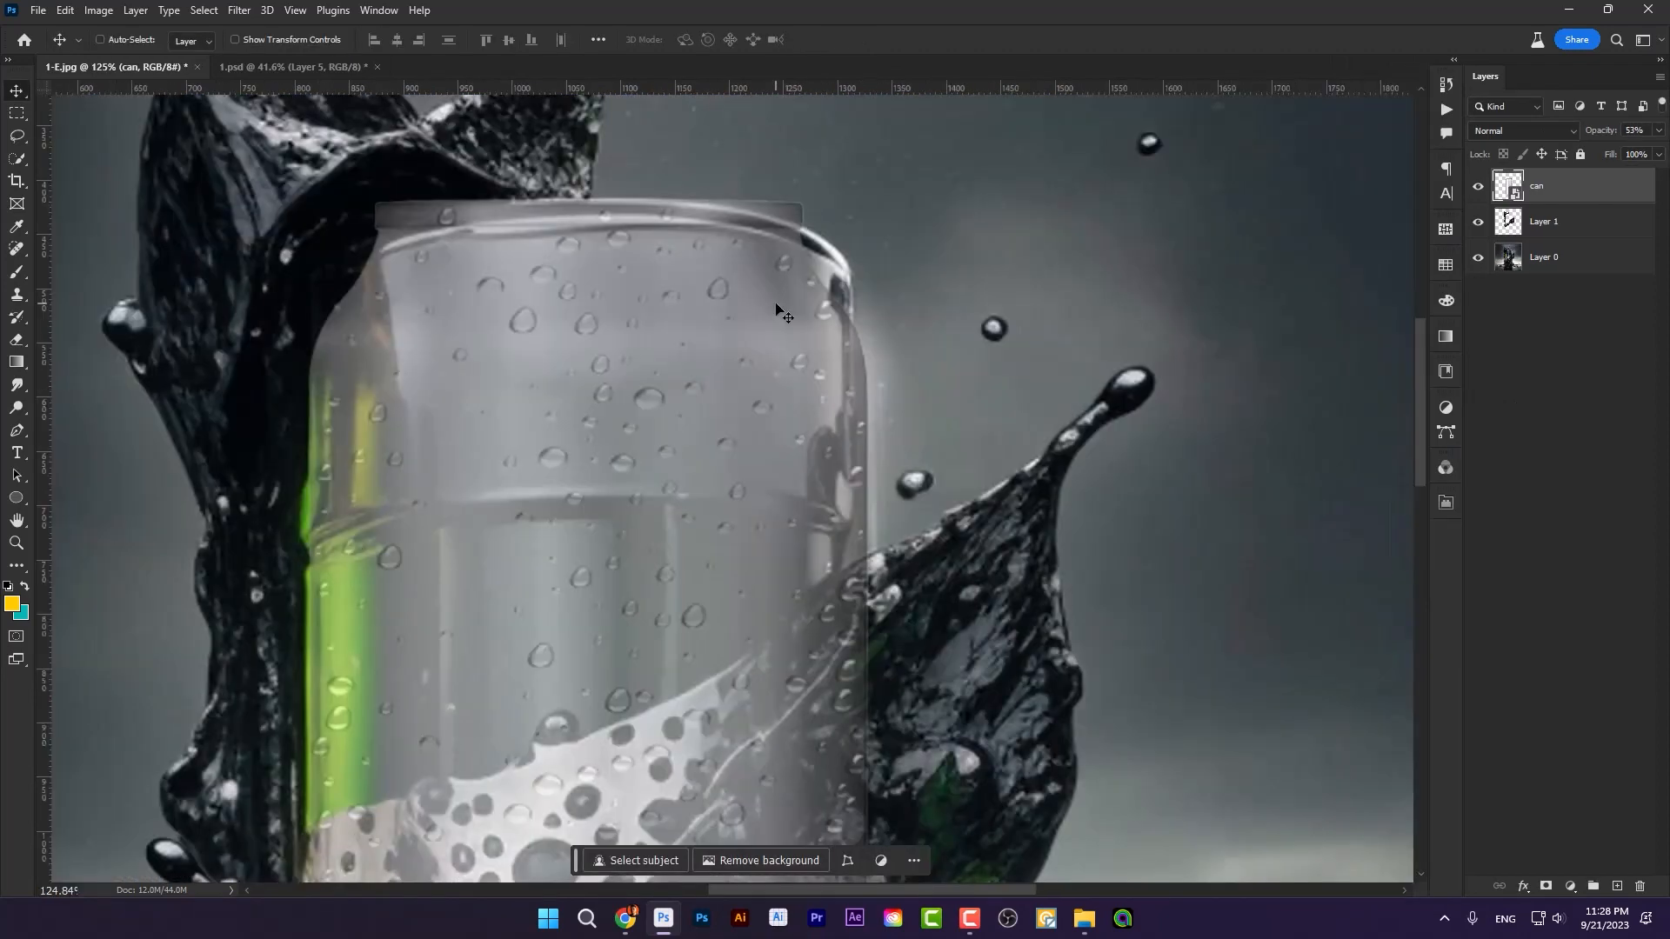
Step: Align the semi-transparent can with the drum behind it, matching the sides and raising it slightly to the drum's top rim
{"action": "scroll", "coordinate": [775, 312], "scroll_direction": "down", "scroll_amount": 2}
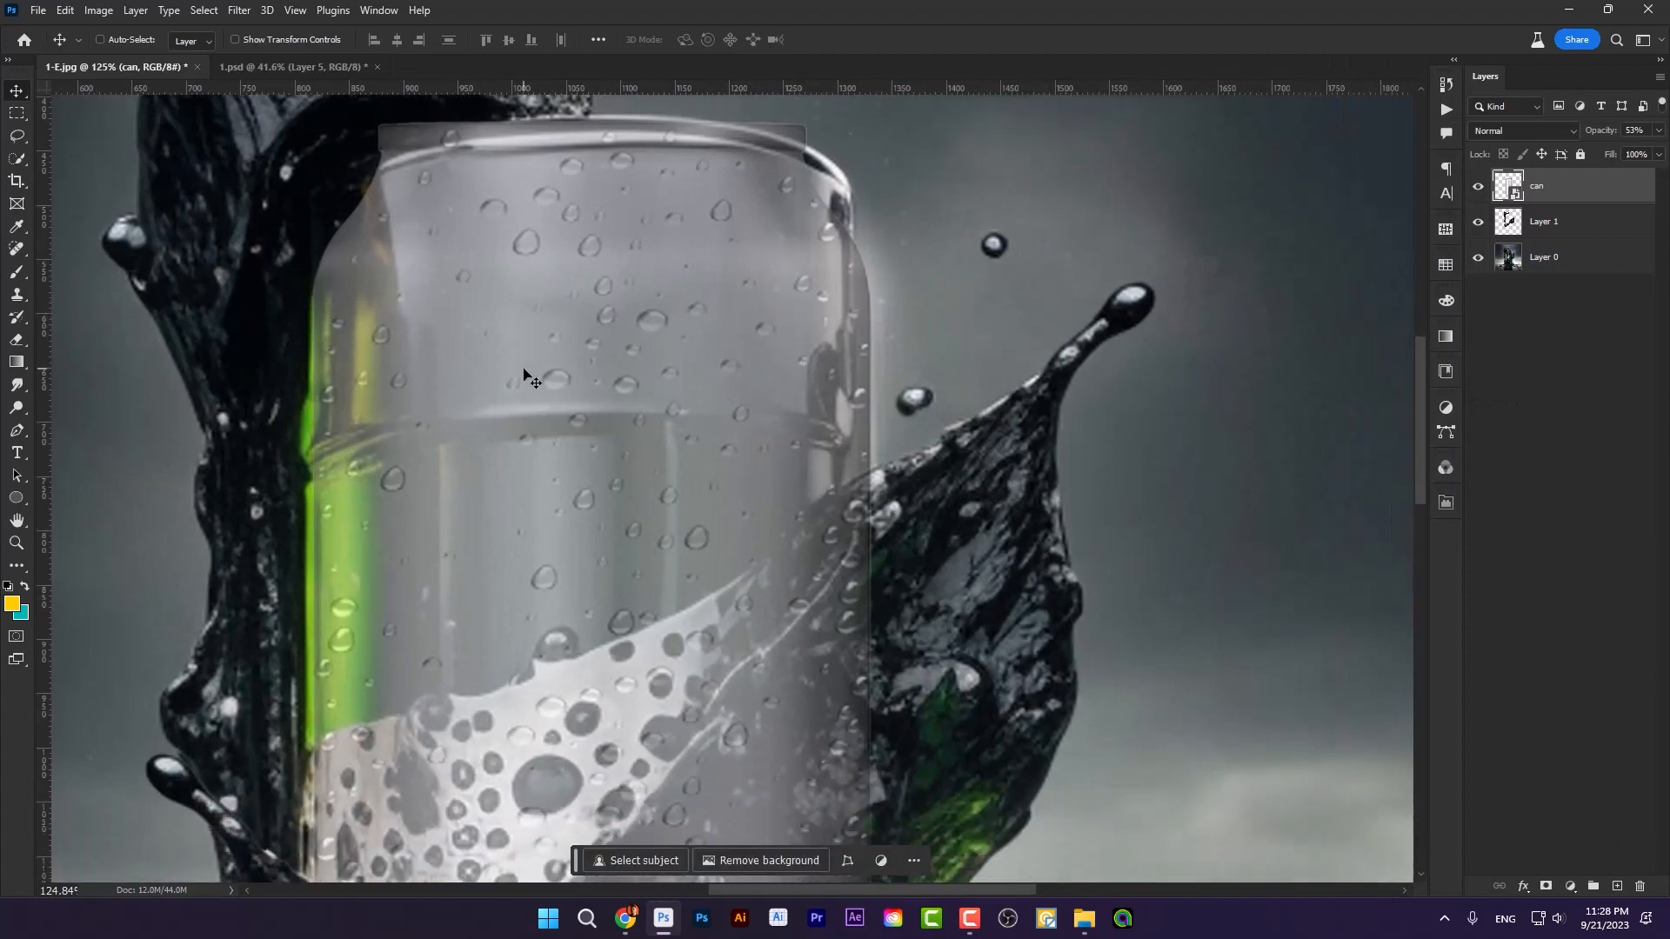
{"action": "left_click_drag", "start_coordinate": [525, 375], "coordinate": [530, 381]}
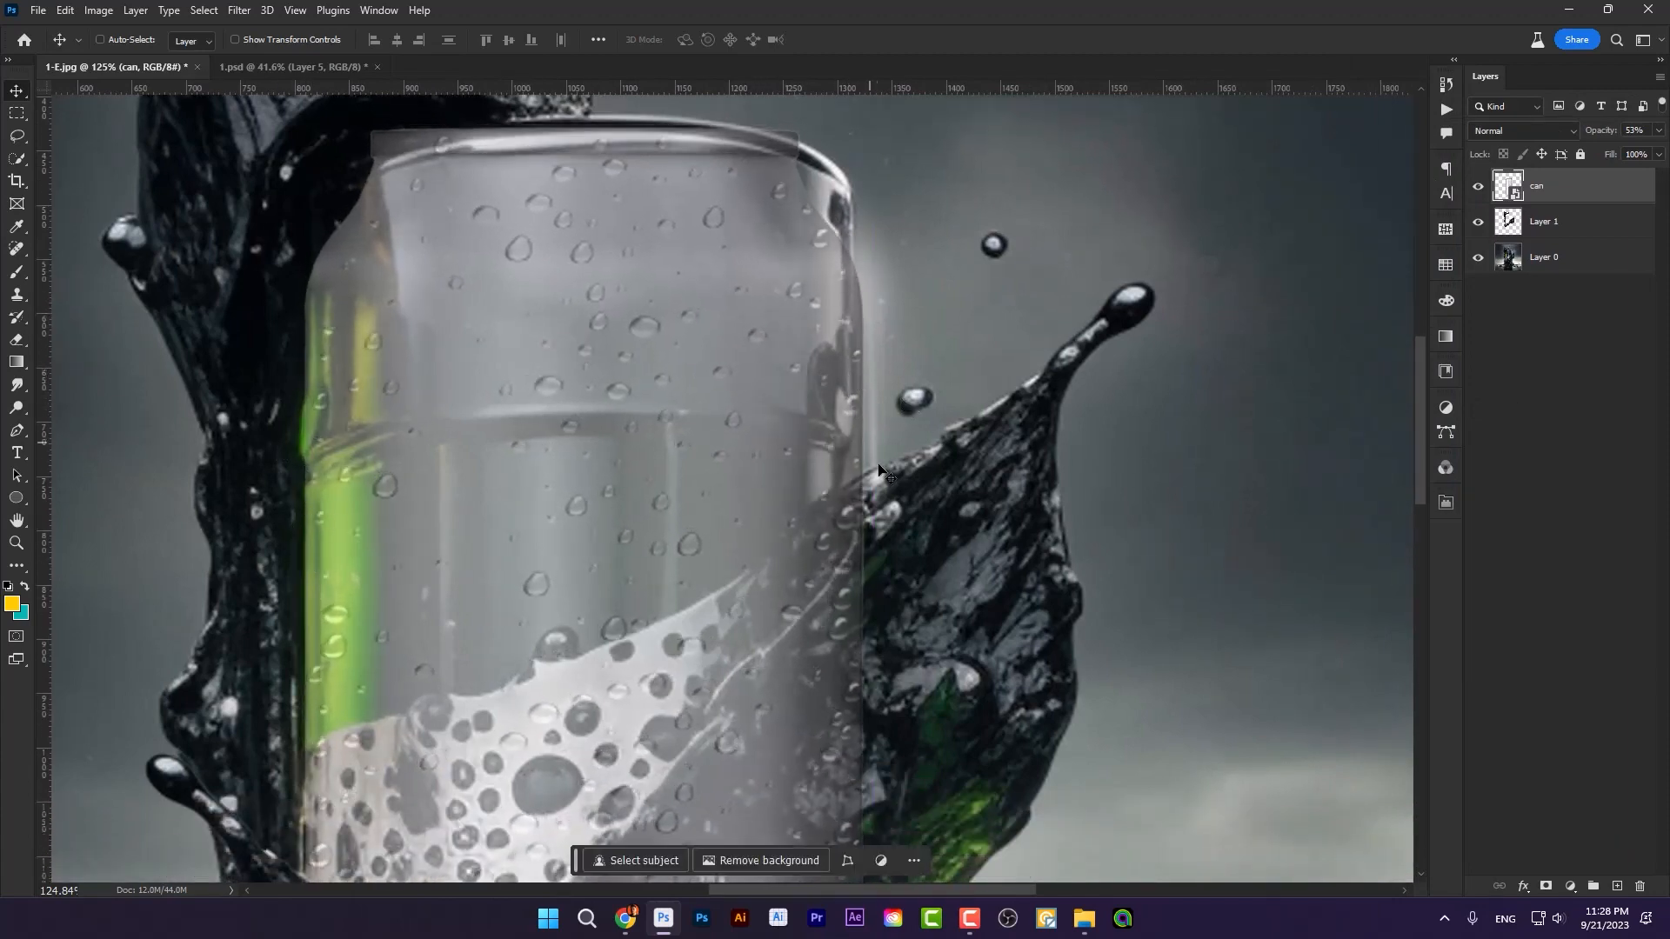
{"action": "scroll", "coordinate": [878, 470], "scroll_direction": "down", "scroll_amount": 10}
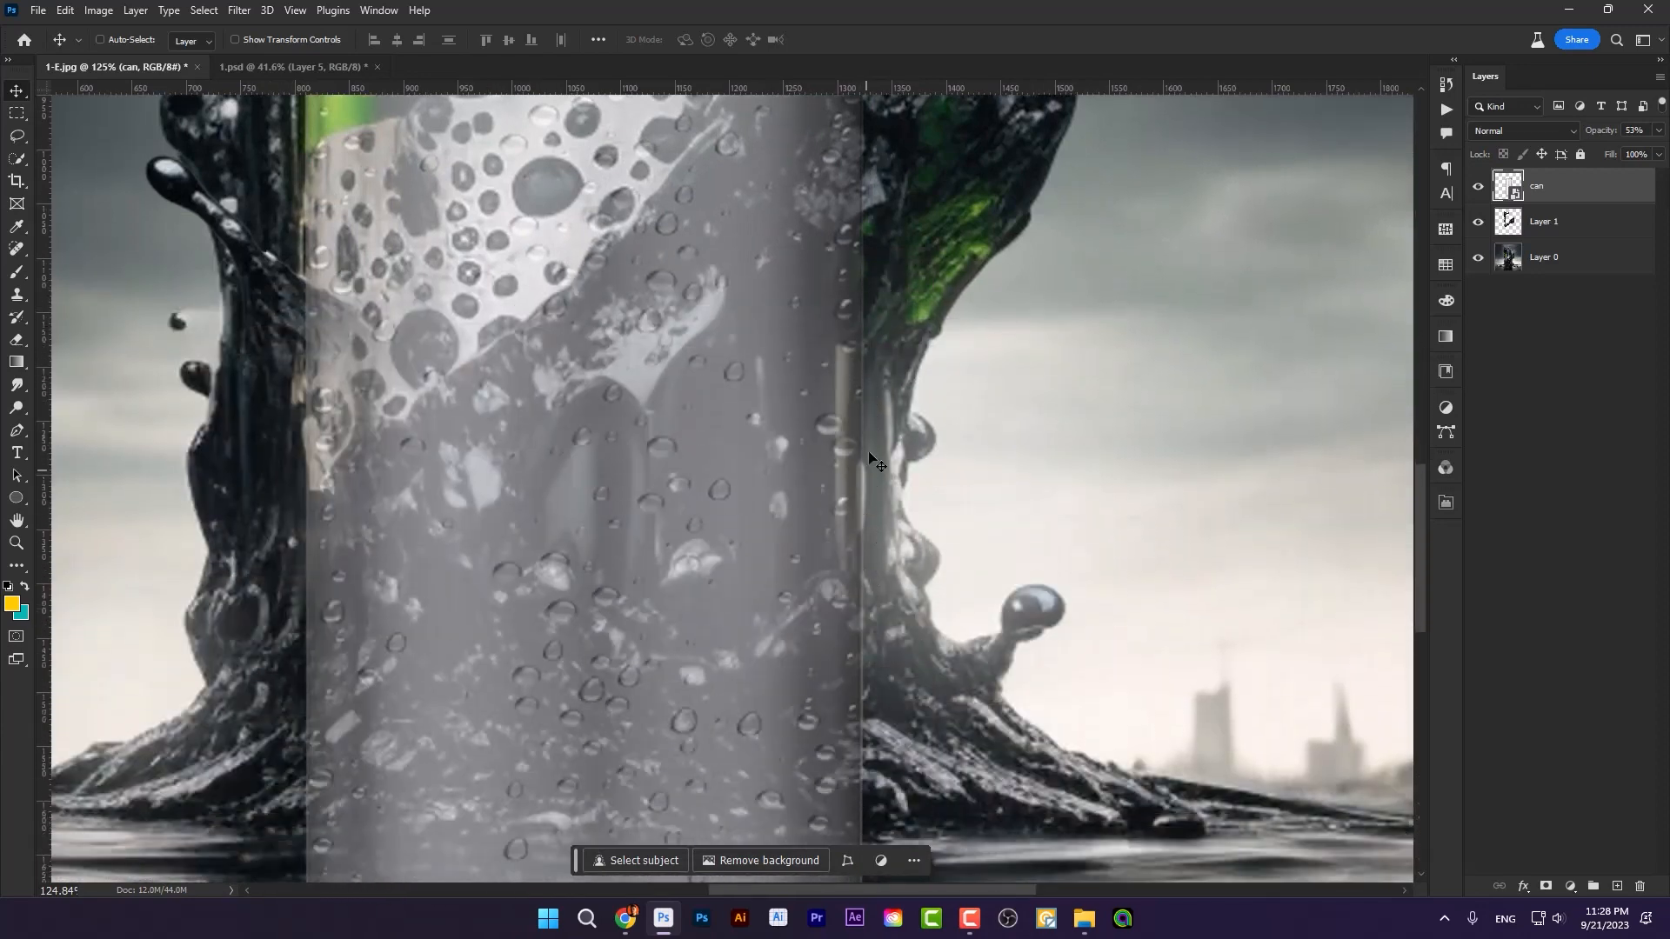
{"action": "scroll", "coordinate": [826, 476], "scroll_direction": "down", "scroll_amount": 4}
{"action": "scroll", "coordinate": [825, 468], "scroll_direction": "up", "scroll_amount": 2}
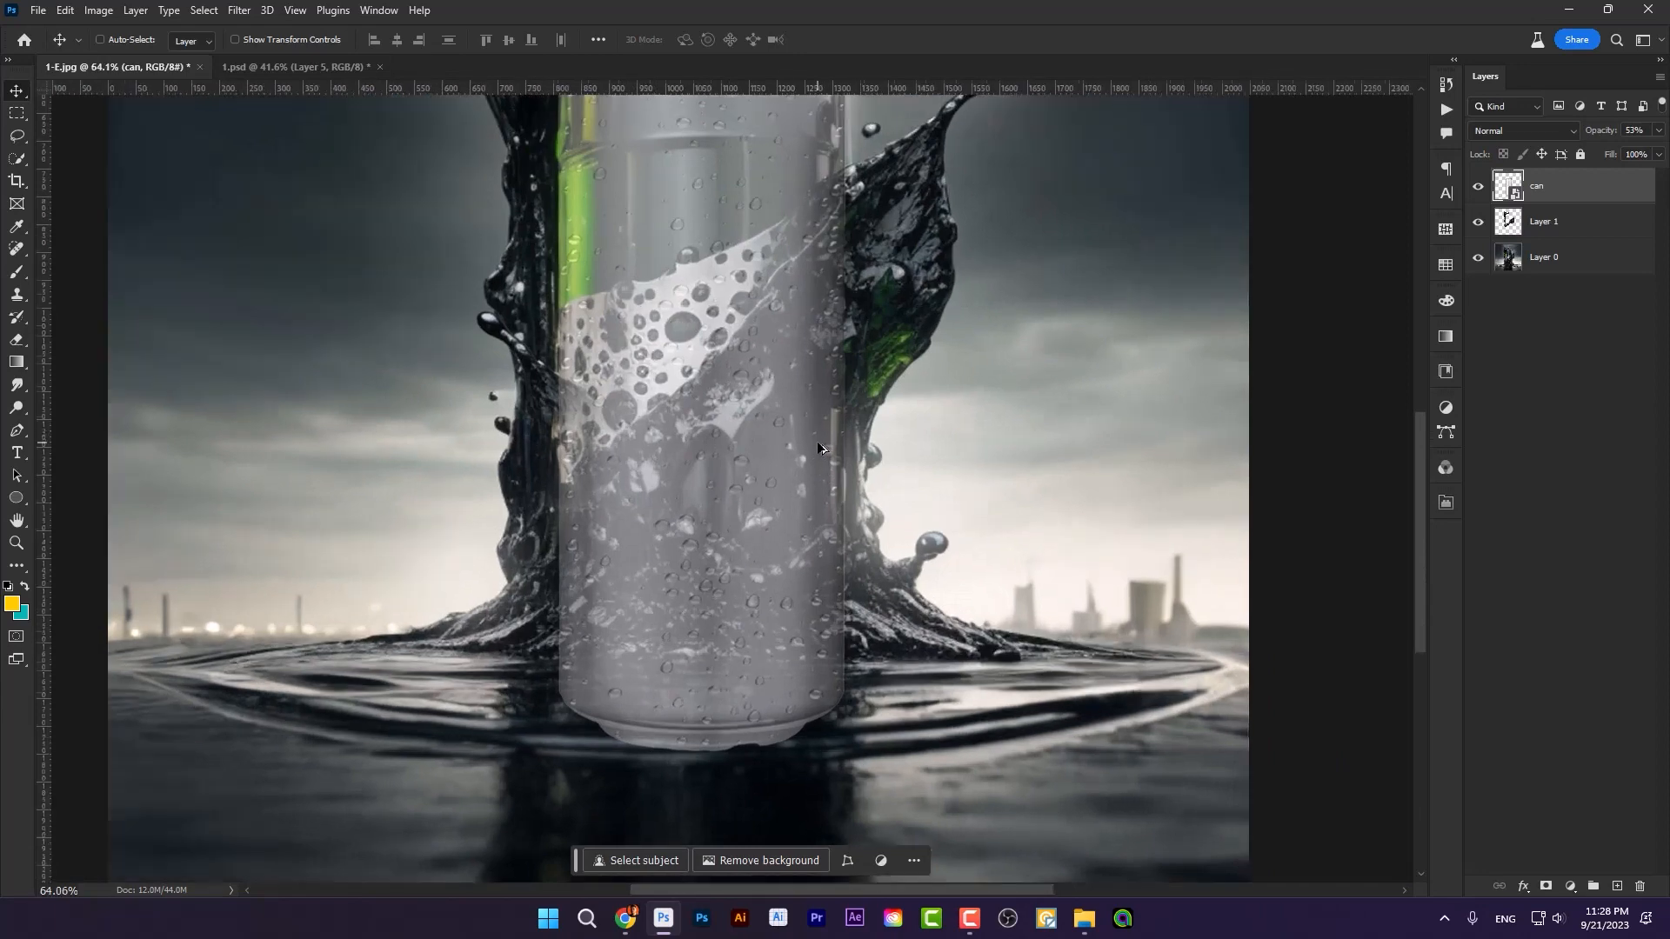
{"action": "scroll", "coordinate": [817, 441], "scroll_direction": "up", "scroll_amount": 5}
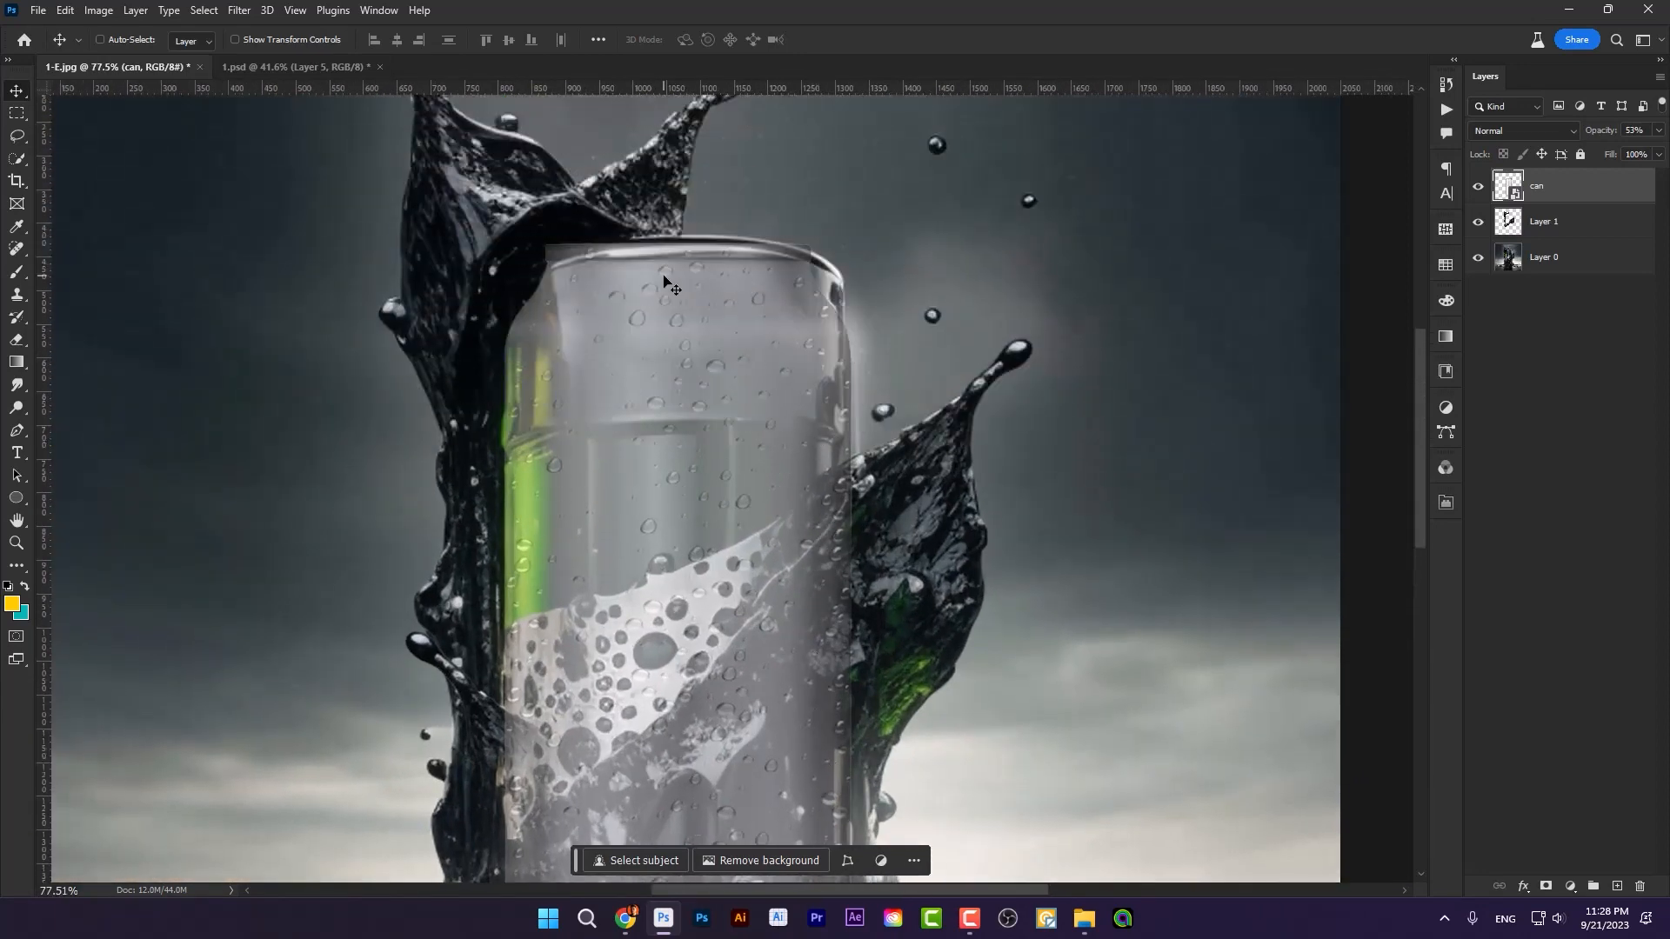
{"action": "scroll", "coordinate": [724, 242], "scroll_direction": "up", "scroll_amount": 3}
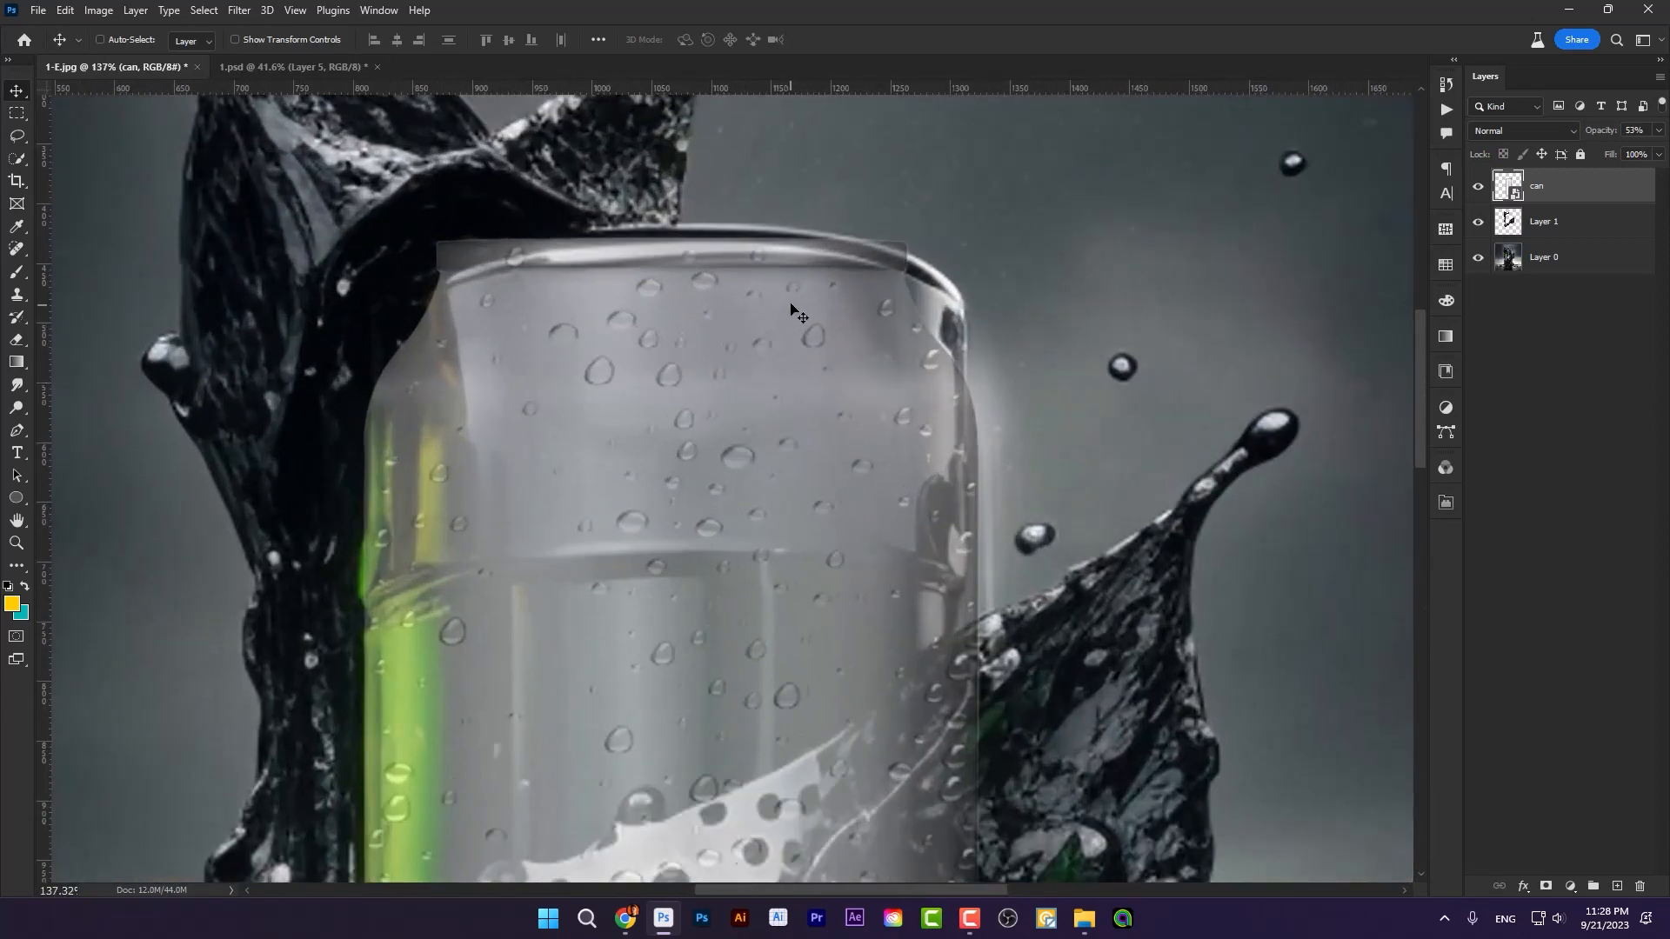
{"action": "left_click_drag", "start_coordinate": [791, 313], "coordinate": [786, 300]}
{"action": "key", "text": "Up"}
{"action": "key", "text": "Up"}
{"action": "key", "text": "Up"}
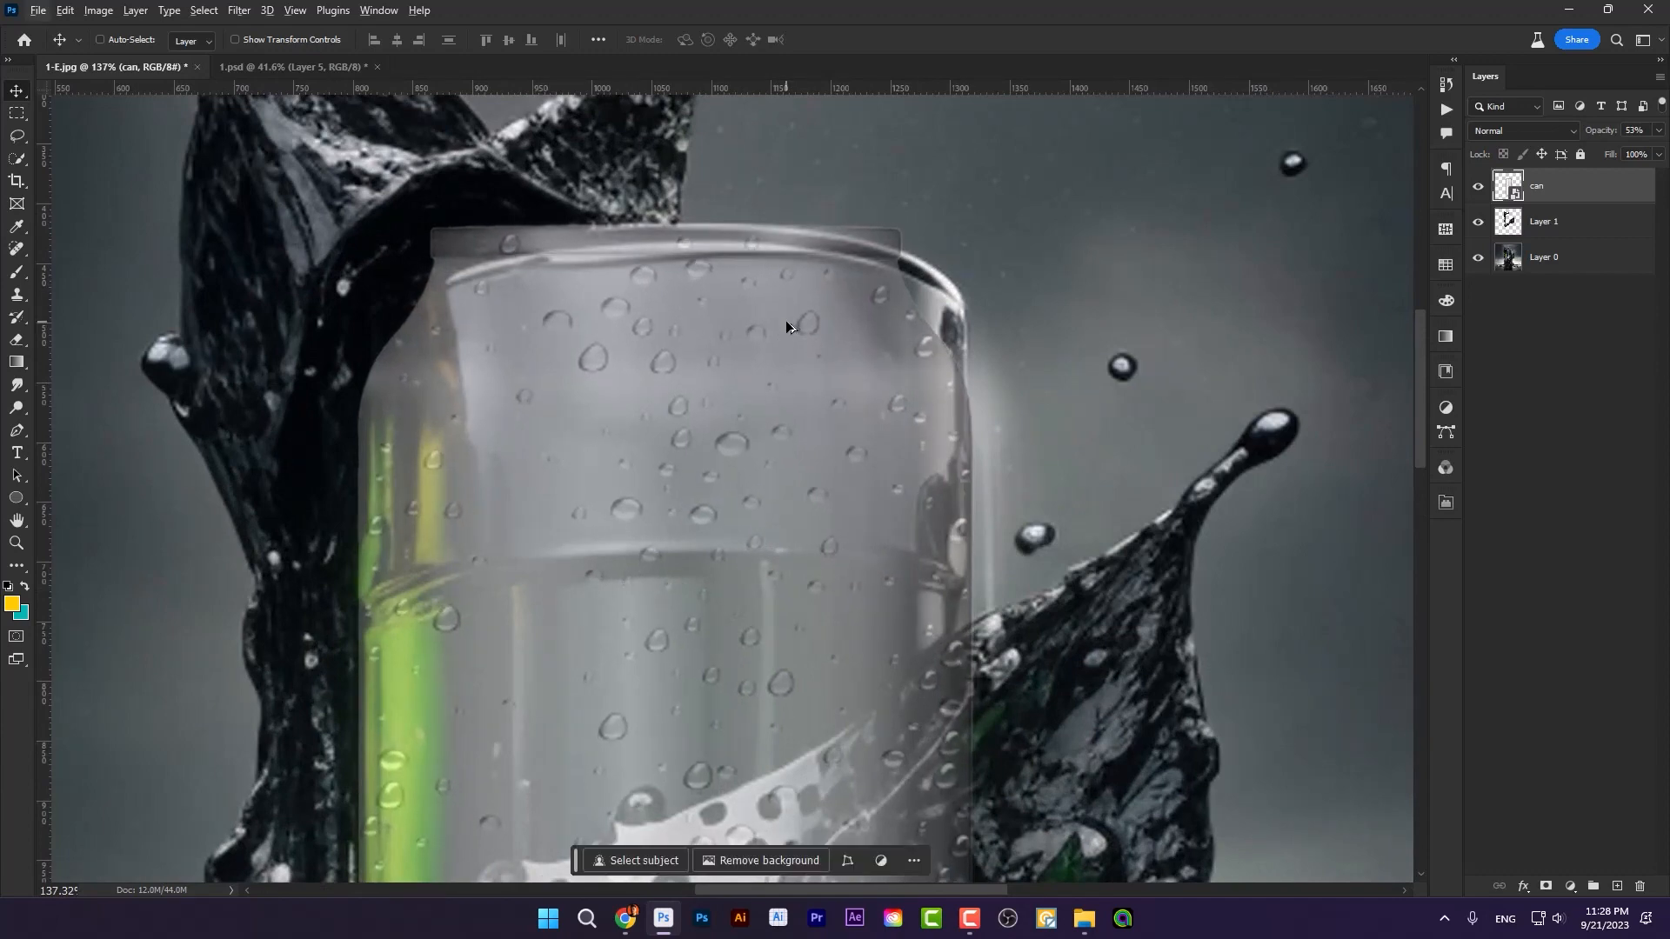
{"action": "key", "text": "Up"}
Step: Blend the drum's upper right edge beyond the can into the background on Layer 0 with an enlarged Mixer Brush
{"action": "left_click", "coordinate": [1054, 340]}
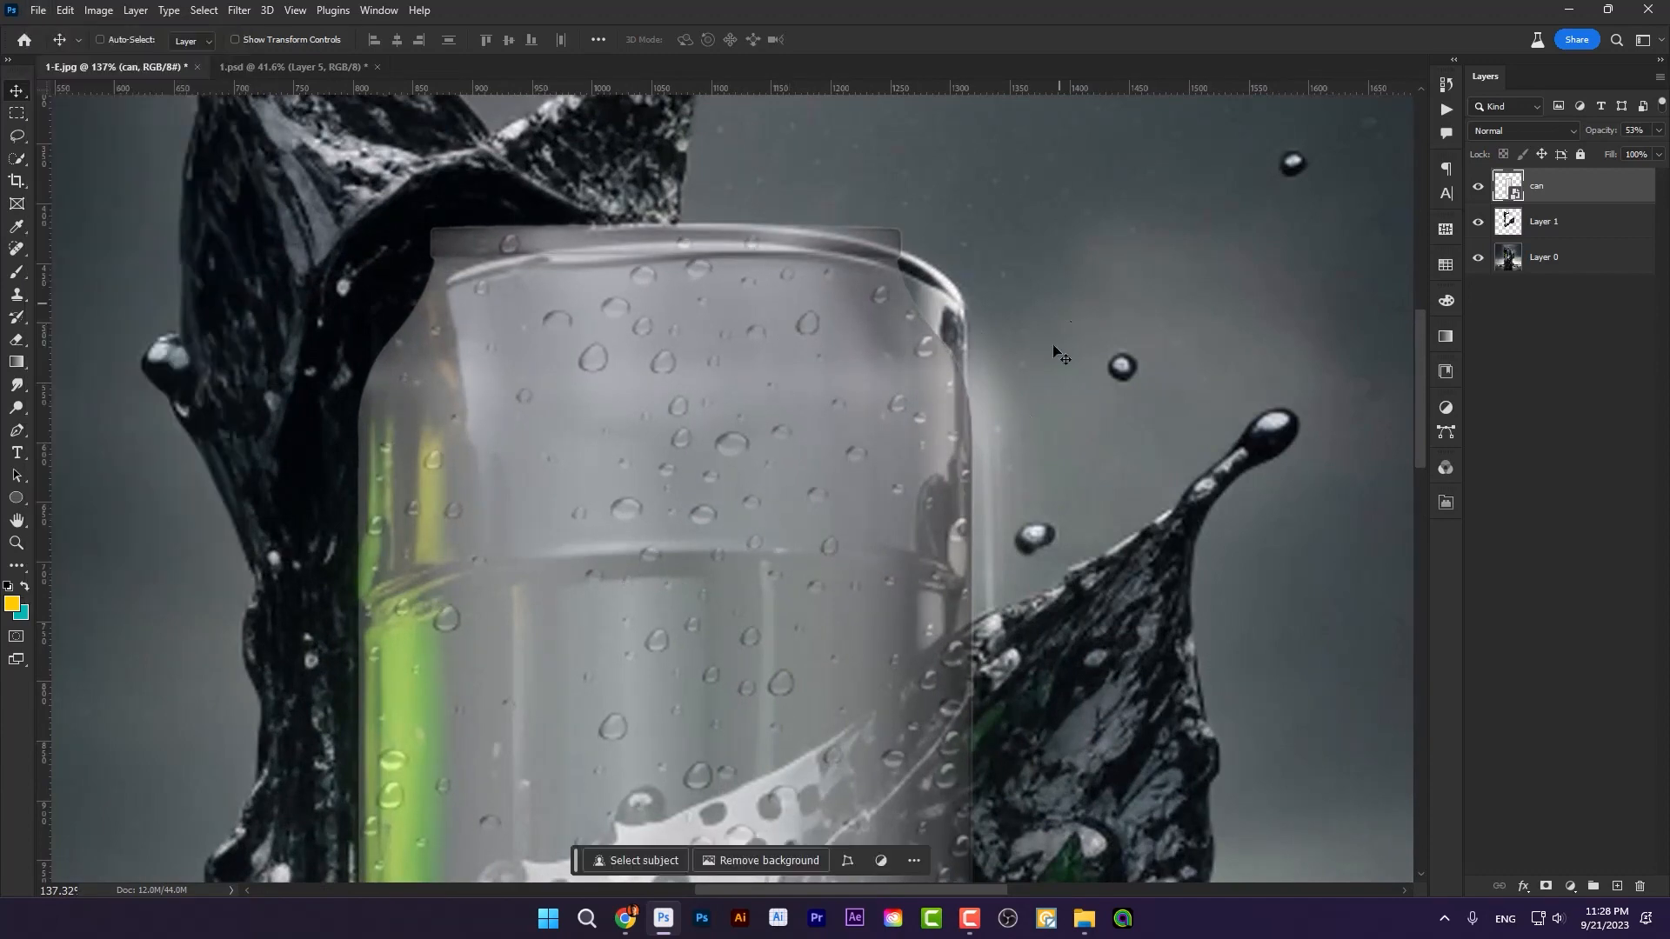
{"action": "left_click", "coordinate": [1549, 256]}
{"action": "right_click", "coordinate": [6, 277]}
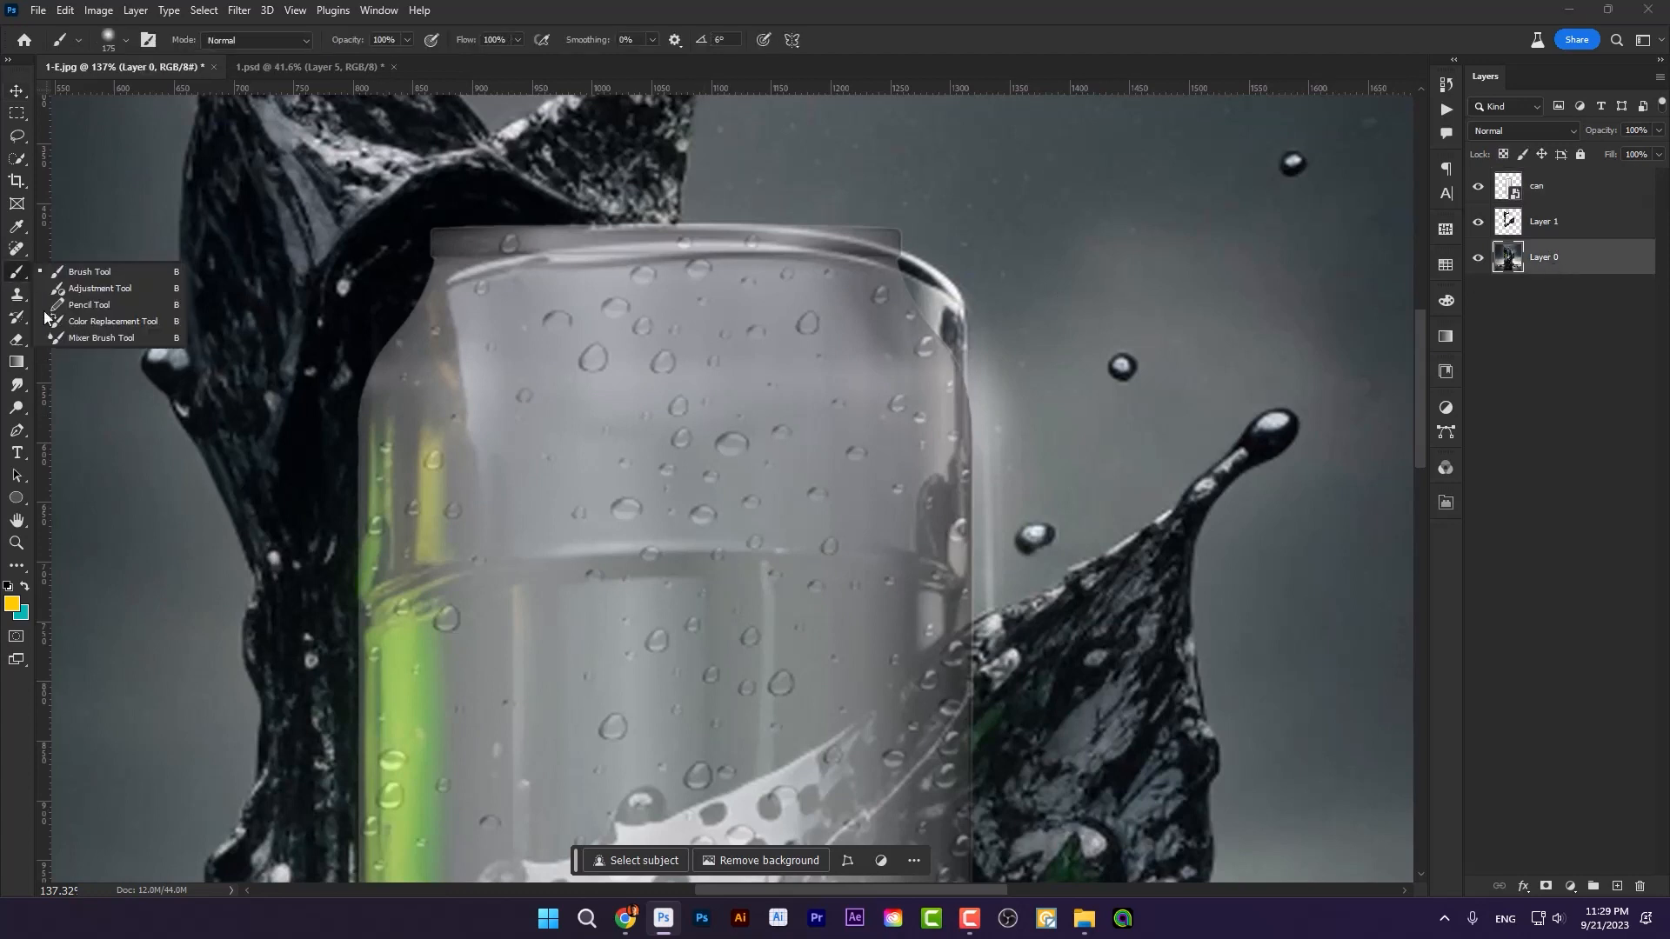
{"action": "left_click", "coordinate": [96, 339]}
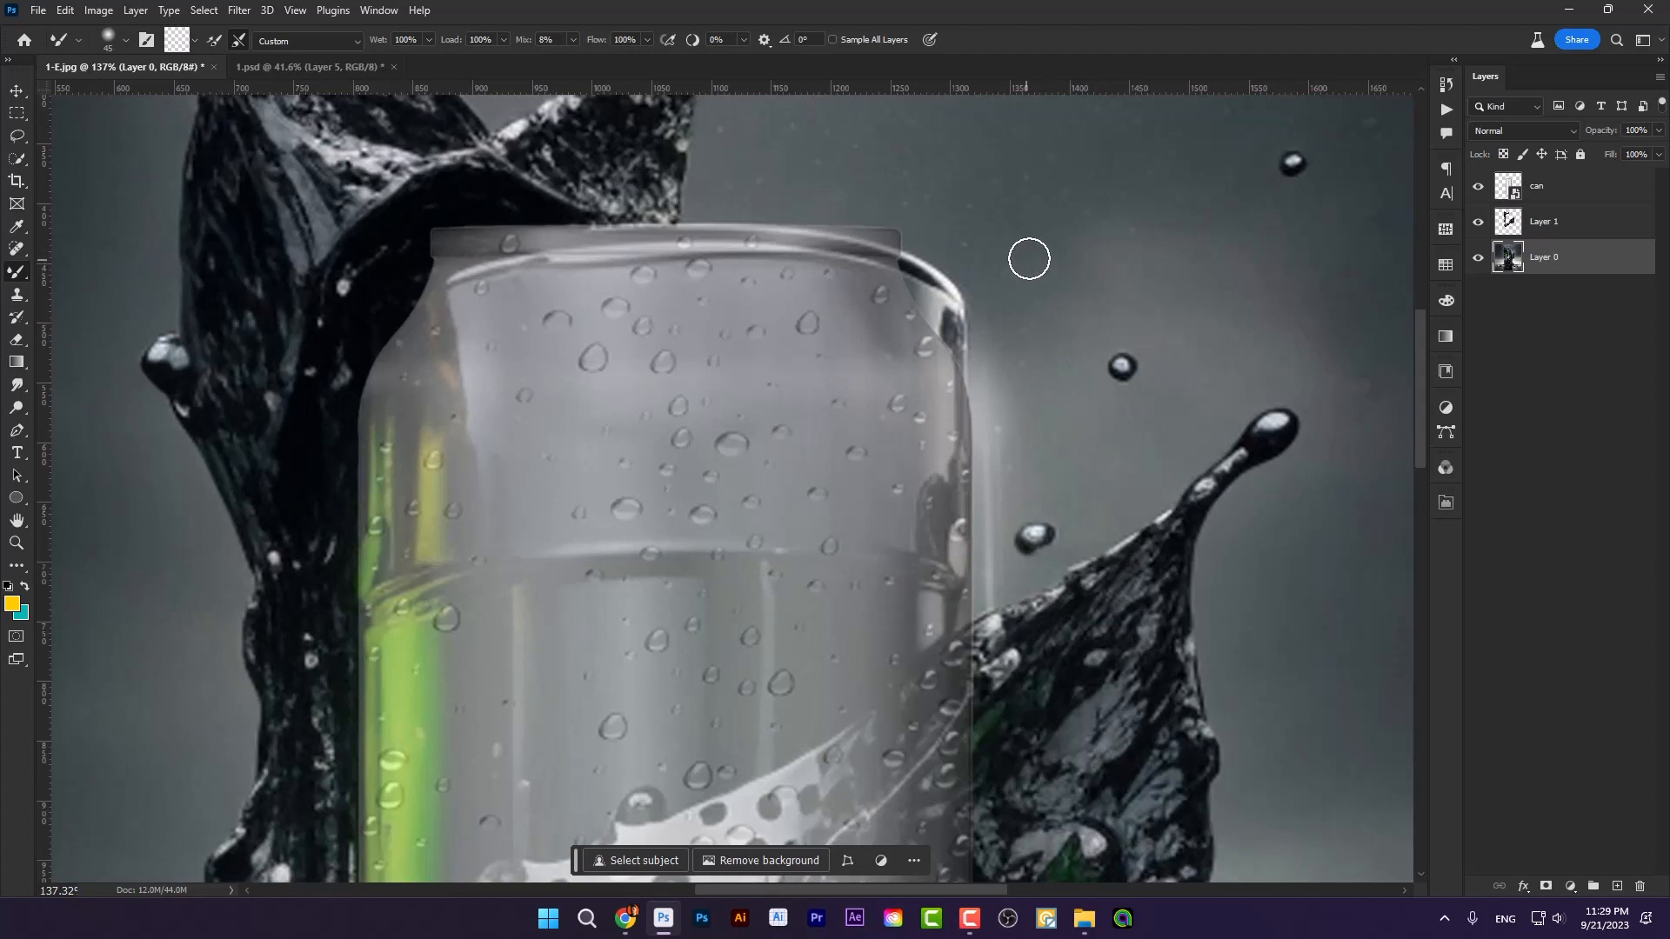
{"action": "key", "text": "bracketright"}
{"action": "key", "text": "bracketright"}
{"action": "key", "text": "bracketright"}
{"action": "key", "text": "bracketright"}
{"action": "key", "text": "bracketright"}
{"action": "key", "text": "bracketright"}
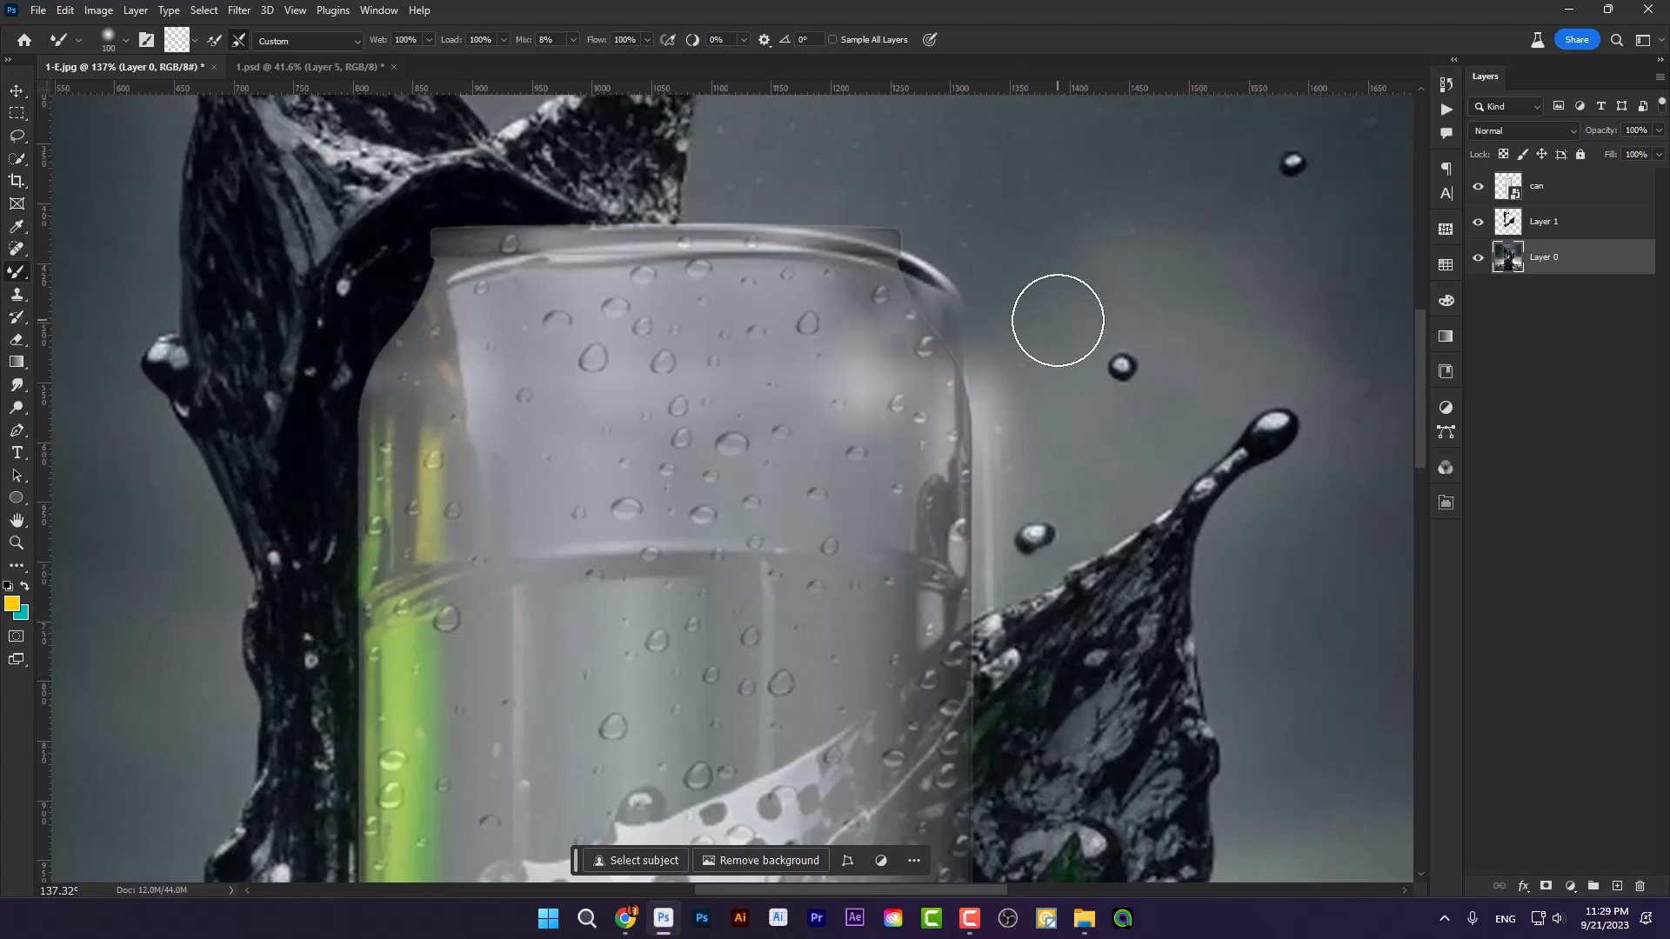
{"action": "mouse_move", "coordinate": [1055, 325]}
{"action": "left_mouse_down"}
{"action": "mouse_move", "coordinate": [932, 348]}
{"action": "mouse_move", "coordinate": [901, 327]}
{"action": "mouse_move", "coordinate": [957, 272]}
{"action": "mouse_move", "coordinate": [888, 307]}
{"action": "mouse_move", "coordinate": [1023, 232]}
{"action": "mouse_move", "coordinate": [926, 260]}
{"action": "mouse_move", "coordinate": [988, 230]}
{"action": "mouse_move", "coordinate": [834, 295]}
{"action": "mouse_move", "coordinate": [963, 265]}
{"action": "mouse_move", "coordinate": [987, 282]}
{"action": "mouse_move", "coordinate": [916, 375]}
{"action": "mouse_move", "coordinate": [1036, 352]}
{"action": "mouse_move", "coordinate": [958, 410]}
{"action": "left_mouse_up"}
{"action": "key", "text": "bracketright"}
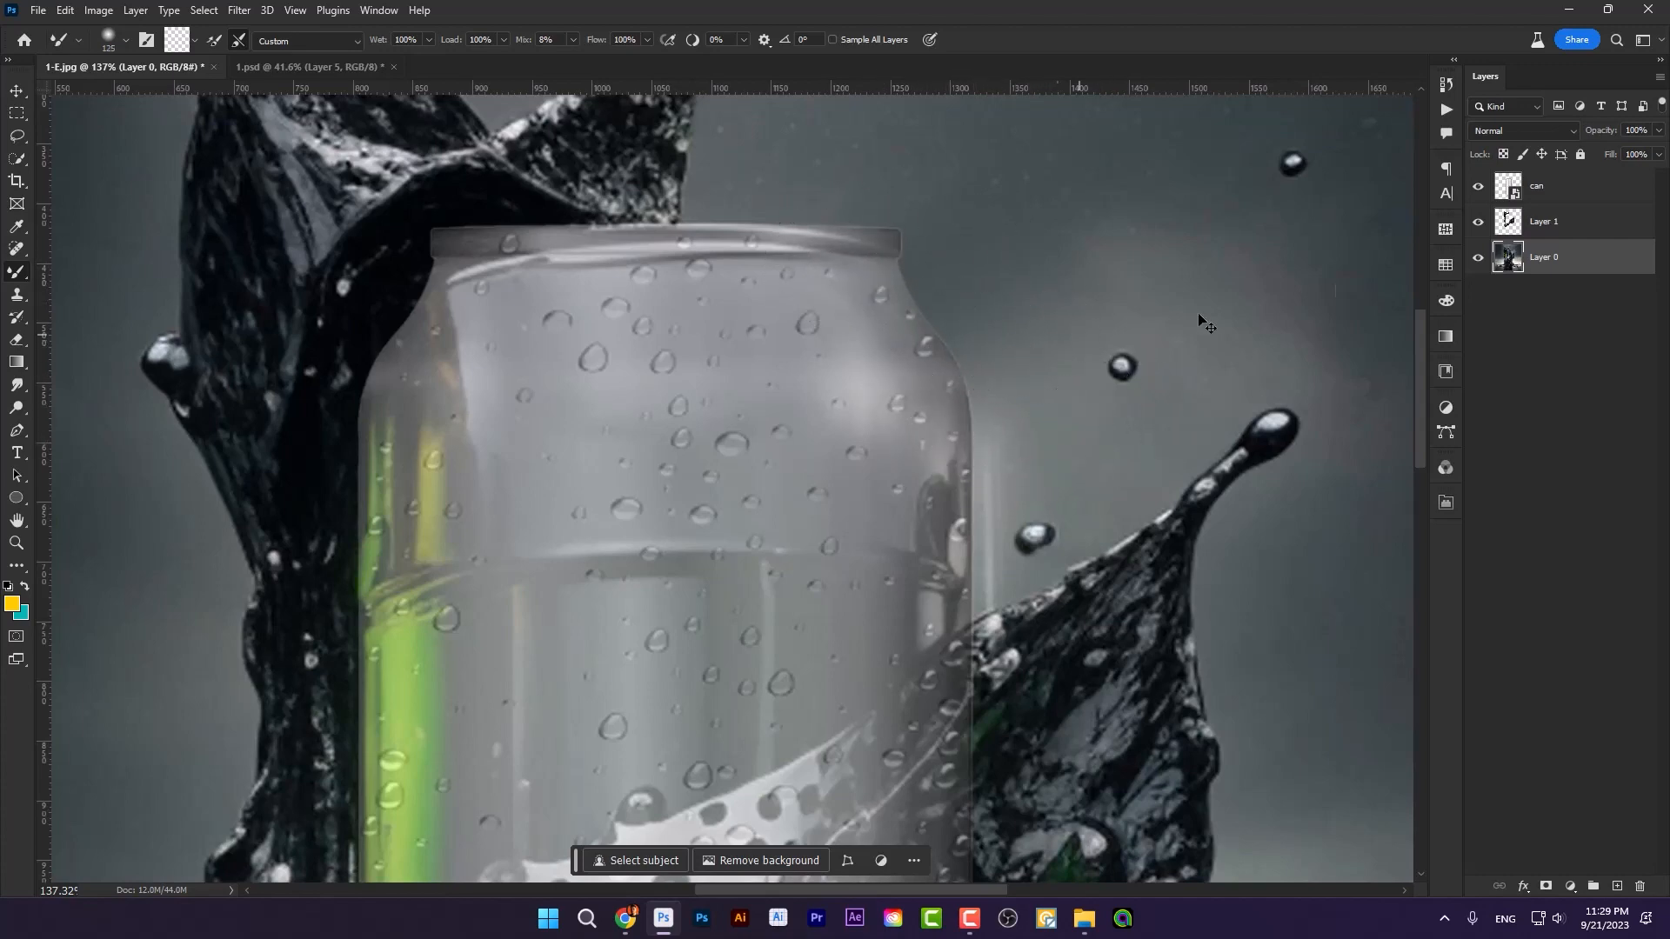
Step: Restore the can layer to 100% opacity and place it beneath the splash cutout on Layer 1
{"action": "left_click", "coordinate": [1549, 201]}
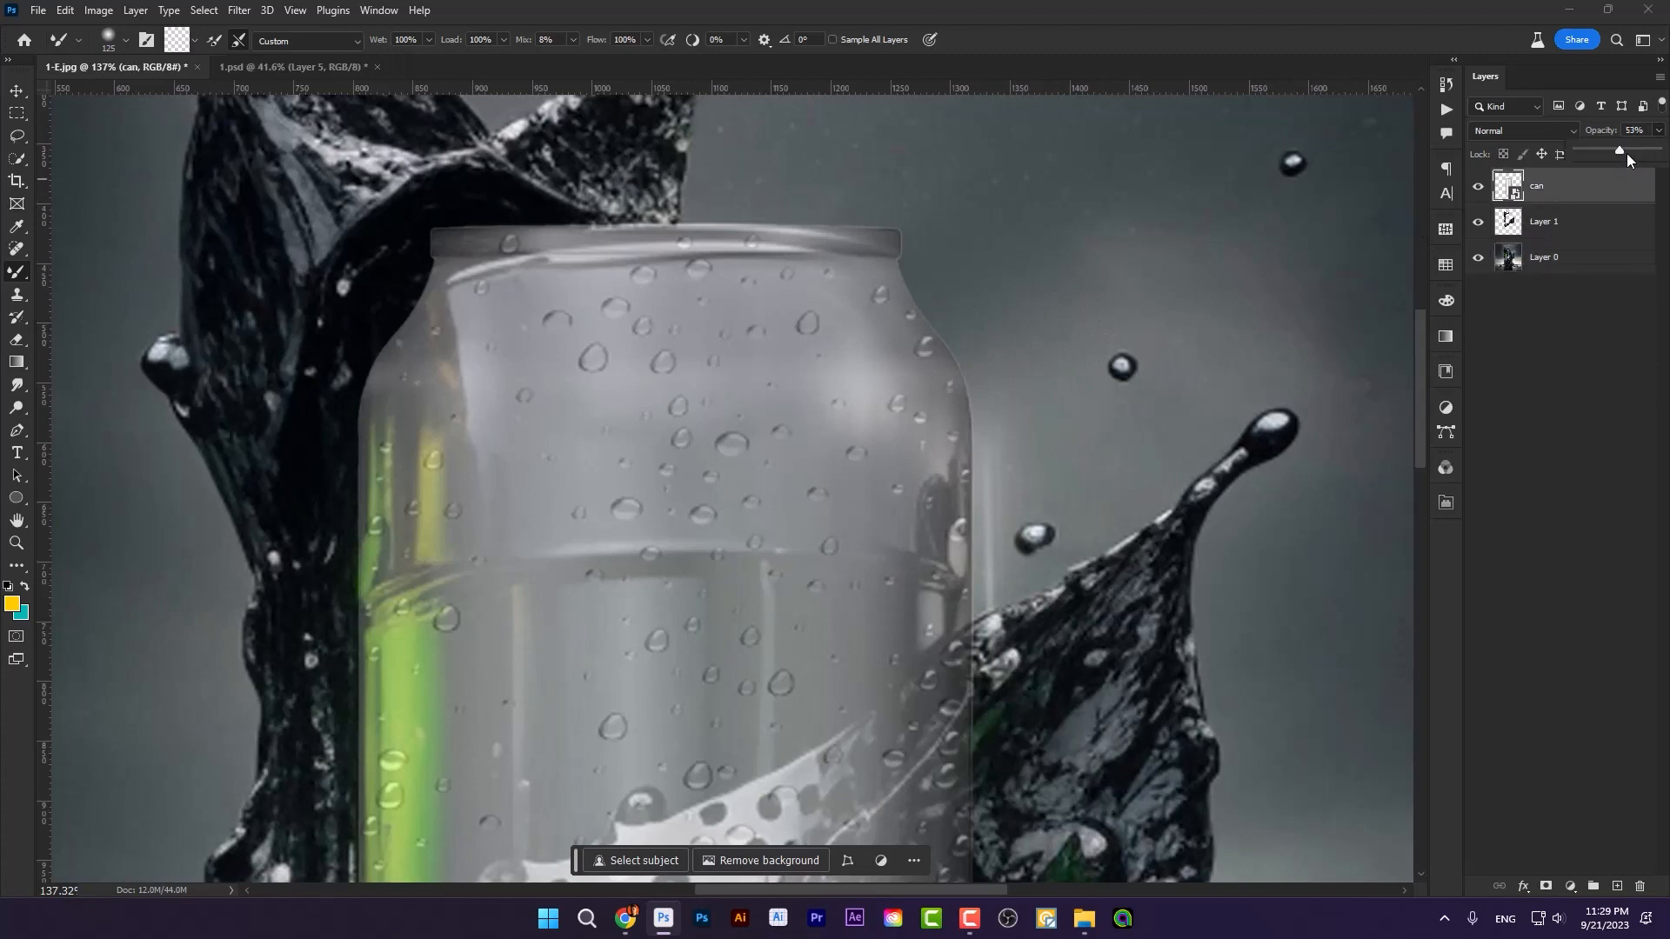
{"action": "key", "text": "ctrl+0"}
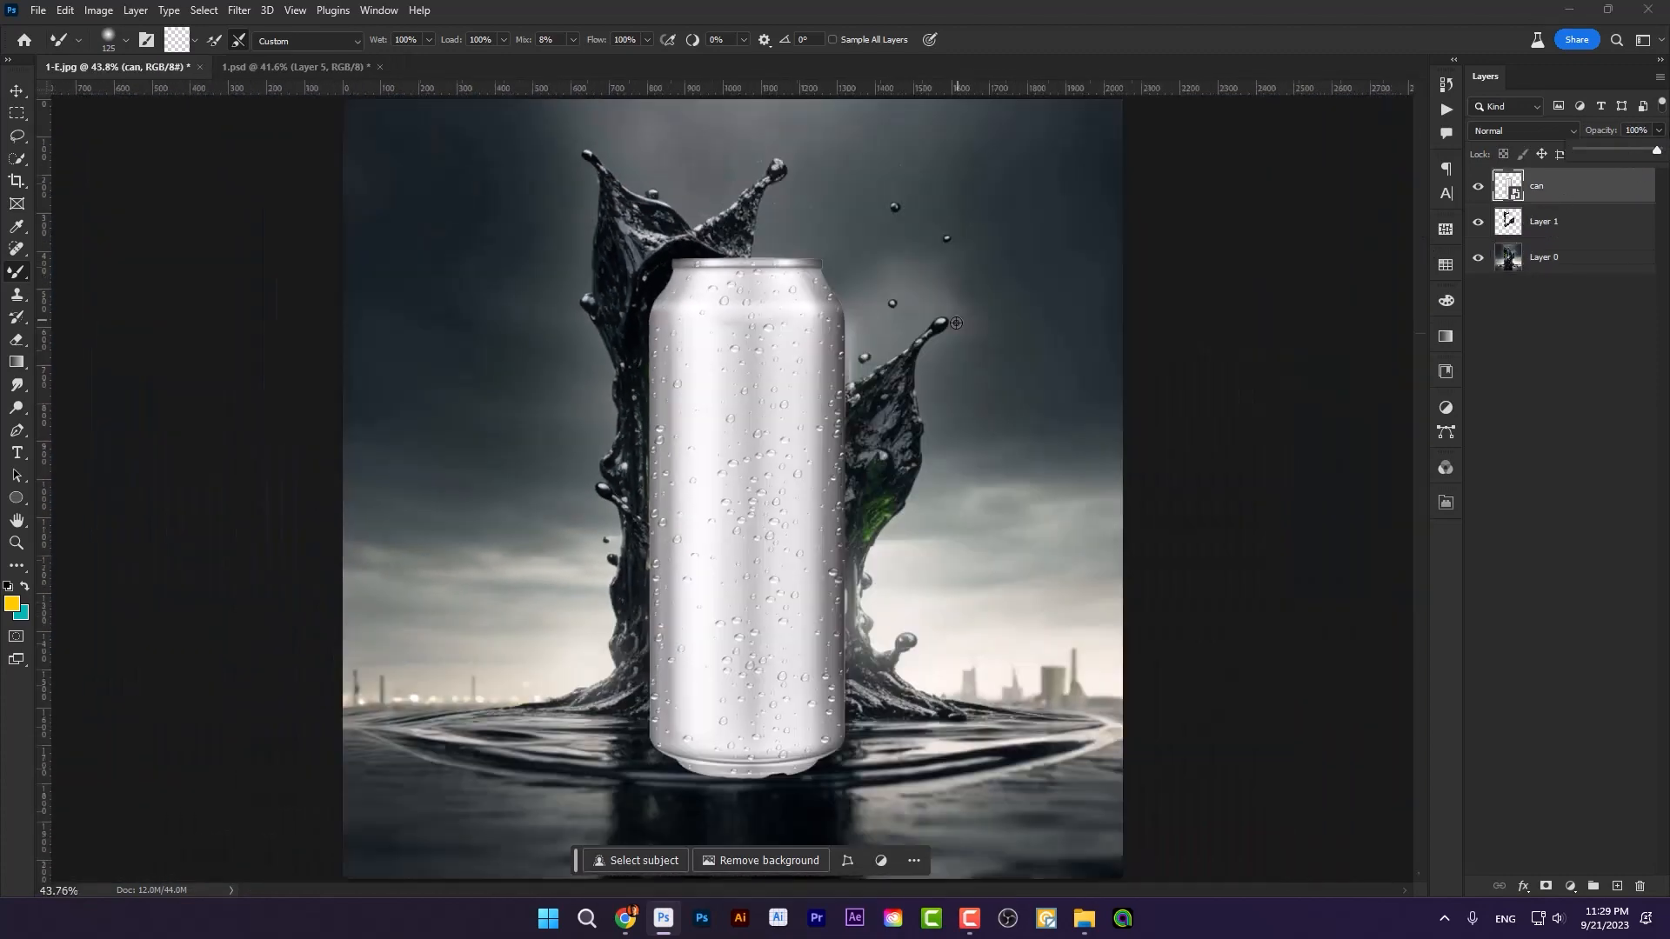
{"action": "scroll", "coordinate": [804, 501], "scroll_direction": "up", "scroll_amount": 2}
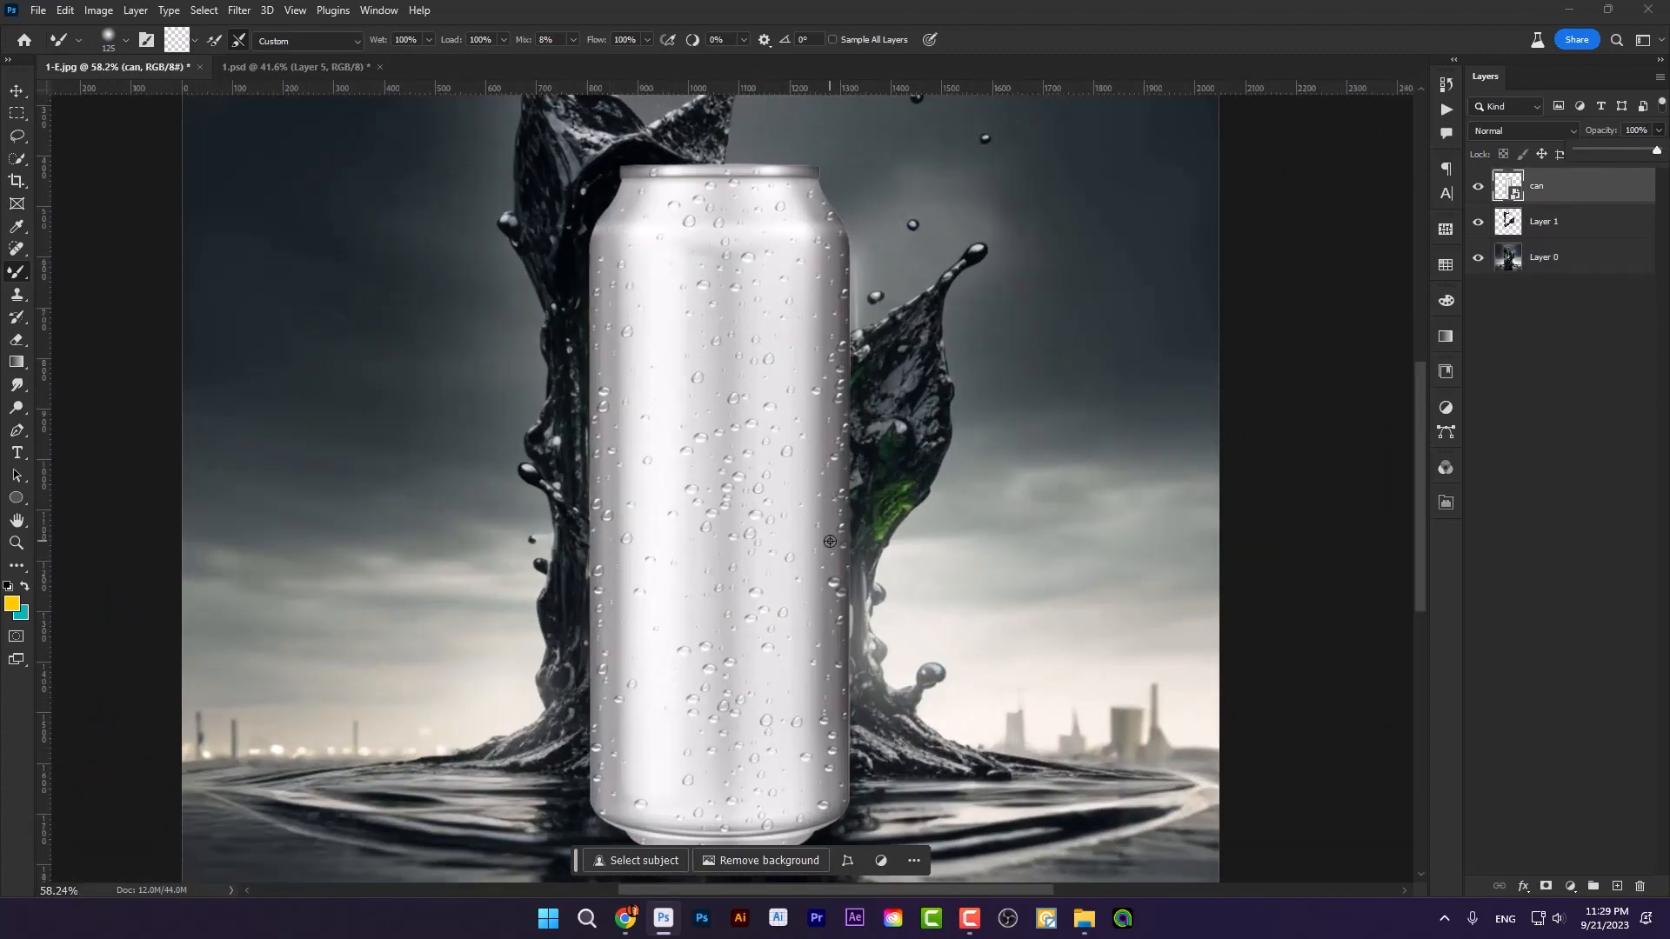
{"action": "left_click", "coordinate": [19, 94]}
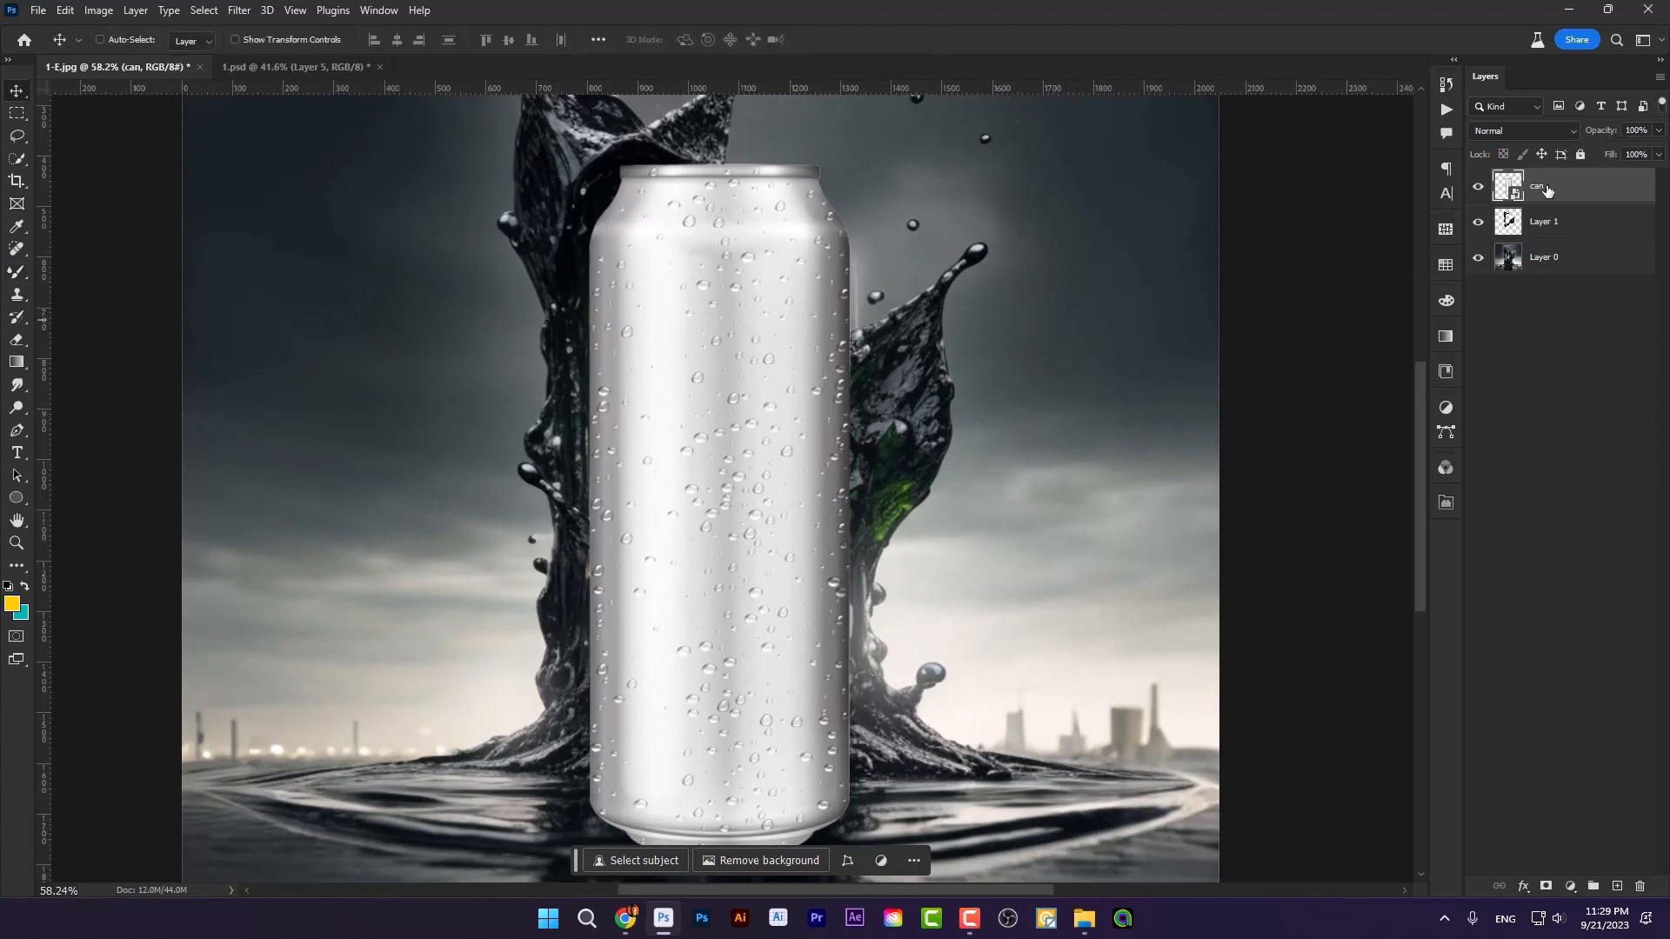
{"action": "left_click_drag", "start_coordinate": [1547, 190], "coordinate": [1559, 233]}
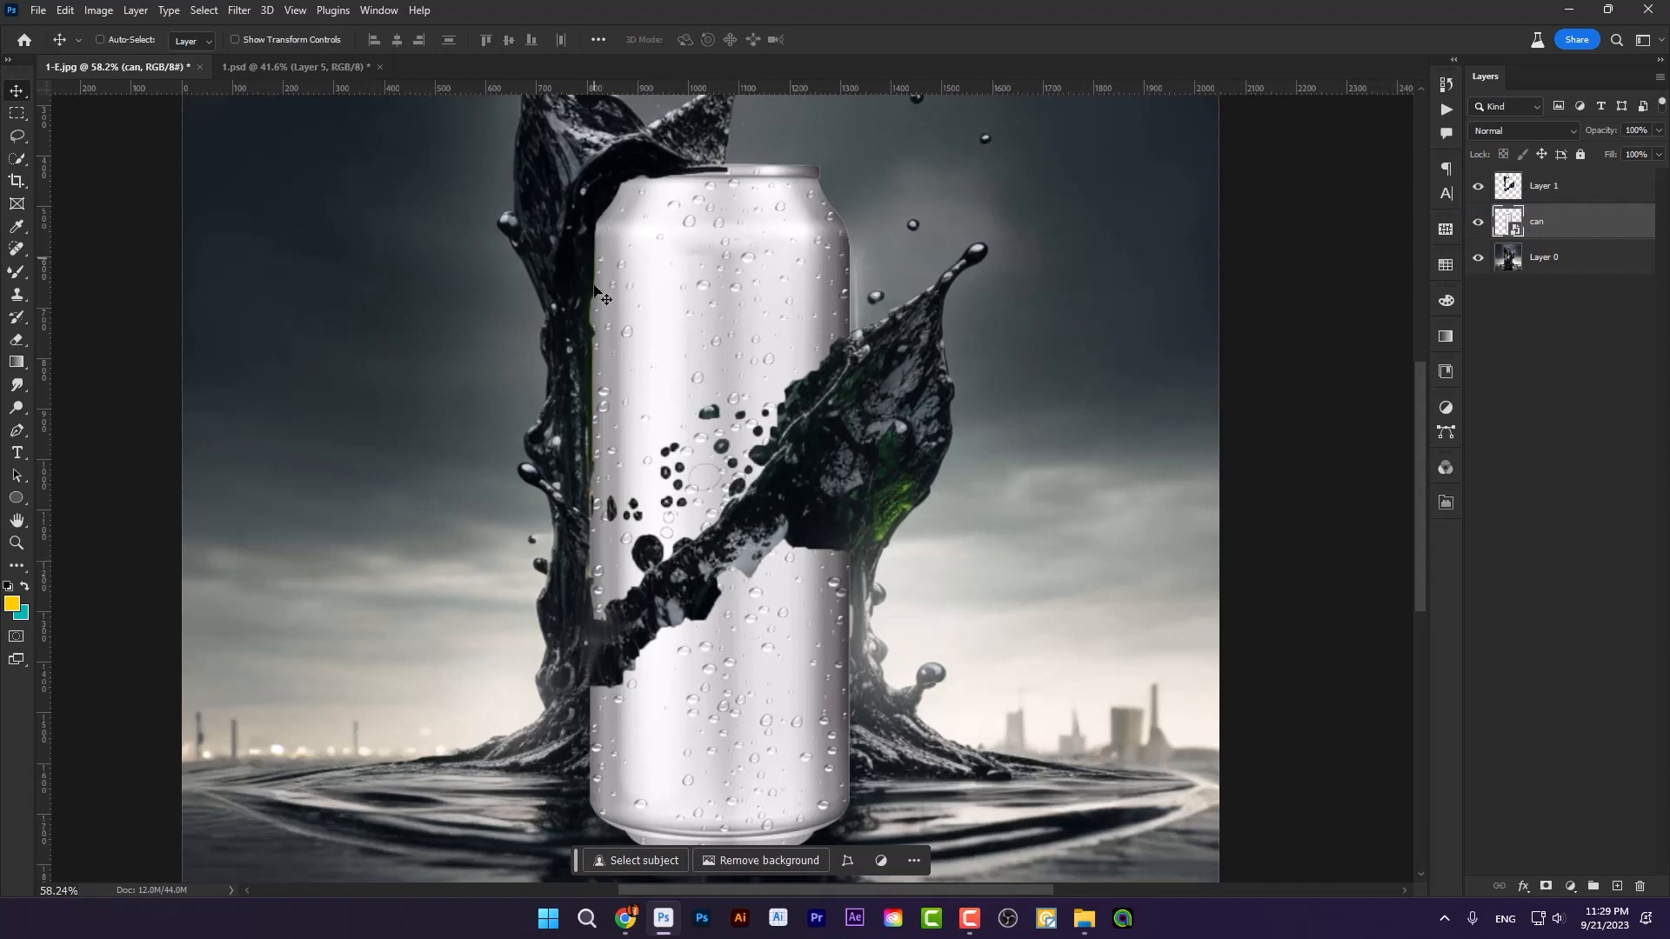
Step: Add a mask to the can layer and paint out the lower can body below the diagonal splash with a black brush
{"action": "scroll", "coordinate": [753, 461], "scroll_direction": "down", "scroll_amount": 3}
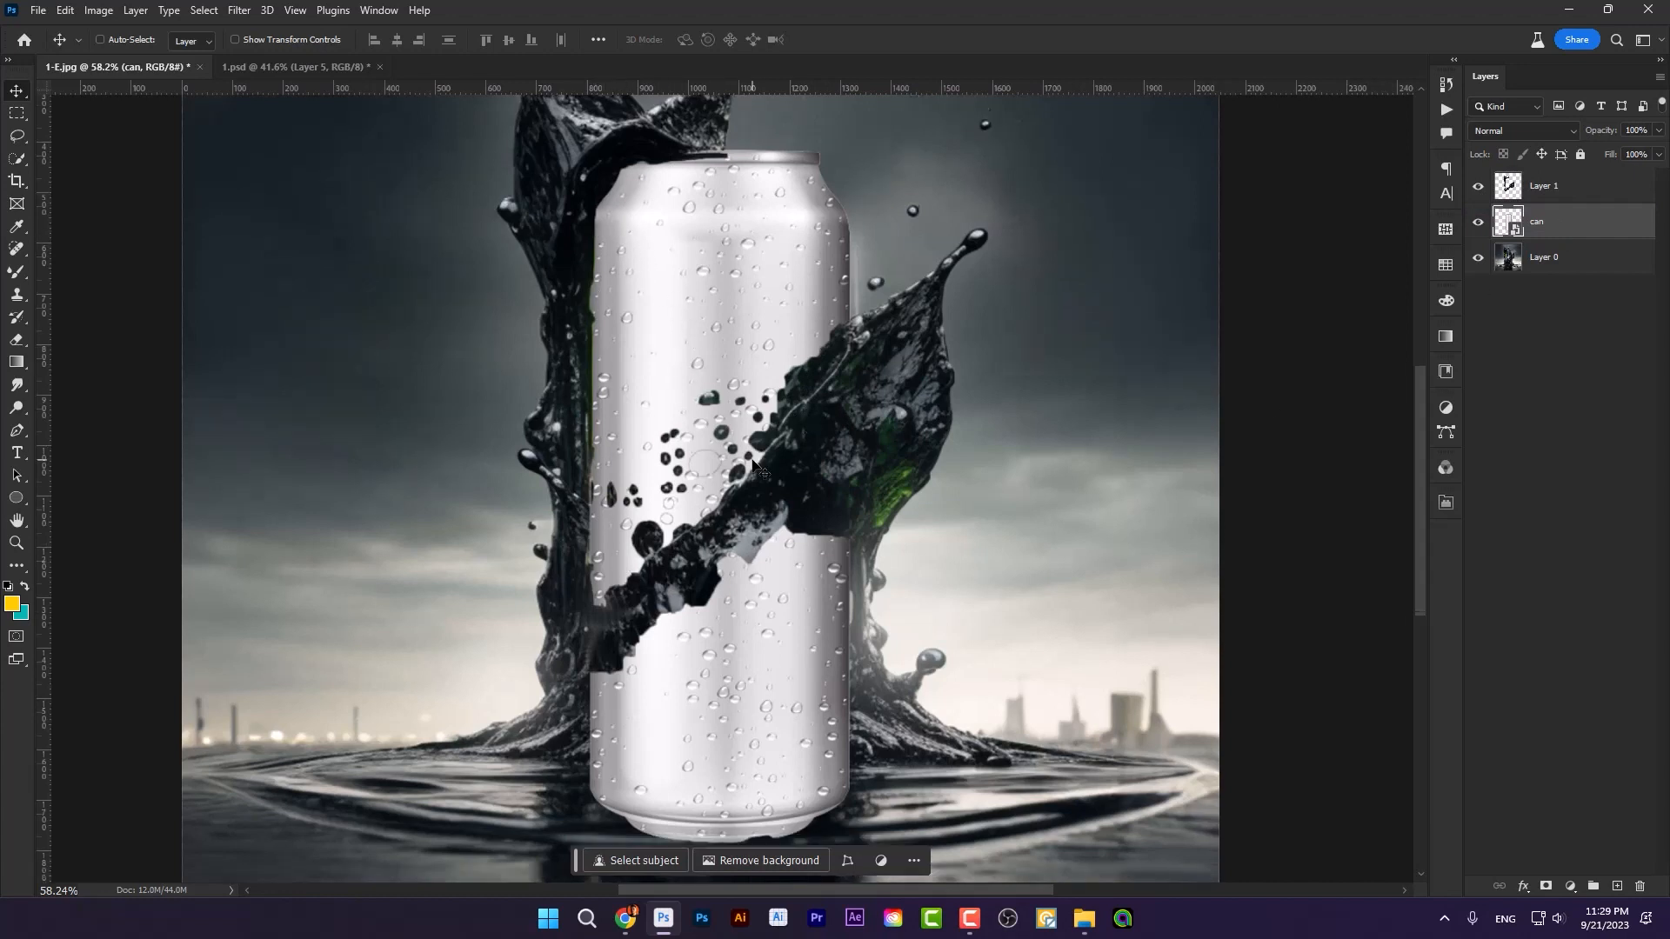
{"action": "left_click", "coordinate": [1547, 887]}
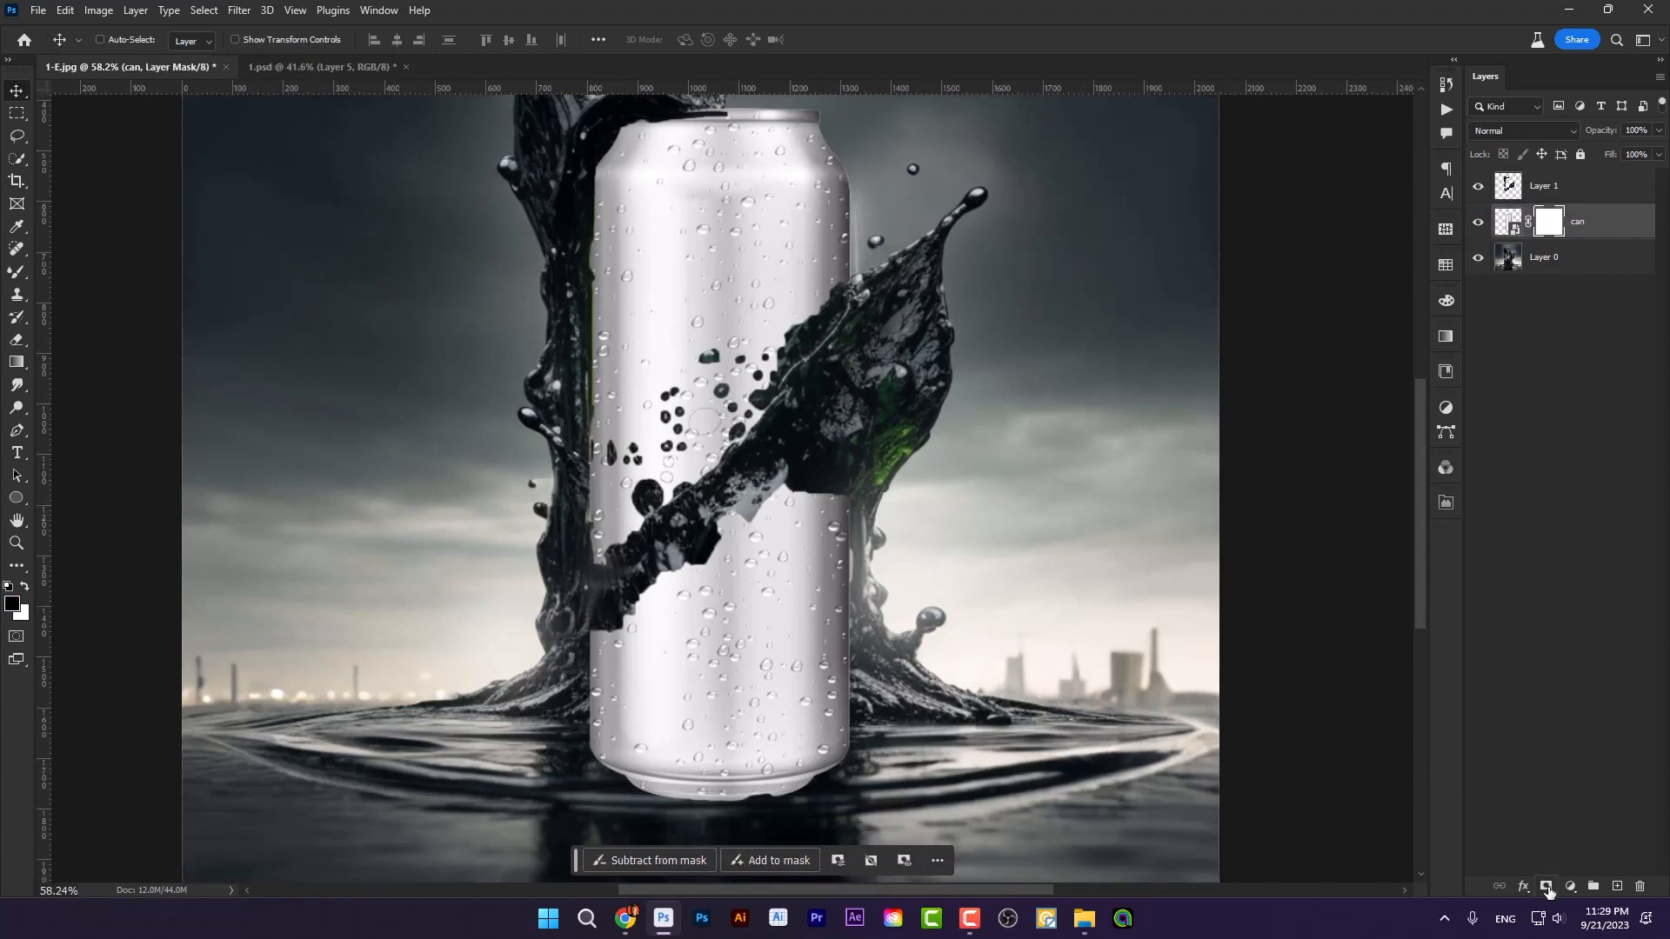
{"action": "left_click", "coordinate": [17, 272]}
{"action": "left_click", "coordinate": [88, 273]}
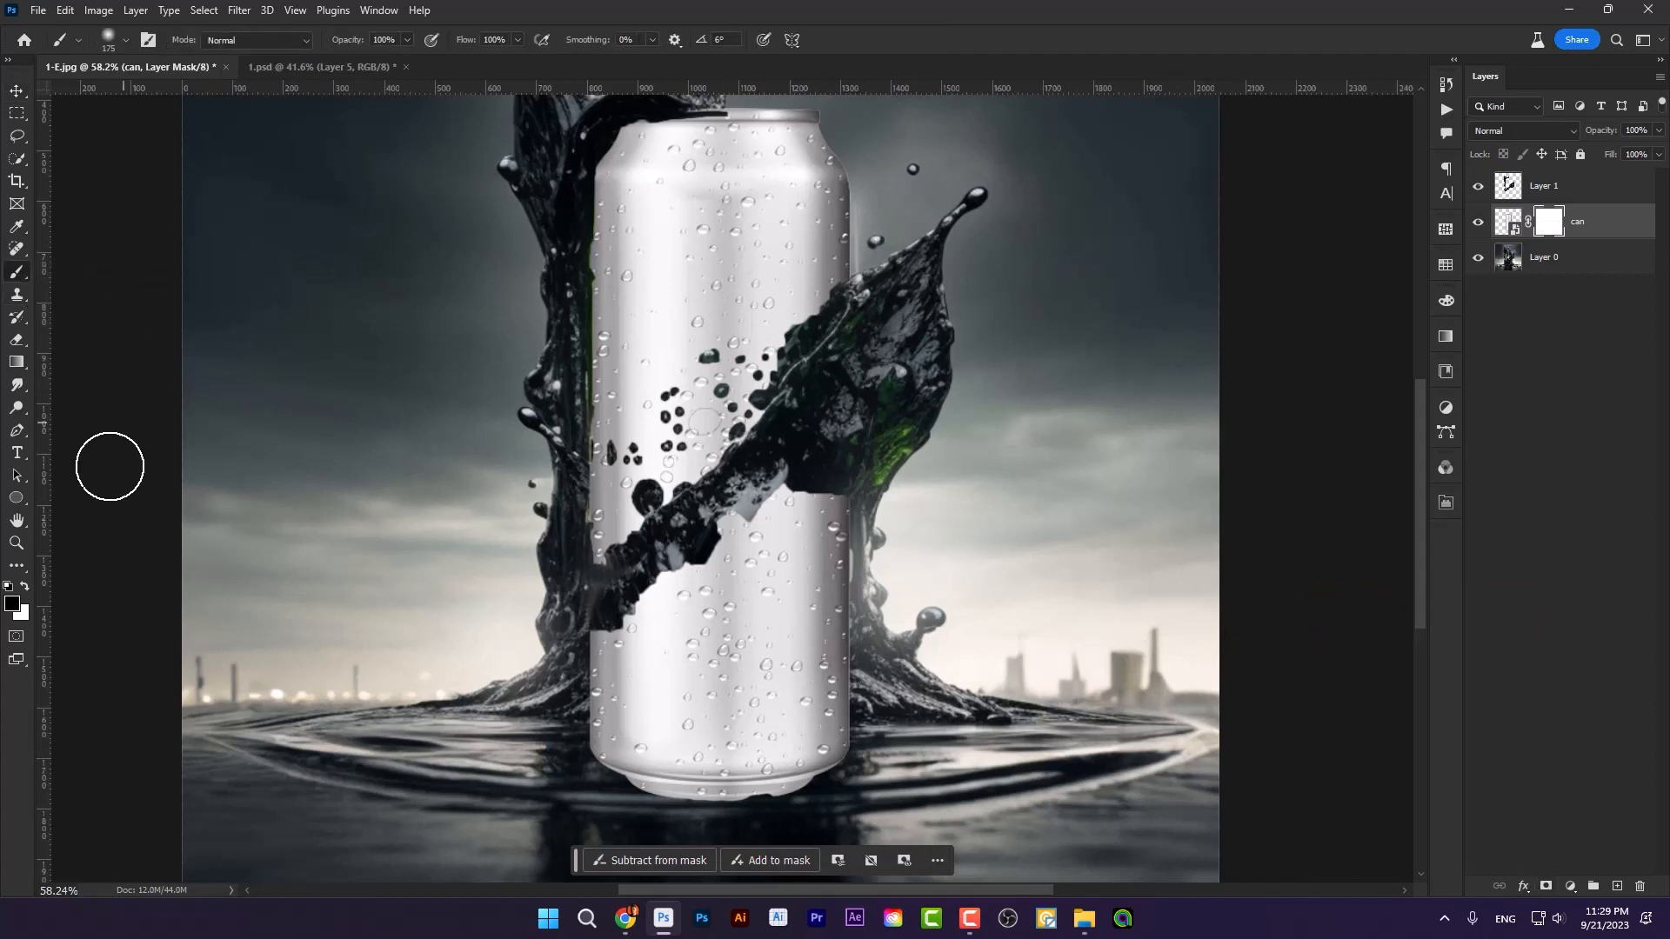
{"action": "key", "text": "bracketright"}
{"action": "mouse_move", "coordinate": [801, 775]}
{"action": "left_mouse_down"}
{"action": "mouse_move", "coordinate": [927, 744]}
{"action": "mouse_move", "coordinate": [860, 737]}
{"action": "mouse_move", "coordinate": [812, 700]}
{"action": "mouse_move", "coordinate": [893, 625]}
{"action": "mouse_move", "coordinate": [852, 605]}
{"action": "mouse_move", "coordinate": [853, 571]}
{"action": "mouse_move", "coordinate": [819, 609]}
{"action": "mouse_move", "coordinate": [857, 530]}
{"action": "mouse_move", "coordinate": [830, 503]}
{"action": "mouse_move", "coordinate": [761, 579]}
{"action": "mouse_move", "coordinate": [784, 497]}
{"action": "mouse_move", "coordinate": [763, 518]}
{"action": "mouse_move", "coordinate": [770, 479]}
{"action": "mouse_move", "coordinate": [655, 587]}
{"action": "mouse_move", "coordinate": [716, 572]}
{"action": "mouse_move", "coordinate": [749, 529]}
{"action": "mouse_move", "coordinate": [652, 630]}
{"action": "mouse_move", "coordinate": [769, 640]}
{"action": "left_mouse_up"}
{"action": "key", "text": "bracketleft"}
{"action": "key", "text": "bracketleft"}
{"action": "key", "text": "bracketleft"}
{"action": "key", "text": "bracketleft"}
{"action": "key", "text": "bracketright"}
{"action": "key", "text": "bracketright"}
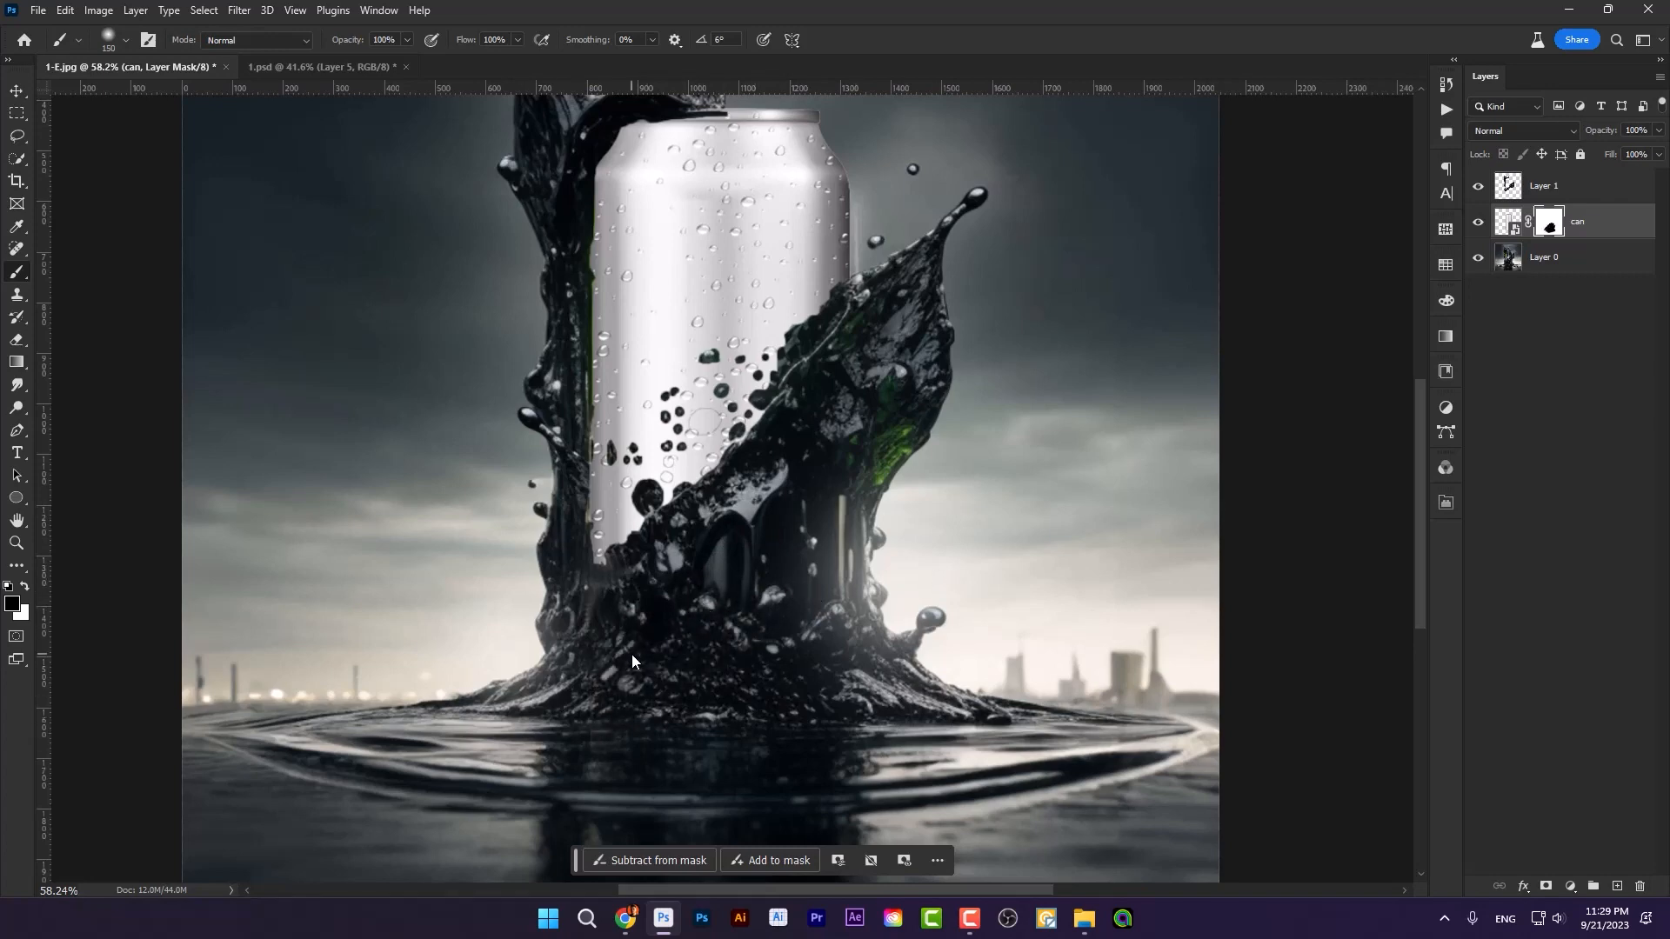
Step: Add a mask to Layer 1 and brush away the leftover dark strip across the can's top rim with a smaller brush
{"action": "scroll", "coordinate": [755, 598], "scroll_direction": "down", "scroll_amount": 3}
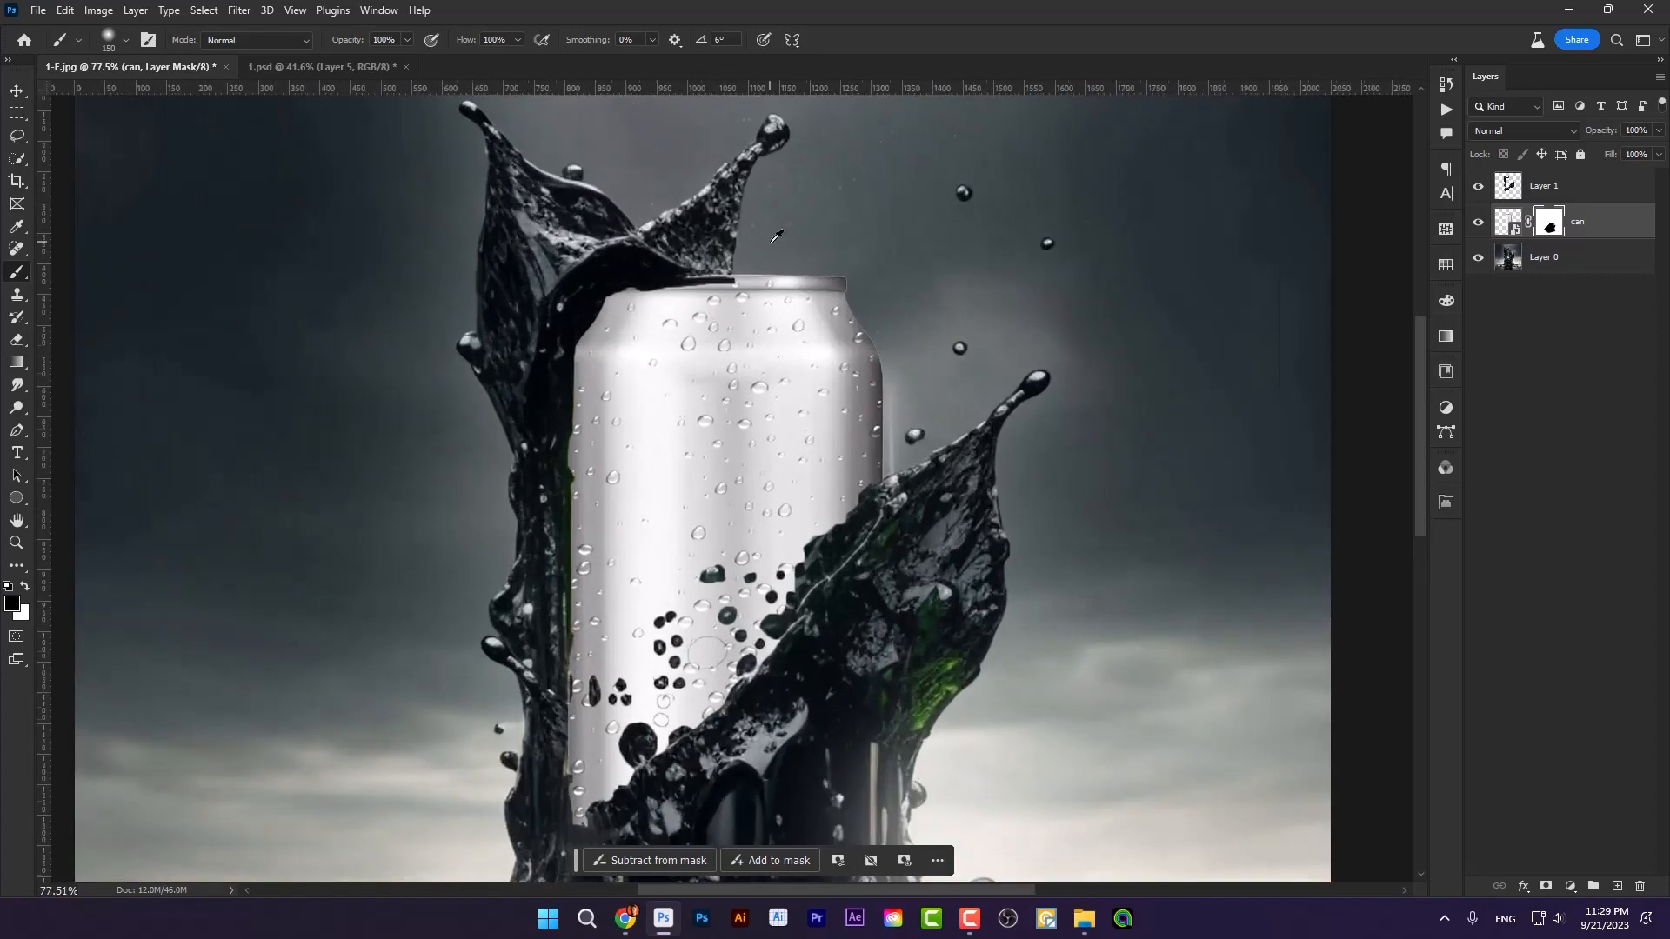
{"action": "scroll", "coordinate": [765, 260], "scroll_direction": "up", "scroll_amount": 8}
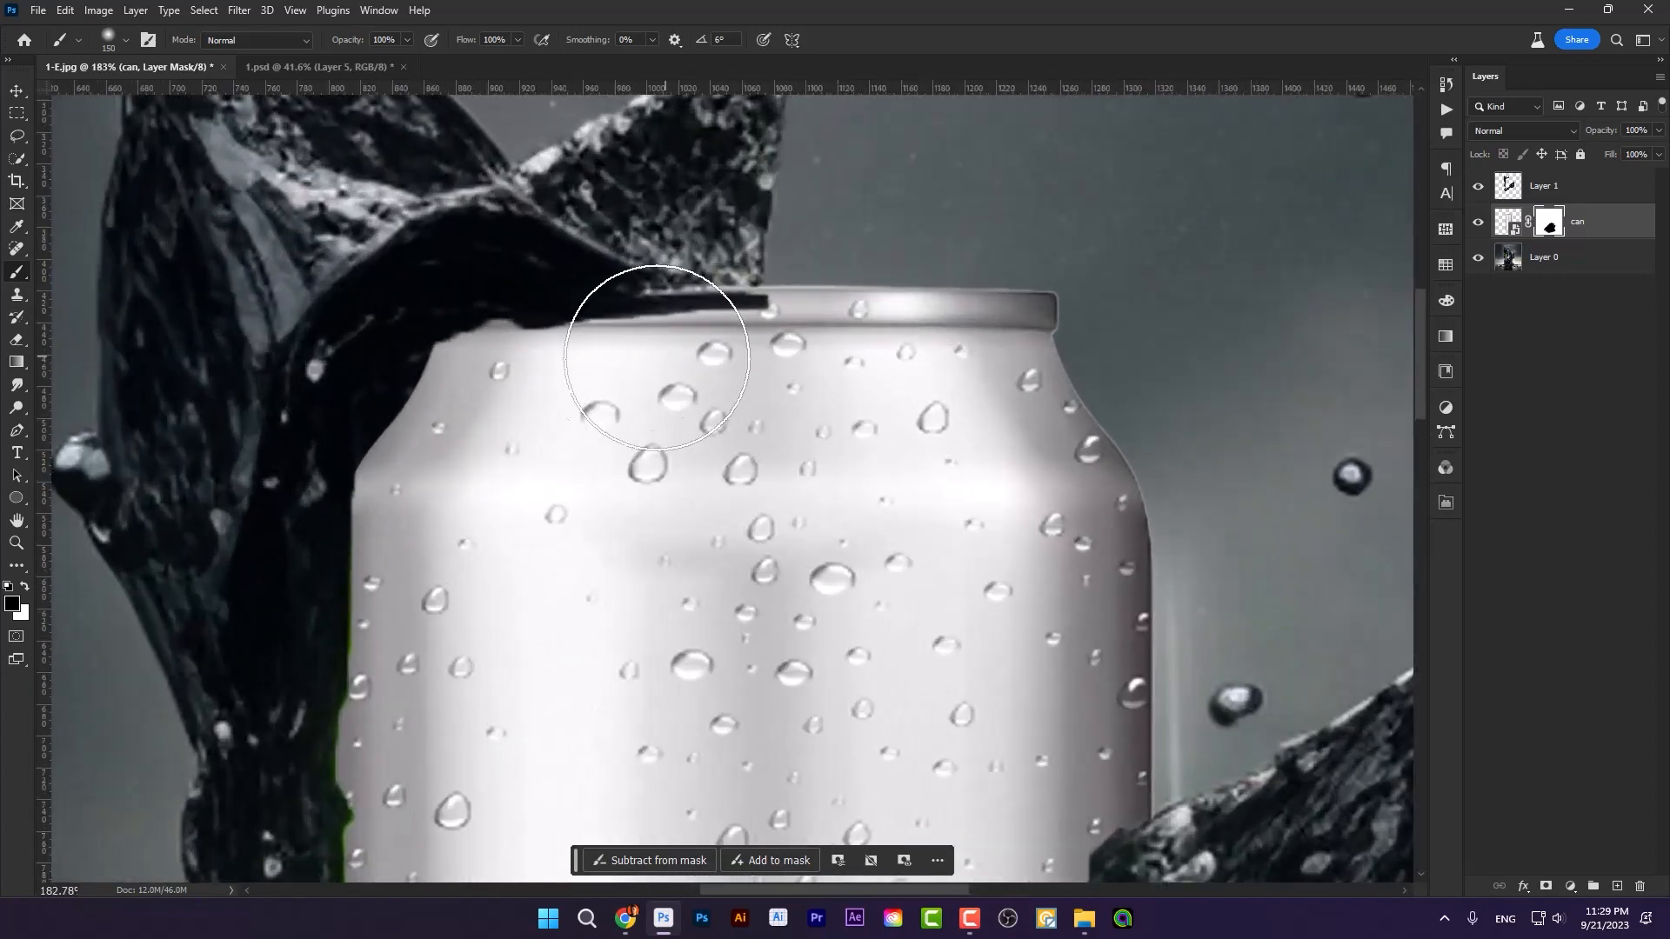
{"action": "left_click", "coordinate": [1521, 192]}
{"action": "left_click", "coordinate": [1548, 885]}
{"action": "key", "text": "bracketleft"}
{"action": "key", "text": "bracketleft"}
{"action": "key", "text": "bracketleft"}
{"action": "key", "text": "bracketleft"}
{"action": "key", "text": "bracketleft"}
{"action": "key", "text": "bracketleft"}
{"action": "key", "text": "bracketleft"}
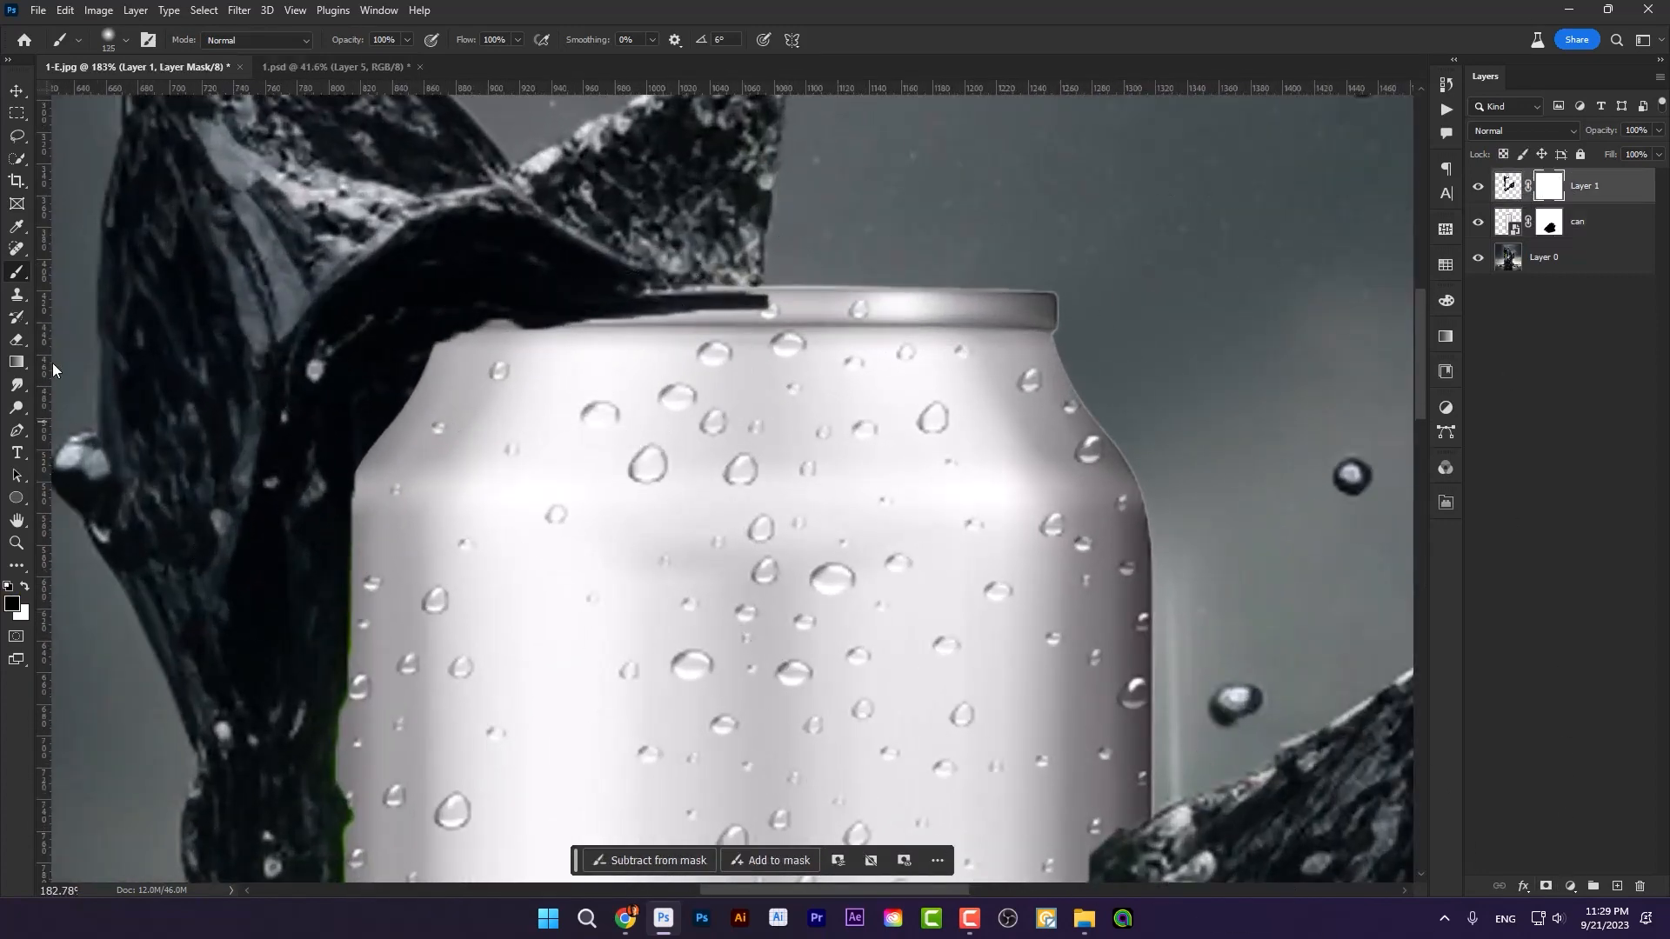
{"action": "key", "text": "bracketleft"}
{"action": "mouse_move", "coordinate": [816, 308]}
{"action": "left_mouse_down"}
{"action": "mouse_move", "coordinate": [592, 338]}
{"action": "mouse_move", "coordinate": [696, 332]}
{"action": "mouse_move", "coordinate": [524, 368]}
{"action": "mouse_move", "coordinate": [650, 326]}
{"action": "mouse_move", "coordinate": [511, 353]}
{"action": "left_mouse_up"}
{"action": "key", "text": "bracketright"}
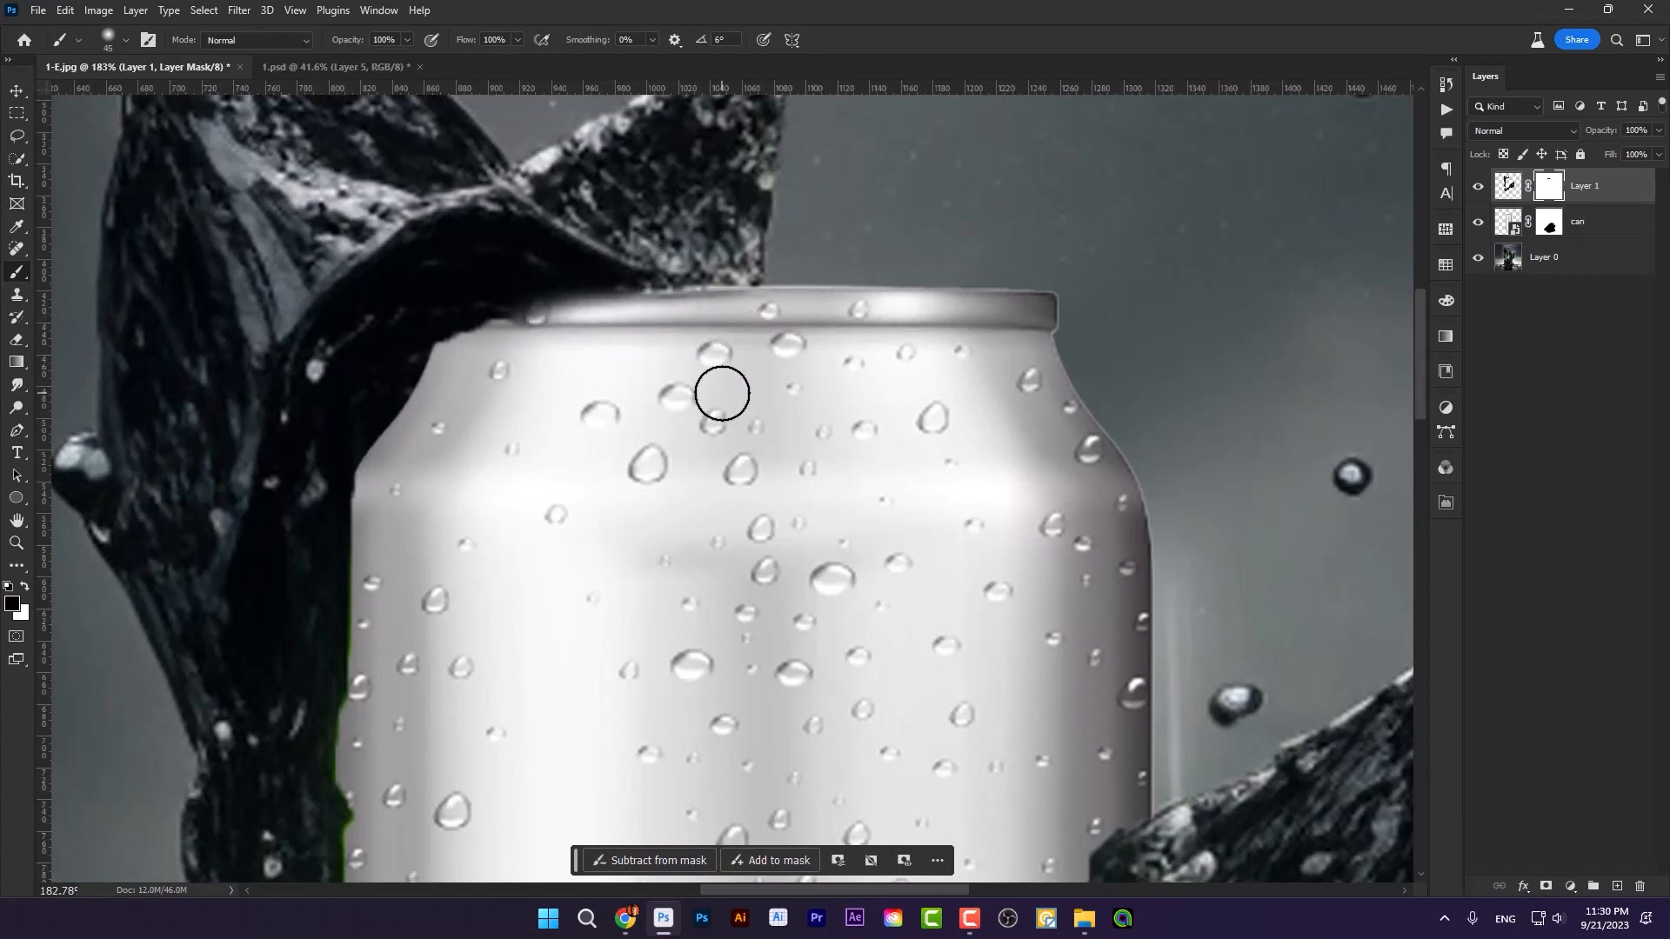
Step: Place the "Monster can" image over the blank can and scale it to about 351% so both cans line up
{"action": "scroll", "coordinate": [668, 421], "scroll_direction": "down", "scroll_amount": 5}
{"action": "scroll", "coordinate": [669, 421], "scroll_direction": "down", "scroll_amount": 4}
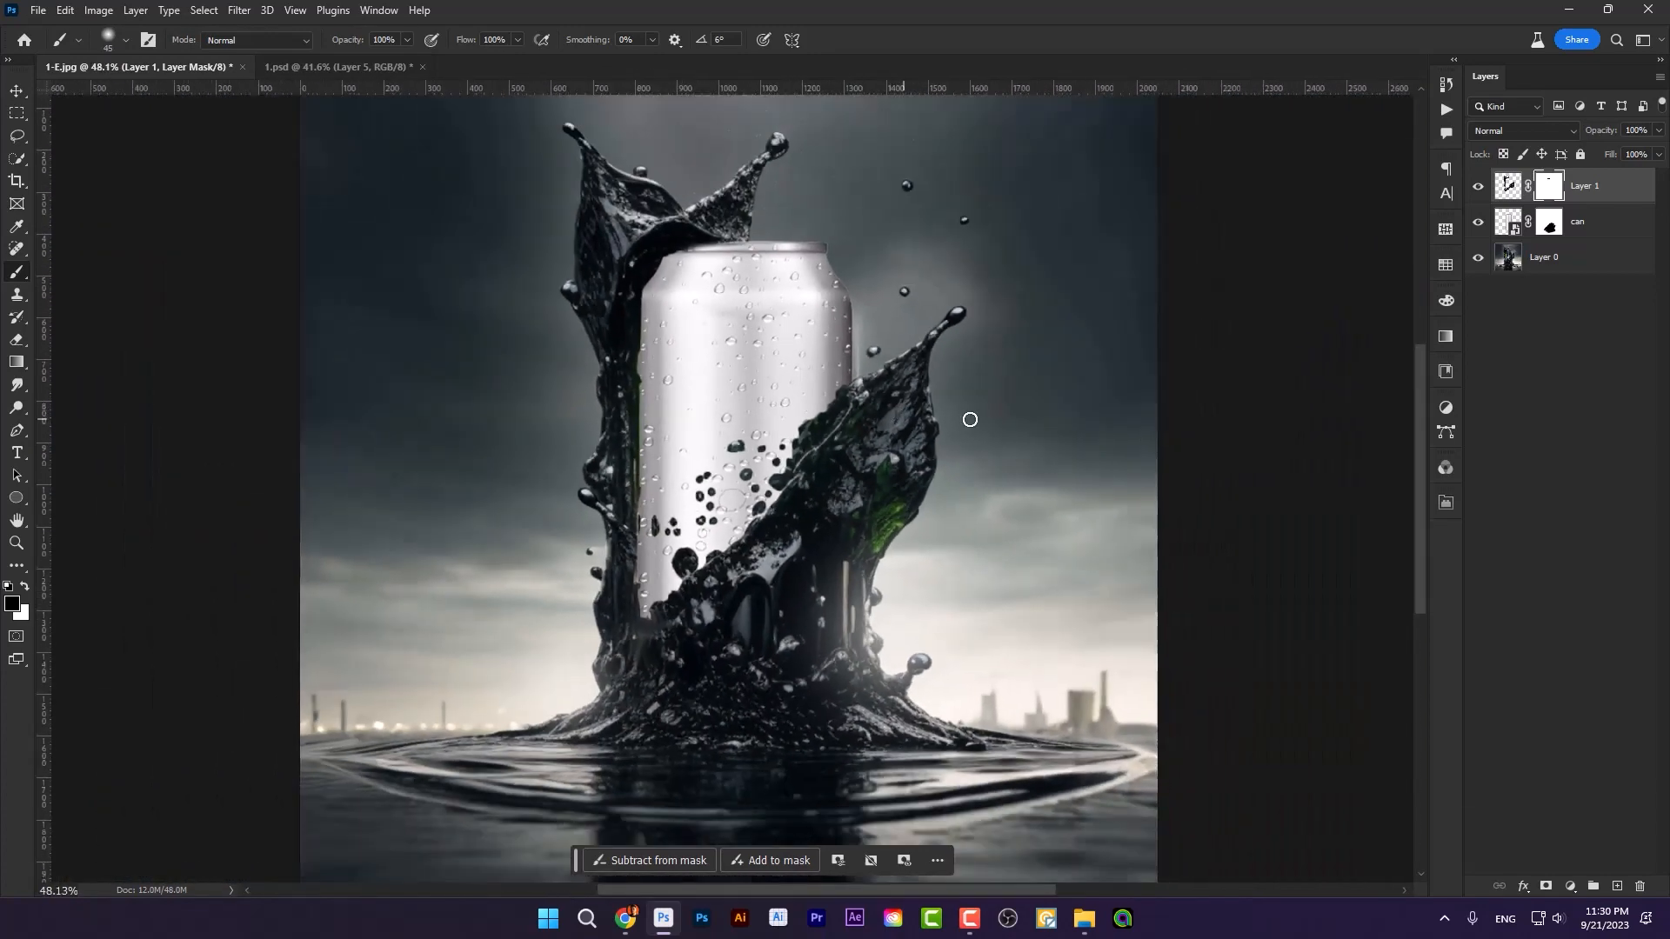
{"action": "left_click", "coordinate": [1085, 918]}
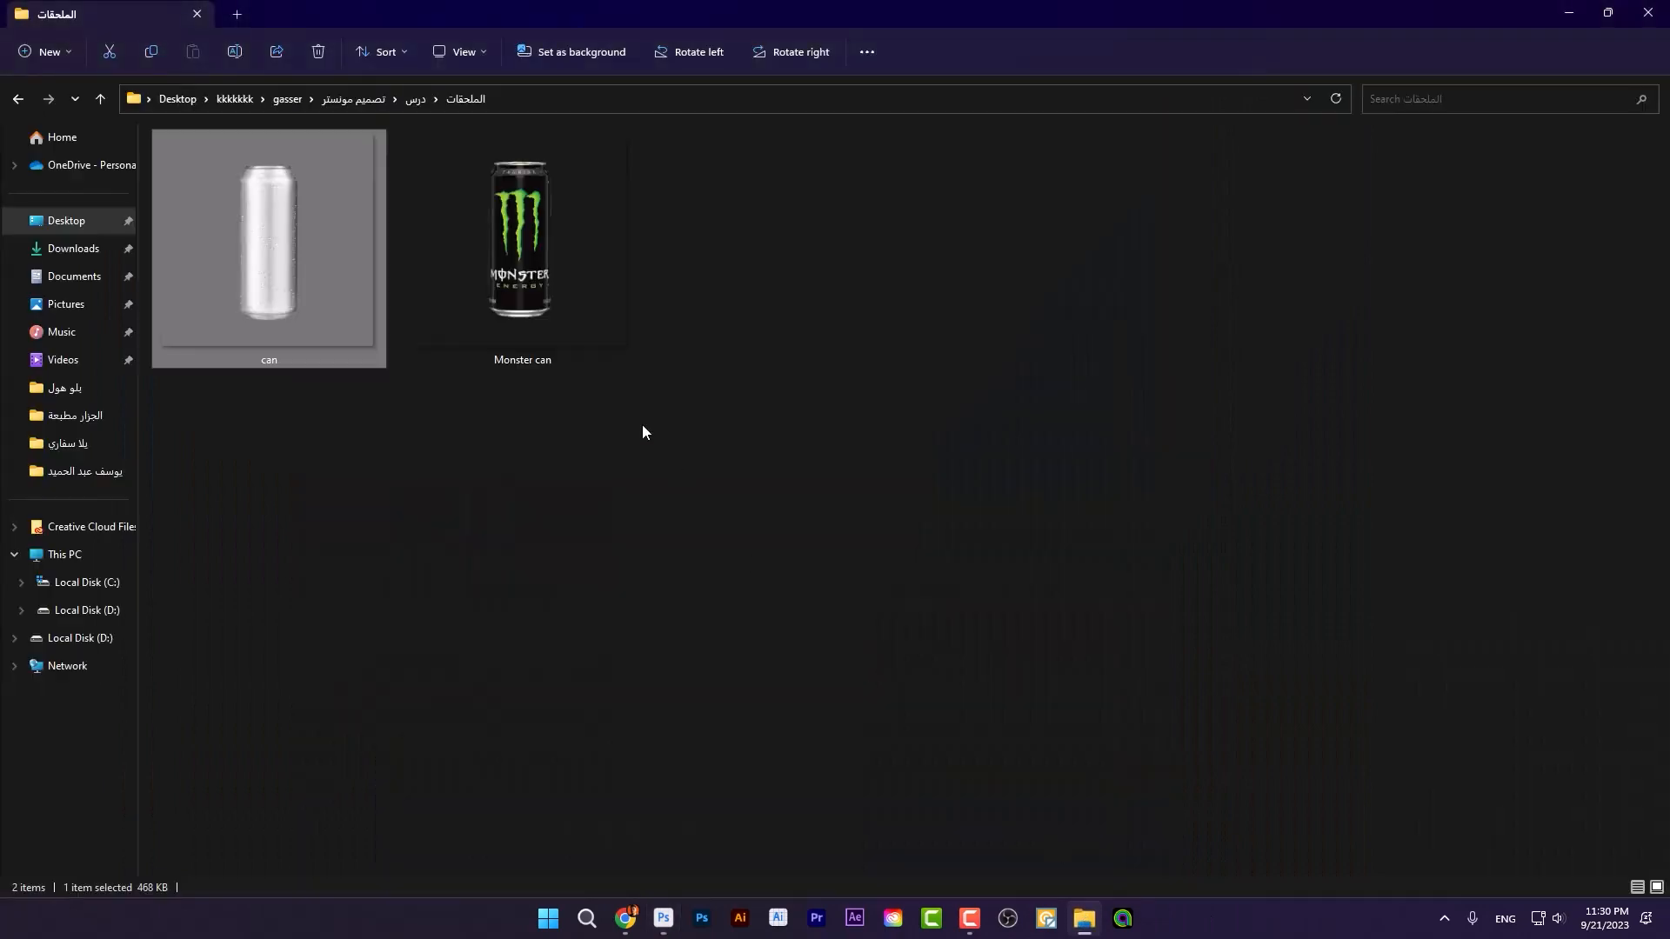
{"action": "left_click_drag", "start_coordinate": [556, 296], "coordinate": [811, 645]}
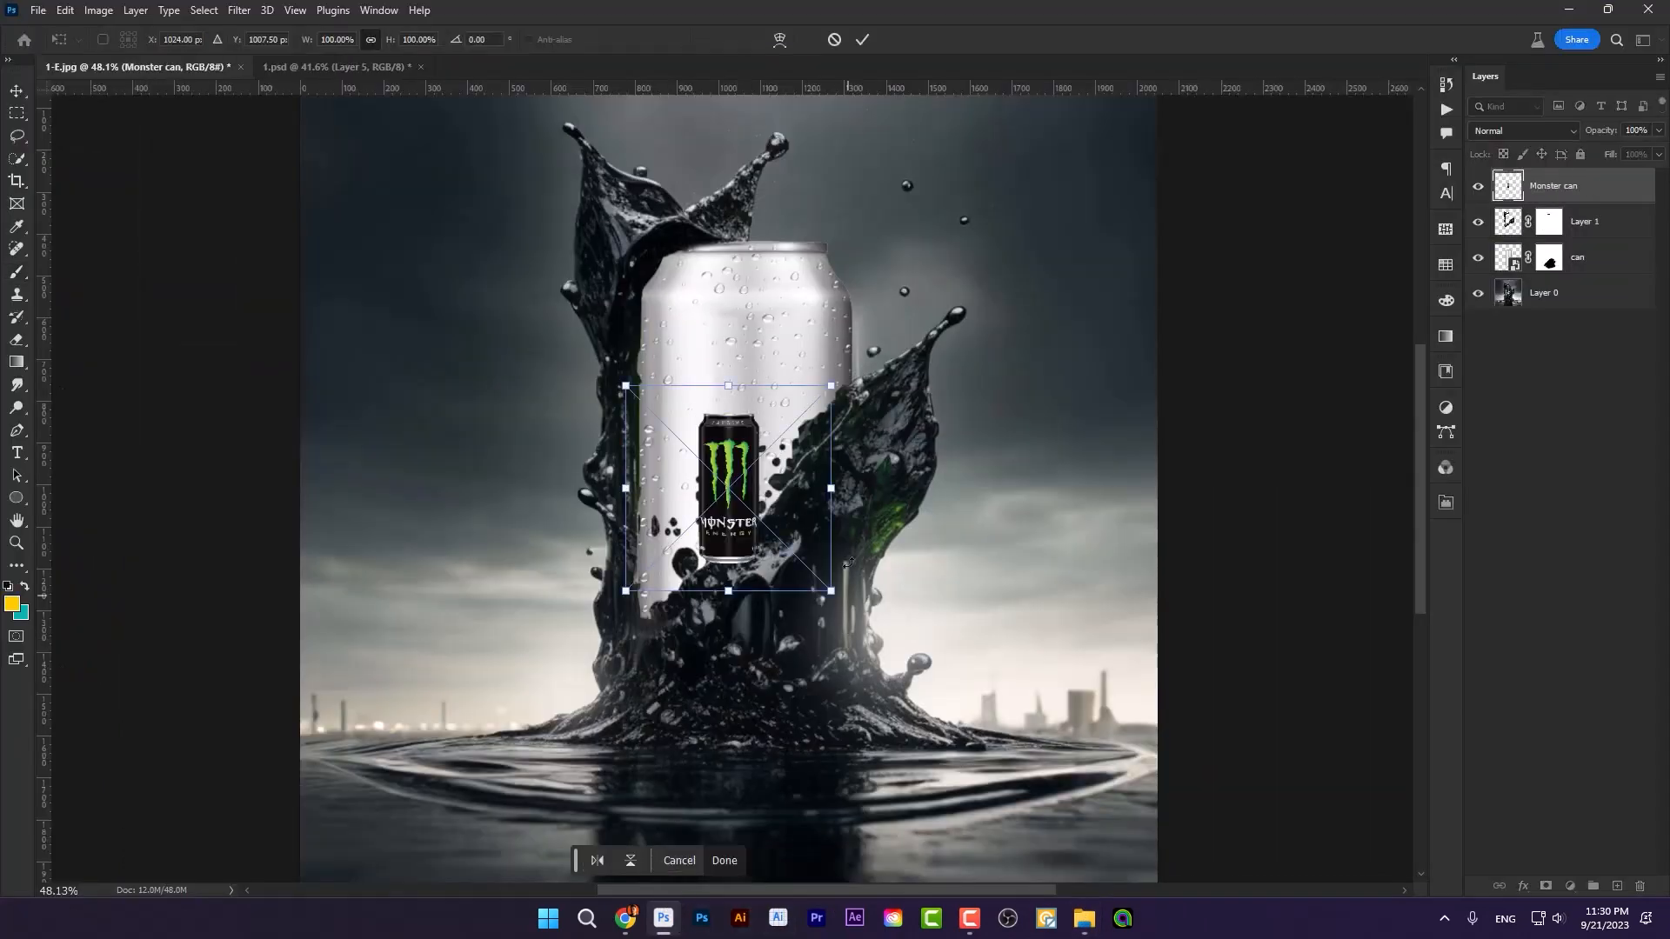
{"action": "left_click_drag", "start_coordinate": [831, 489], "coordinate": [1104, 501]}
{"action": "left_click_drag", "start_coordinate": [880, 493], "coordinate": [881, 500]}
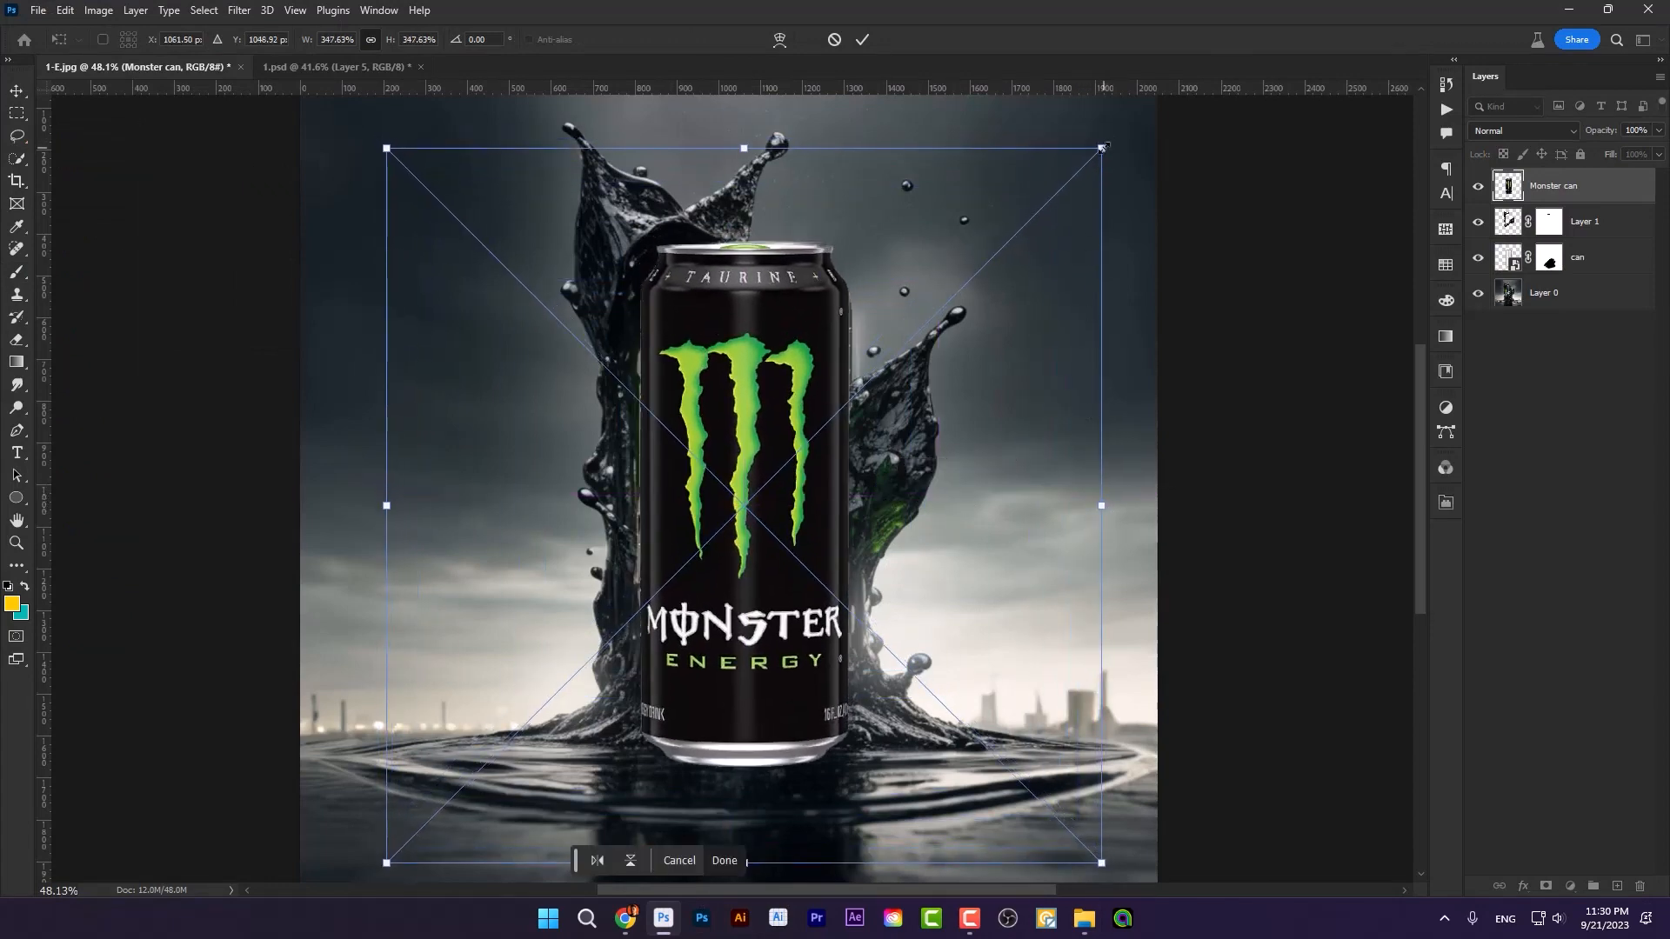
{"action": "left_click_drag", "start_coordinate": [1101, 148], "coordinate": [1110, 148]}
{"action": "left_click_drag", "start_coordinate": [933, 298], "coordinate": [931, 303]}
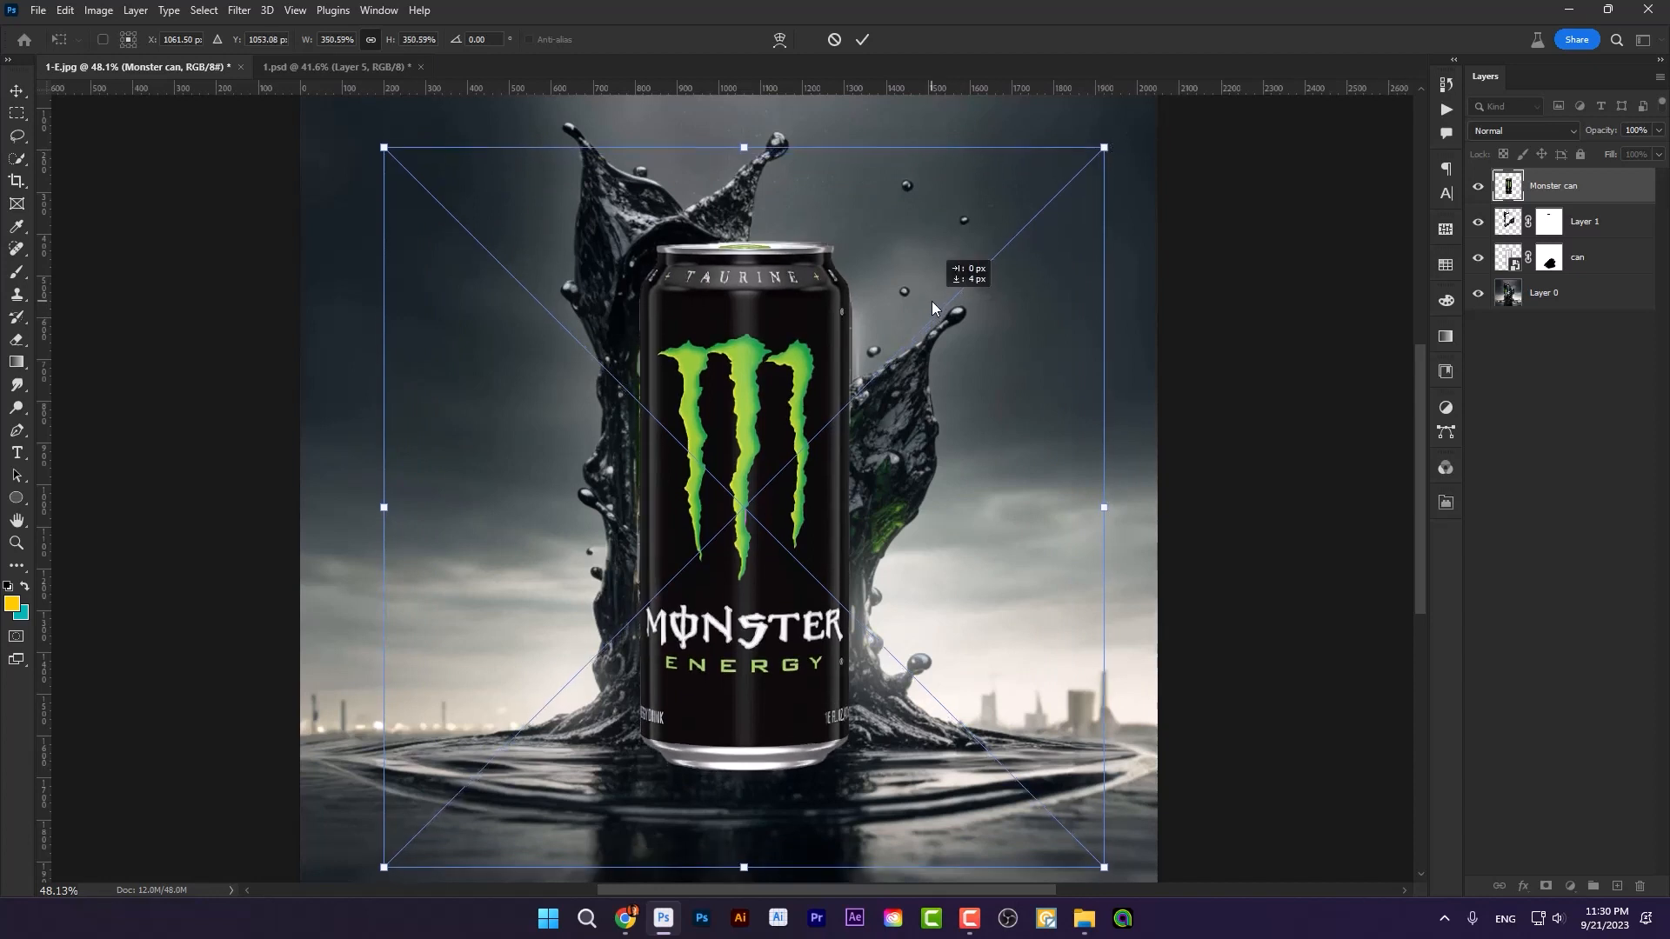
{"action": "key", "text": "Return"}
Step: Place the Monster can layer beneath Layer 1 and clip it to the blank can layer
{"action": "key", "text": "b"}
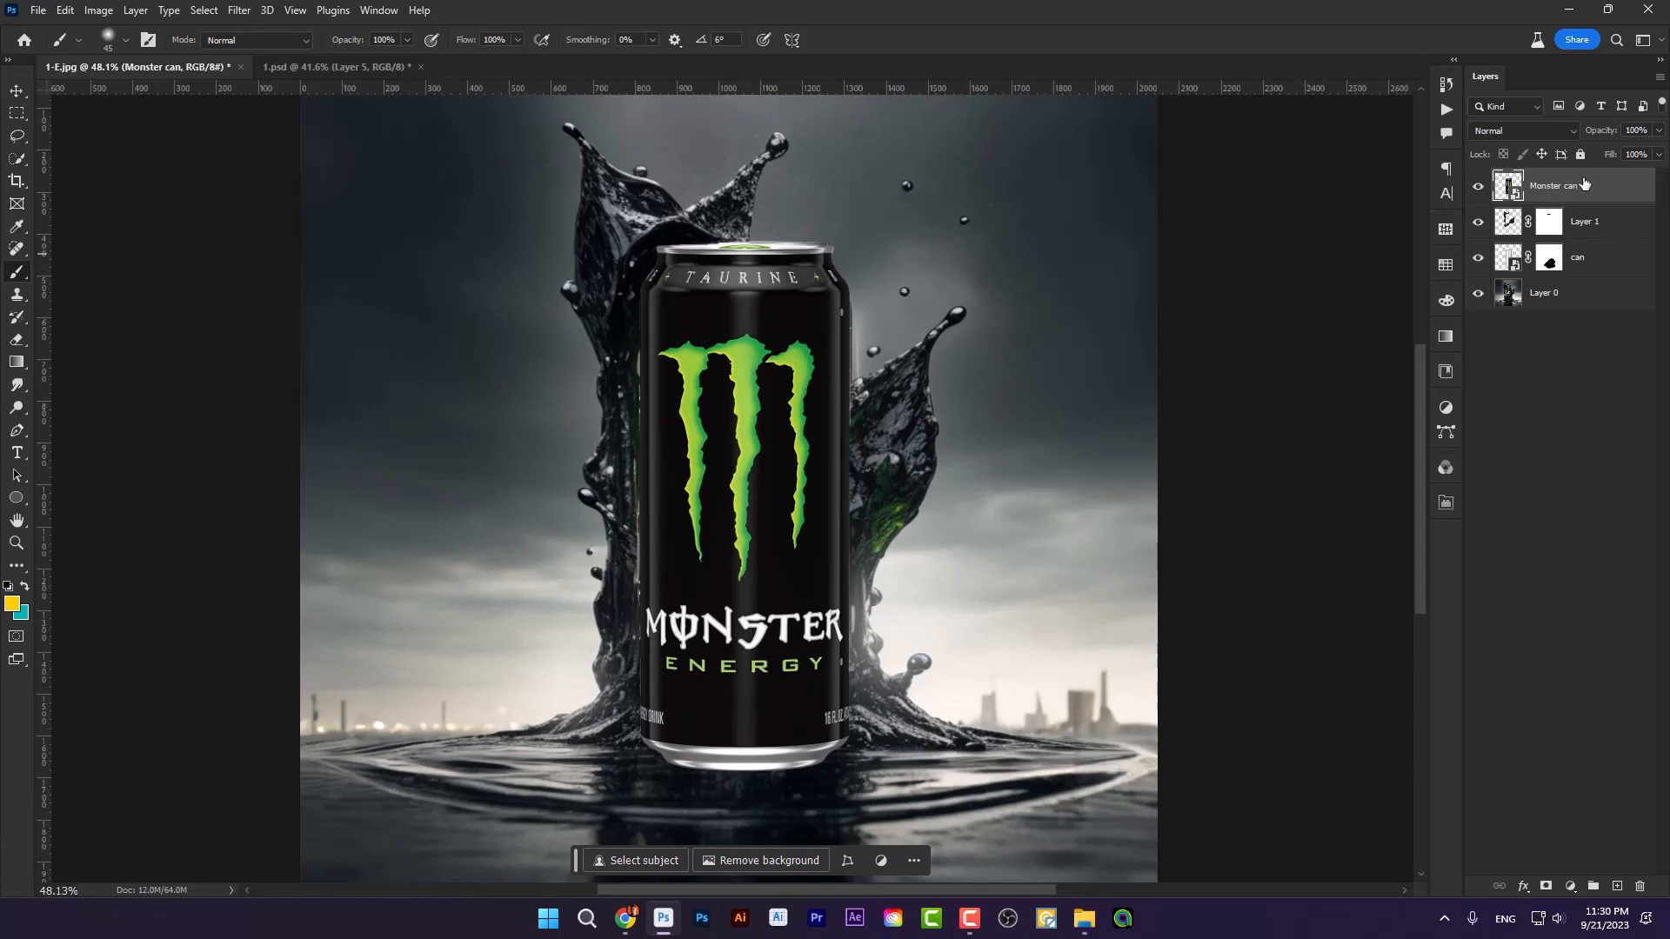
{"action": "left_click_drag", "start_coordinate": [1565, 195], "coordinate": [1591, 230]}
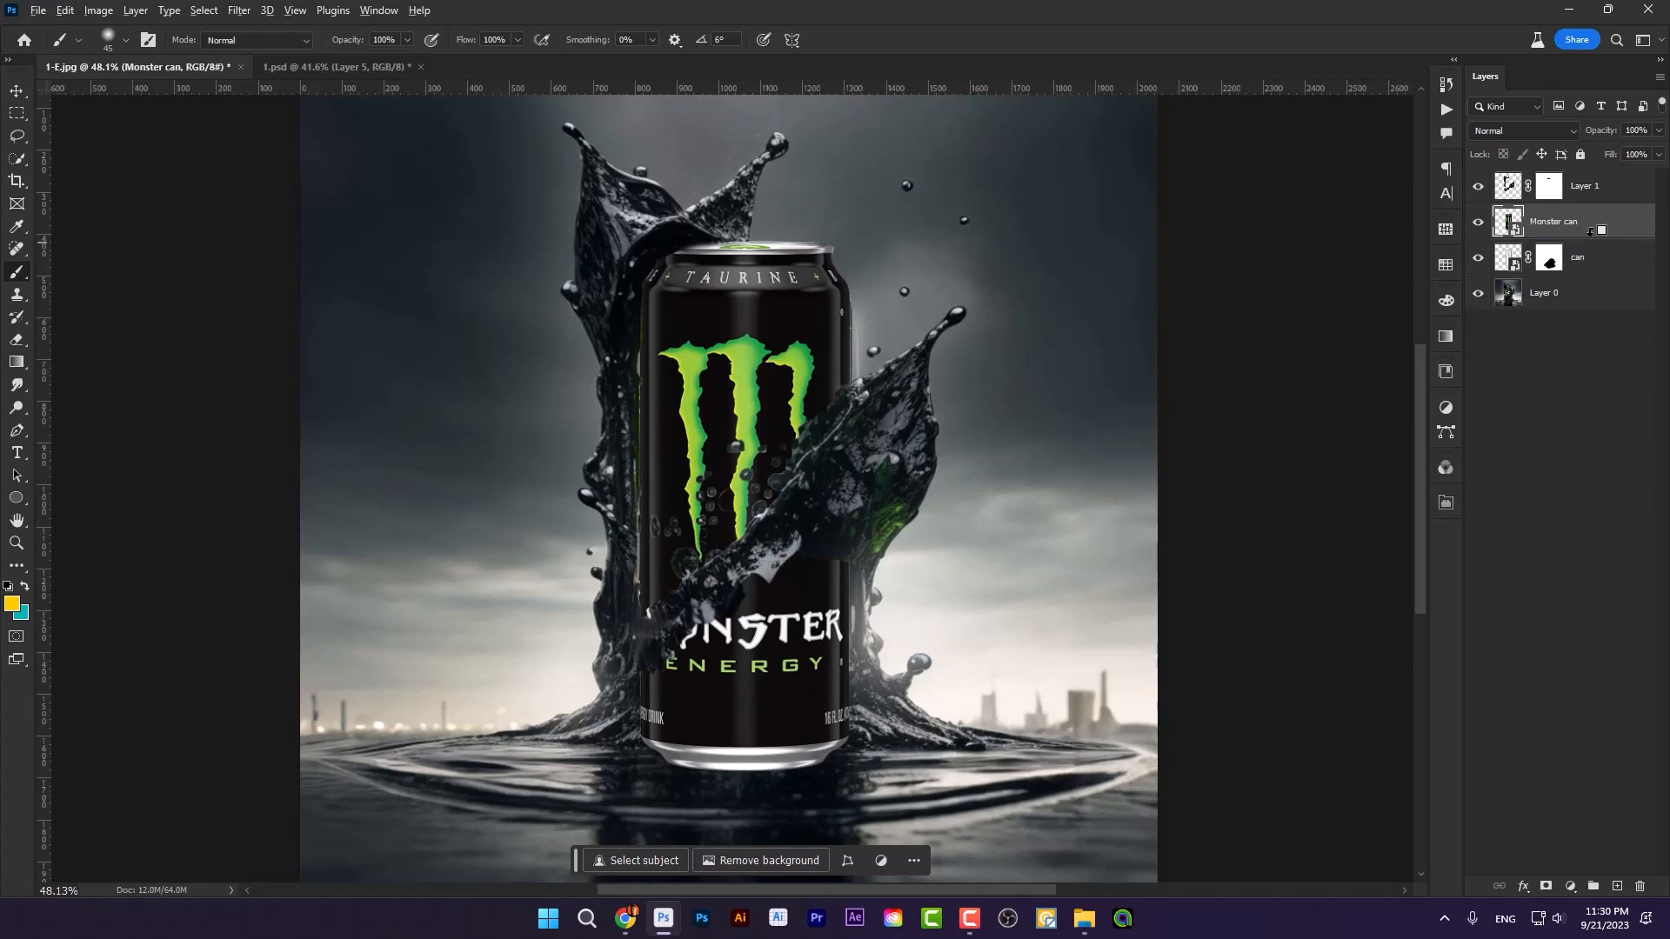
{"action": "left_click", "coordinate": [1591, 233], "text": "alt"}
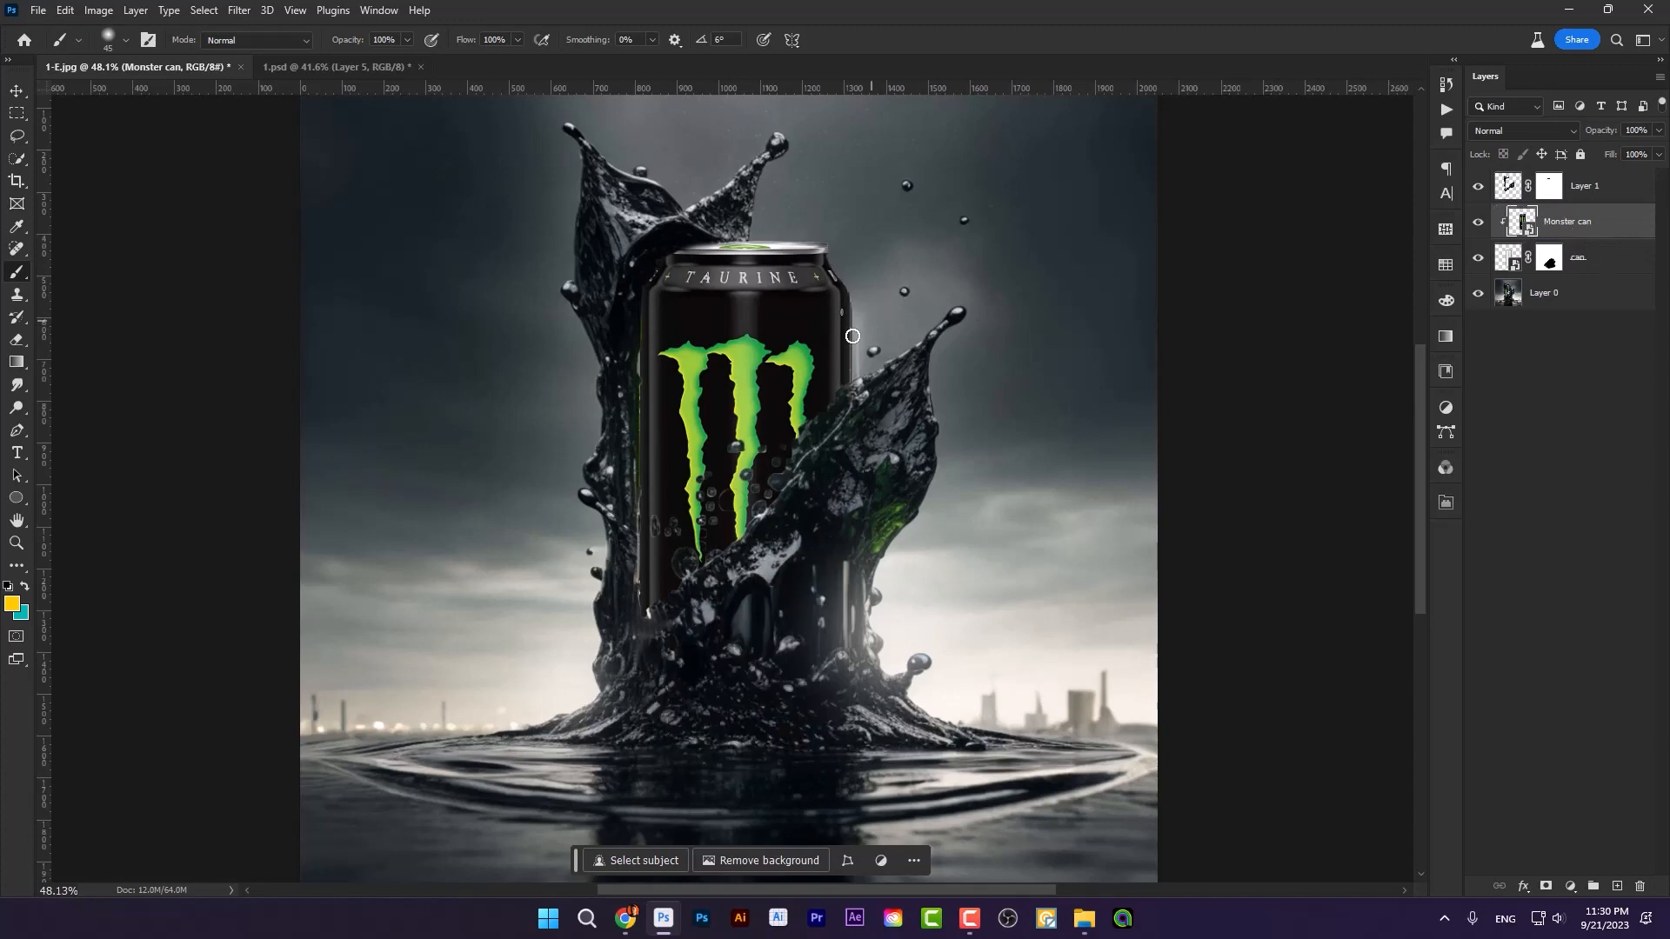
Step: Nudge the Monster can layer slightly upward and scale it to about 353% to fit the blank can
{"action": "left_click", "coordinate": [16, 94]}
{"action": "scroll", "coordinate": [722, 305], "scroll_direction": "up", "scroll_amount": 3}
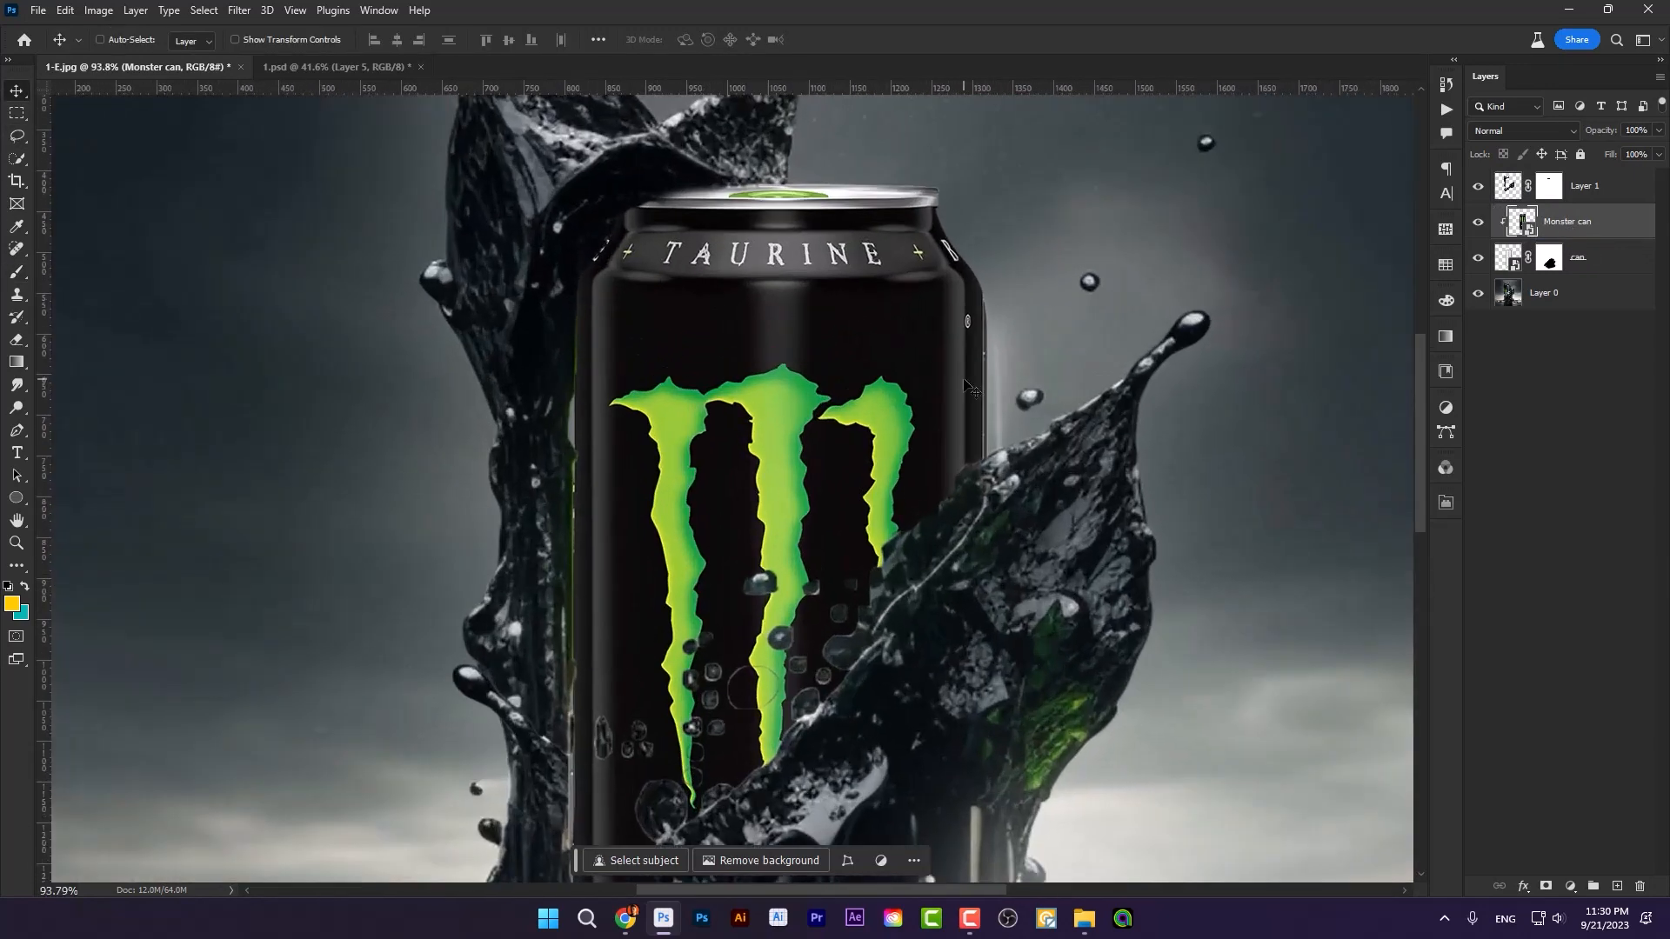
{"action": "left_click_drag", "start_coordinate": [842, 274], "coordinate": [842, 268]}
{"action": "key", "text": "ctrl+t"}
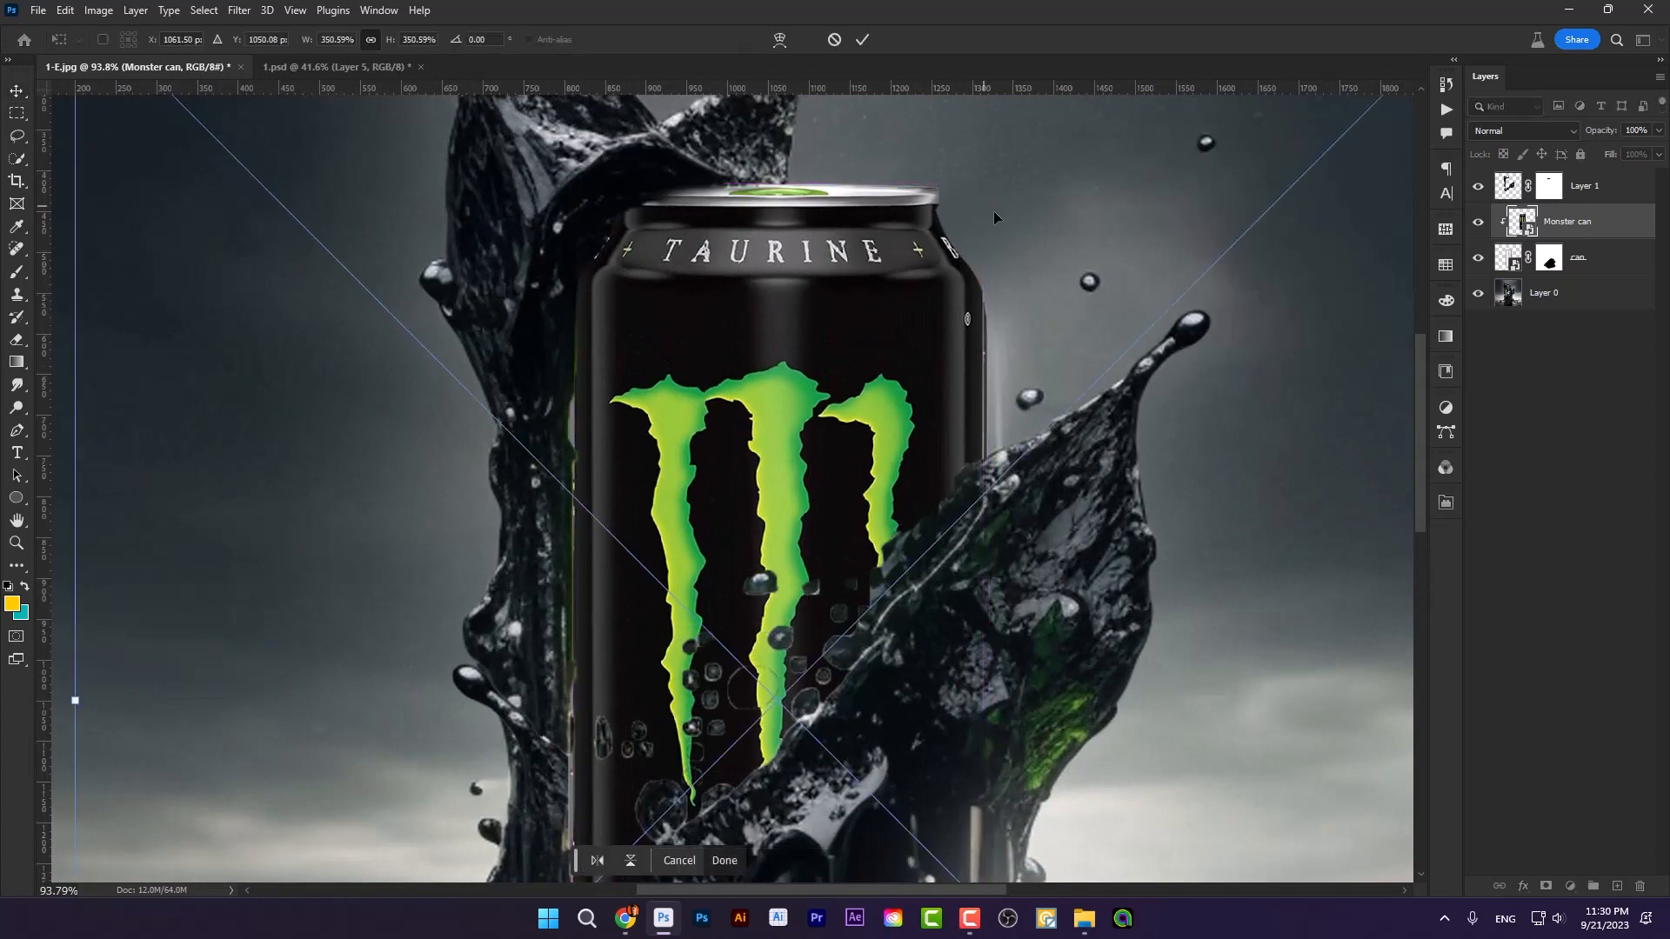
{"action": "scroll", "coordinate": [967, 352], "scroll_direction": "down", "scroll_amount": 3}
{"action": "scroll", "coordinate": [967, 351], "scroll_direction": "down", "scroll_amount": 2}
{"action": "left_click_drag", "start_coordinate": [1284, 132], "coordinate": [1299, 133]}
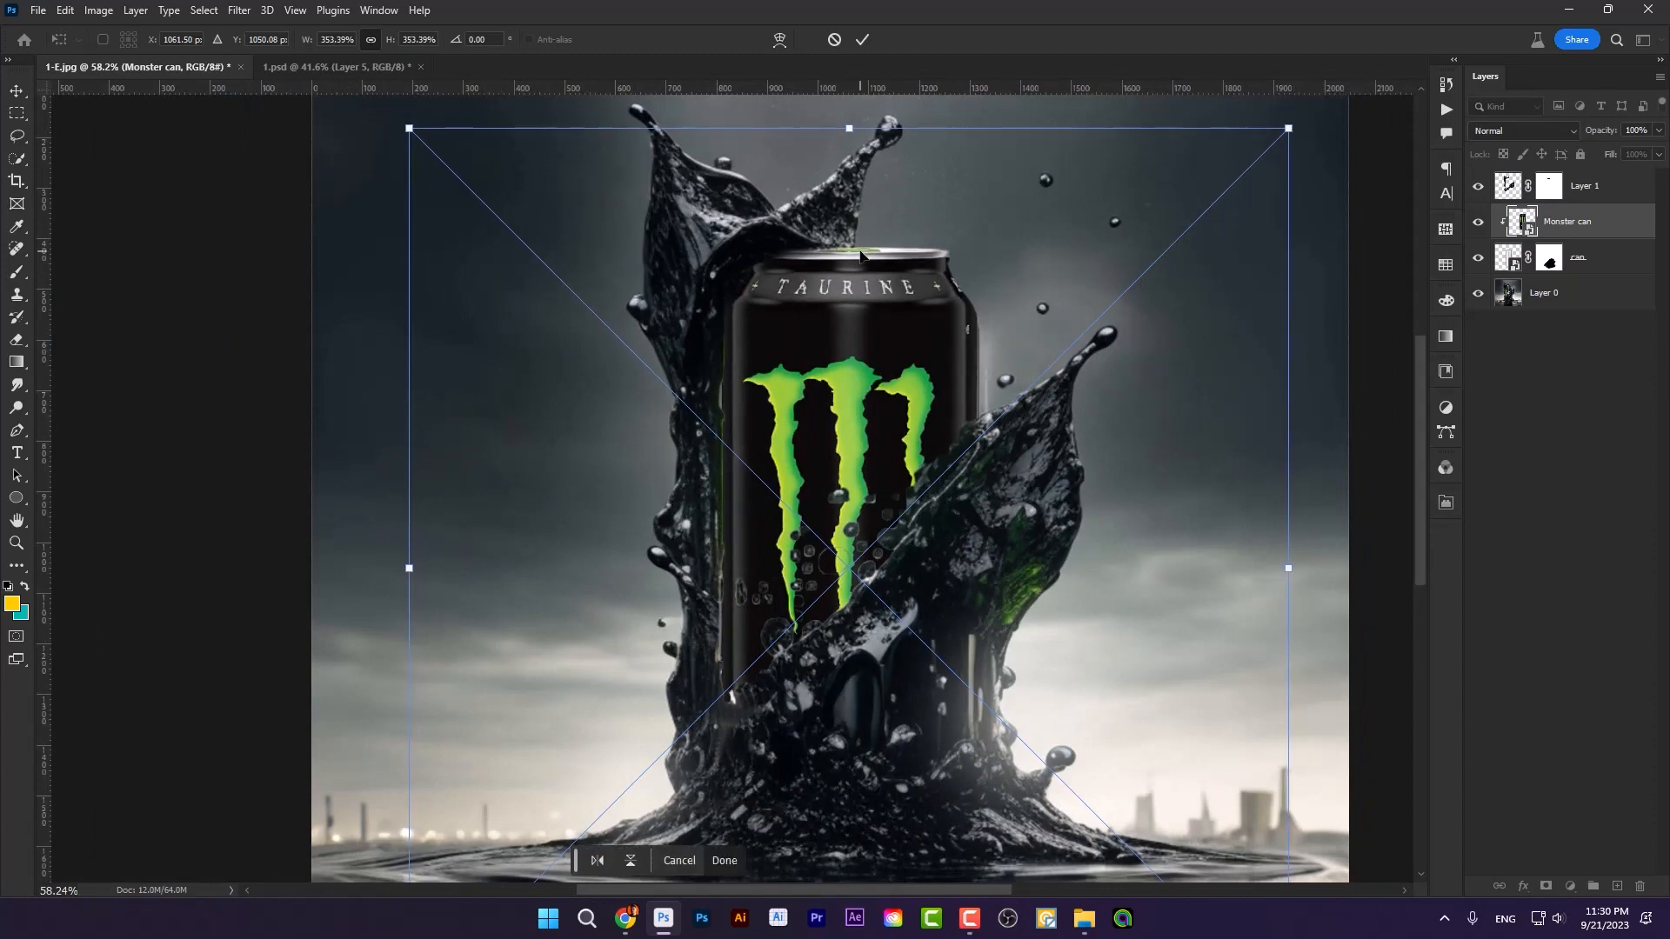
{"action": "key", "text": "Return"}
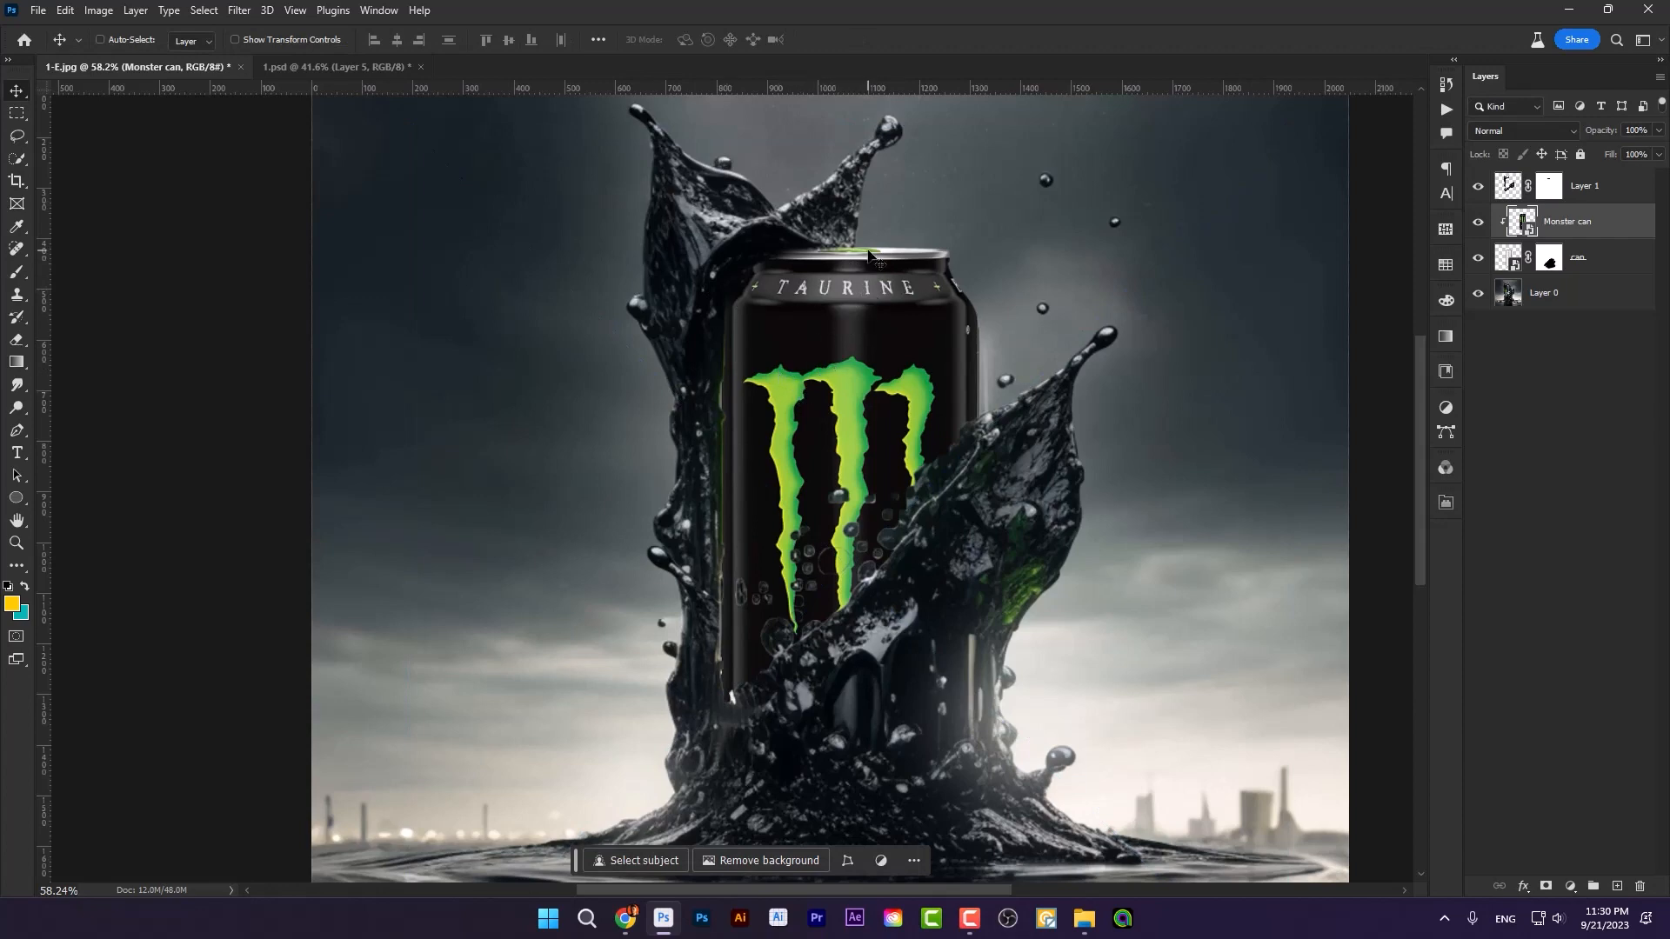
{"action": "scroll", "coordinate": [797, 414], "scroll_direction": "down", "scroll_amount": 2}
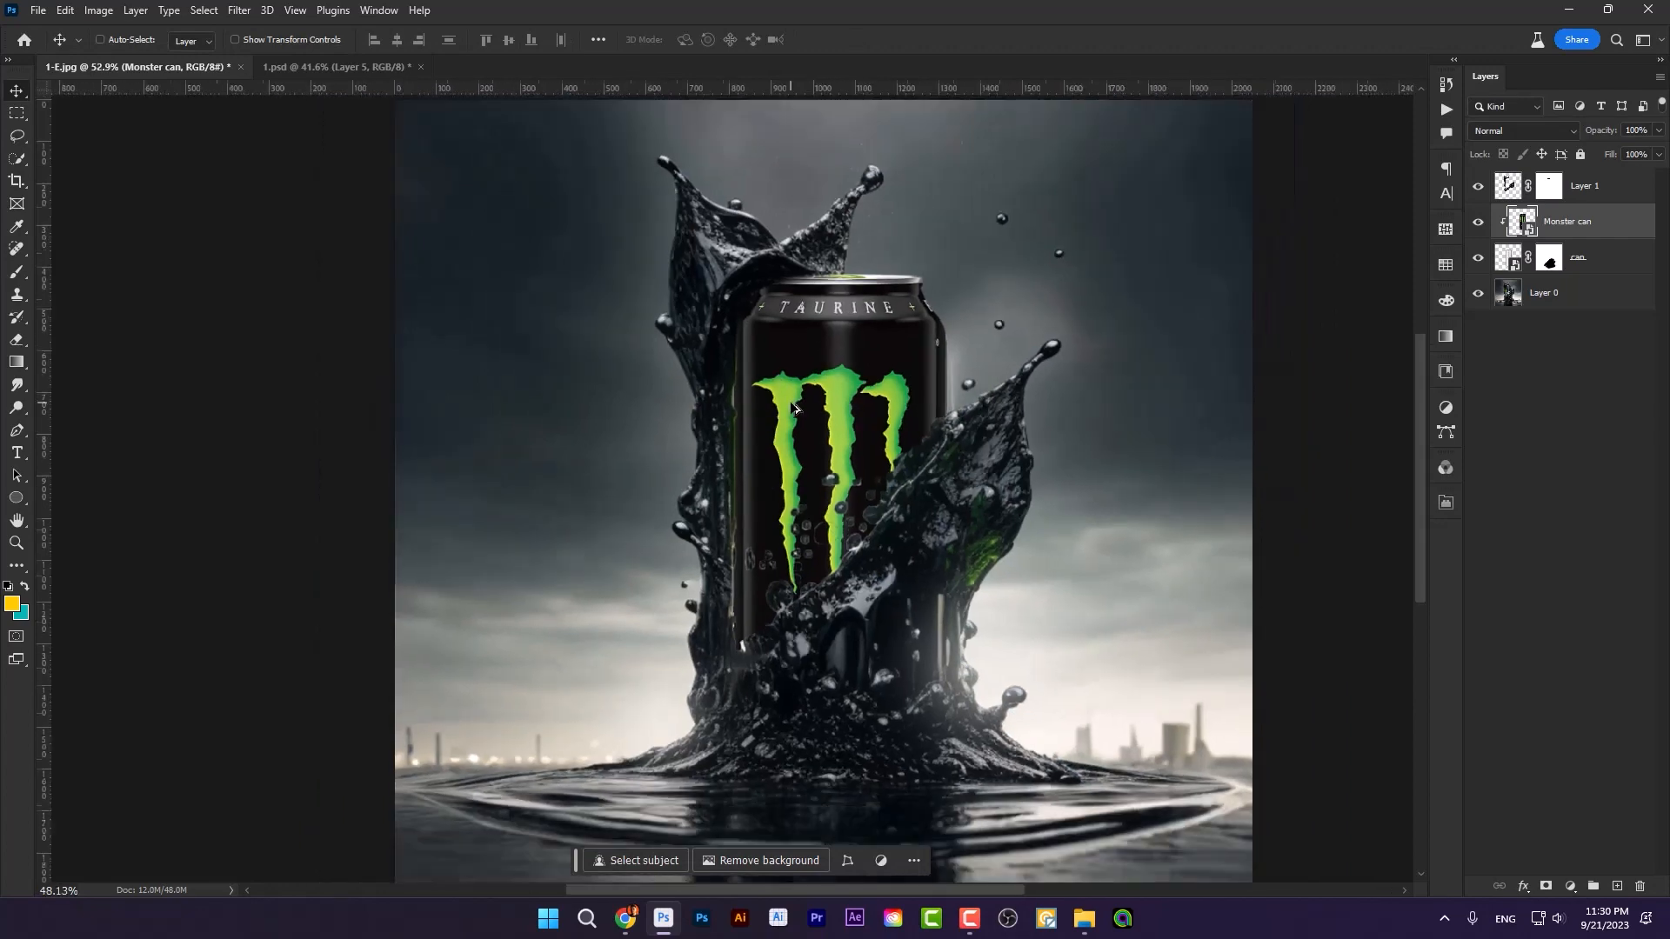
{"action": "scroll", "coordinate": [712, 468], "scroll_direction": "up", "scroll_amount": 3}
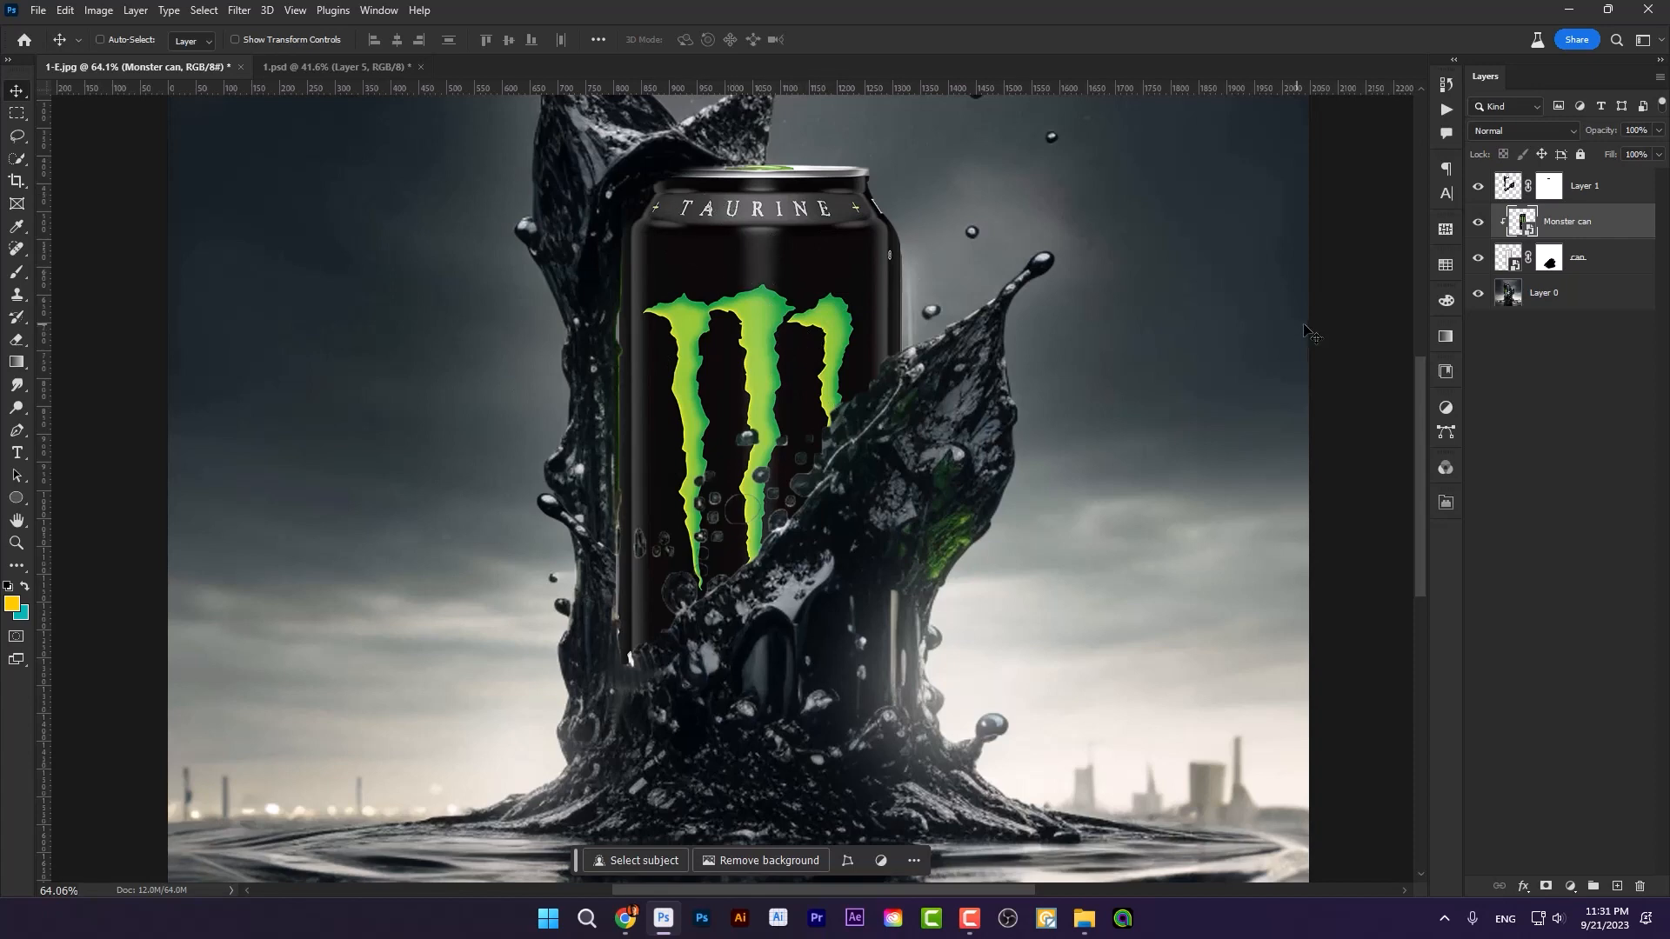
Step: Duplicate the can layer and place the original above the Monster can layer as a clipped layer
{"action": "left_click", "coordinate": [1610, 270]}
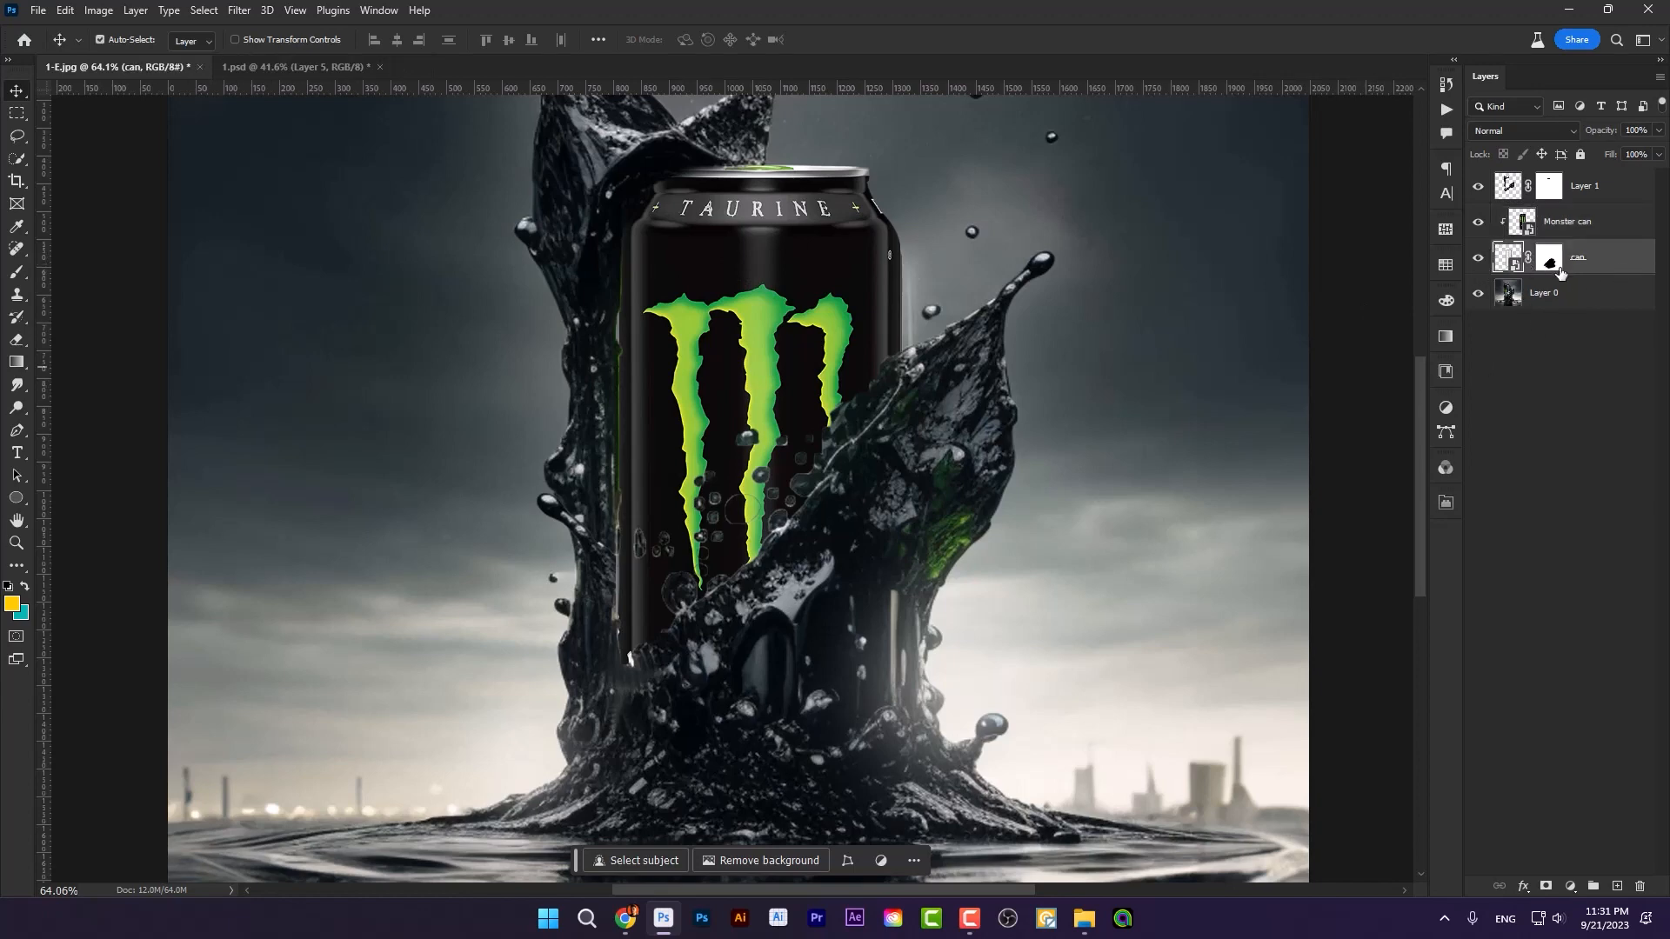
{"action": "key", "text": "ctrl+j"}
{"action": "left_click", "coordinate": [1587, 301]}
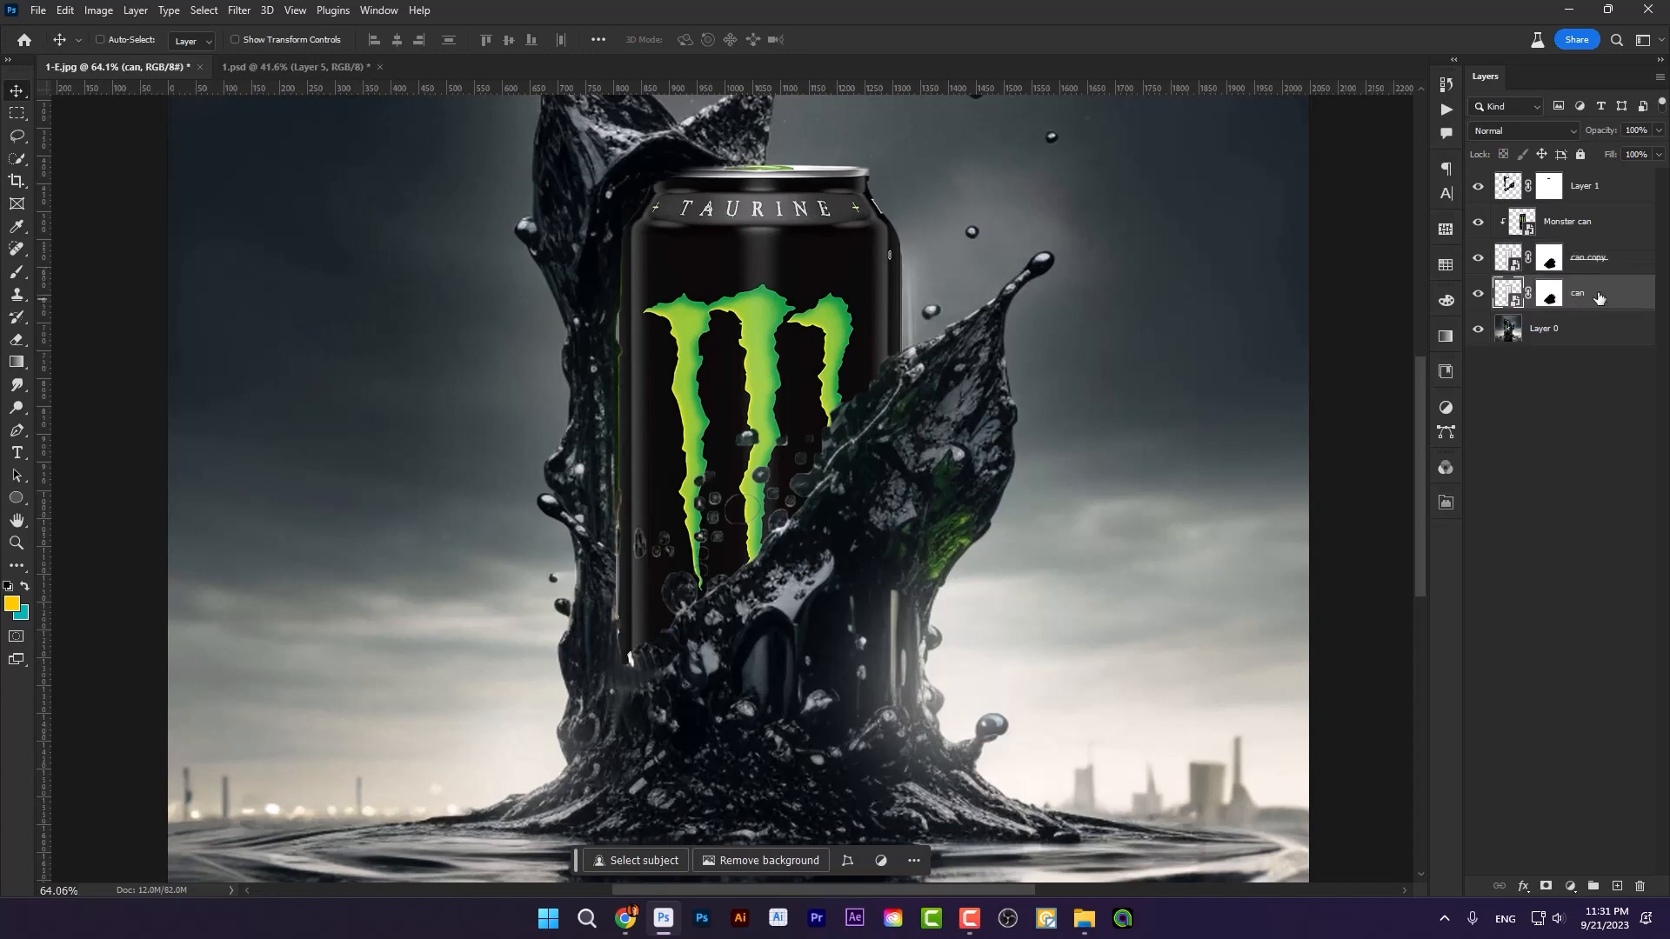
{"action": "left_click_drag", "start_coordinate": [1605, 303], "coordinate": [1610, 235]}
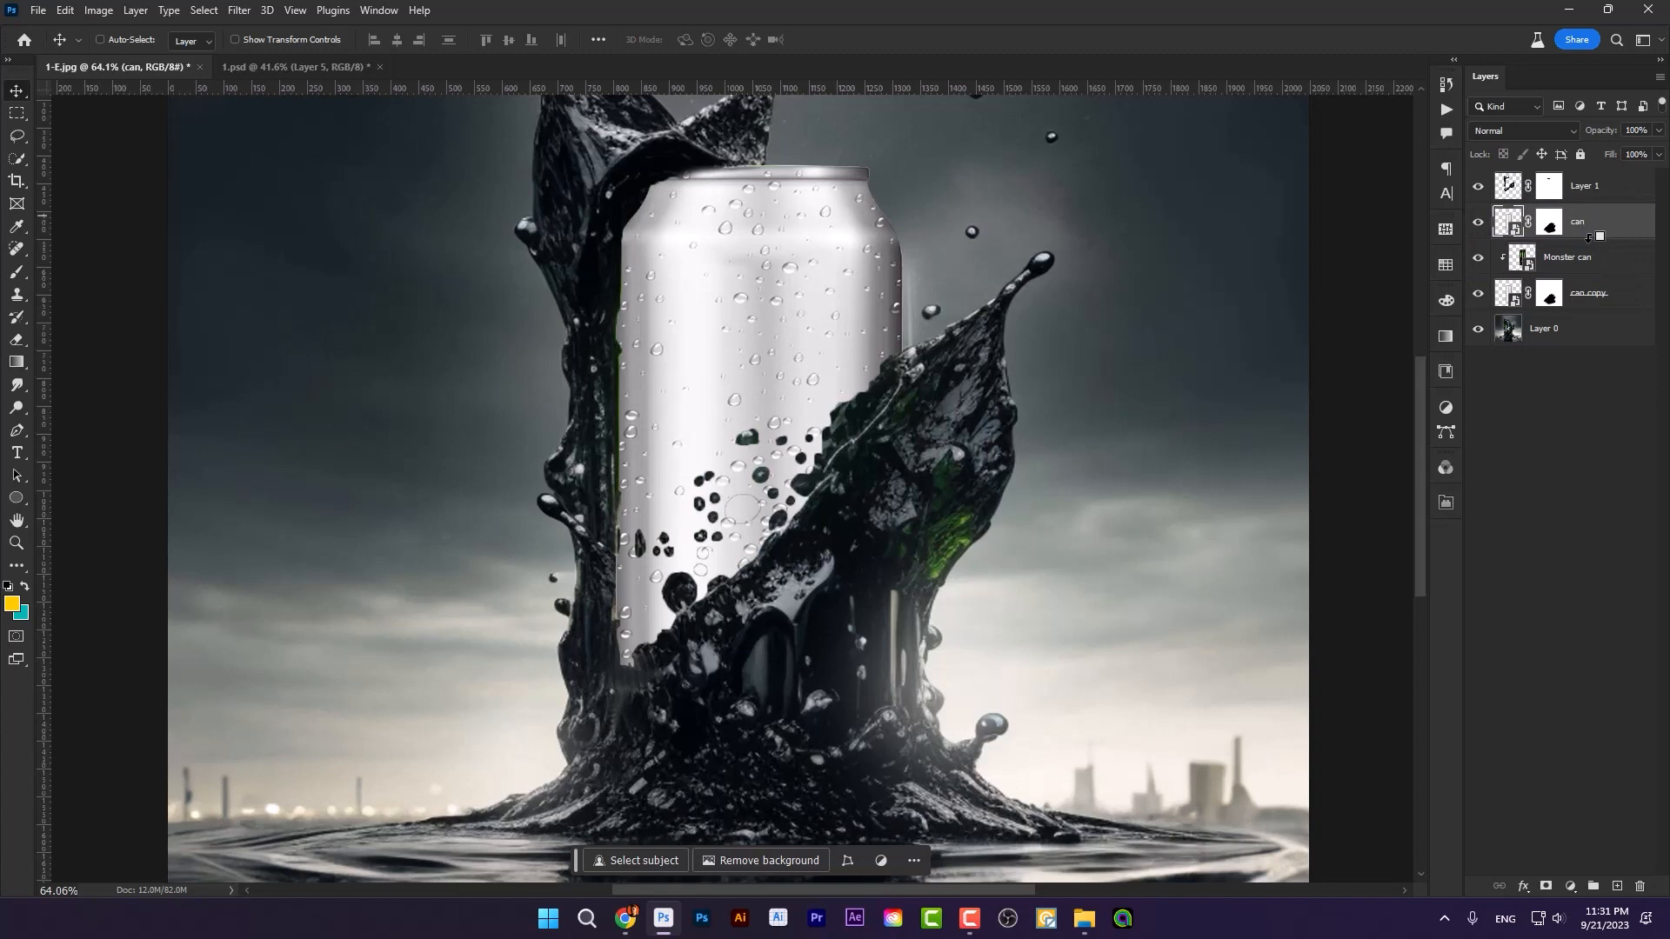
{"action": "left_click", "coordinate": [1588, 237], "text": "alt"}
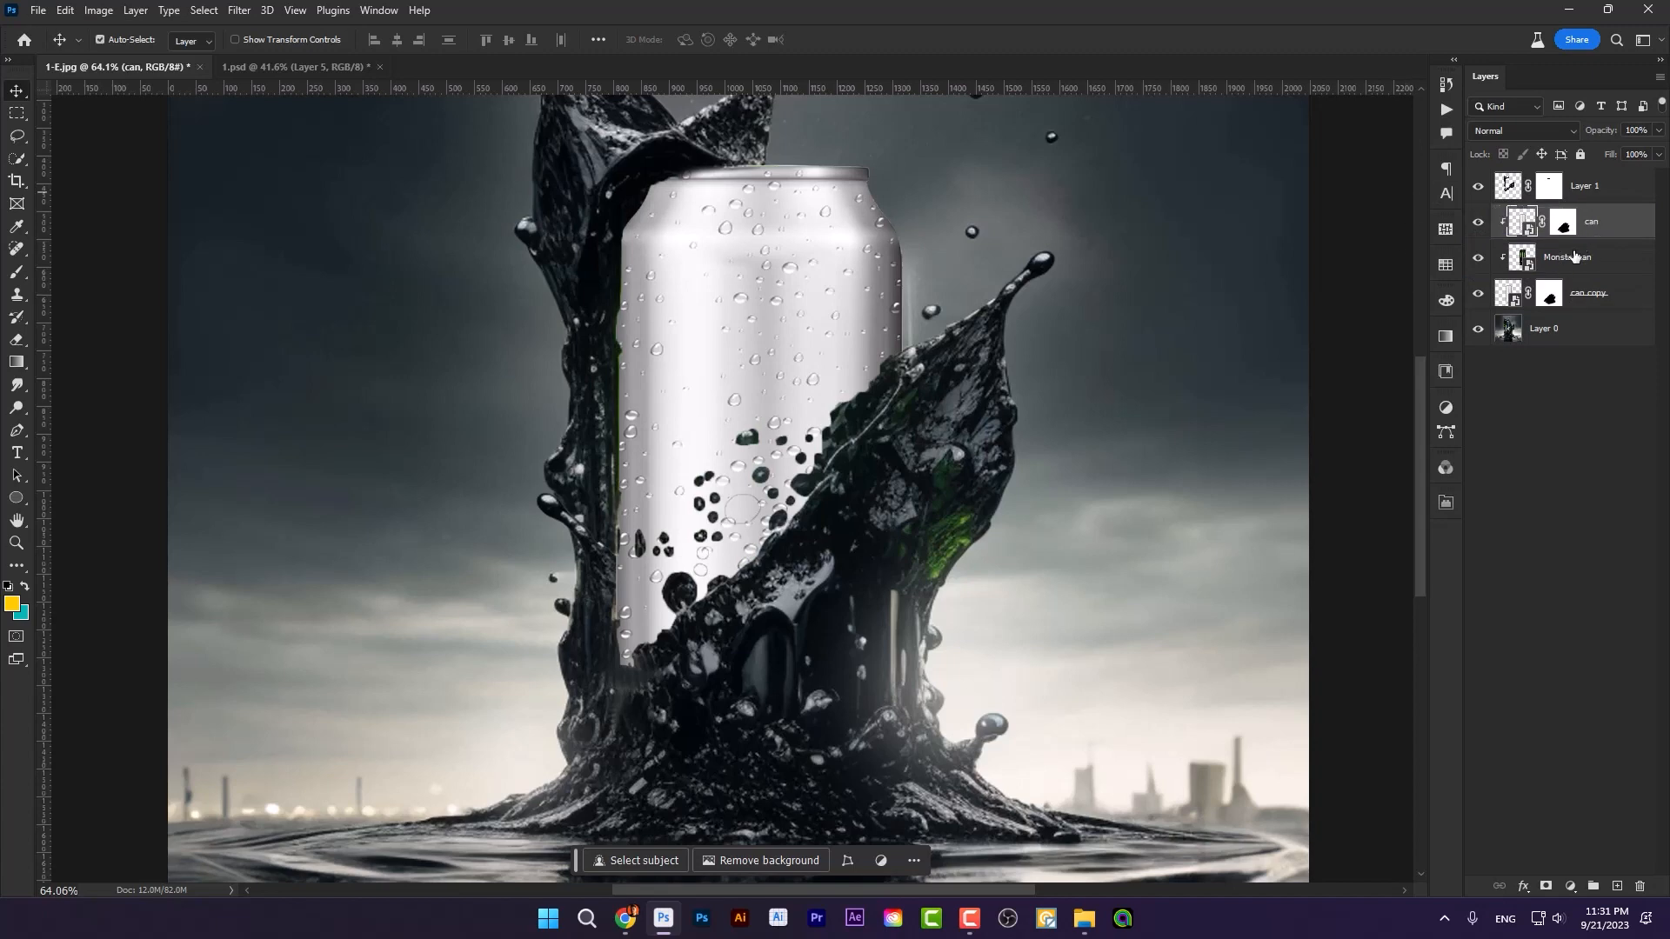
Step: Duplicate the clipped can layer and clip the copy to the layers beneath it as well
{"action": "key", "text": "ctrl+j"}
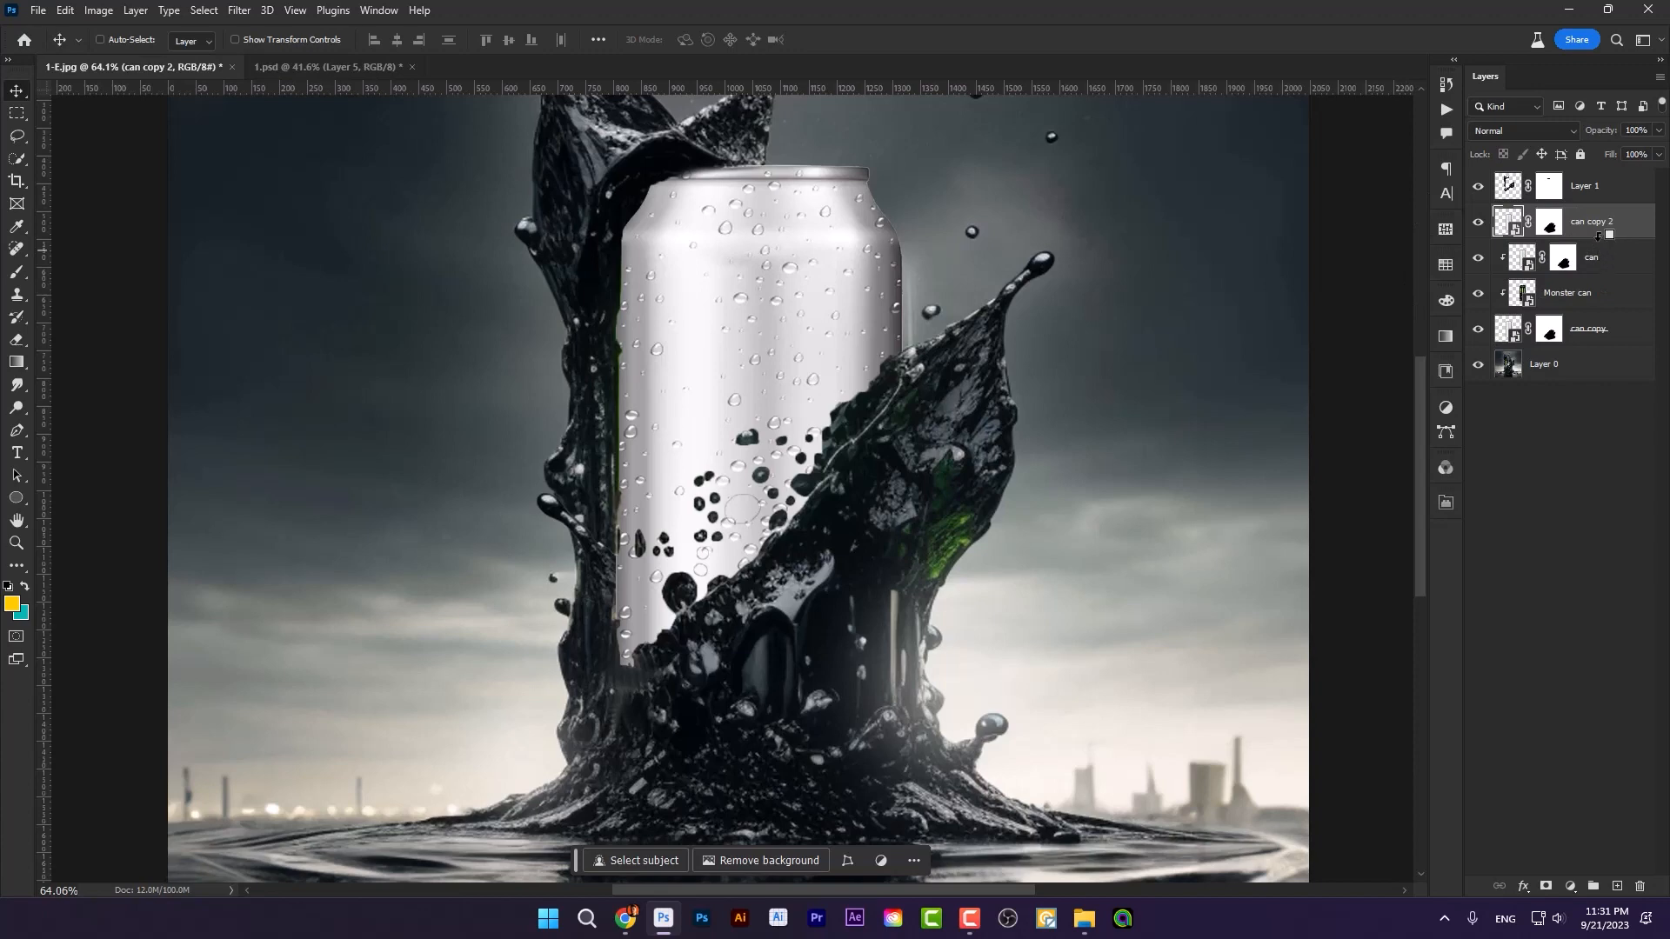
{"action": "left_click", "coordinate": [1598, 235], "text": "alt"}
{"action": "left_click", "coordinate": [1596, 266]}
{"action": "left_click", "coordinate": [1607, 230]}
{"action": "left_click", "coordinate": [1600, 263]}
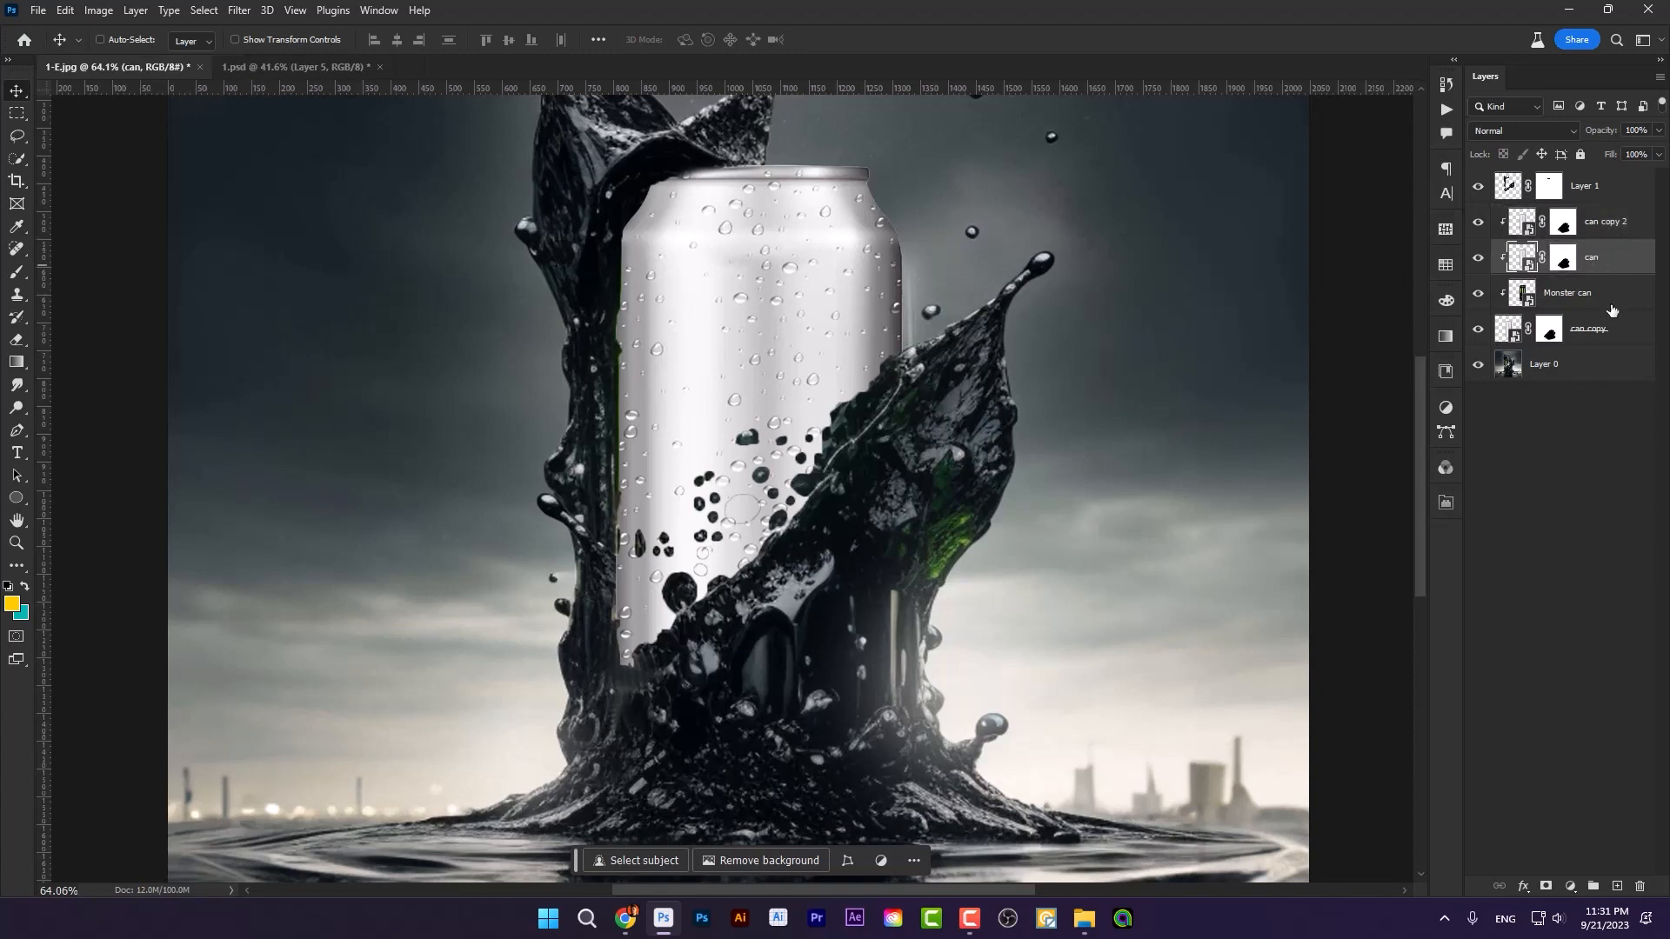
Step: Set the clipped can layer's blend mode to Multiply and hide can copy 2 to compare the effect
{"action": "left_click", "coordinate": [1599, 300]}
{"action": "left_click", "coordinate": [1596, 335]}
{"action": "left_click", "coordinate": [1603, 304]}
{"action": "left_click", "coordinate": [1623, 264]}
{"action": "left_click", "coordinate": [1524, 132]}
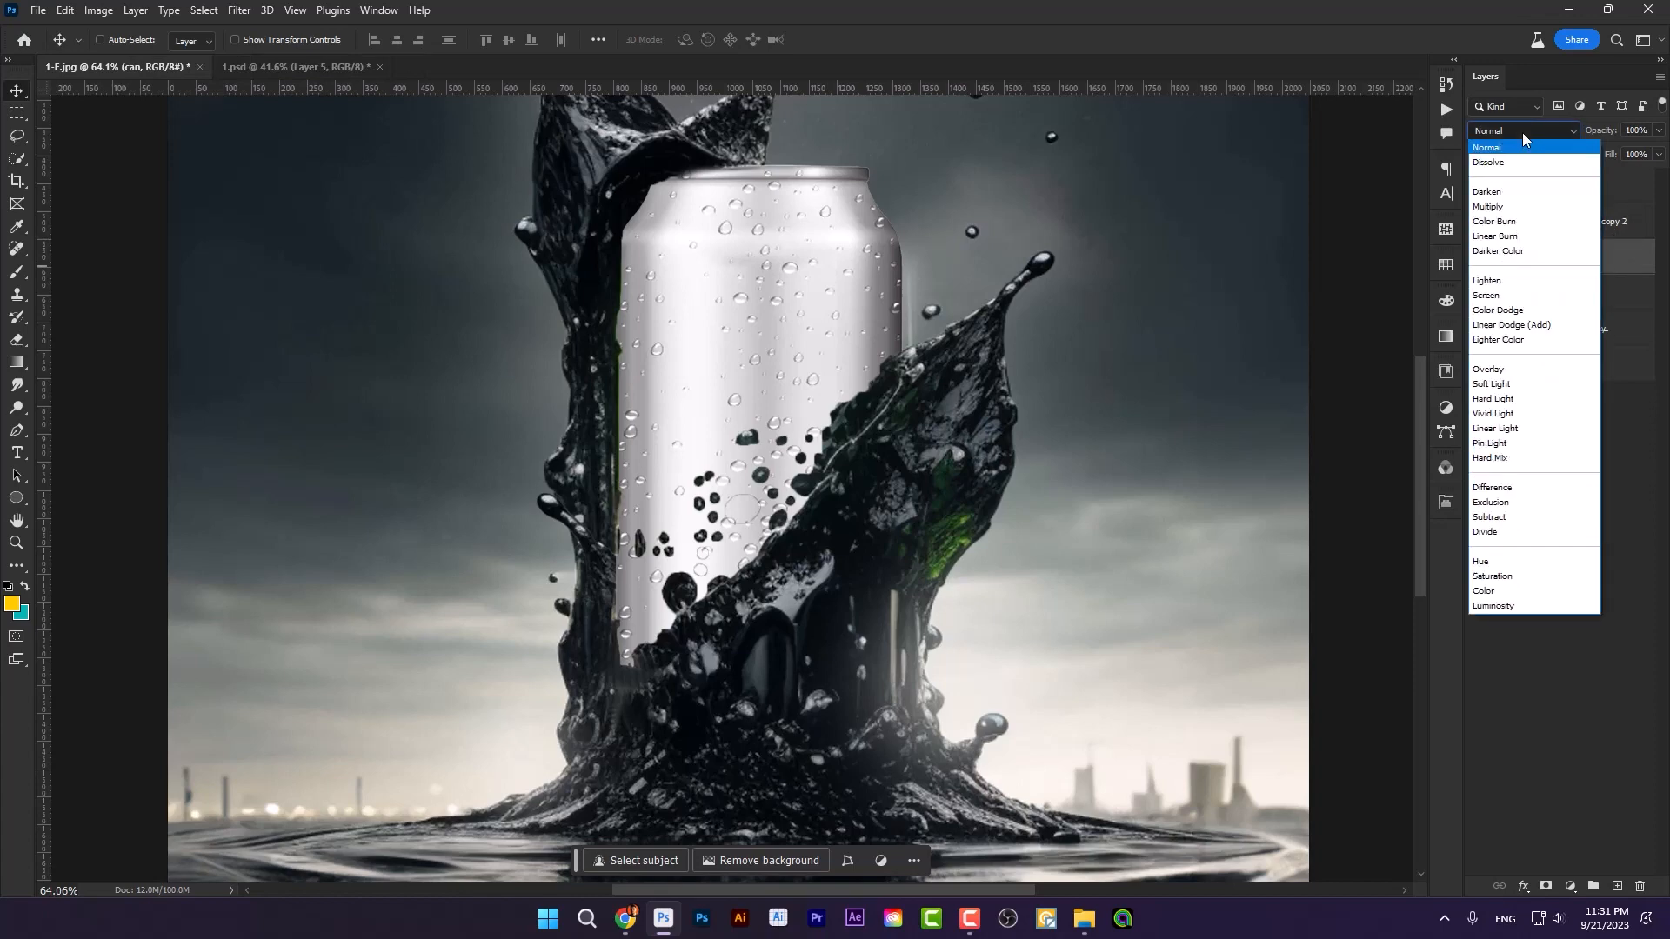
{"action": "left_click", "coordinate": [1527, 207]}
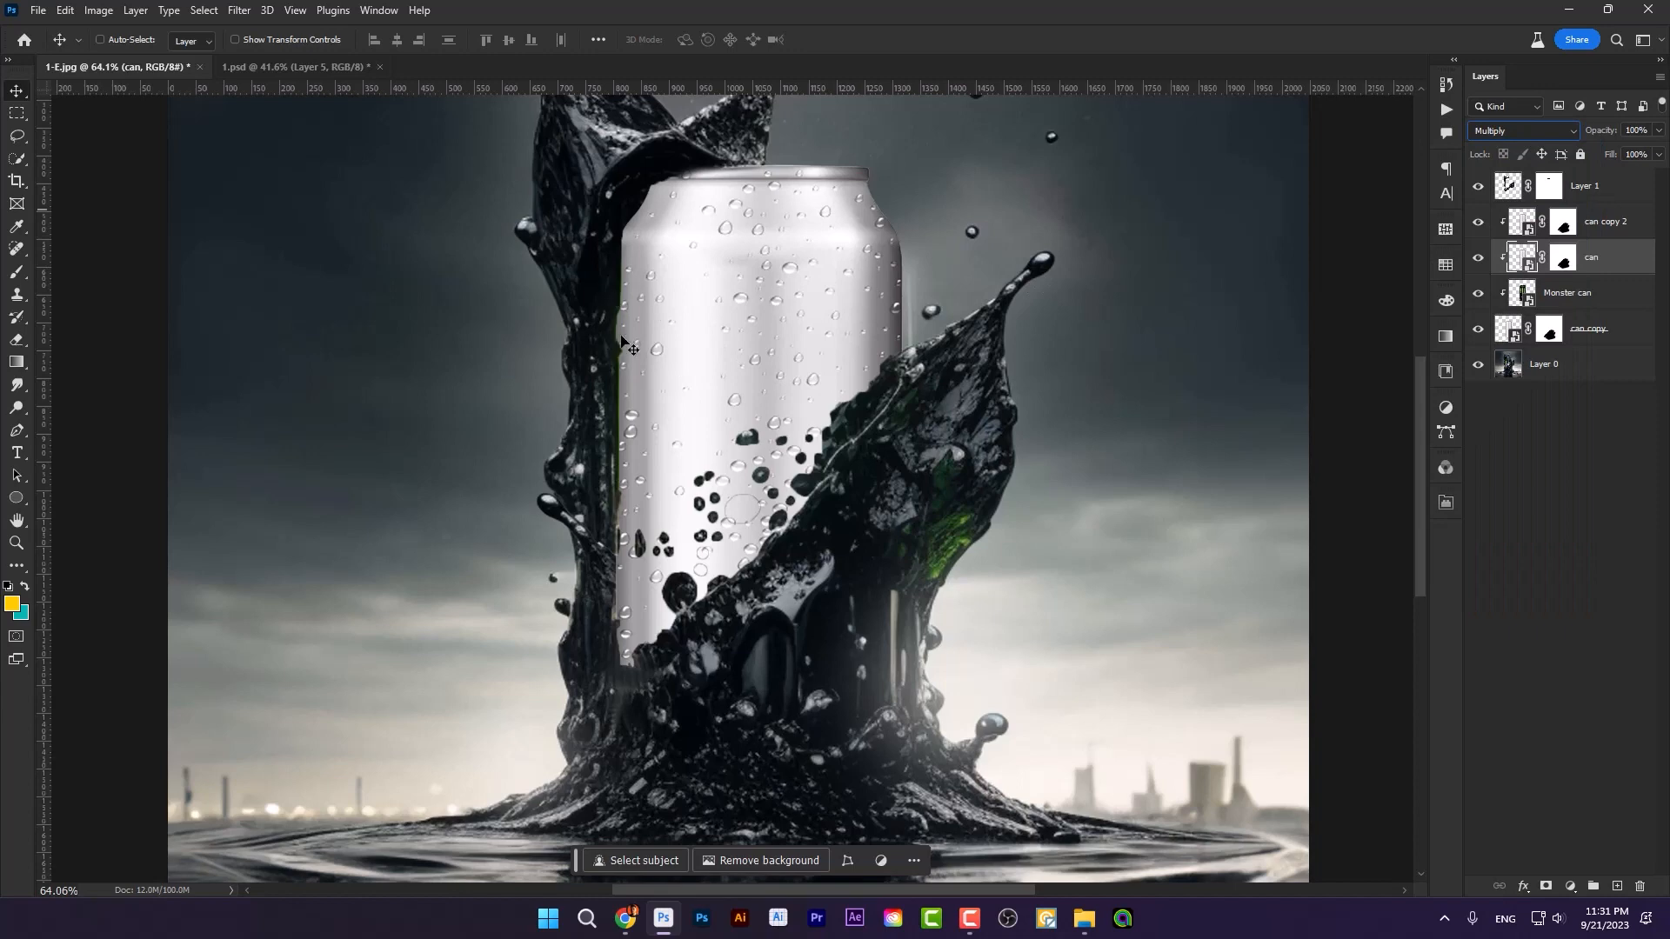
{"action": "left_click", "coordinate": [1478, 223]}
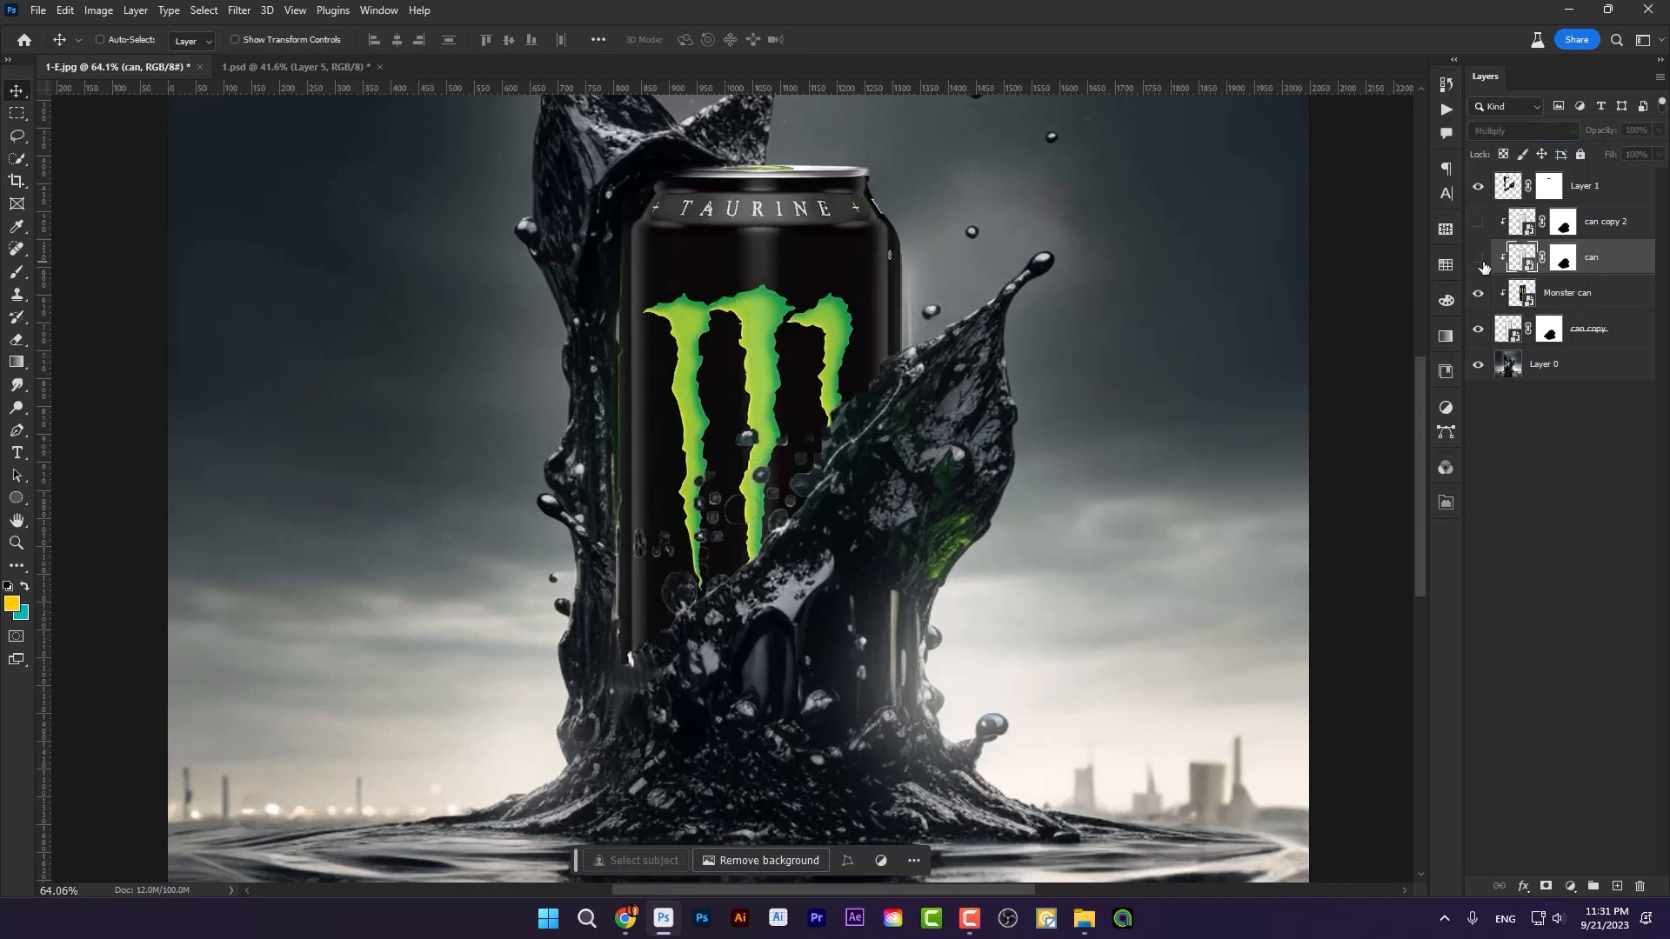
{"action": "left_click", "coordinate": [1478, 258]}
{"action": "left_click", "coordinate": [1478, 258]}
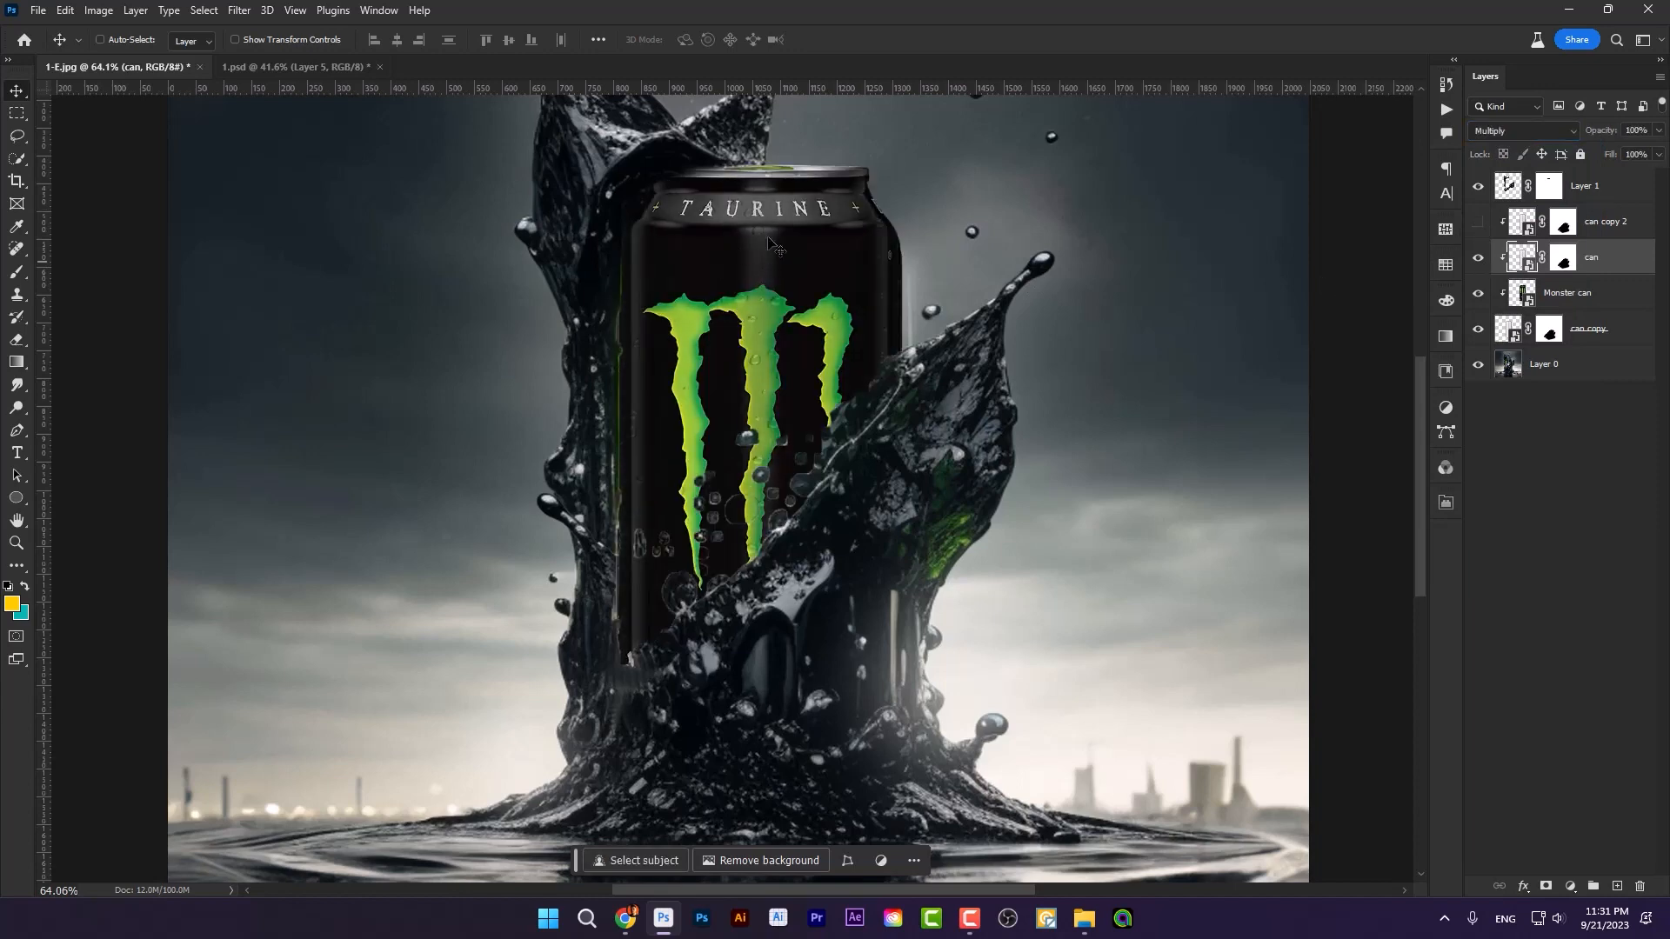
{"action": "scroll", "coordinate": [769, 243], "scroll_direction": "up", "scroll_amount": 5}
{"action": "scroll", "coordinate": [750, 310], "scroll_direction": "down", "scroll_amount": 5}
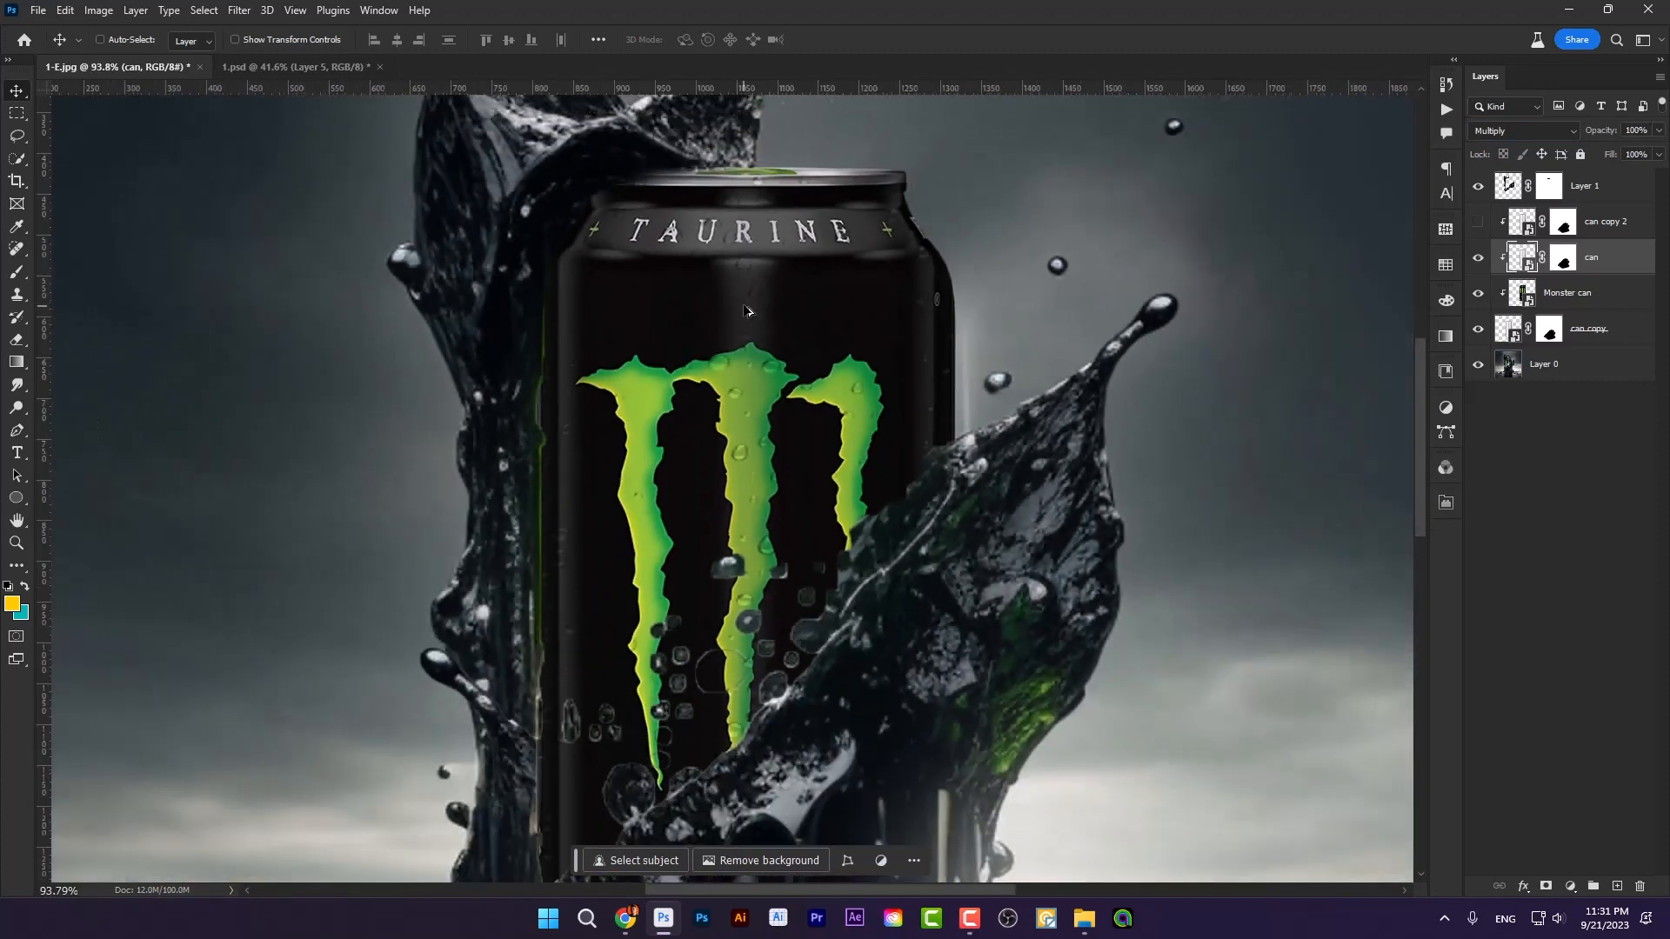
Step: Show can copy 2 with the Color Burn blend mode and lower the can layer's opacity to 62%
{"action": "left_click", "coordinate": [1478, 225]}
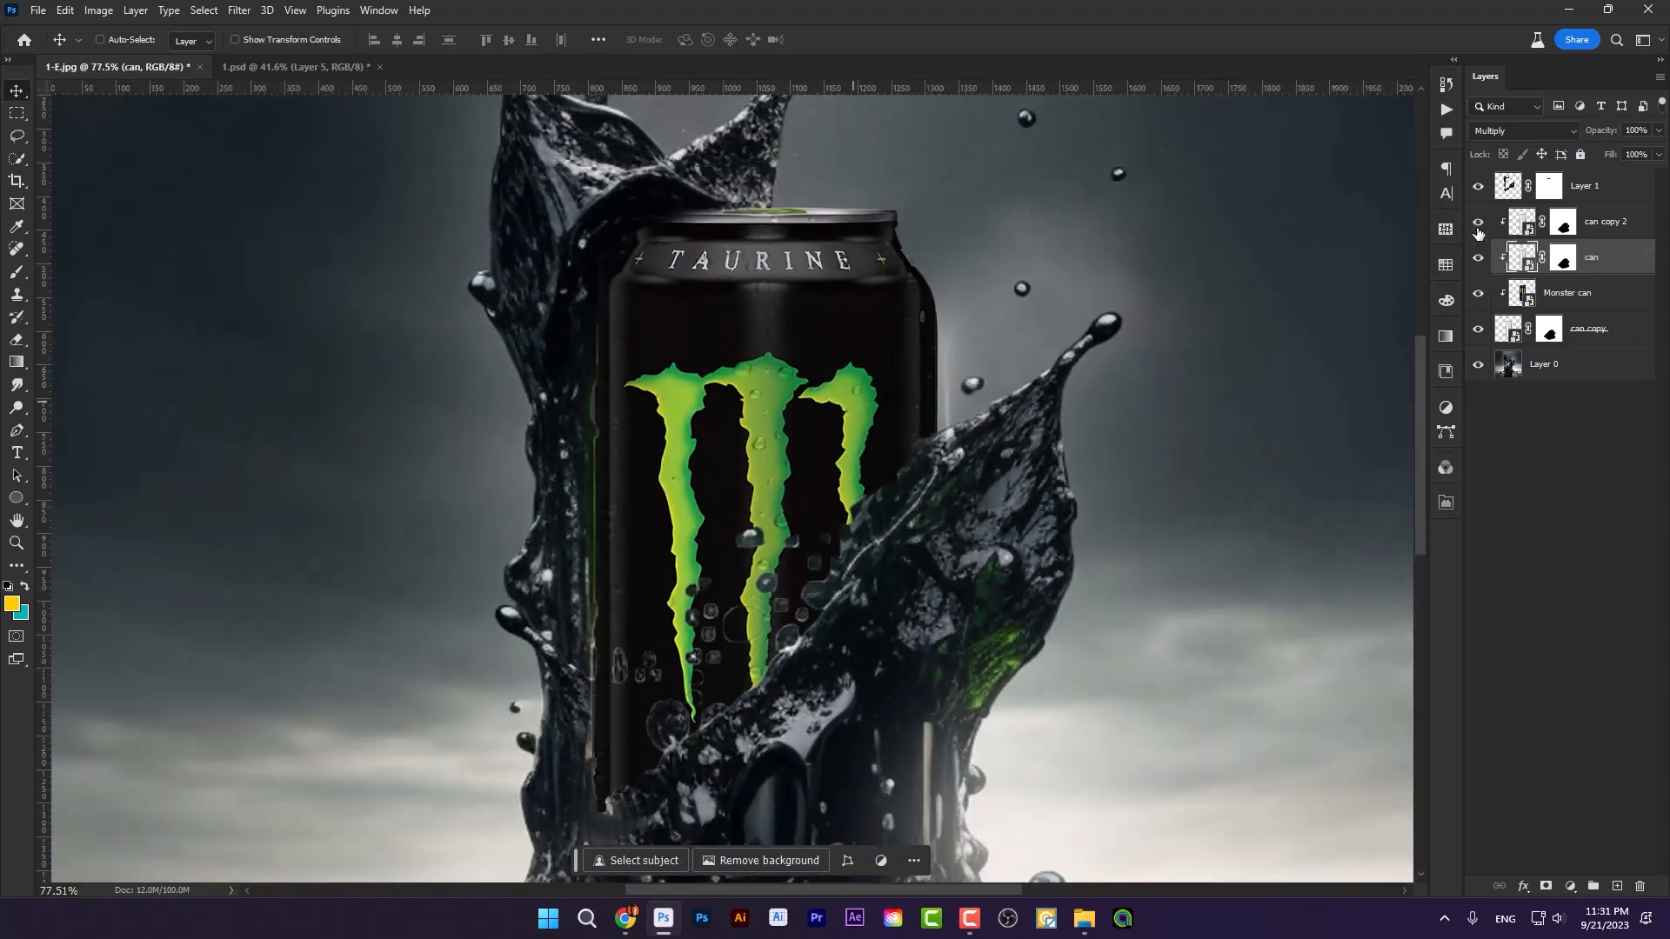
{"action": "left_click", "coordinate": [1596, 224]}
{"action": "left_click", "coordinate": [1521, 130]}
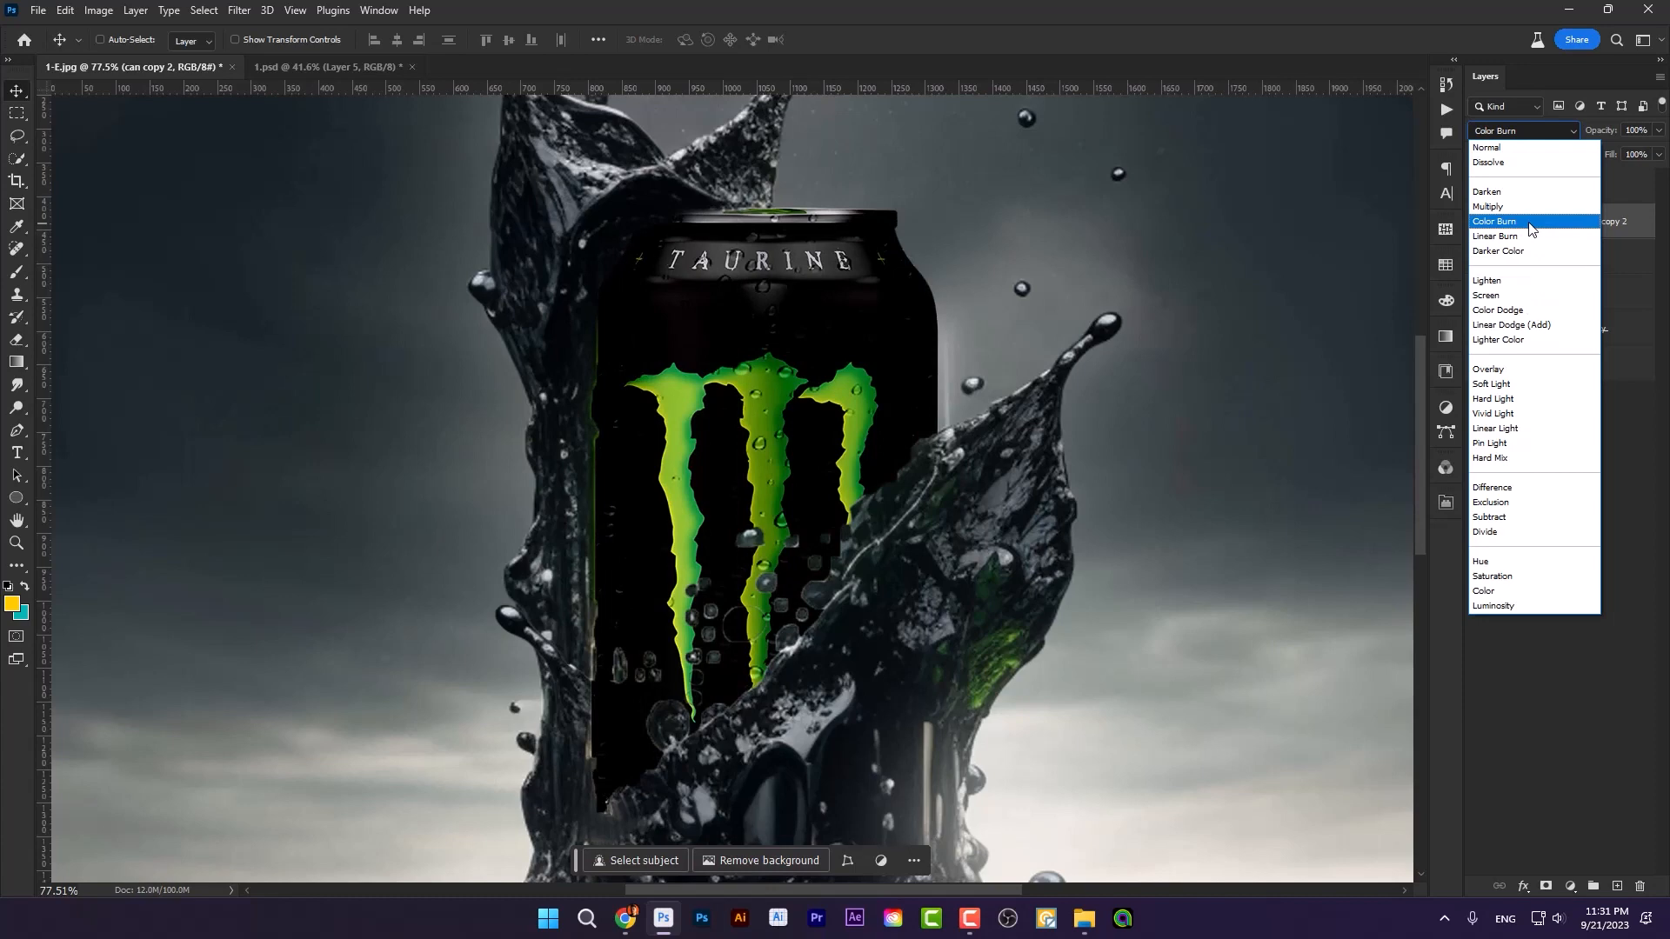
{"action": "left_click", "coordinate": [1529, 228]}
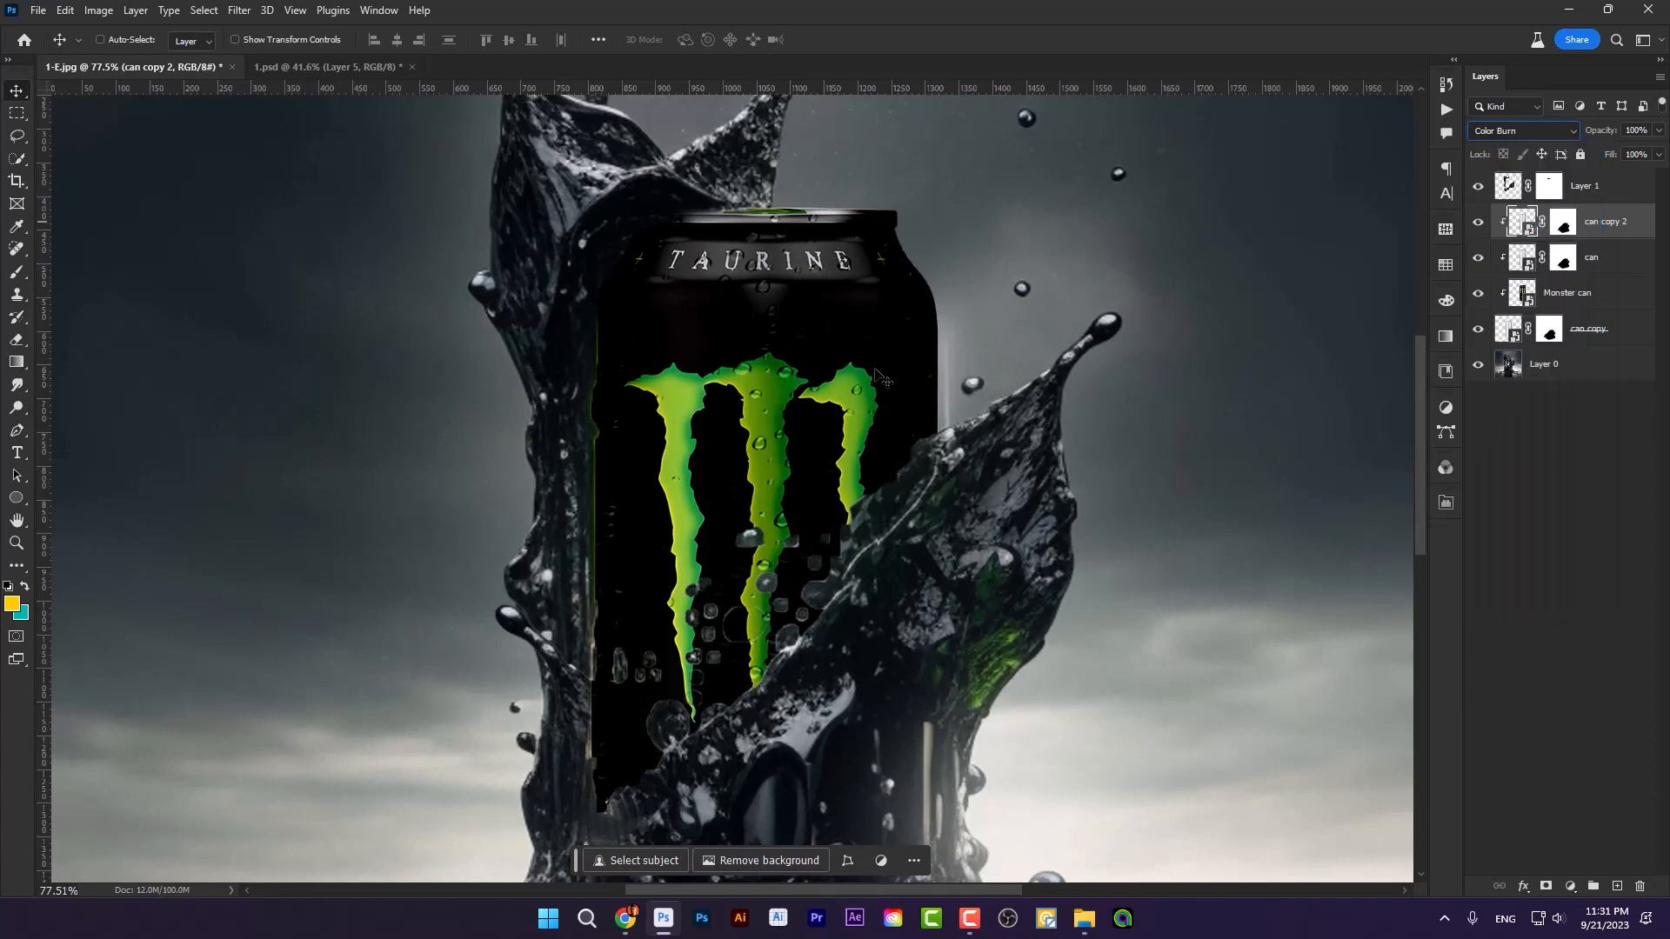
{"action": "left_click", "coordinate": [1651, 267]}
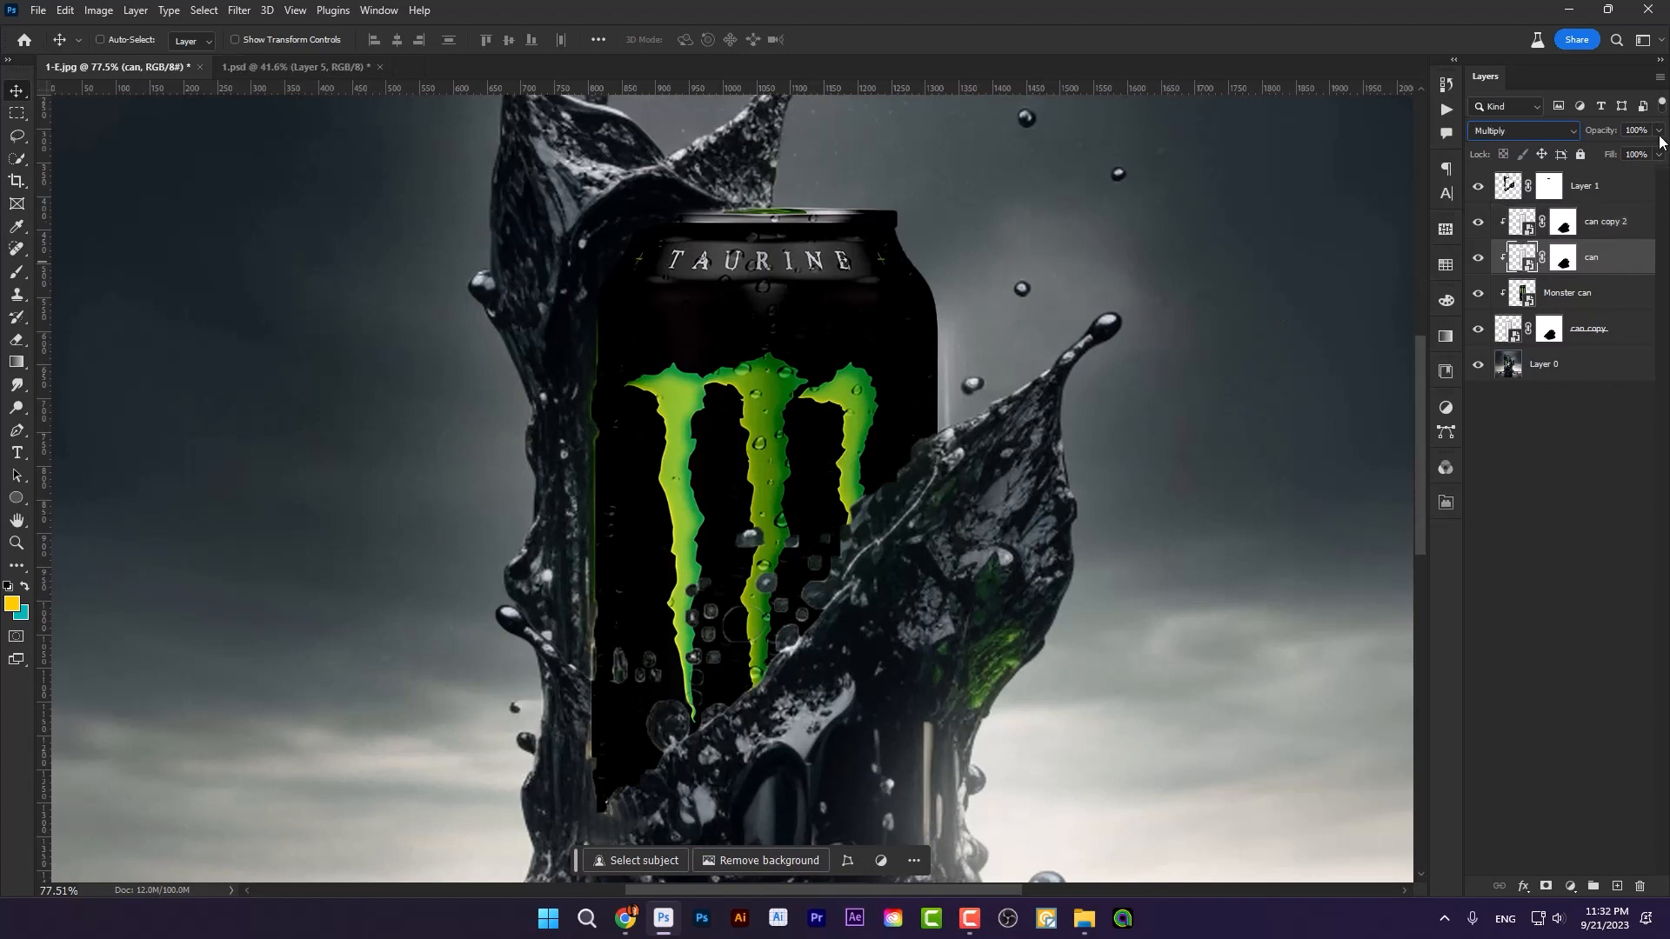
{"action": "left_click", "coordinate": [1630, 153]}
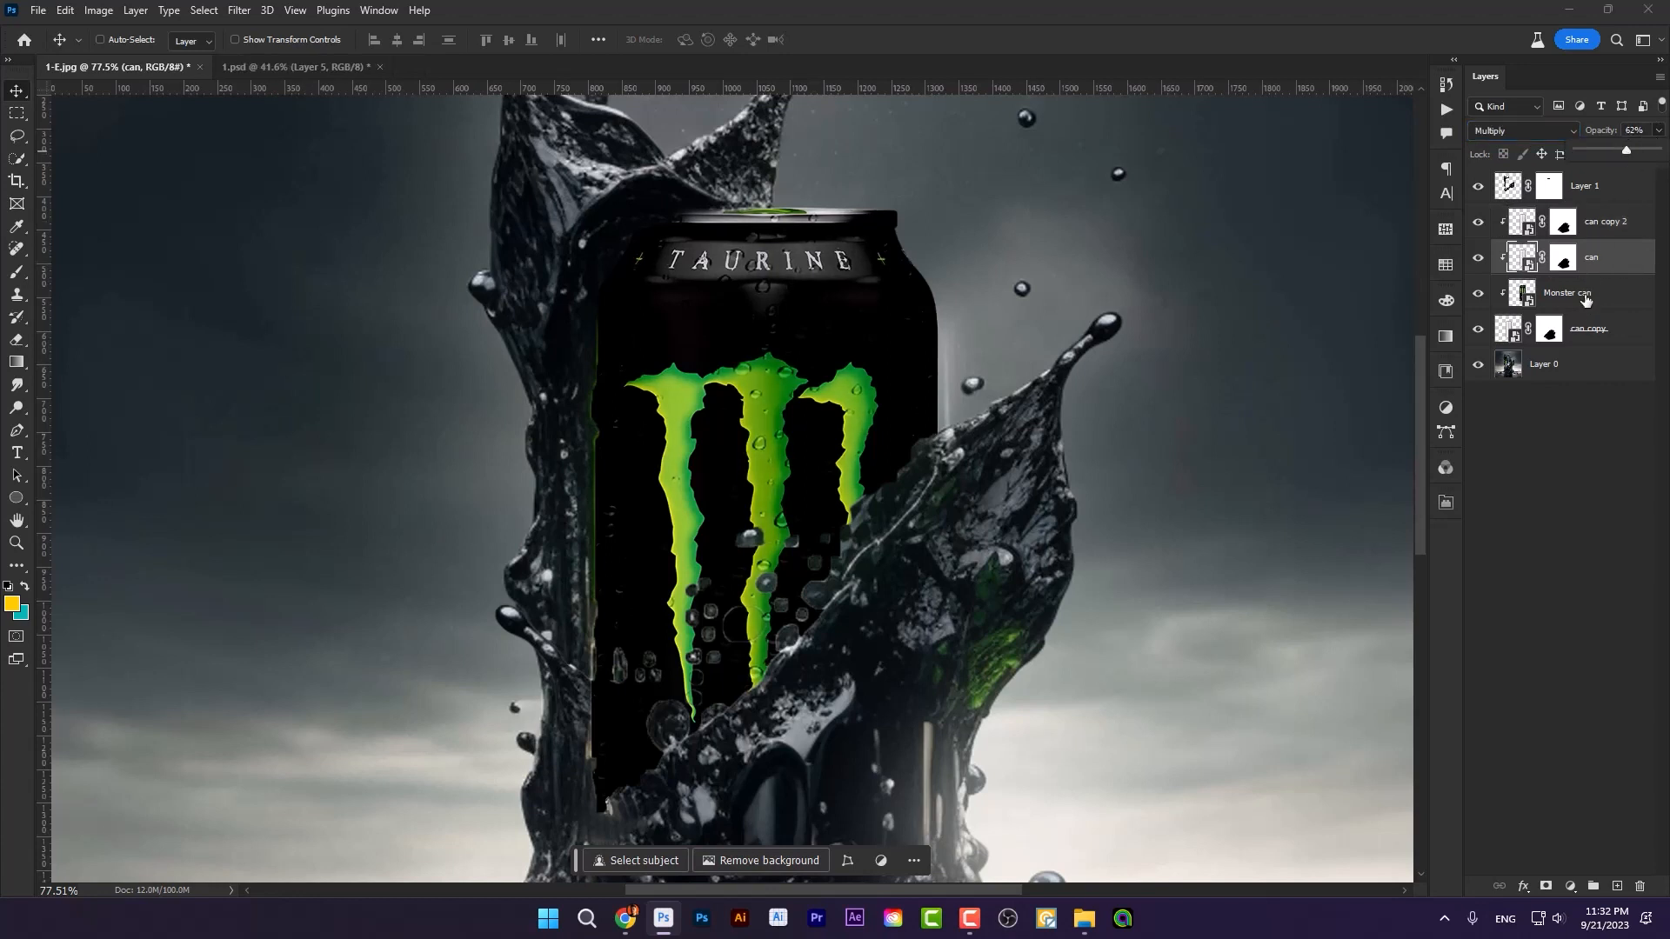
Step: Set the Monster can layer's blend mode to Multiply and its opacity to 80%
{"action": "left_click", "coordinate": [1511, 305]}
{"action": "left_click", "coordinate": [1559, 130]}
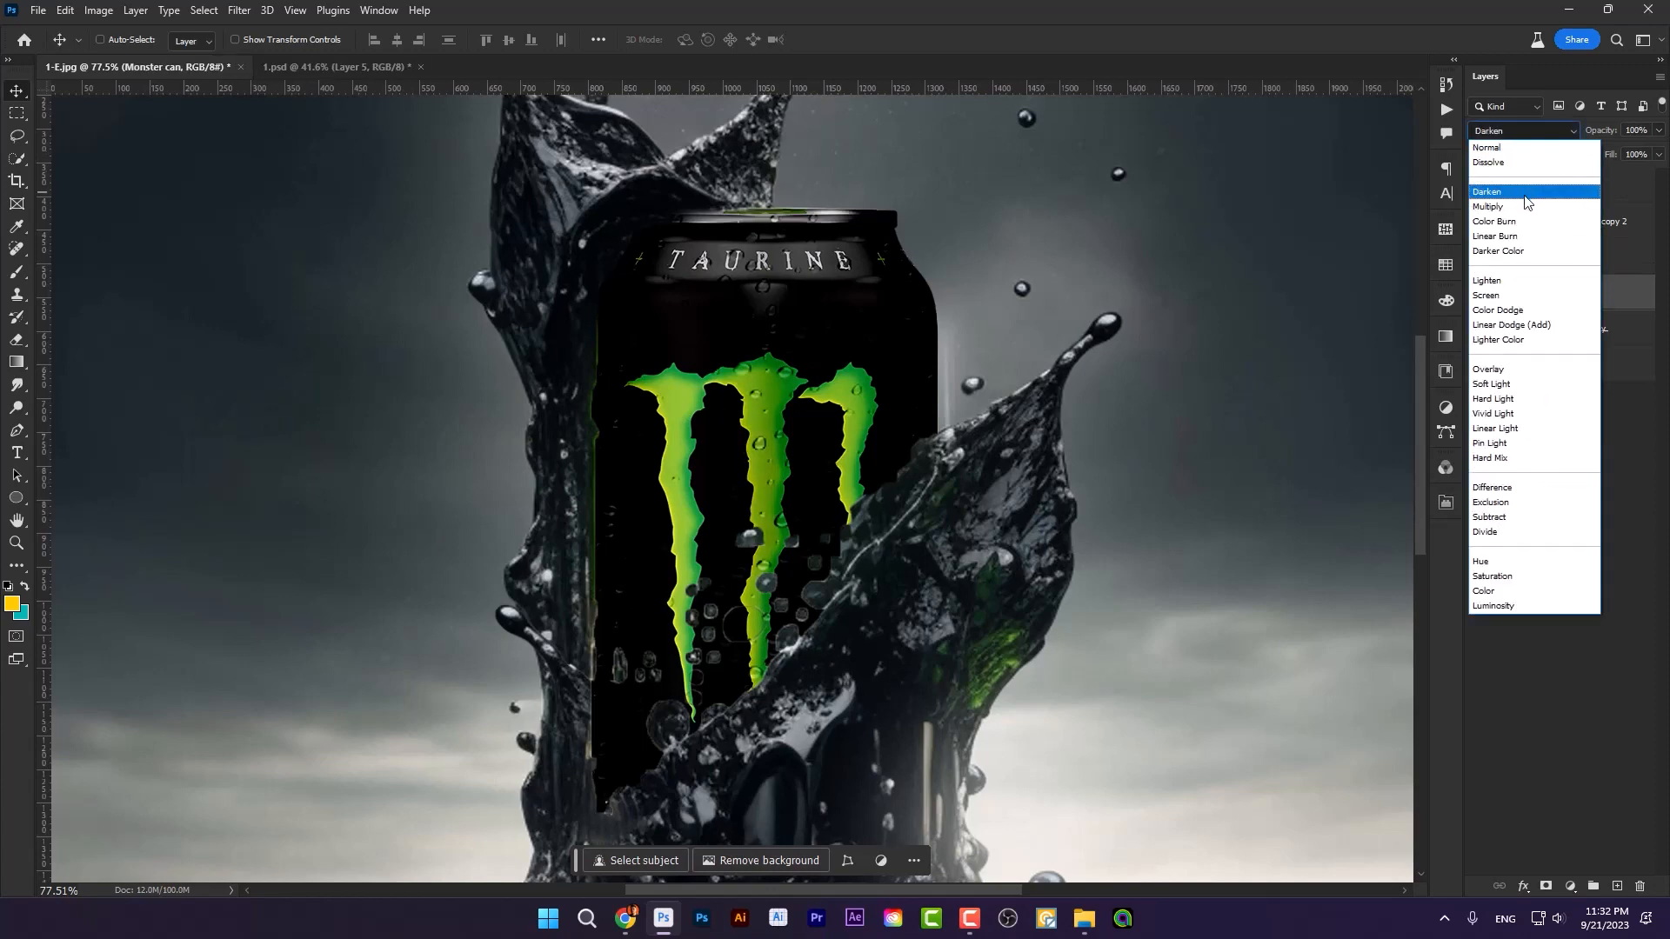
{"action": "left_click", "coordinate": [1524, 207]}
{"action": "left_click", "coordinate": [1659, 131]}
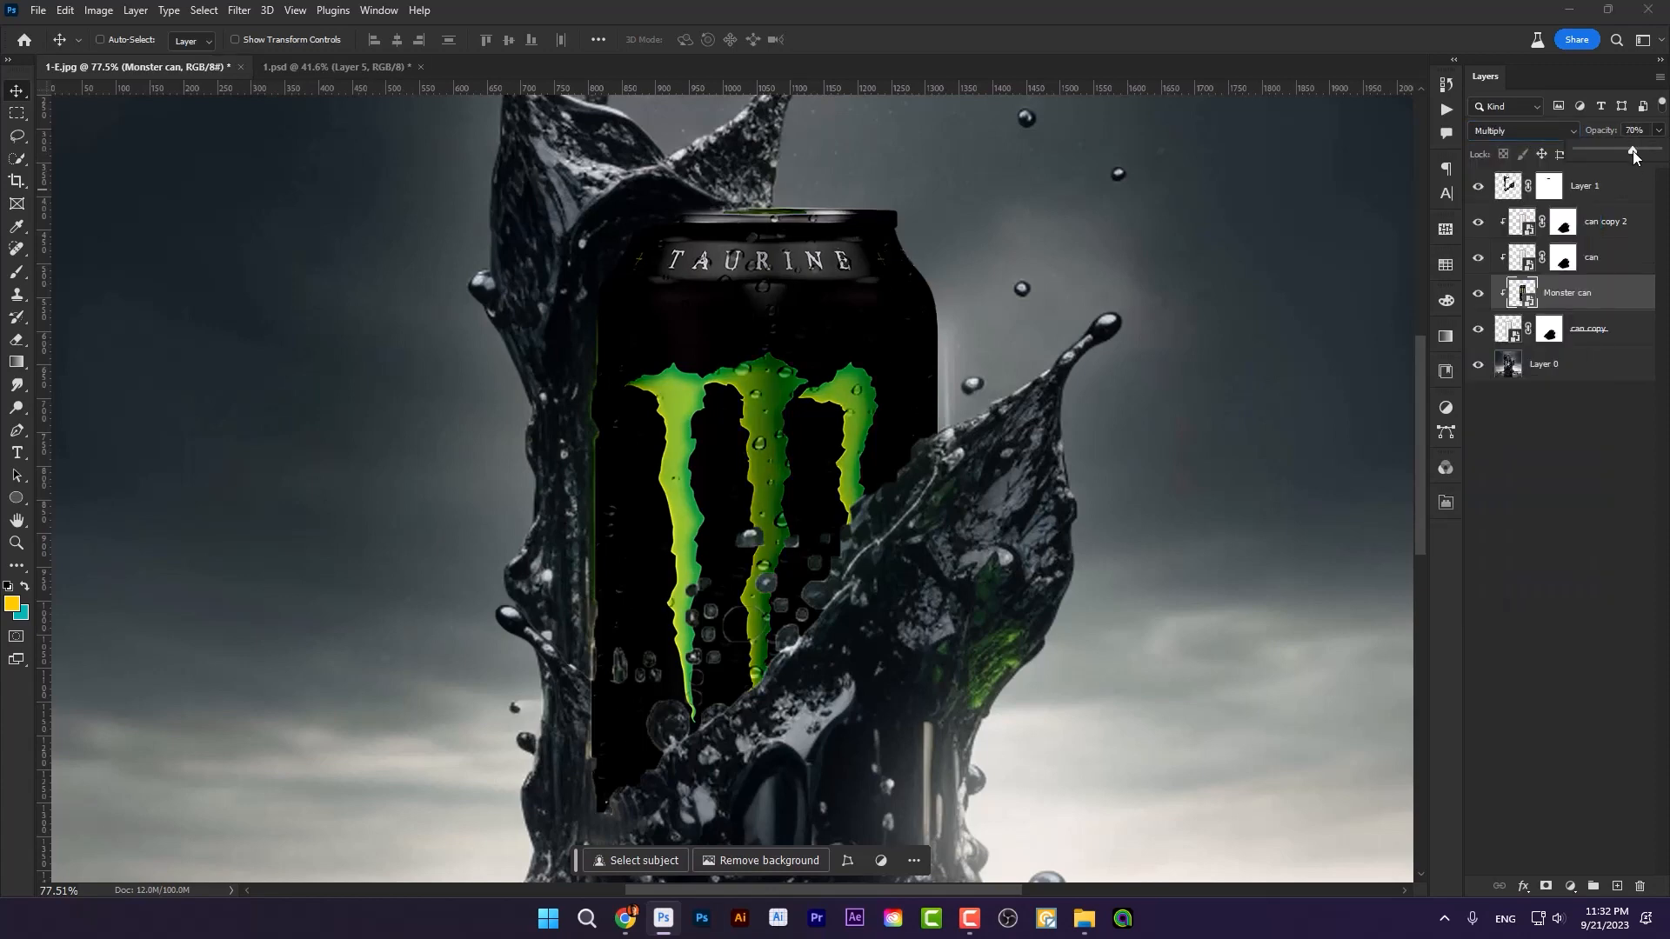
{"action": "left_click_drag", "start_coordinate": [1637, 154], "coordinate": [1640, 154]}
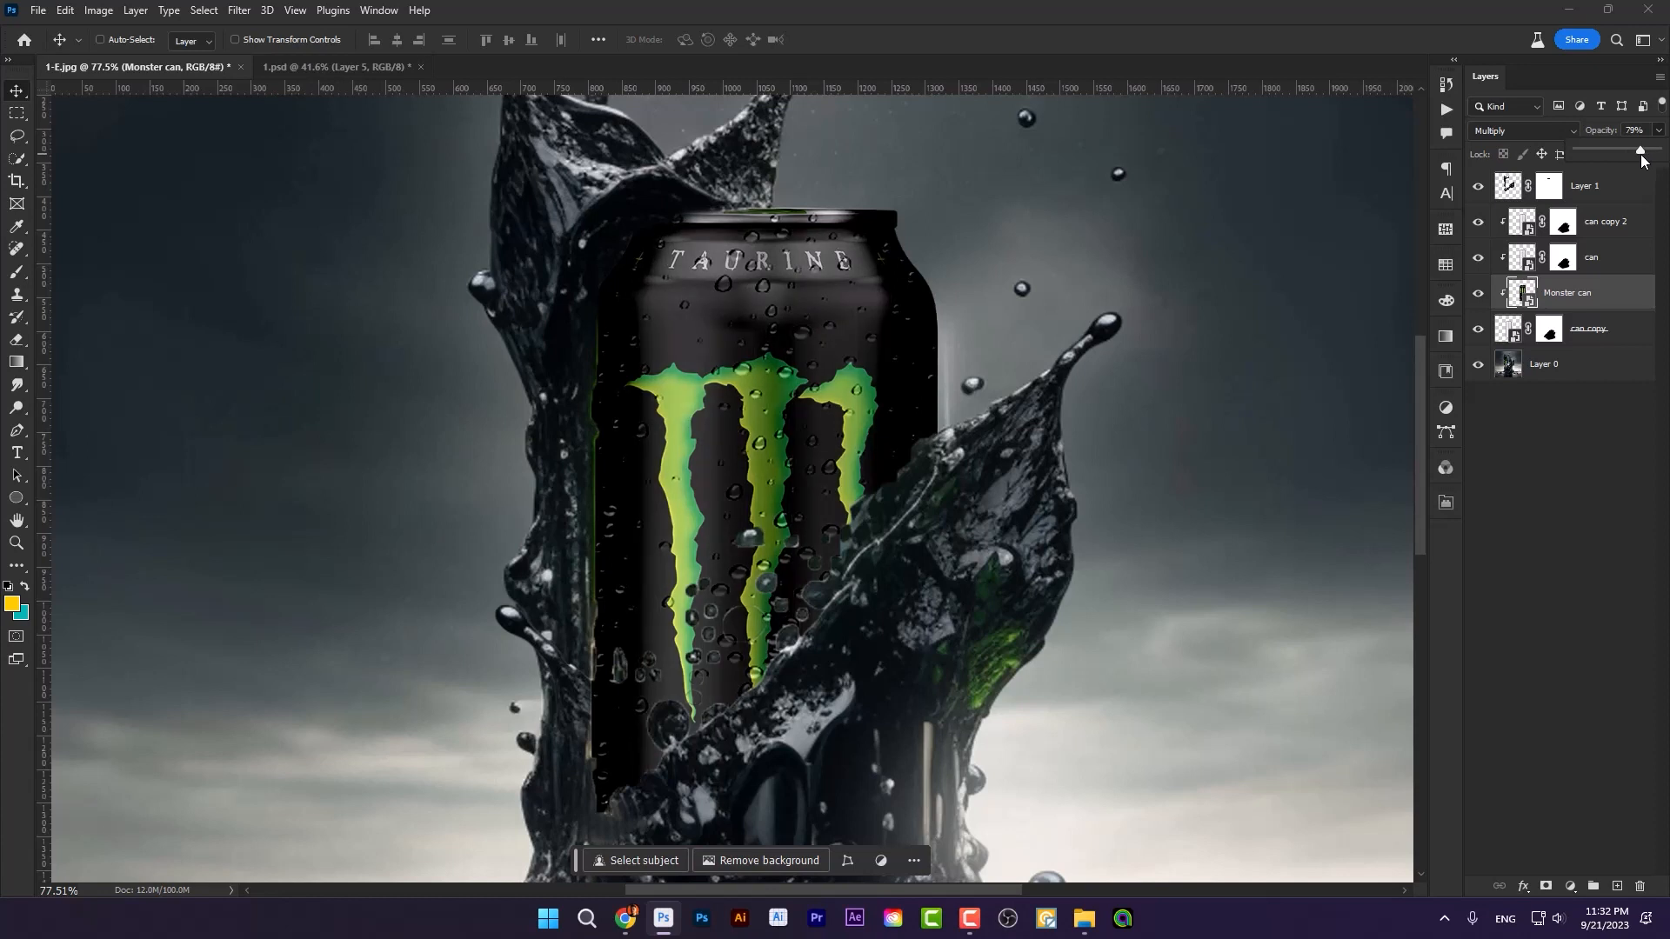
{"action": "left_click", "coordinate": [1631, 151]}
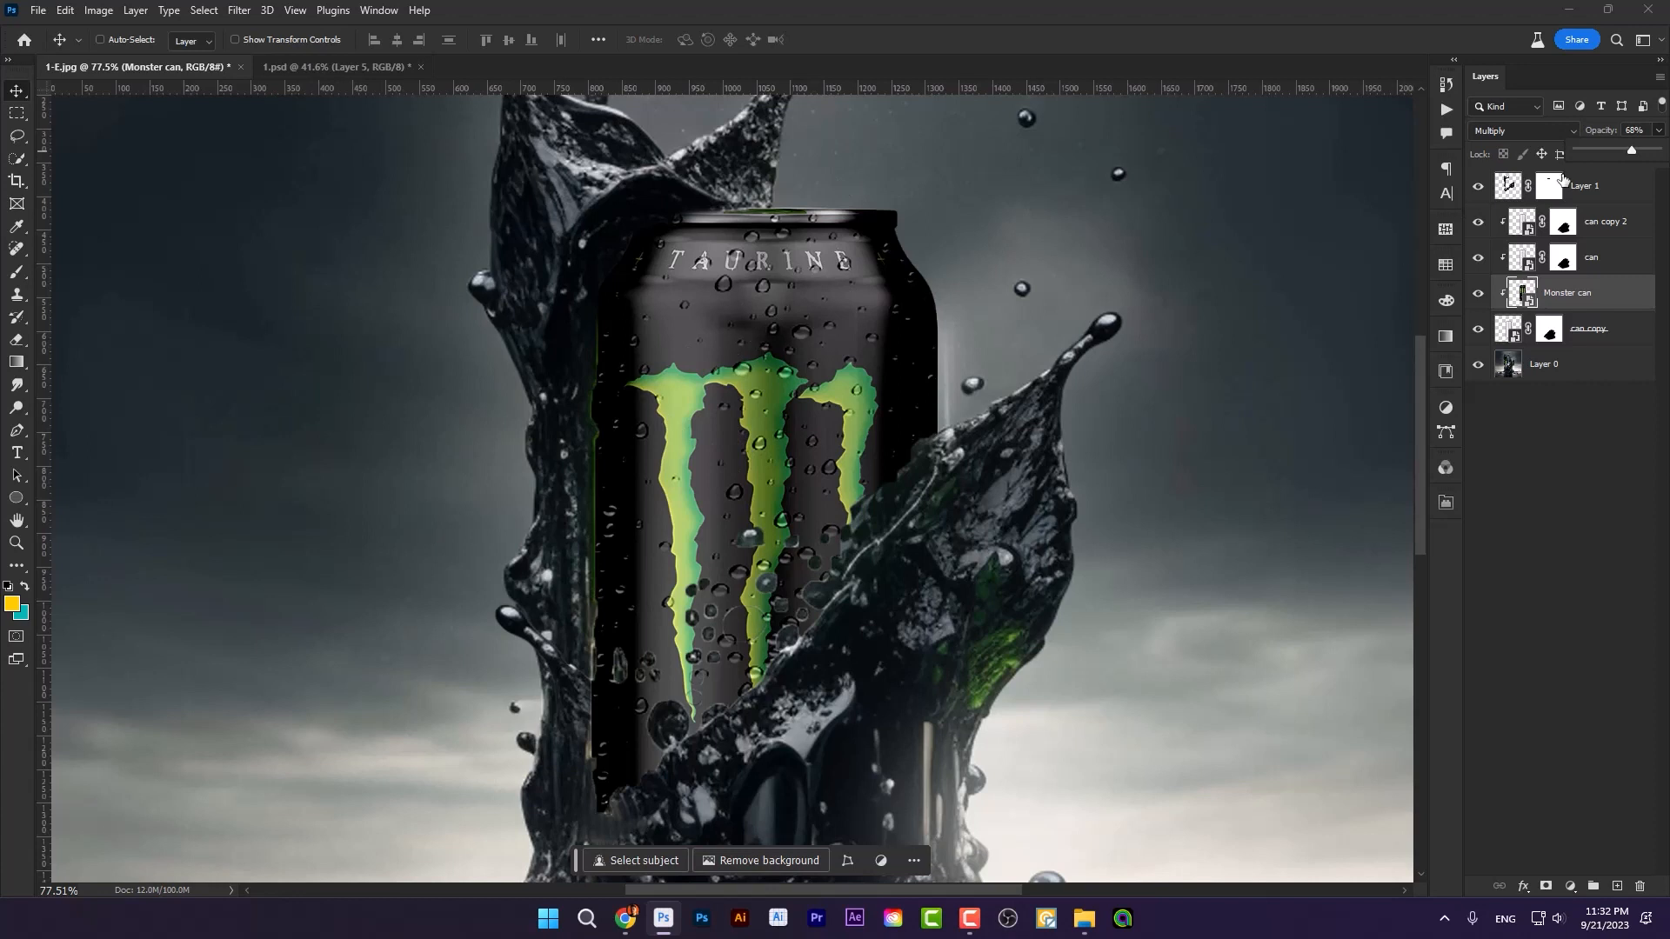
{"action": "left_click_drag", "start_coordinate": [1637, 155], "coordinate": [1642, 159]}
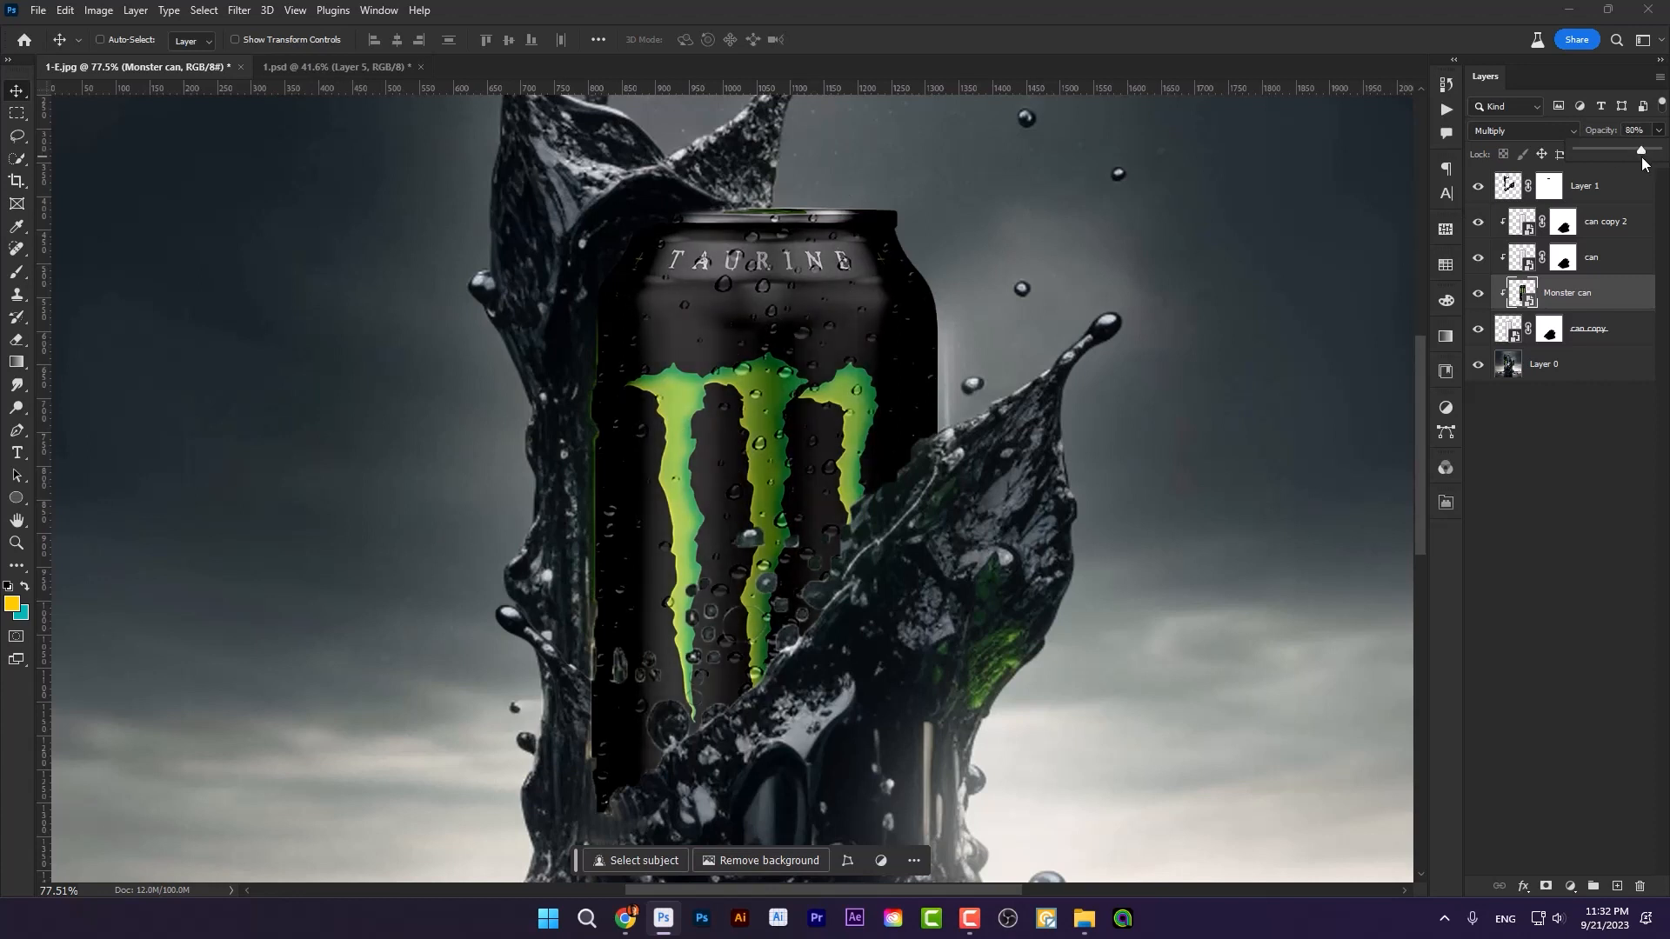
Step: Examine the whole composite and the edge where the diagonal splash overlaps the can
{"action": "scroll", "coordinate": [916, 501], "scroll_direction": "down", "scroll_amount": 4}
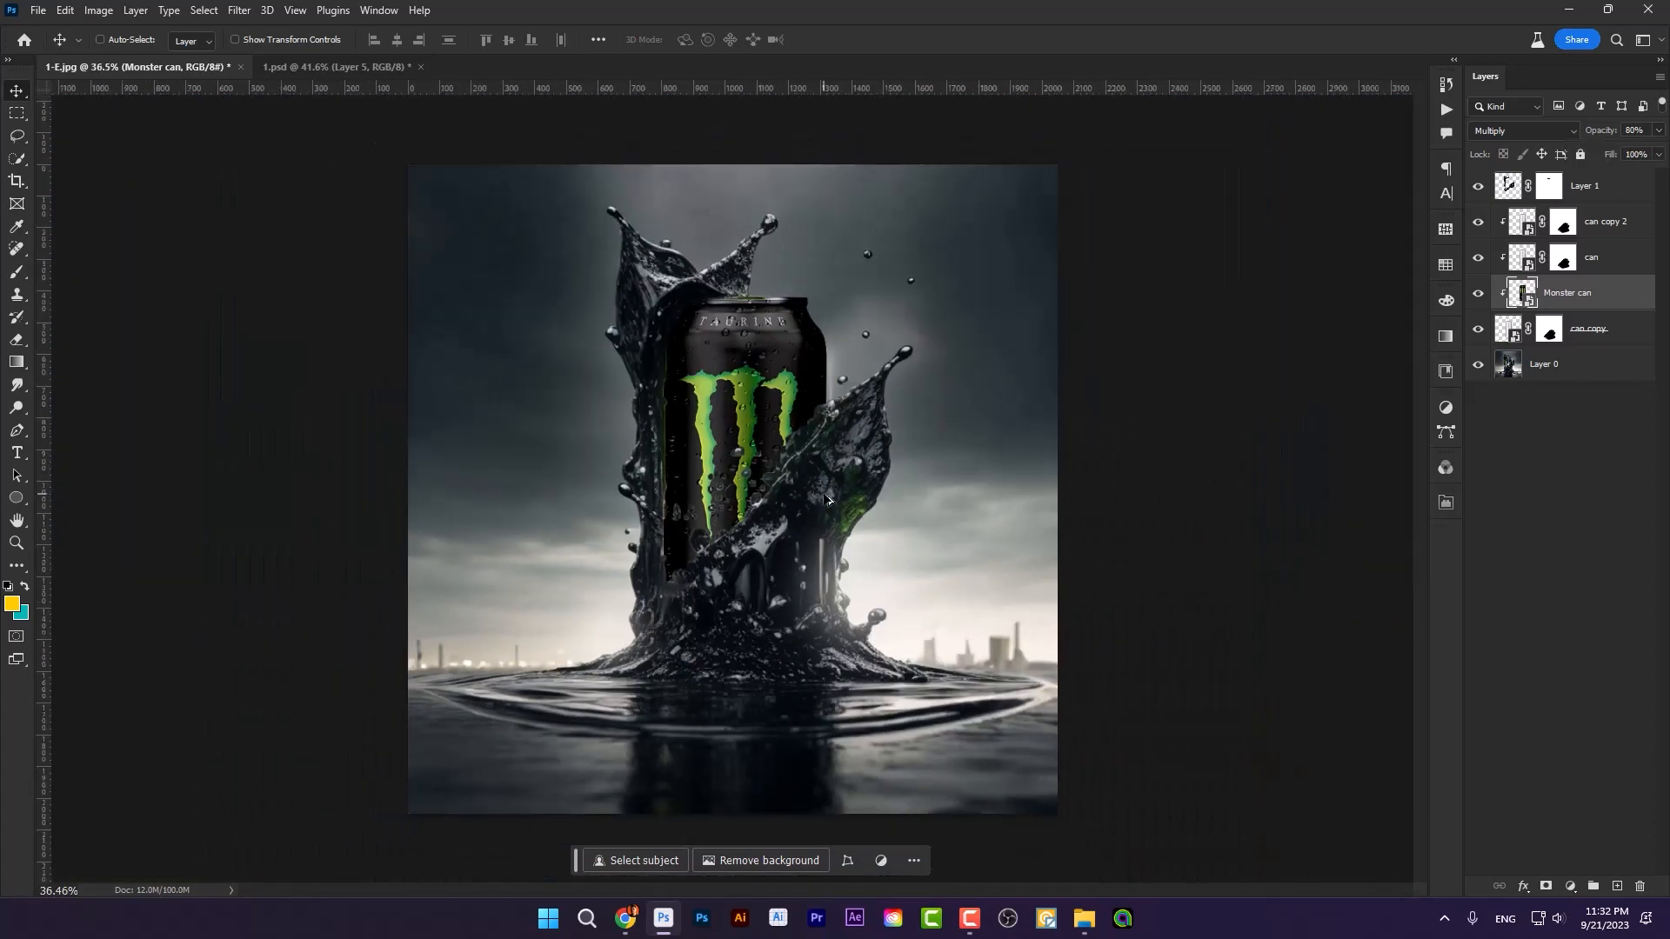
{"action": "scroll", "coordinate": [797, 461], "scroll_direction": "up", "scroll_amount": 5}
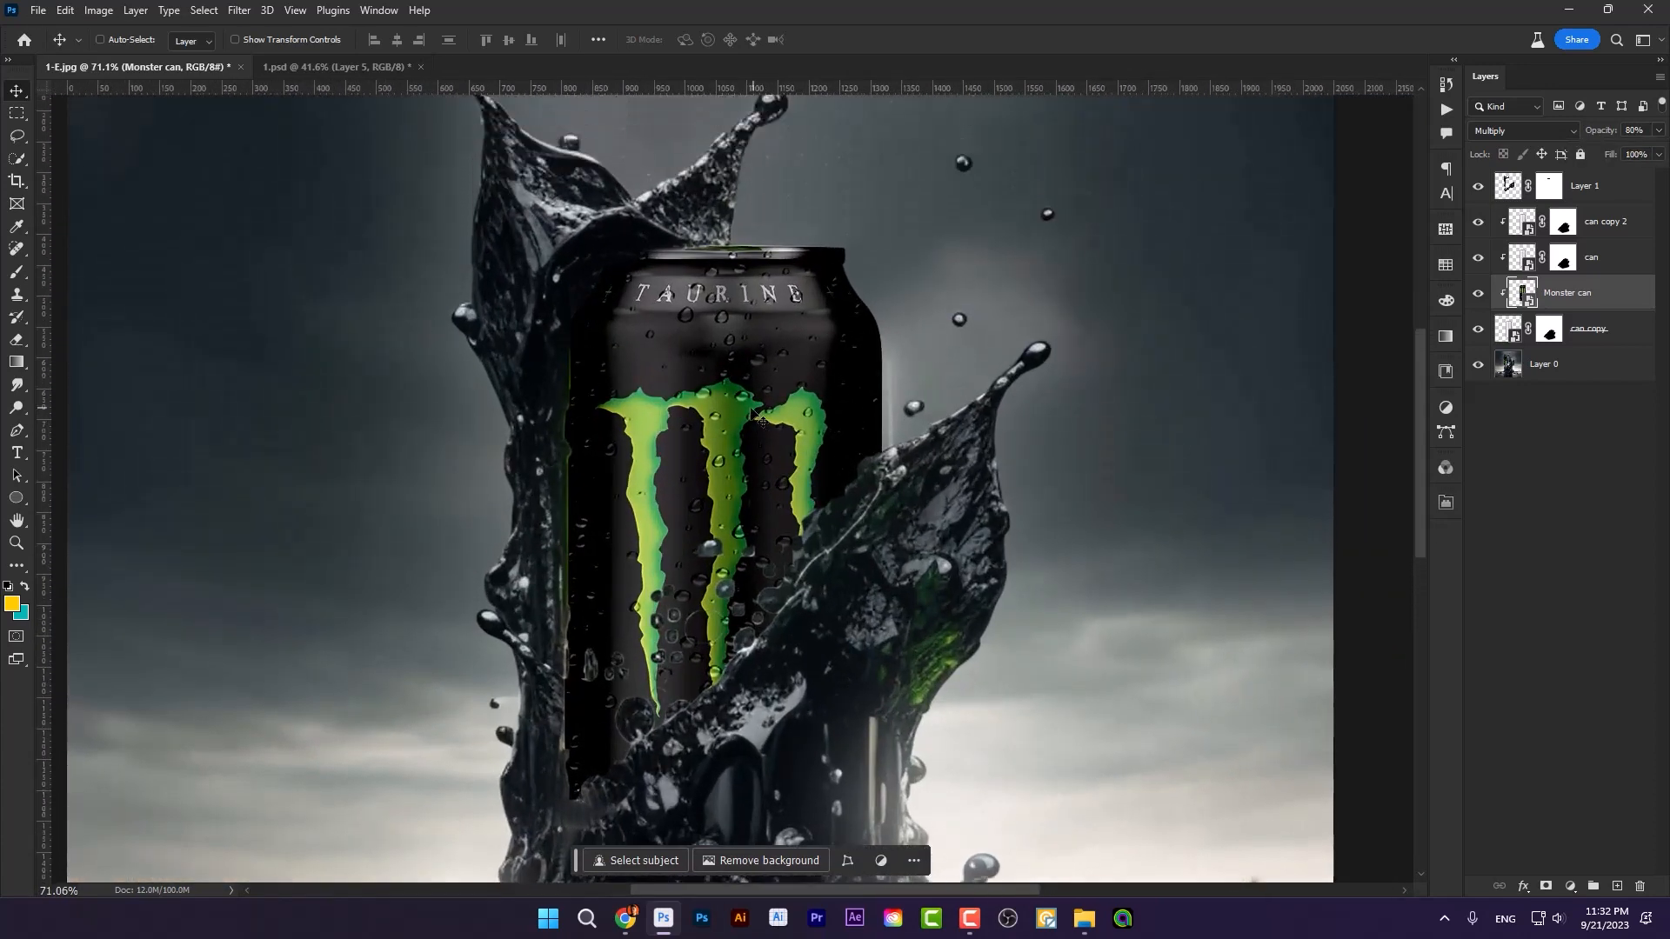
{"action": "scroll", "coordinate": [738, 439], "scroll_direction": "down", "scroll_amount": 1}
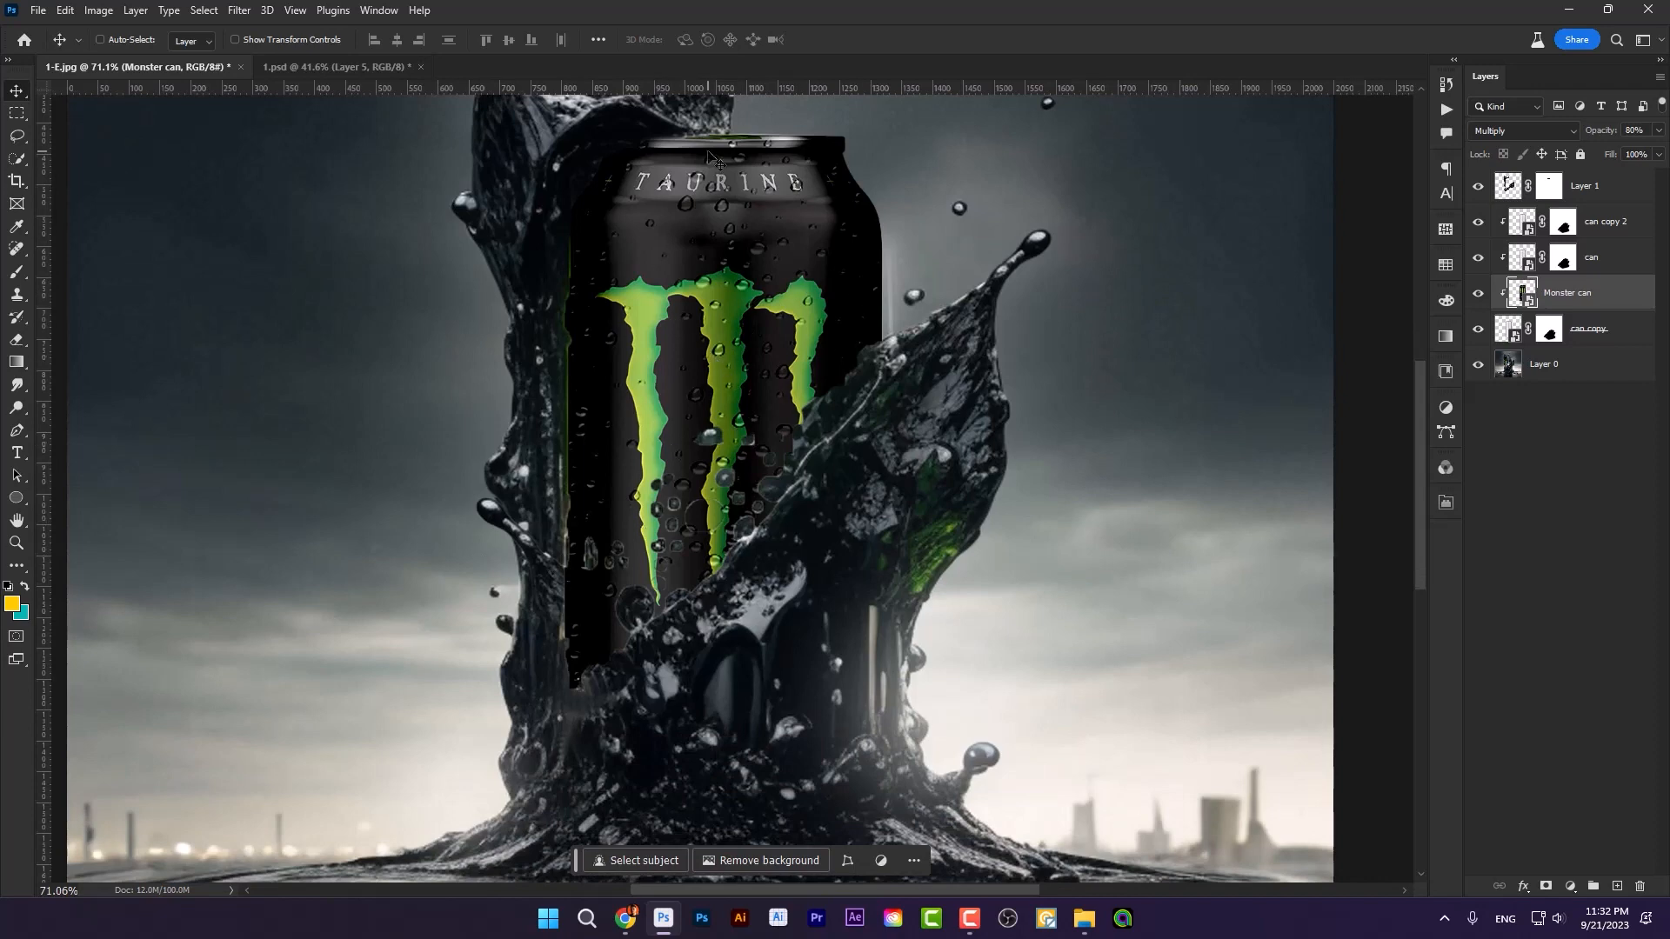
{"action": "scroll", "coordinate": [661, 237], "scroll_direction": "up", "scroll_amount": 1}
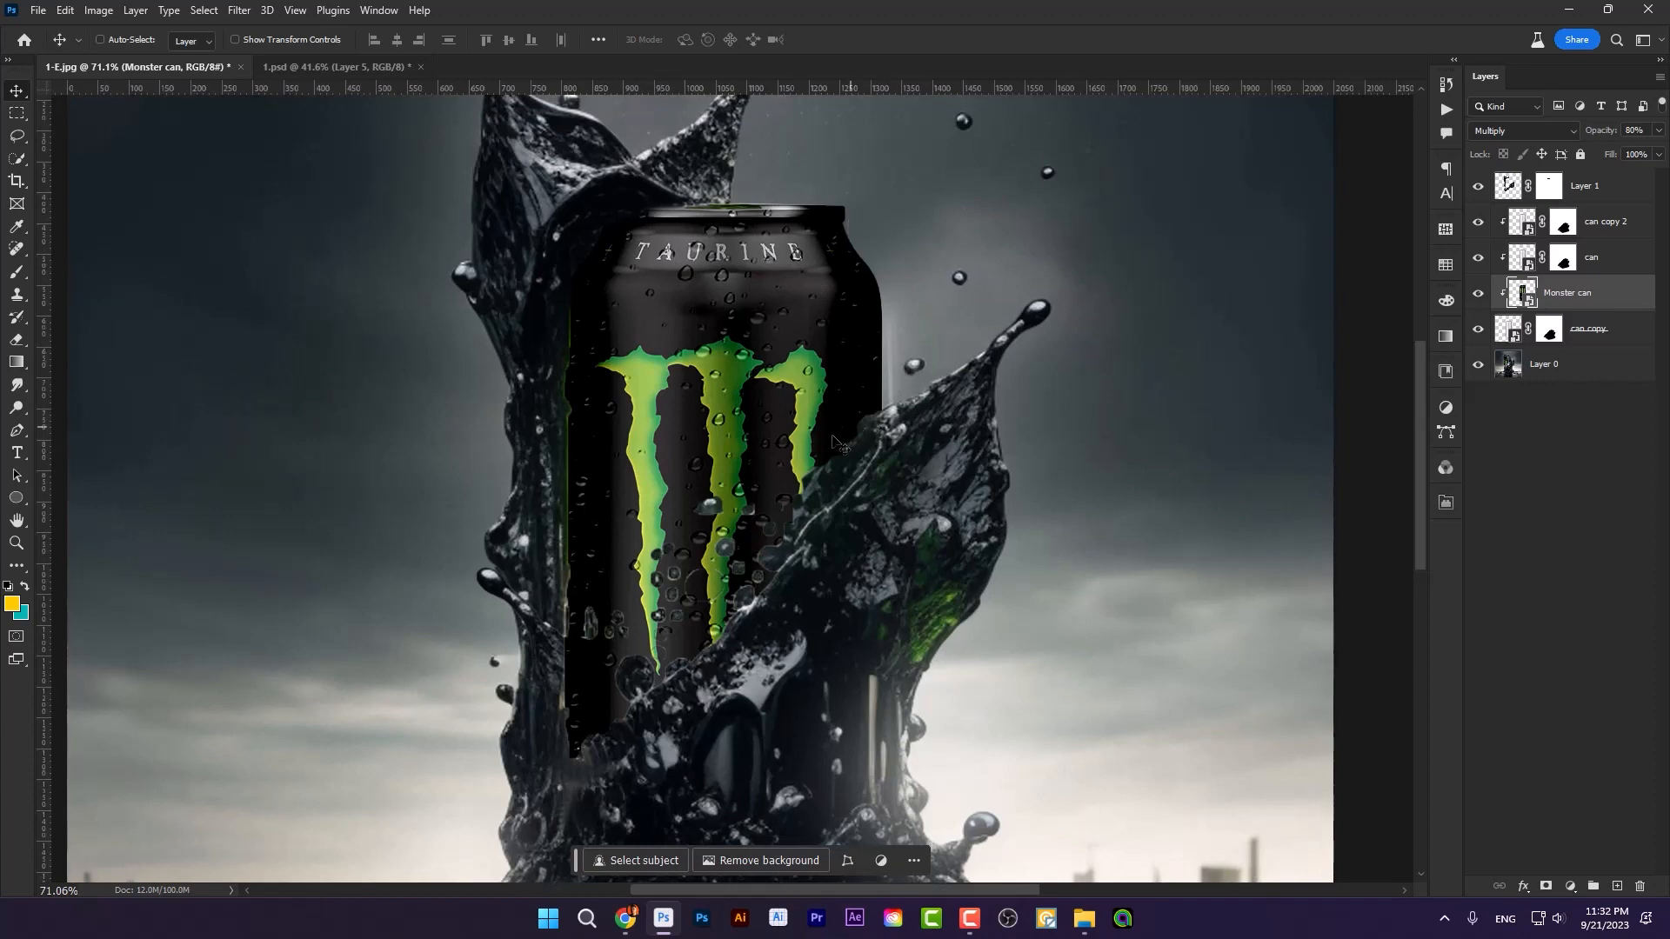
{"action": "scroll", "coordinate": [924, 461], "scroll_direction": "up", "scroll_amount": 5}
{"action": "scroll", "coordinate": [922, 453], "scroll_direction": "up", "scroll_amount": 3}
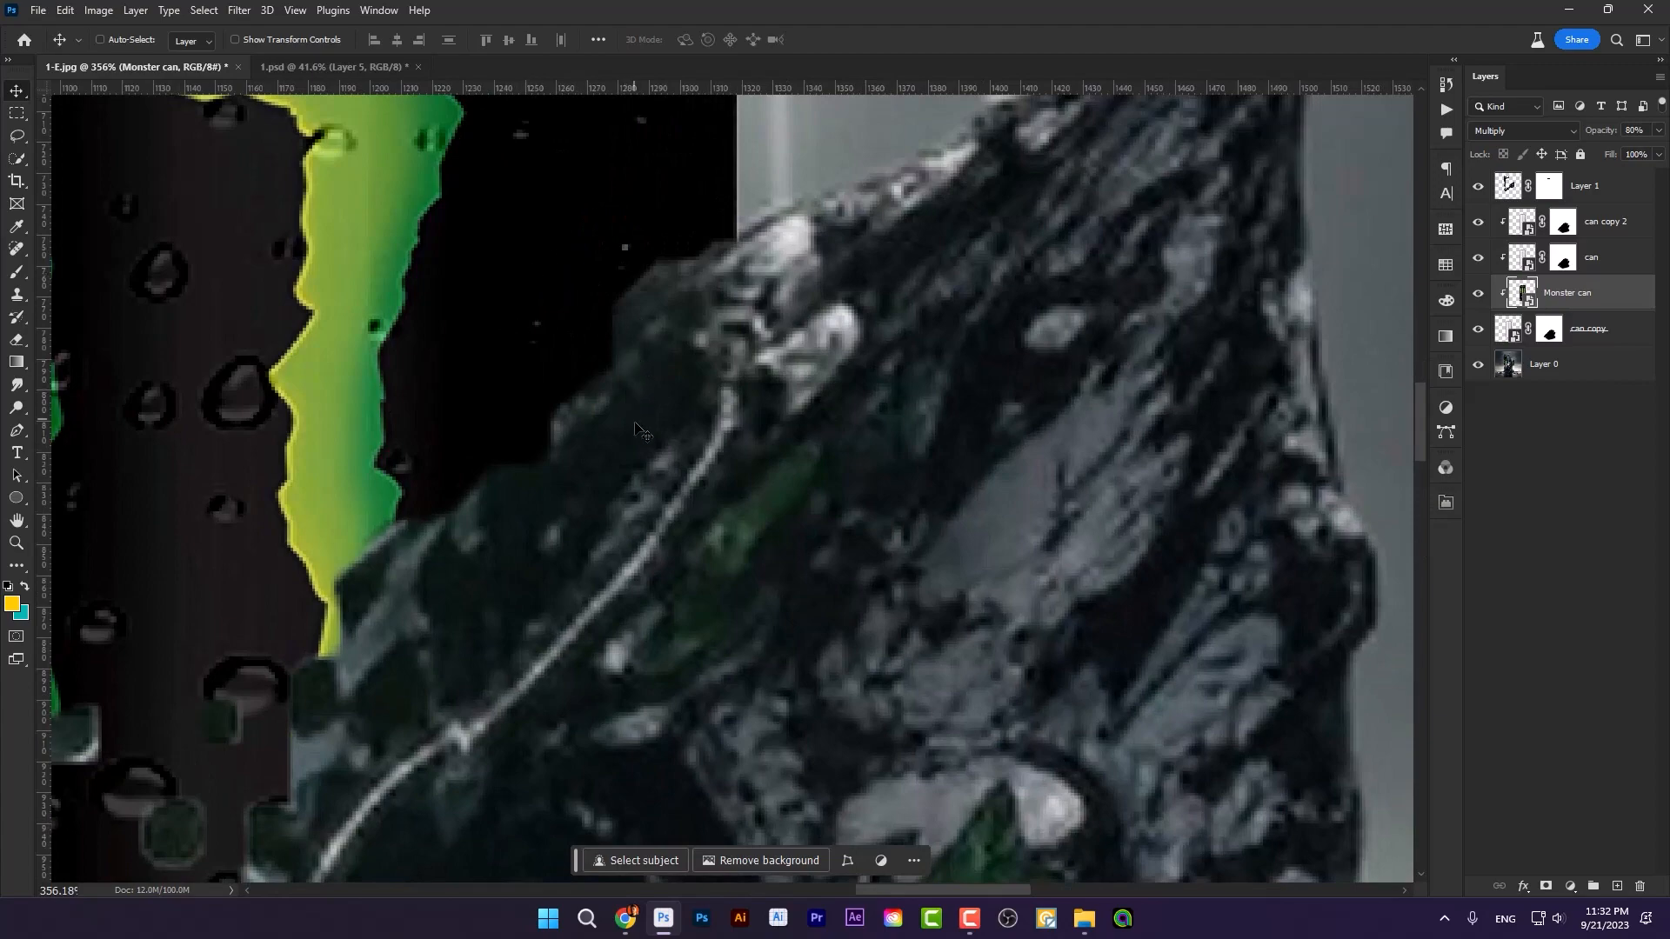
{"action": "scroll", "coordinate": [672, 385], "scroll_direction": "down", "scroll_amount": 6}
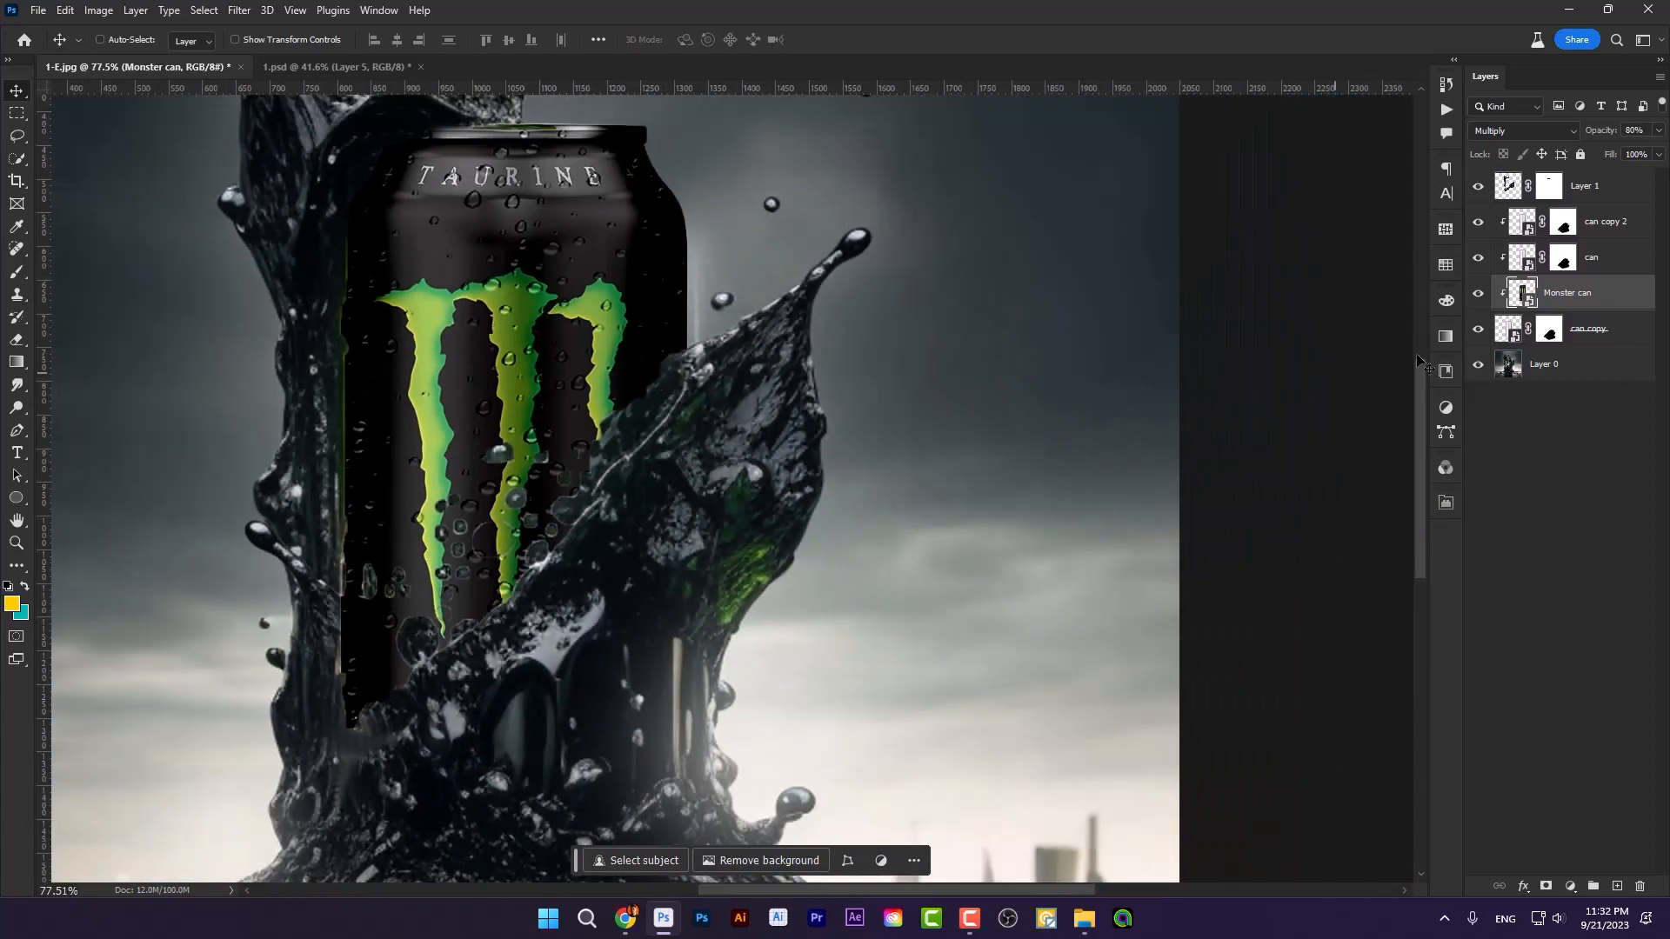
Step: Group the layers from can copy 2 down to can copy and add a Selective Color adjustment layer above the group
{"action": "left_click", "coordinate": [1607, 228]}
{"action": "left_click", "coordinate": [1605, 336], "text": "shift"}
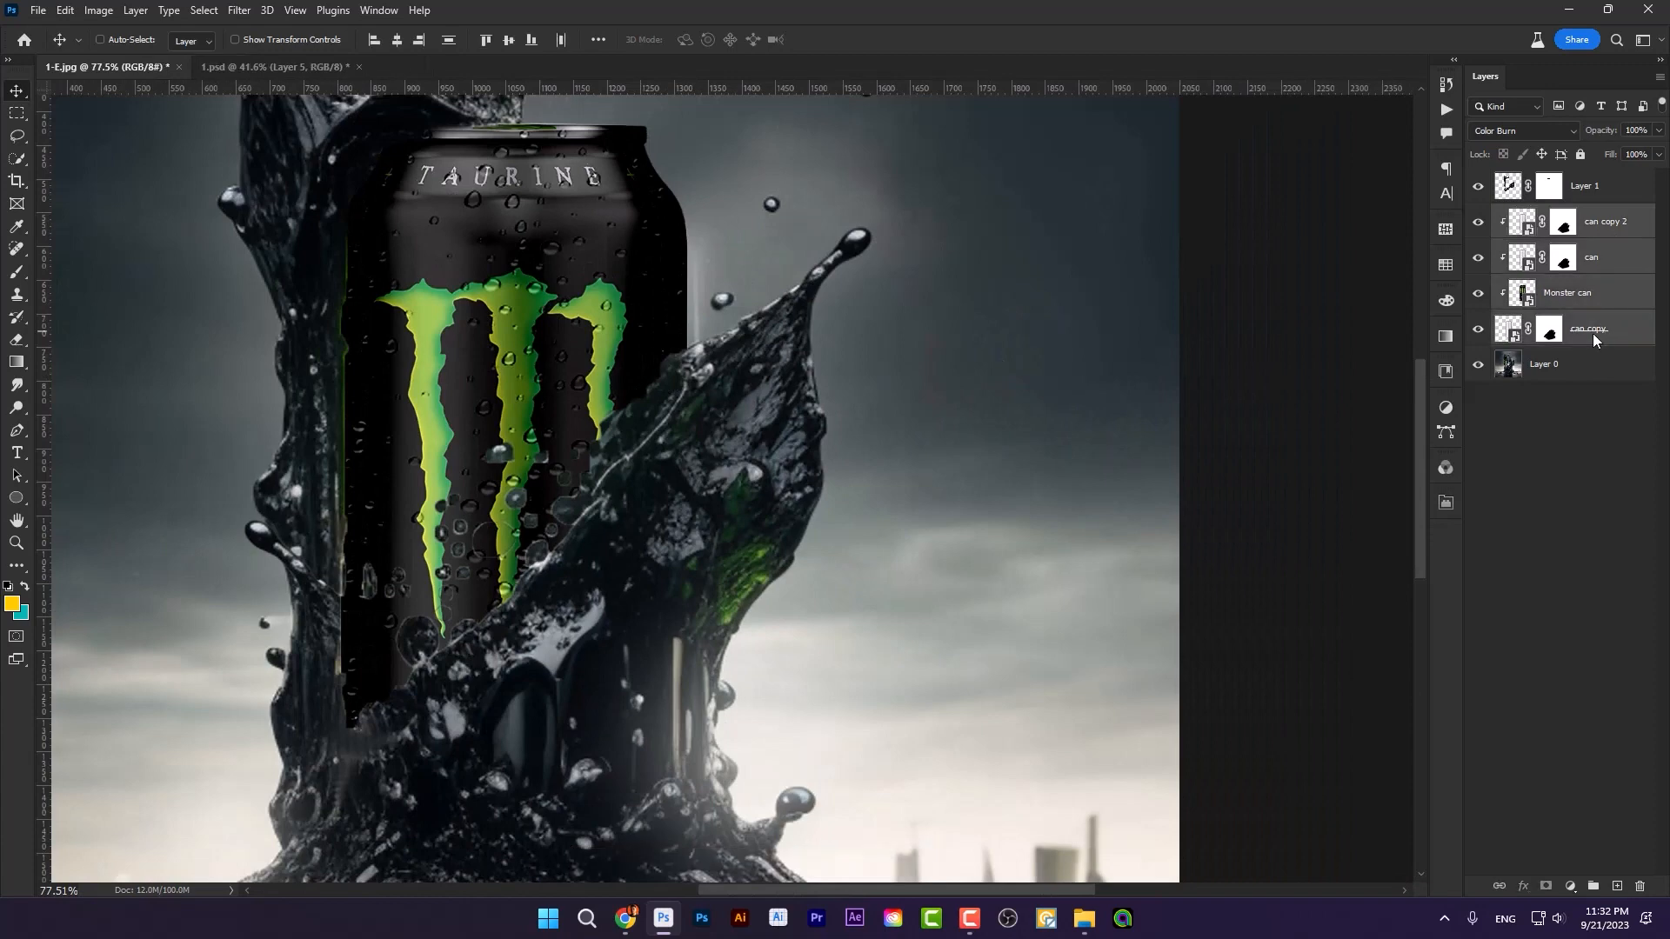
{"action": "key", "text": "ctrl+g"}
{"action": "left_click_drag", "start_coordinate": [690, 301], "coordinate": [640, 327]}
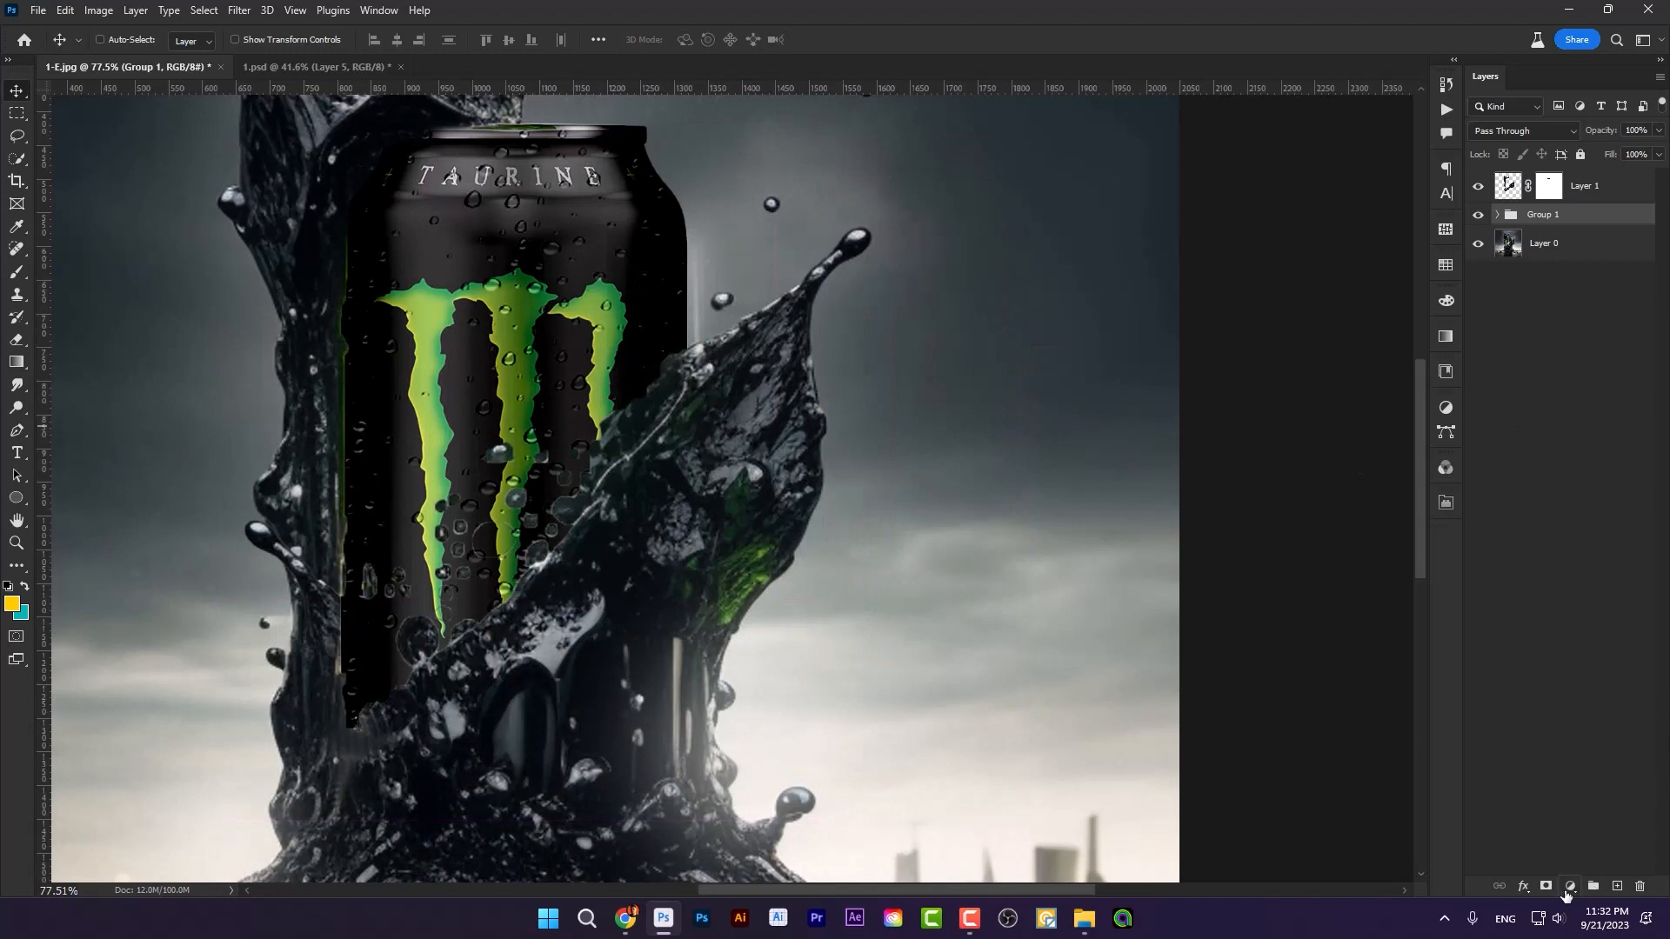
{"action": "left_click", "coordinate": [1571, 886]}
{"action": "left_click", "coordinate": [1557, 880]}
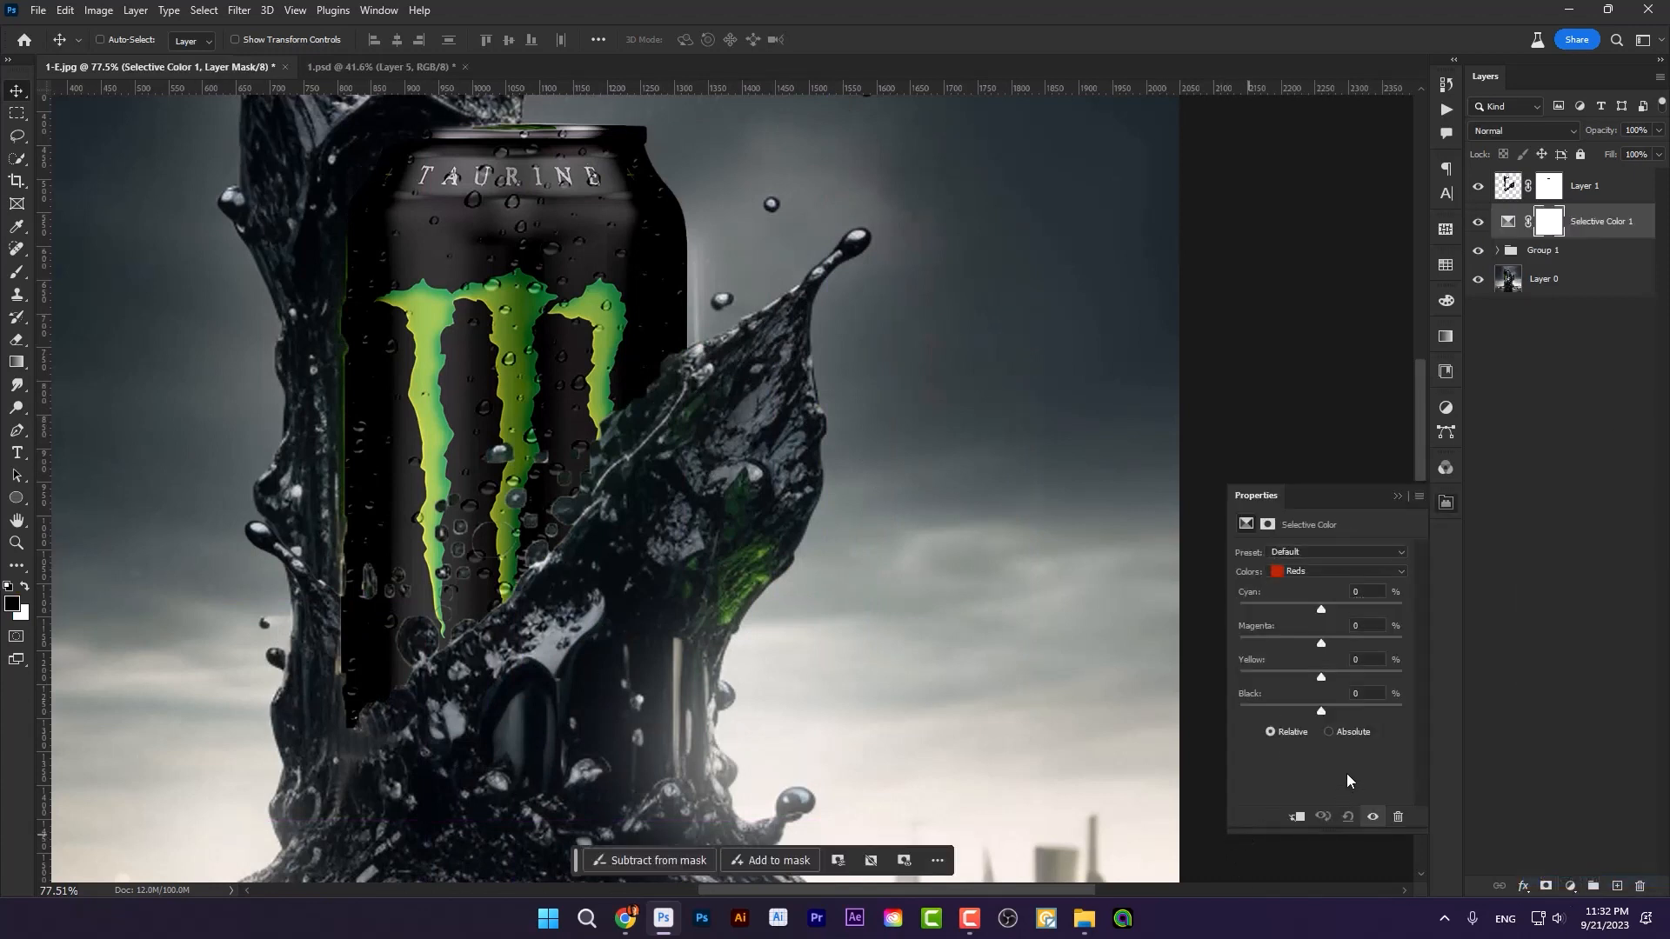
Step: Clip the Selective Color adjustment to Group 1 and set its Blacks to Cyan +10, Magenta +1 and Yellow +3
{"action": "left_click", "coordinate": [1593, 232], "text": "alt"}
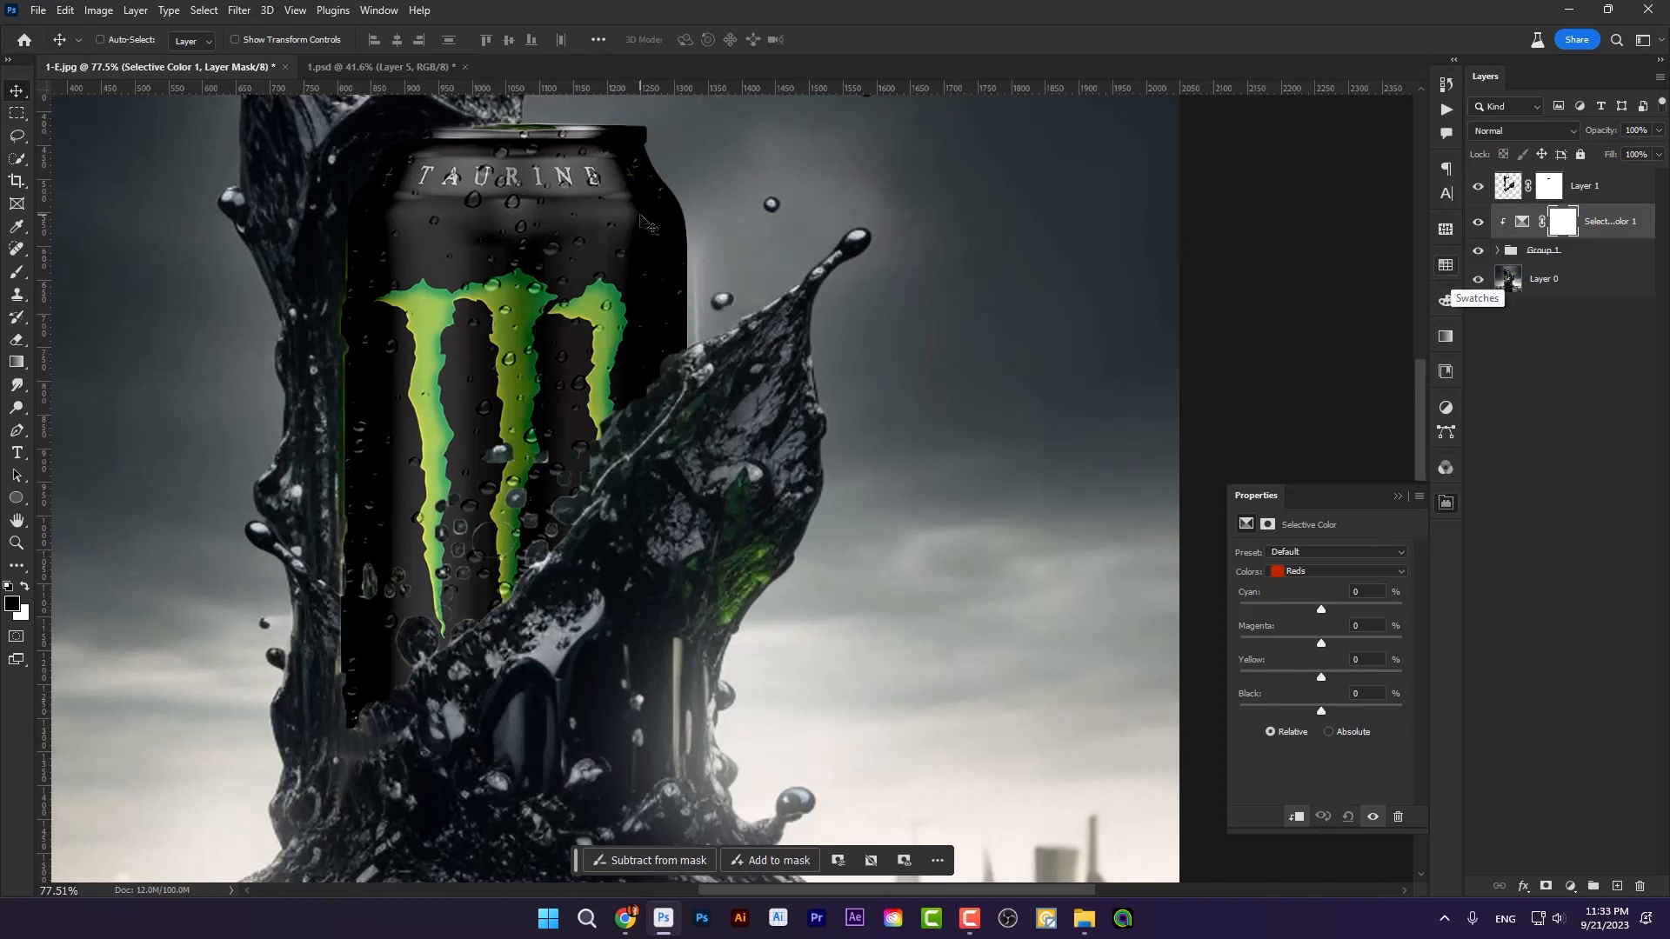
{"action": "left_click_drag", "start_coordinate": [973, 889], "coordinate": [952, 890]}
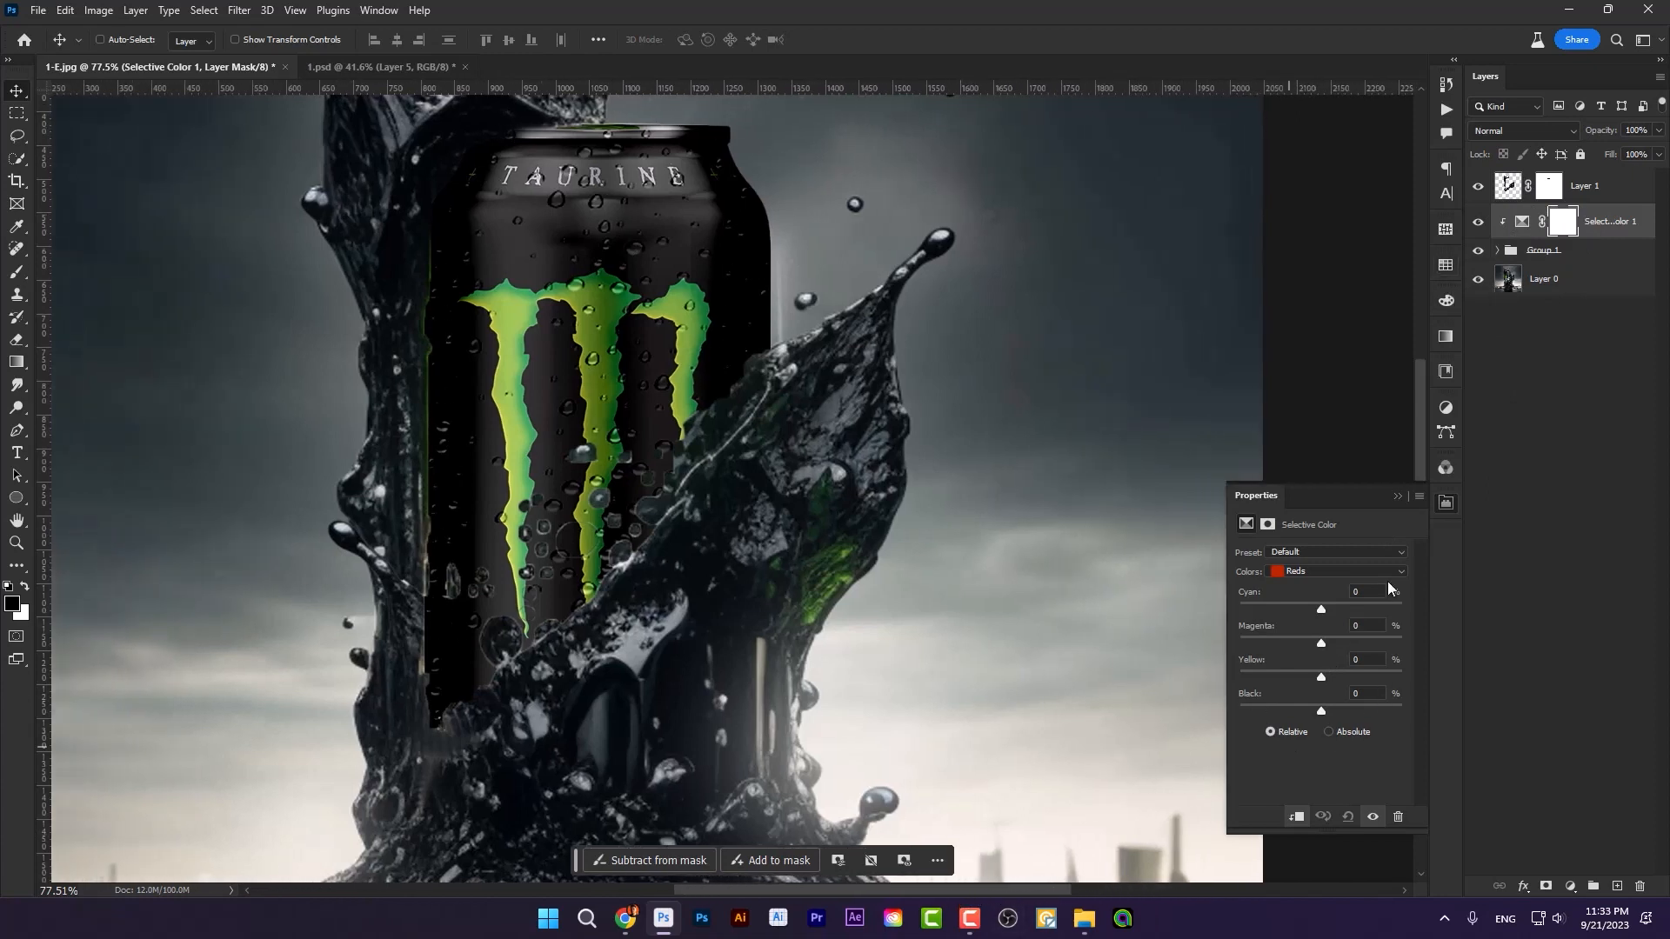
{"action": "left_click", "coordinate": [1306, 572]}
{"action": "left_click", "coordinate": [1323, 698]}
{"action": "left_click_drag", "start_coordinate": [1321, 614], "coordinate": [1324, 613]}
{"action": "left_click_drag", "start_coordinate": [1323, 645], "coordinate": [1326, 649]}
Step: Expand Group 1 and lower the can copy 2 layer's opacity to 96%
{"action": "left_click", "coordinate": [1500, 251]}
{"action": "left_click", "coordinate": [1617, 283]}
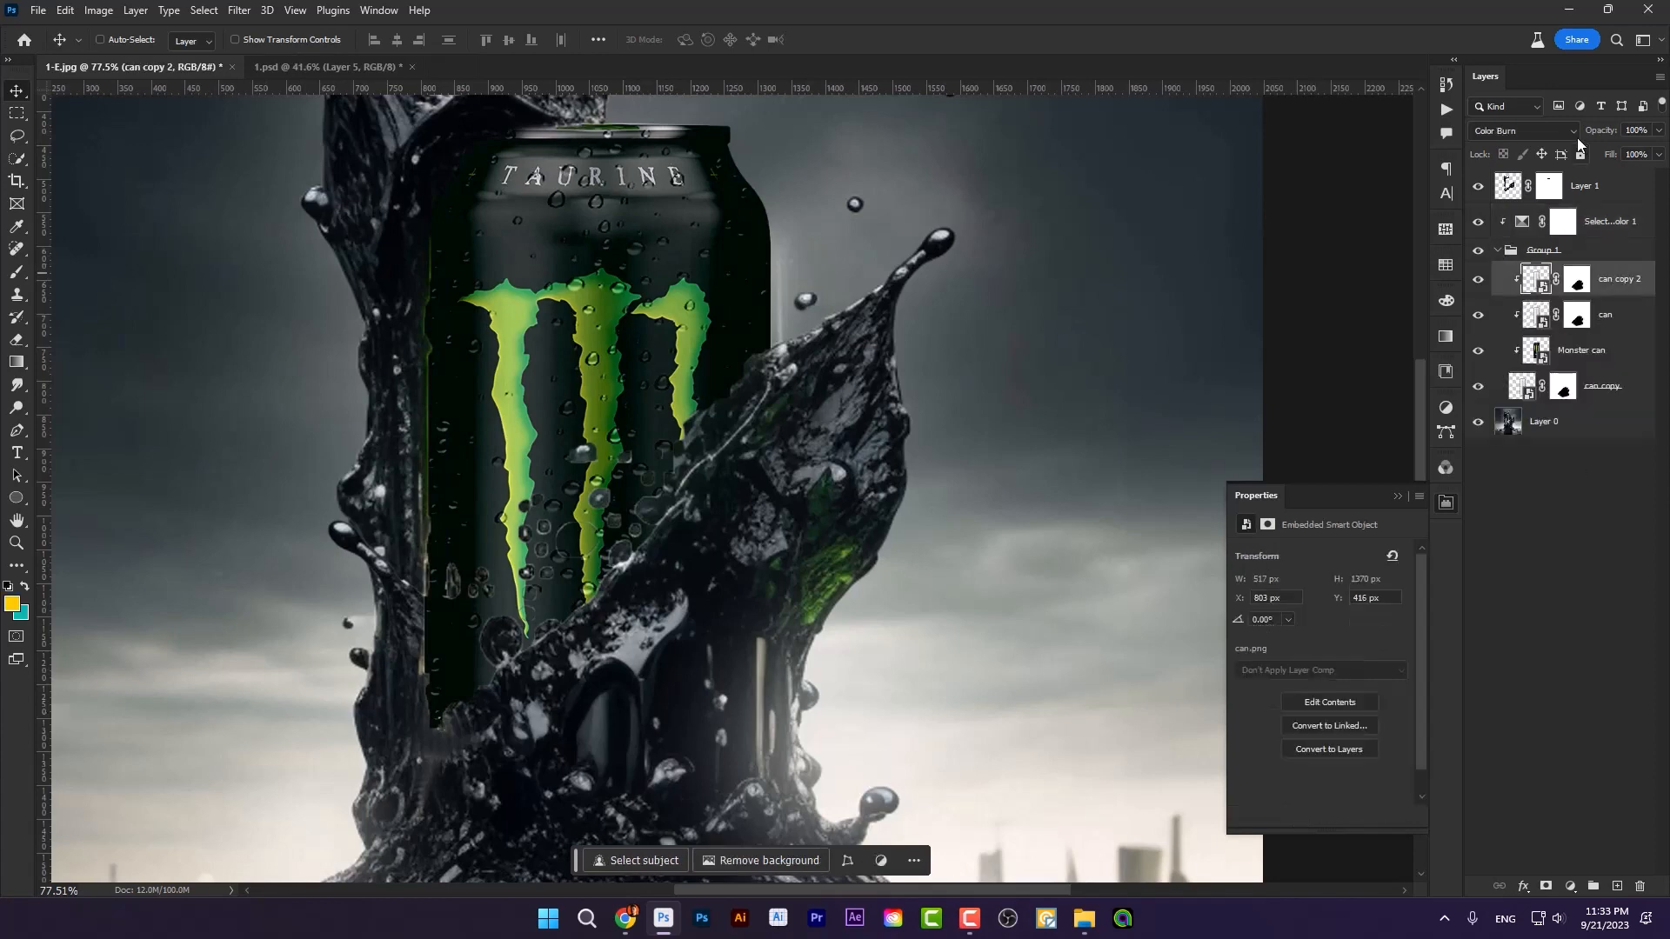
{"action": "left_click", "coordinate": [1658, 131]}
{"action": "left_click_drag", "start_coordinate": [1657, 153], "coordinate": [1650, 155]}
{"action": "left_click", "coordinate": [527, 426]}
{"action": "scroll", "coordinate": [611, 421], "scroll_direction": "down", "scroll_amount": 4}
{"action": "scroll", "coordinate": [383, 336], "scroll_direction": "up", "scroll_amount": 3}
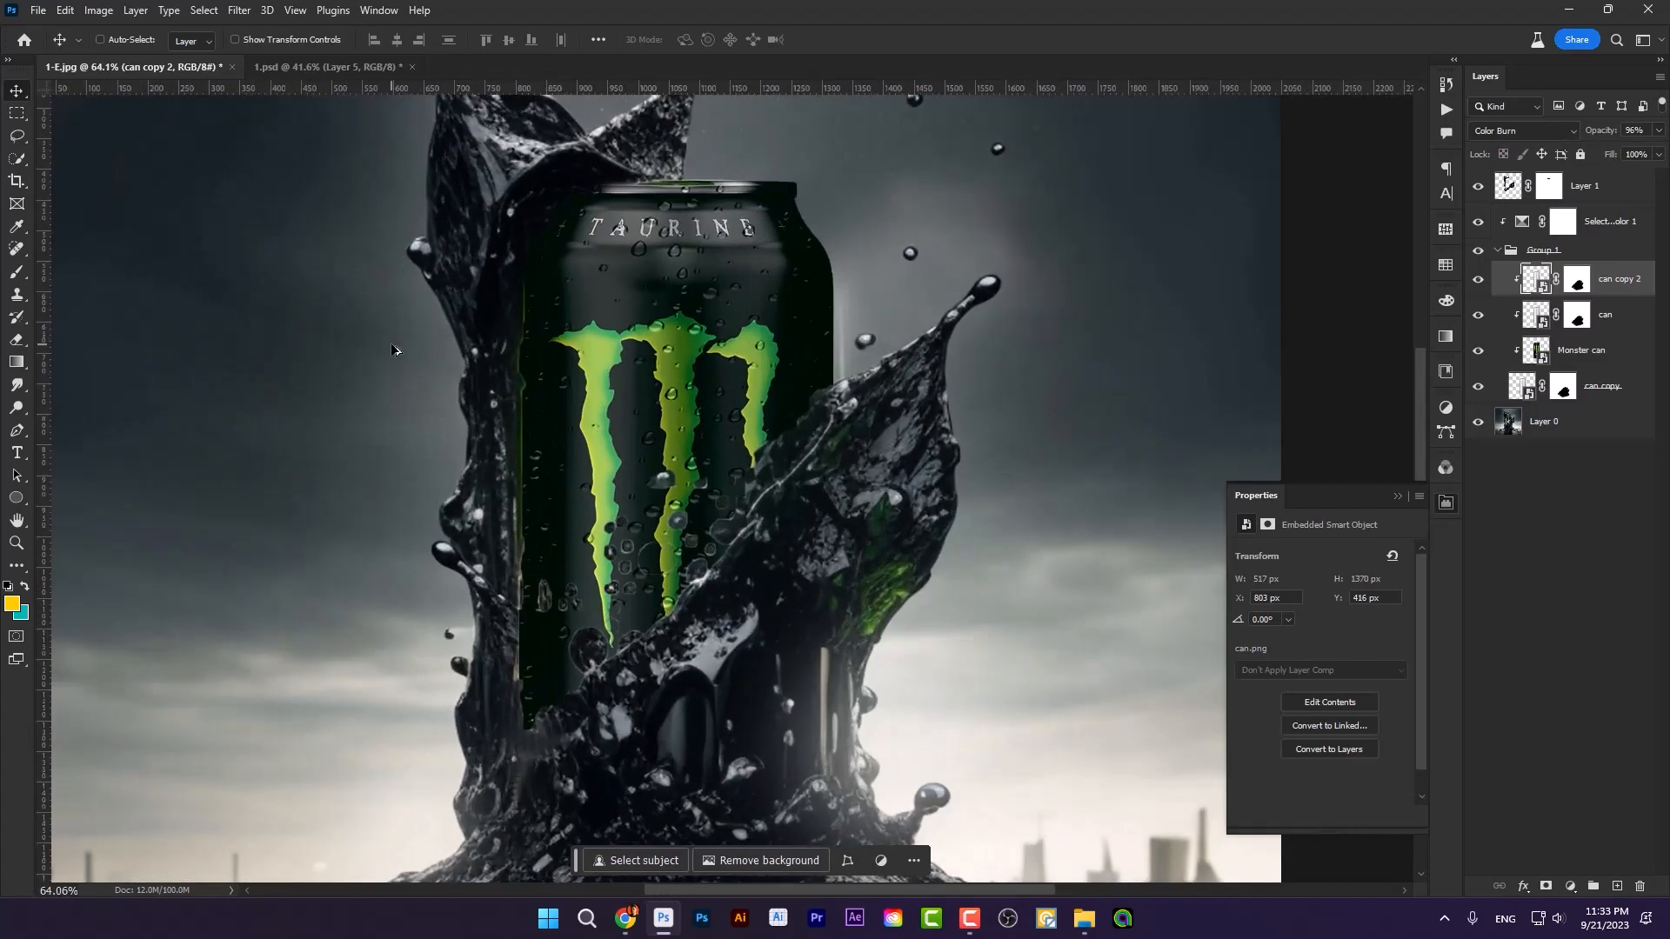
Step: Set the Black value of the Selective Color adjustment's Blacks to -3% and collapse Group 1
{"action": "left_click", "coordinate": [1517, 227]}
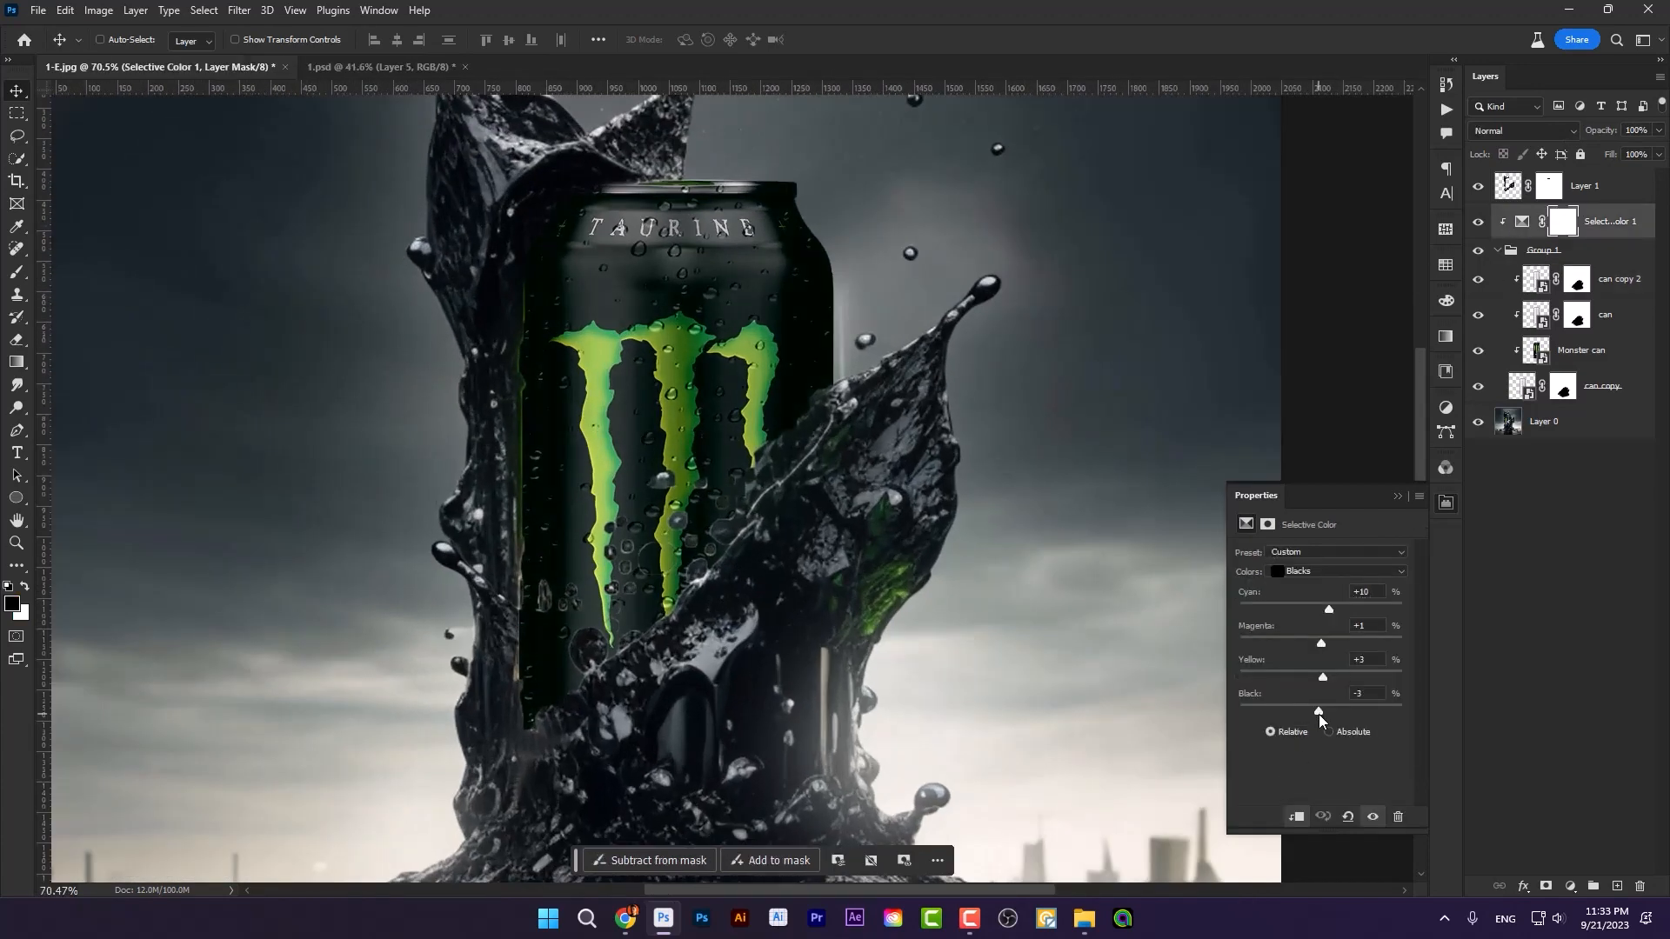
{"action": "scroll", "coordinate": [817, 296], "scroll_direction": "down", "scroll_amount": 2}
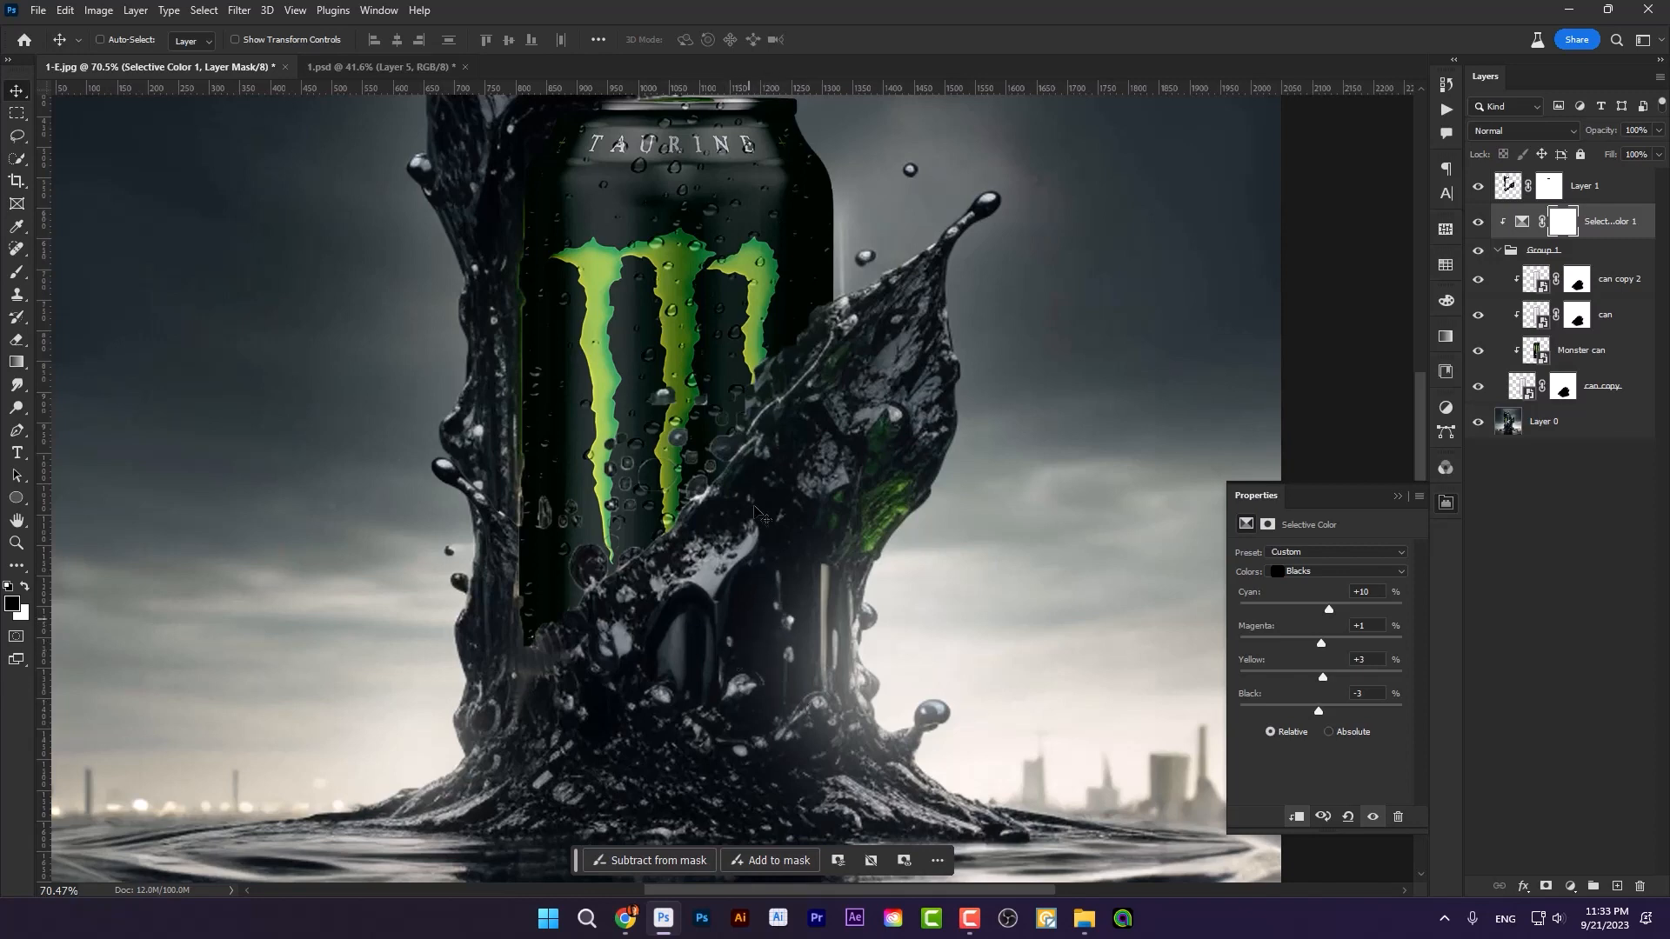
{"action": "scroll", "coordinate": [763, 623], "scroll_direction": "down", "scroll_amount": 3}
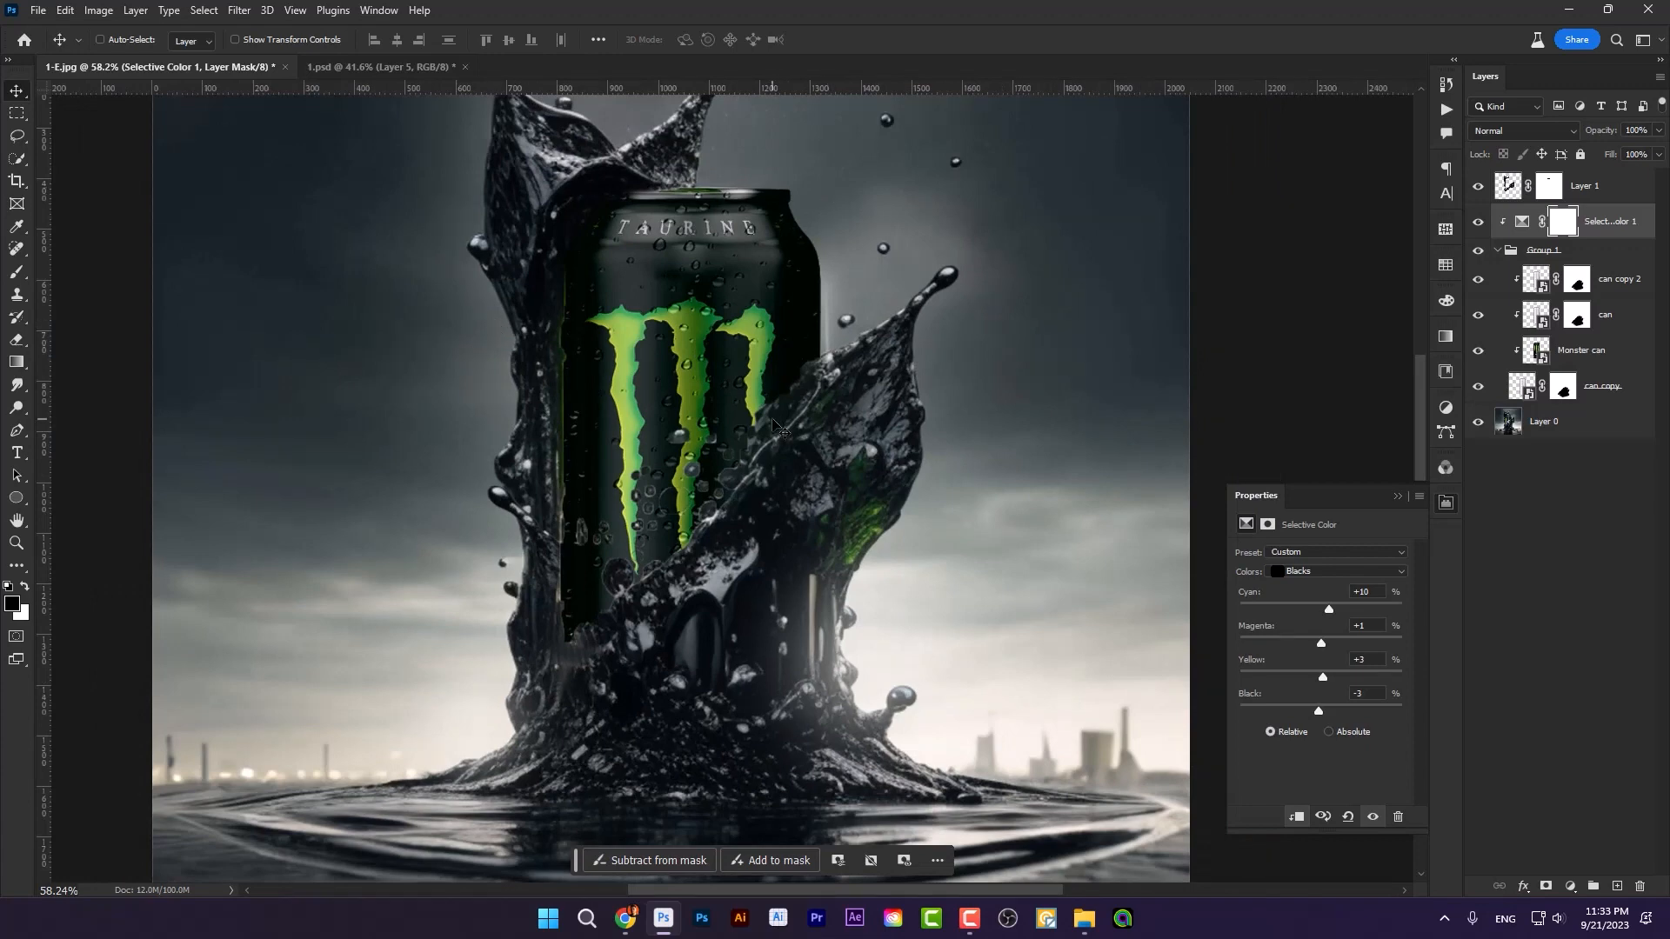
{"action": "left_click", "coordinate": [1497, 250]}
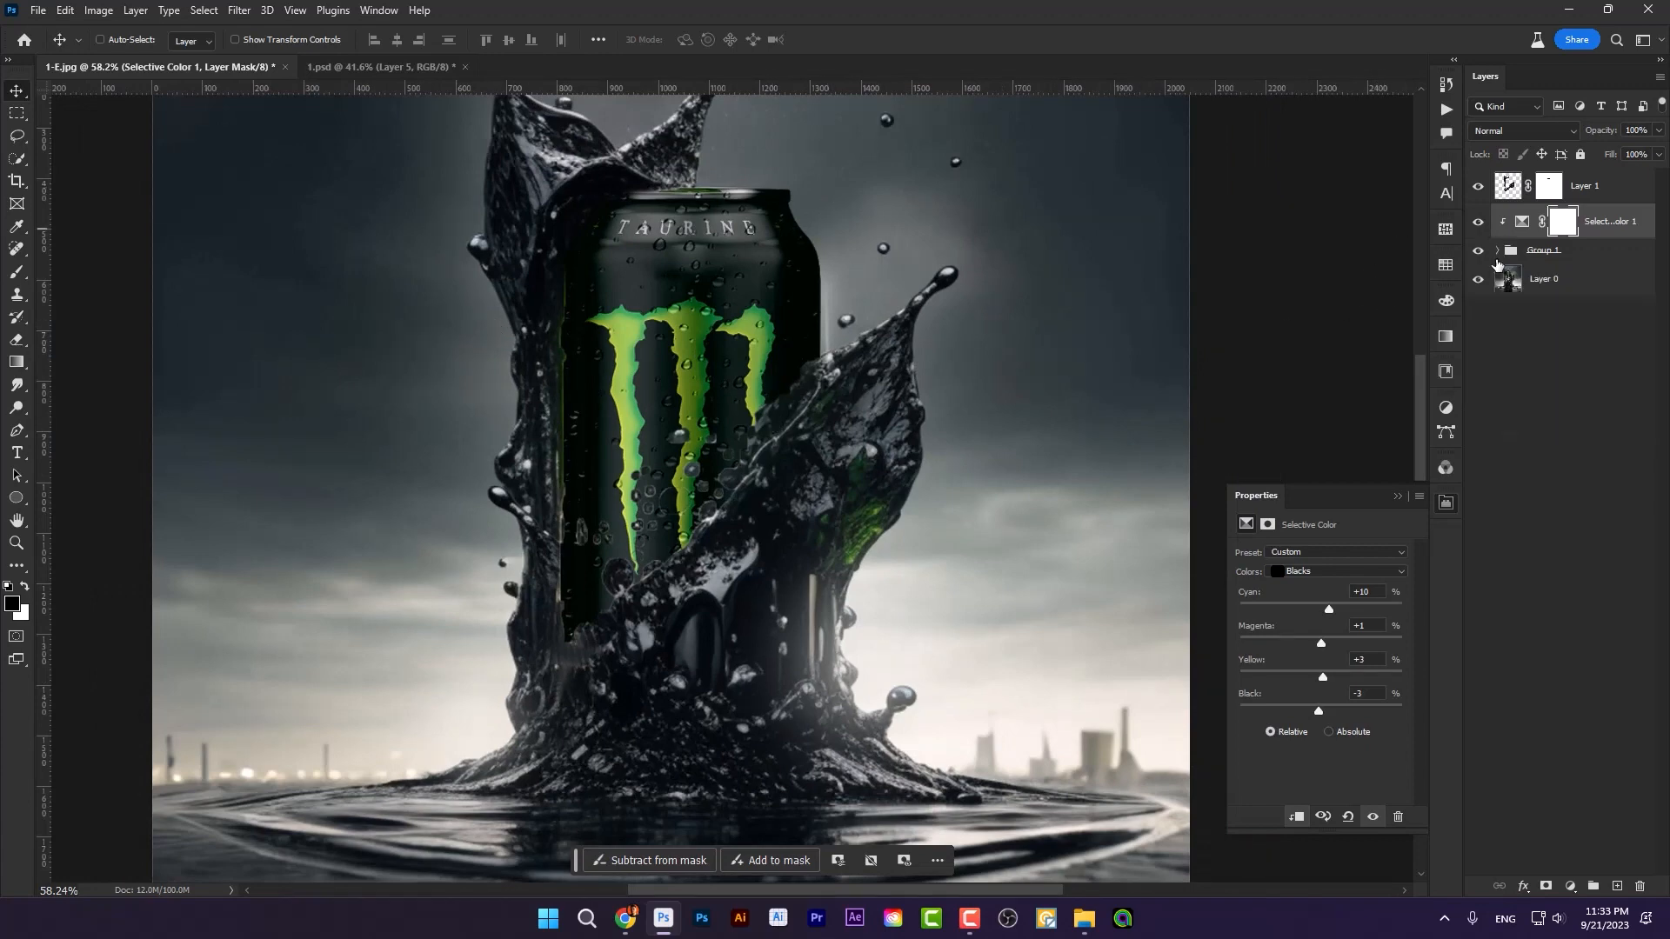
{"action": "scroll", "coordinate": [601, 409], "scroll_direction": "up", "scroll_amount": 2}
{"action": "scroll", "coordinate": [763, 389], "scroll_direction": "down", "scroll_amount": 2}
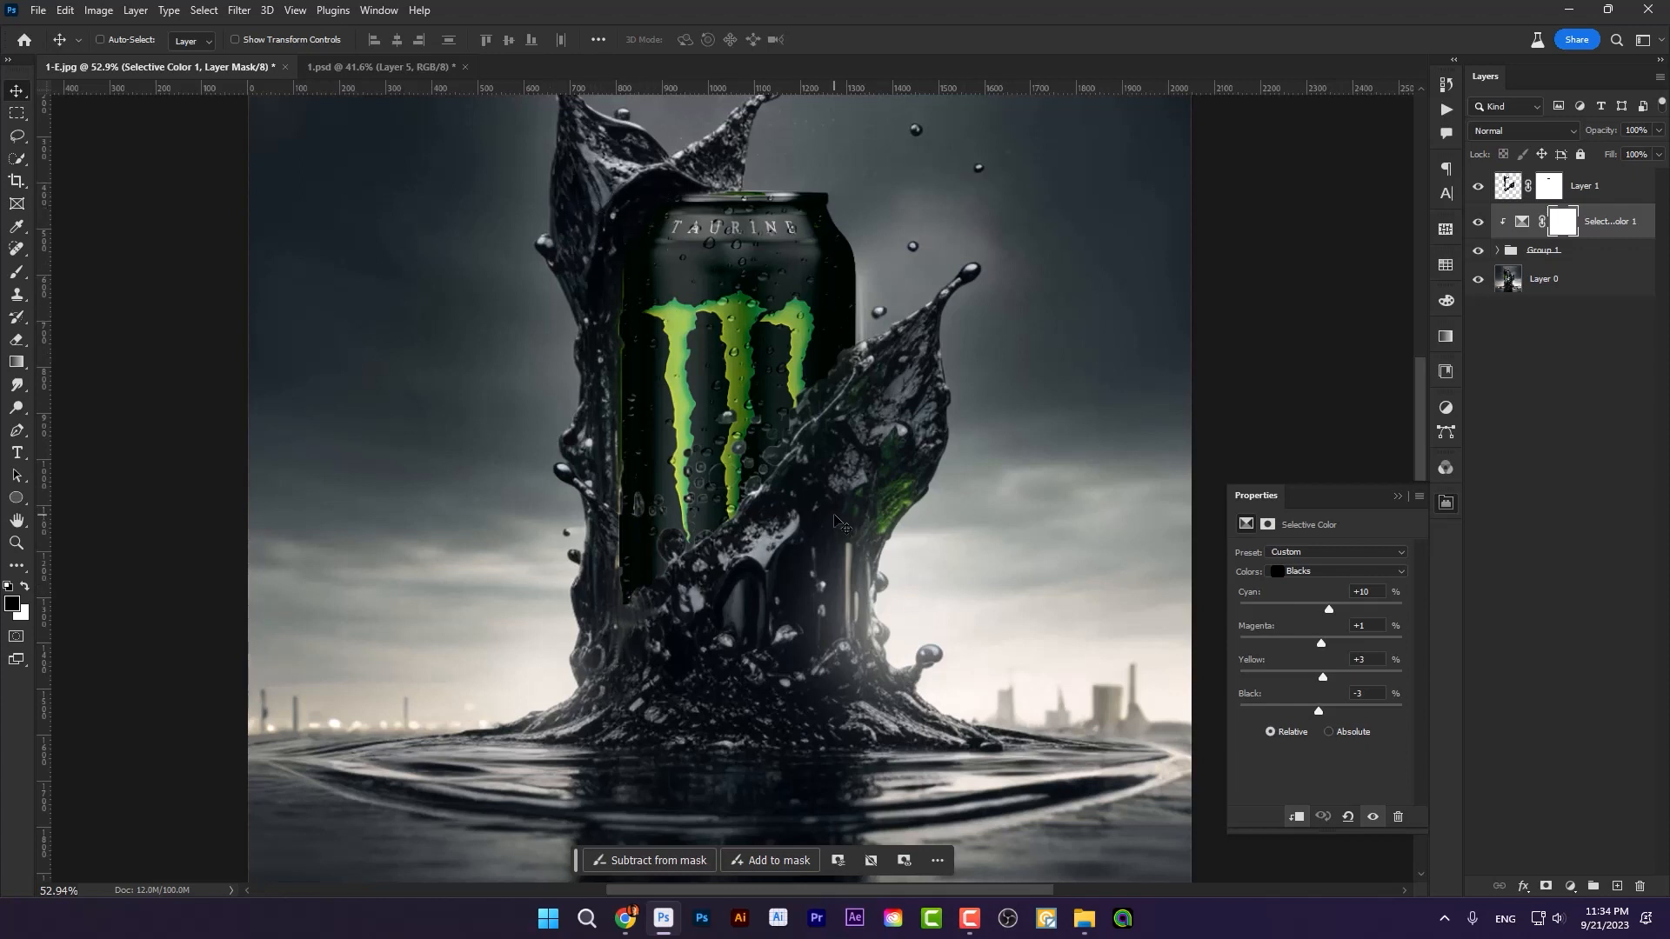
Step: Add two Curves adjustment layers above the Selective Color layer and clip both to the can group
{"action": "left_click", "coordinate": [1569, 886]}
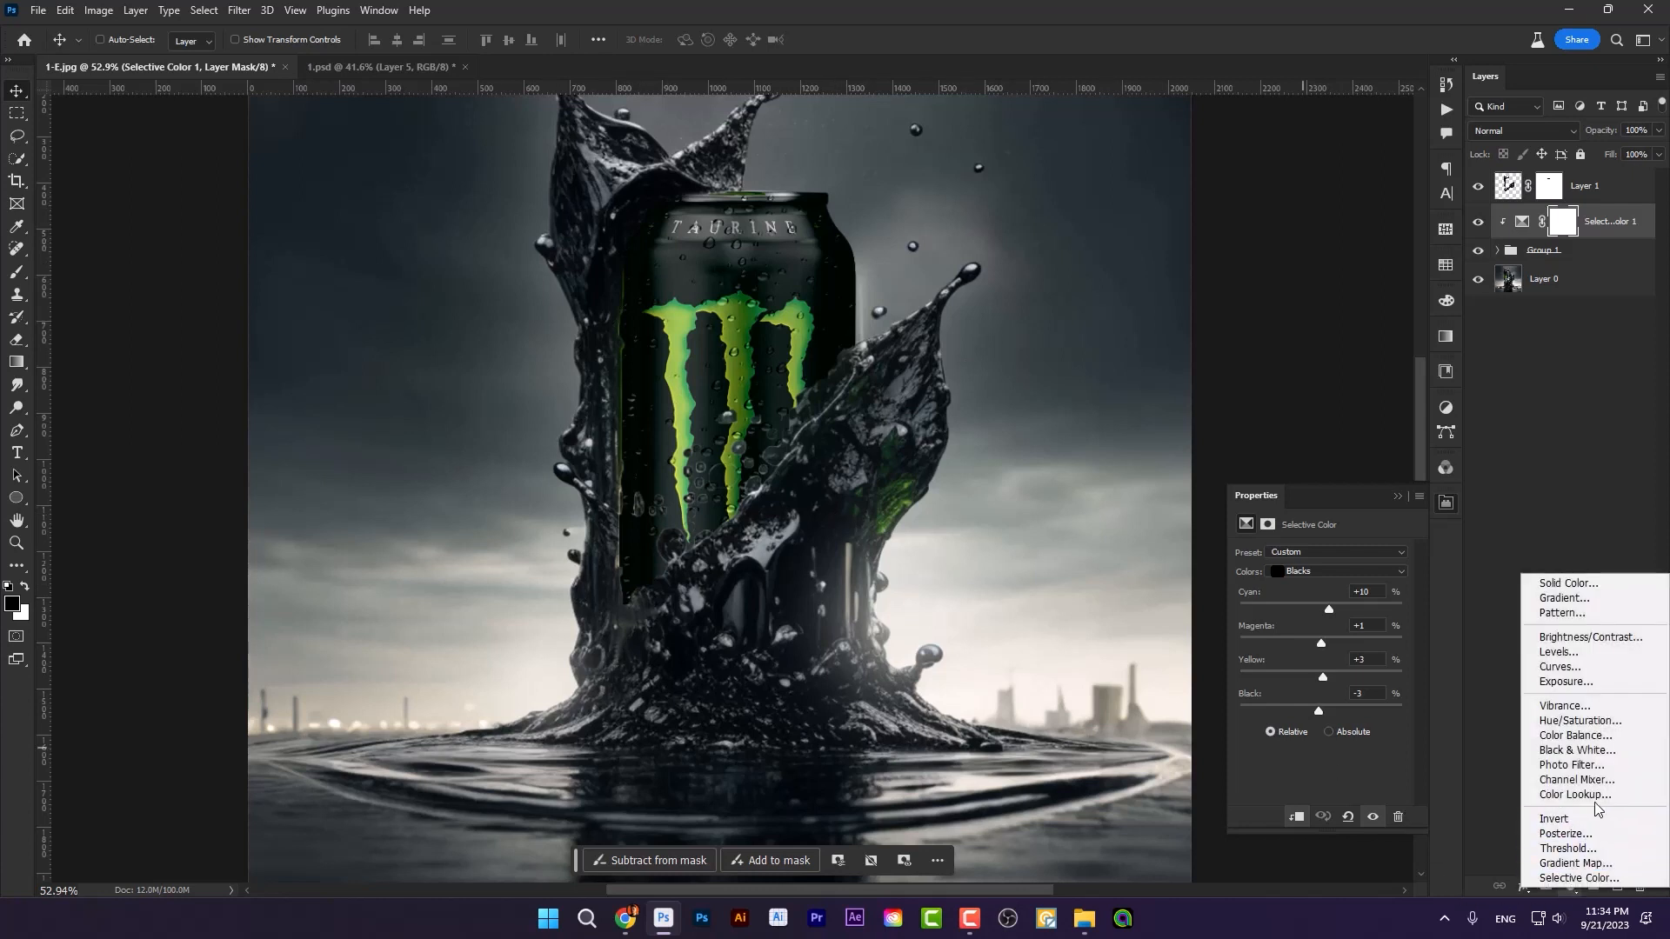
{"action": "left_click", "coordinate": [1561, 667]}
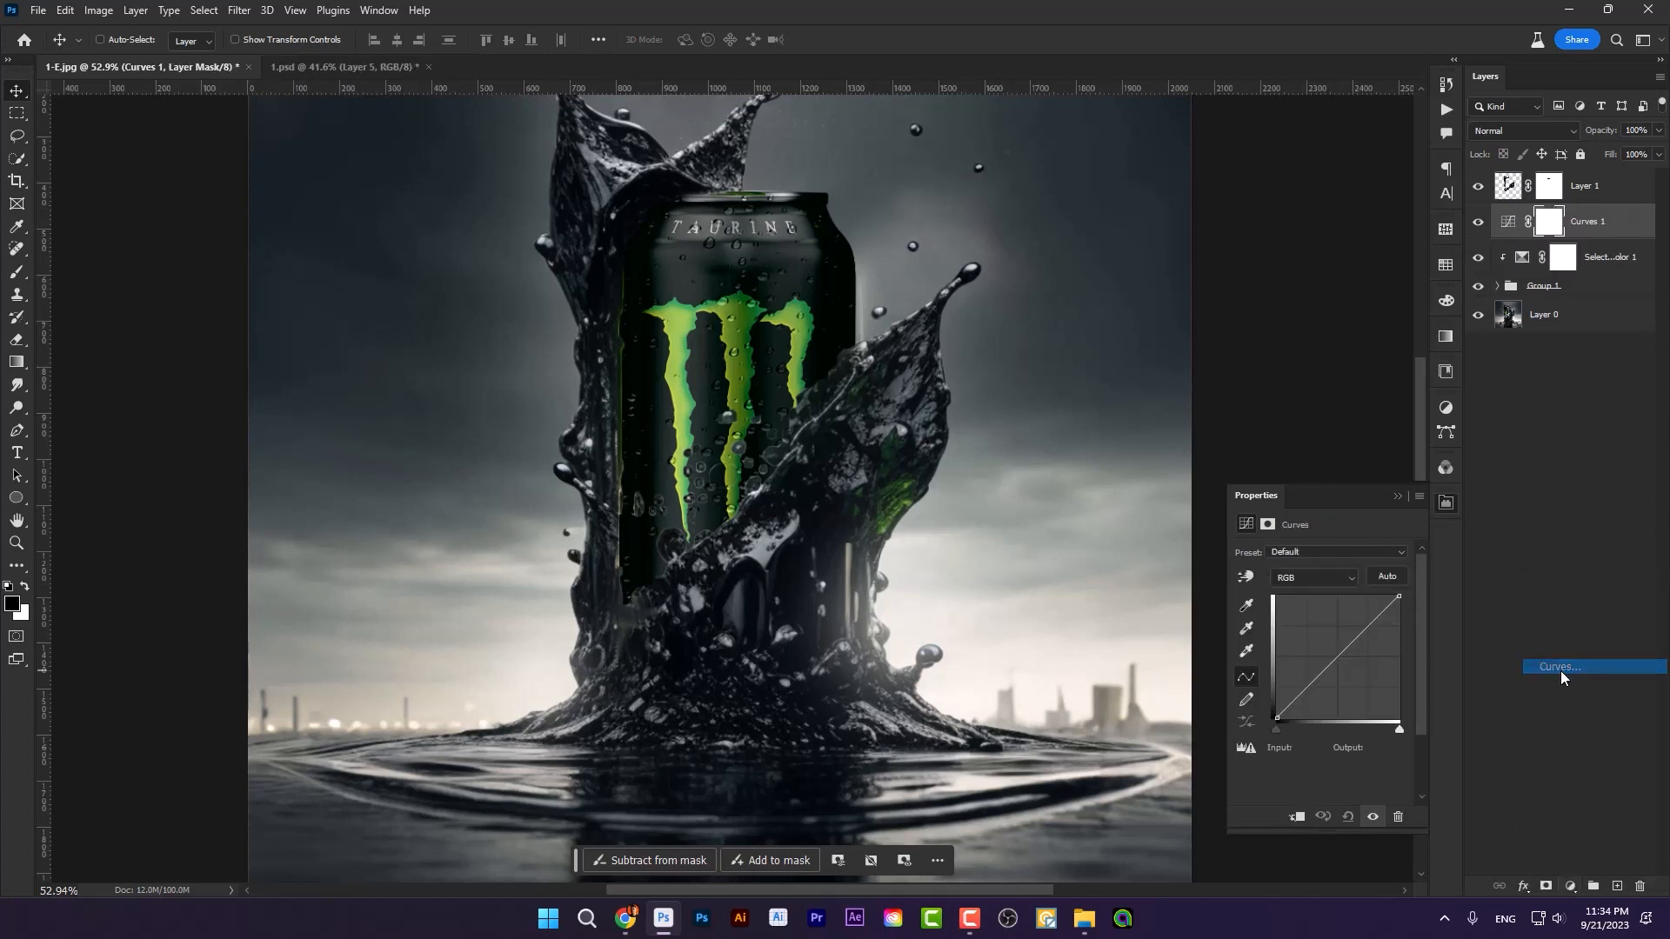
{"action": "left_click", "coordinate": [1605, 250], "text": "alt"}
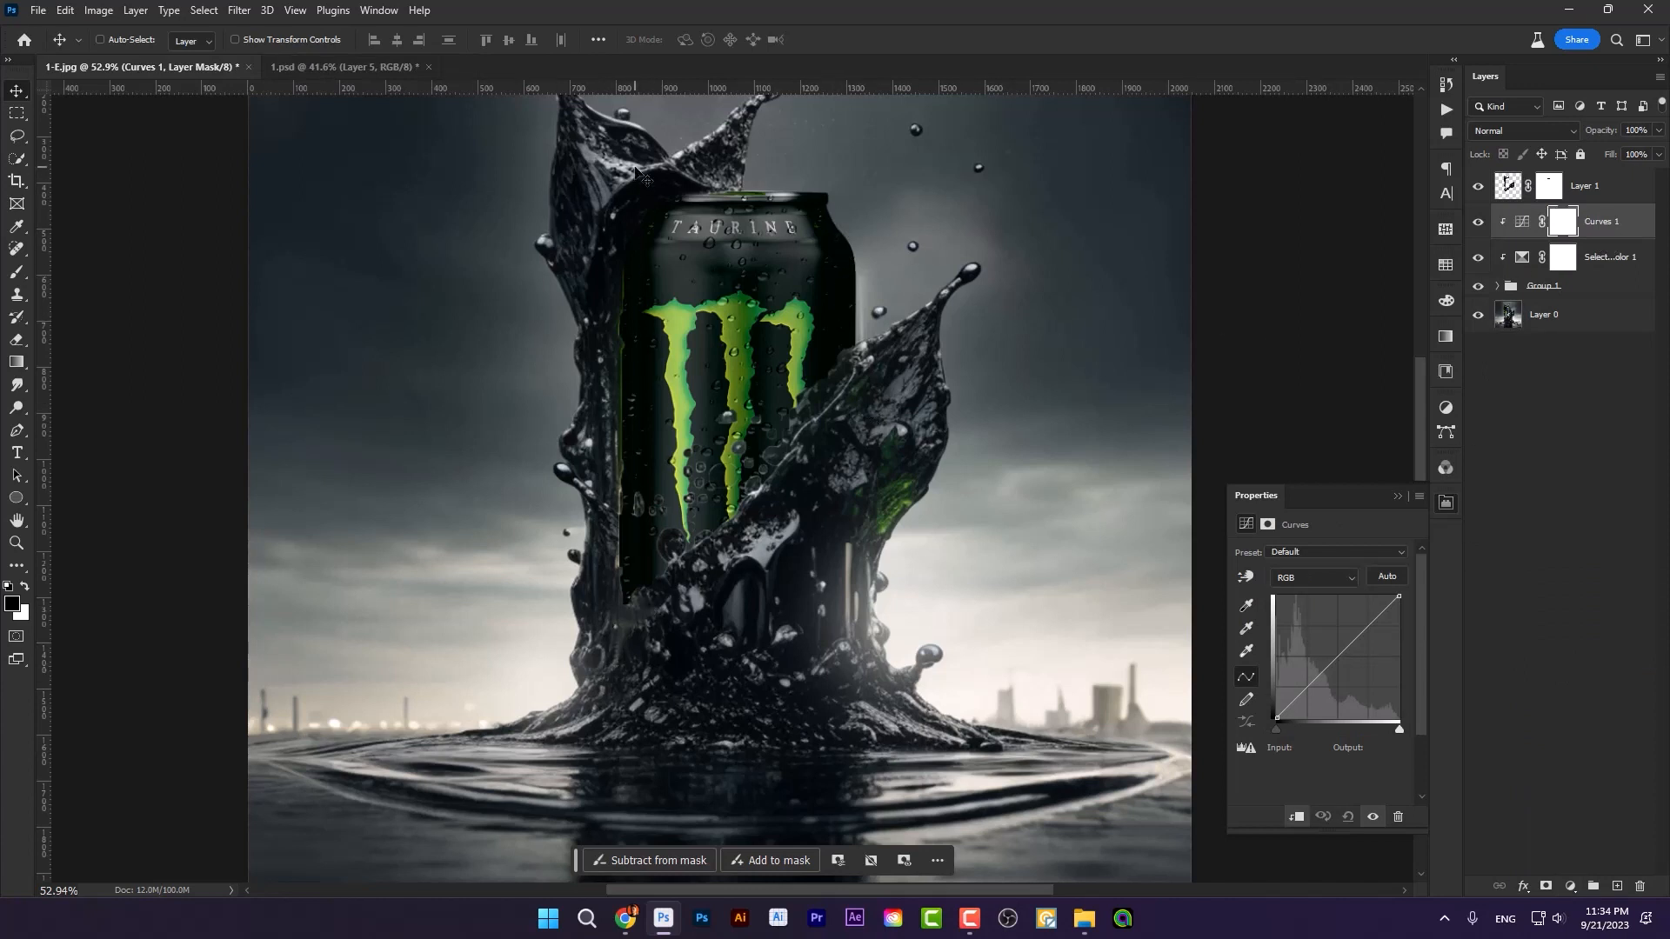
{"action": "left_click", "coordinate": [1578, 891]}
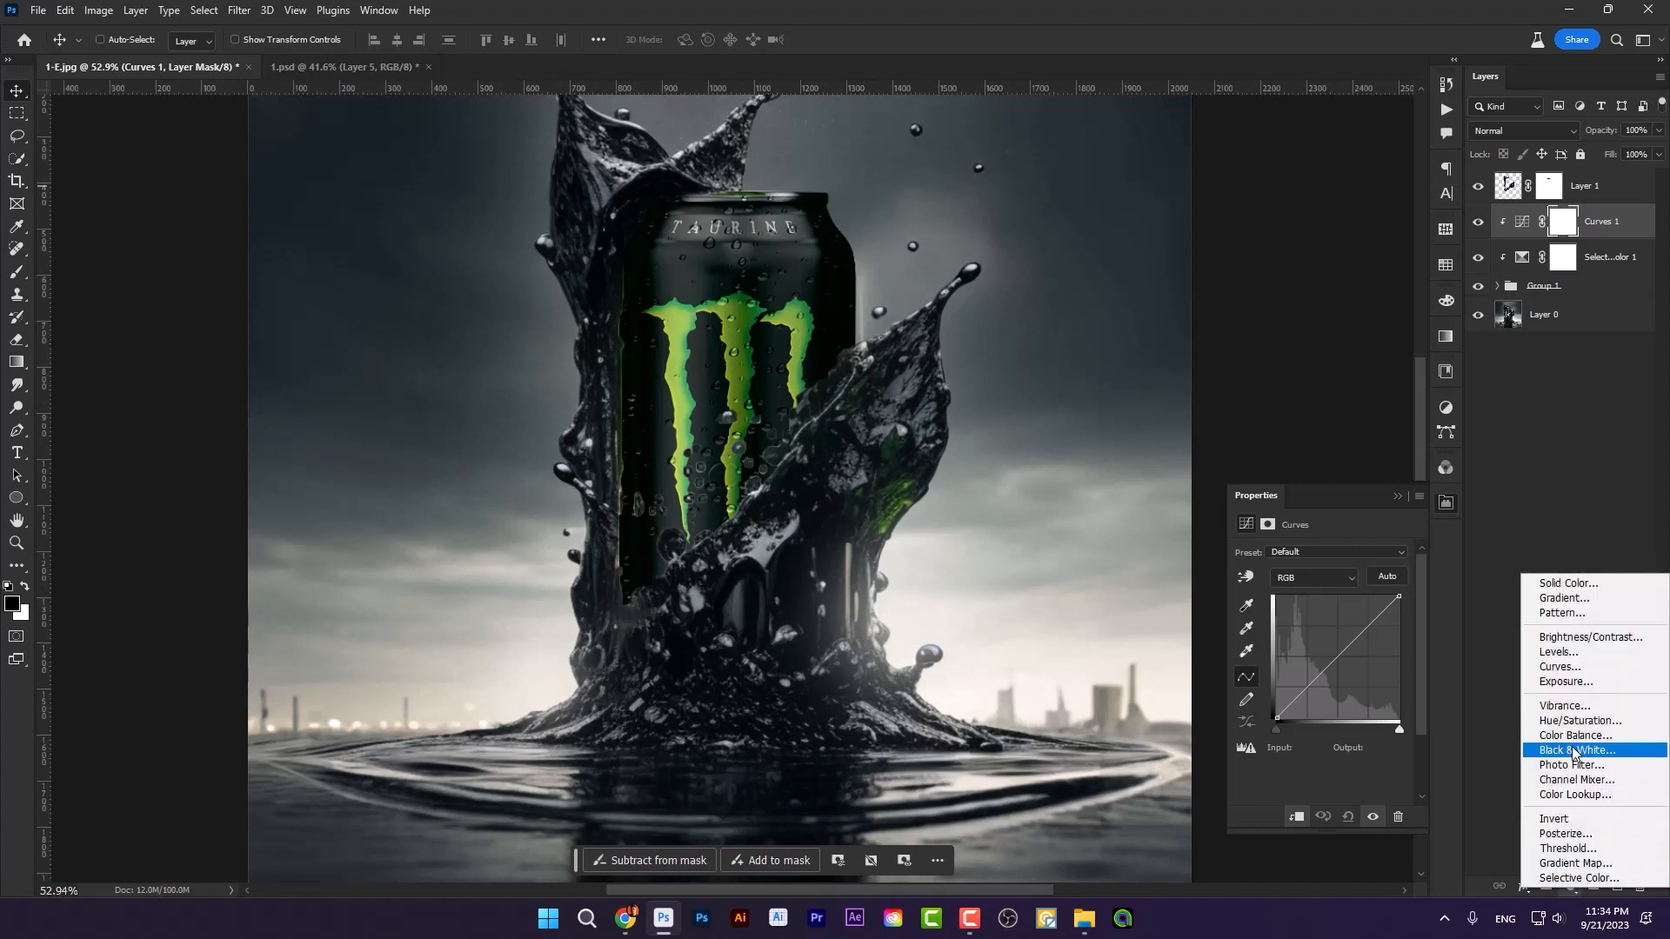
{"action": "left_click", "coordinate": [1577, 670]}
{"action": "left_click", "coordinate": [1296, 819]}
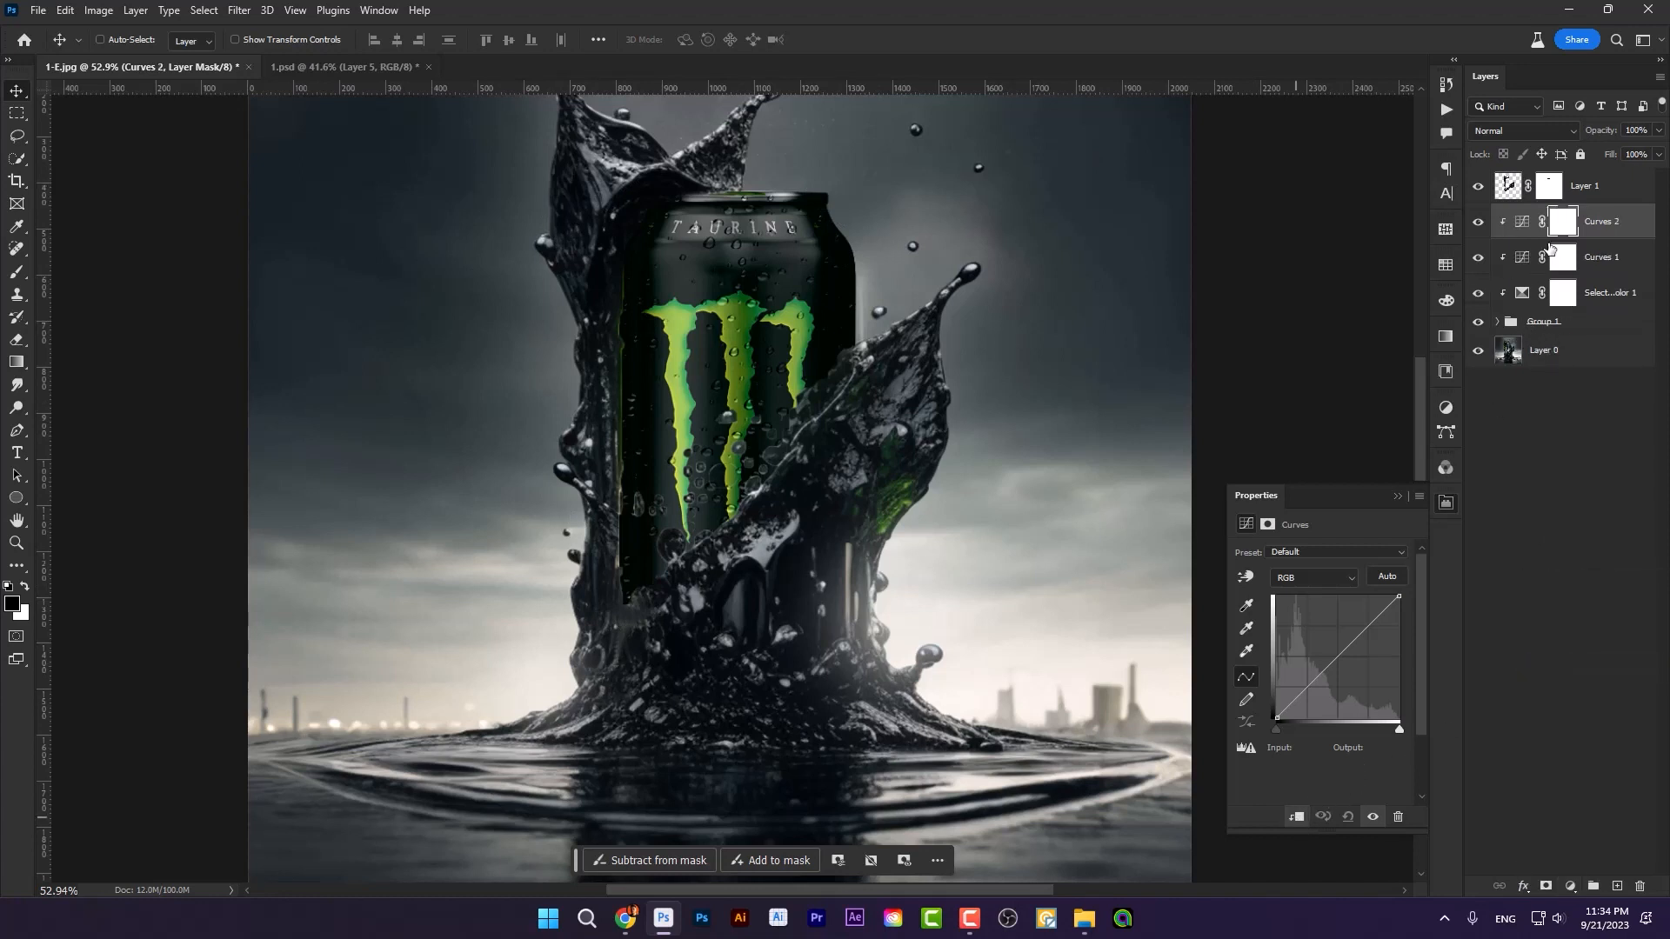
Step: Darken Curves 1 with a black point at input 20, output 5 and a white point output of 166, and invert its mask
{"action": "left_click", "coordinate": [1520, 257]}
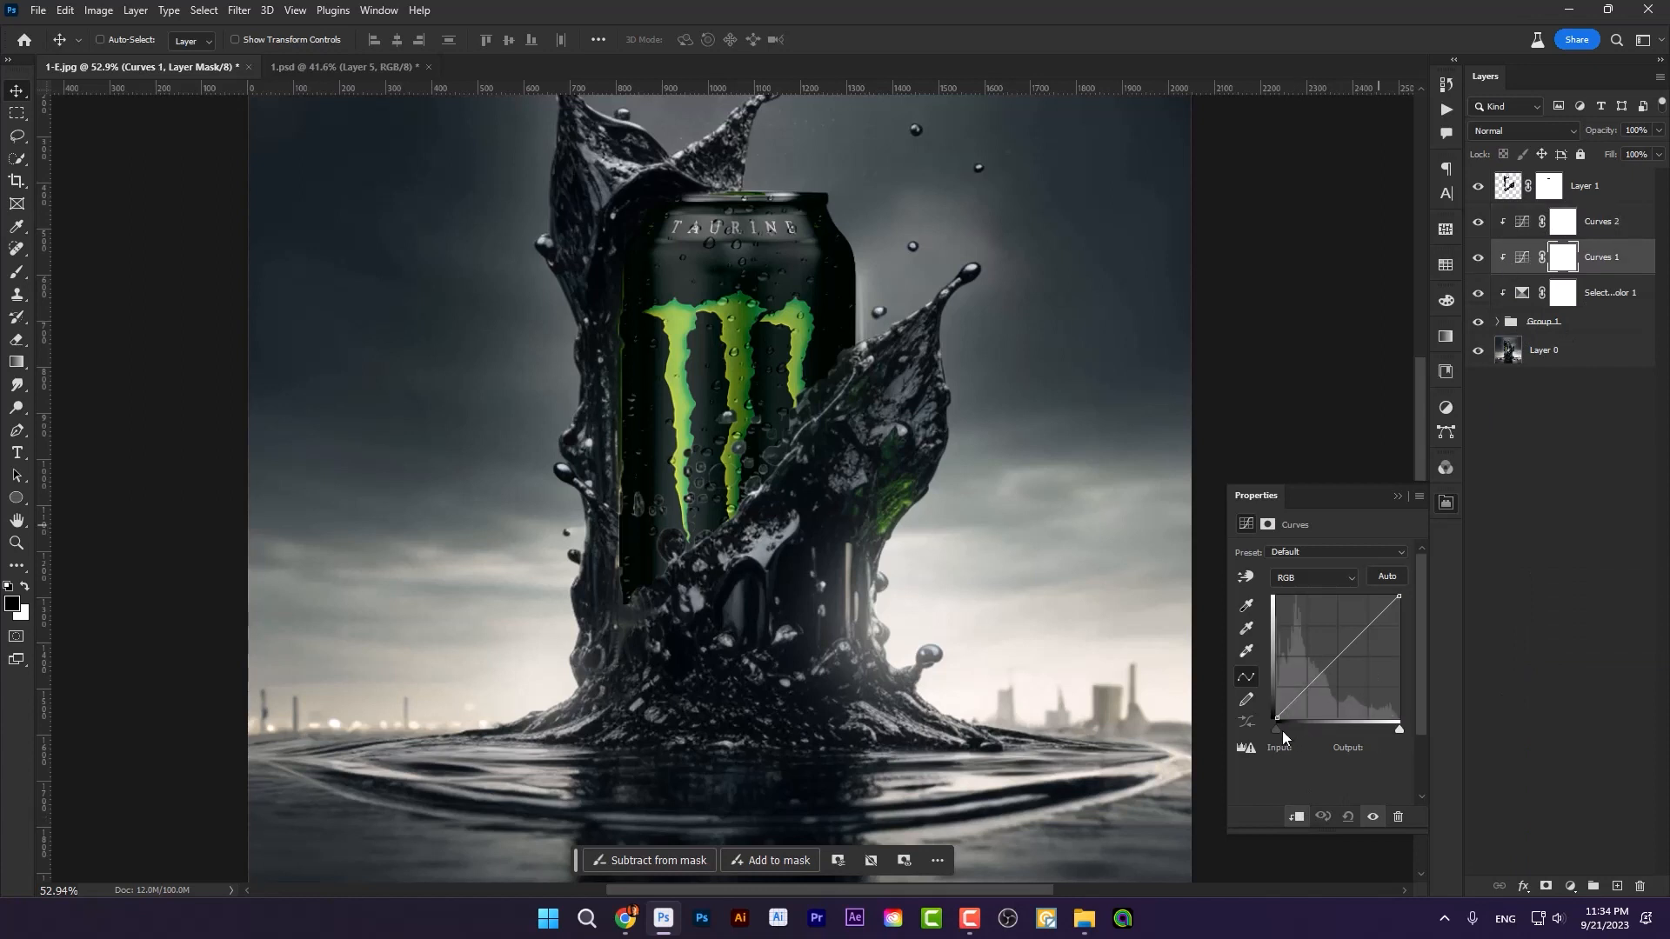
{"action": "left_click_drag", "start_coordinate": [1282, 731], "coordinate": [1287, 732]}
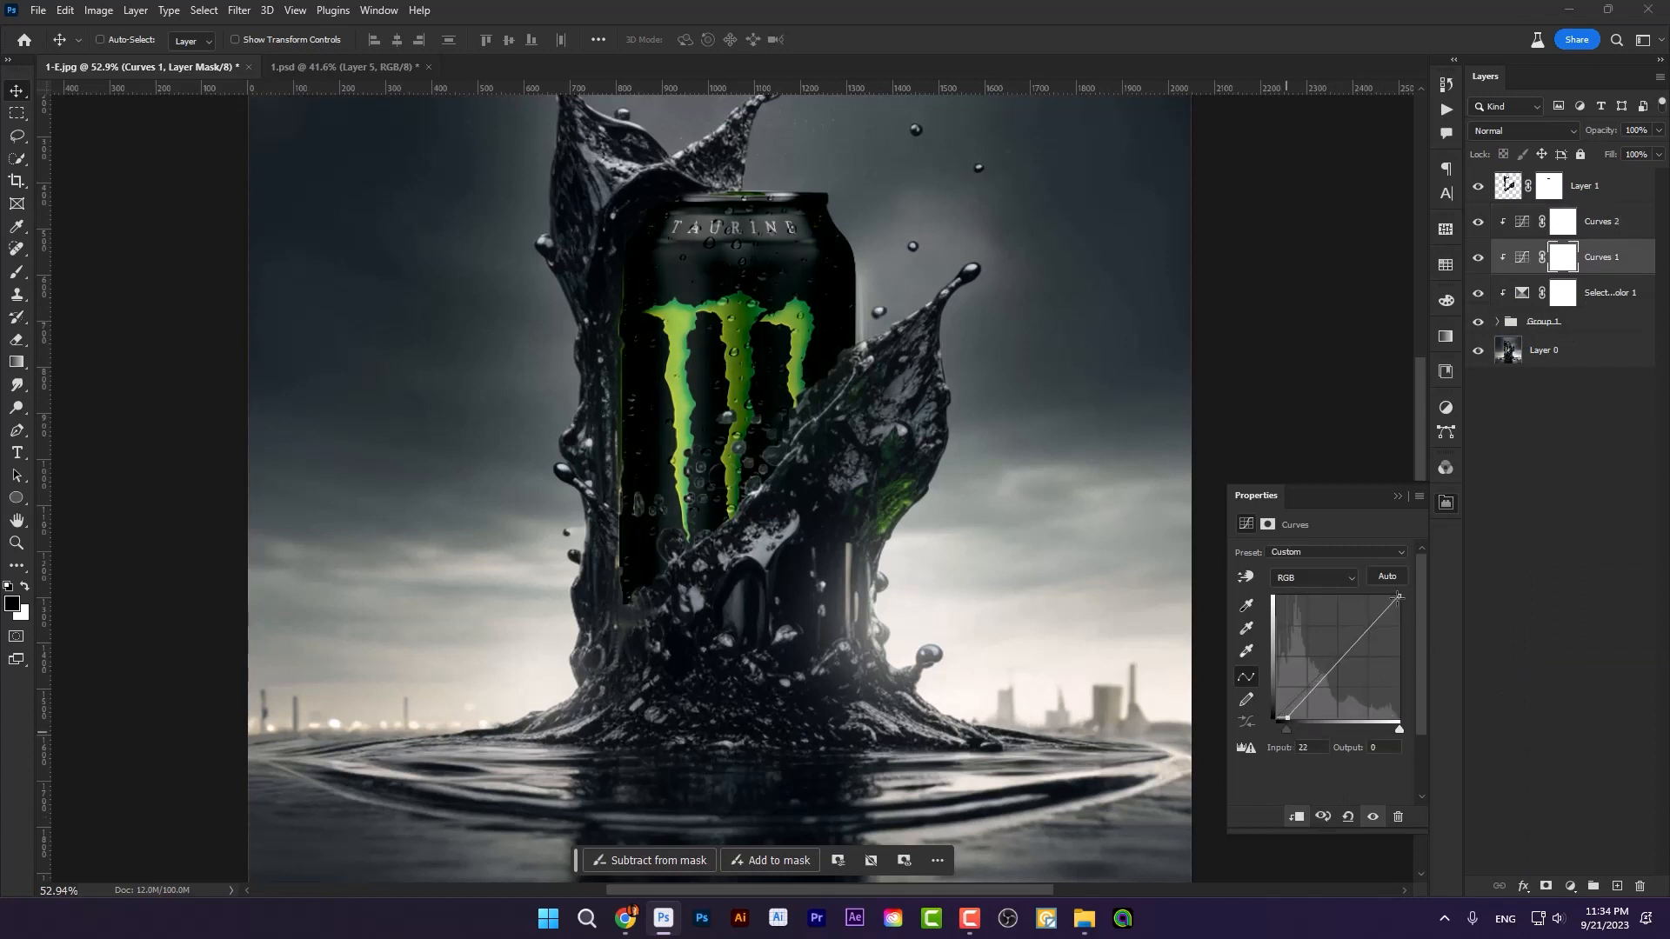
{"action": "left_click_drag", "start_coordinate": [1398, 596], "coordinate": [1404, 641]}
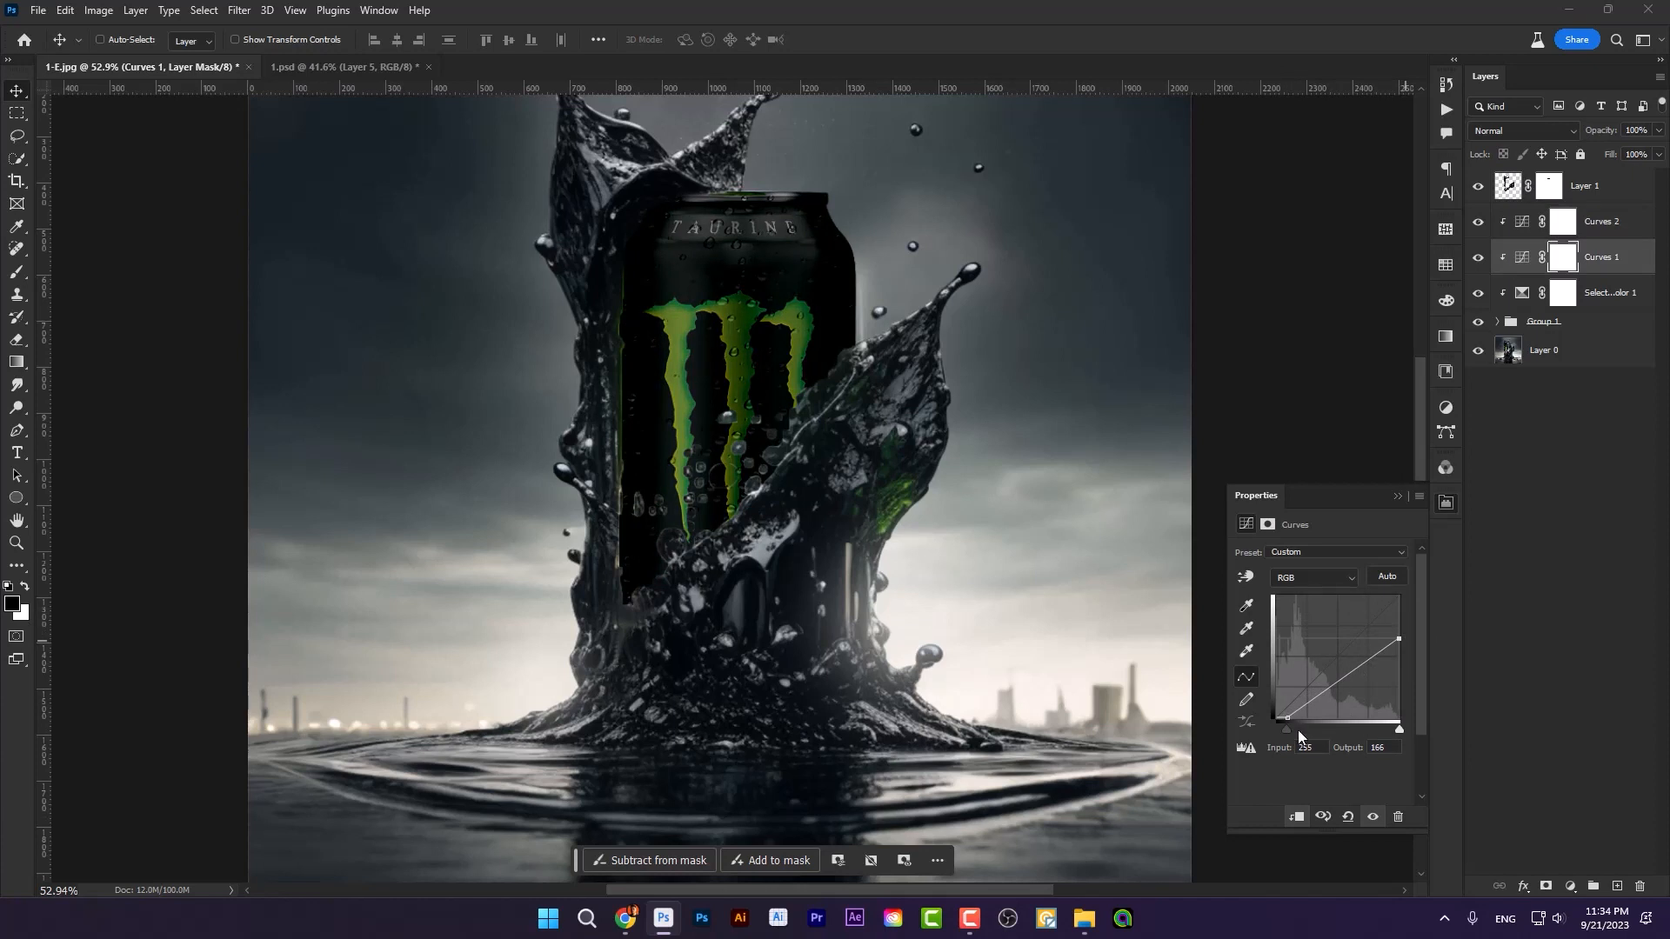
{"action": "left_click_drag", "start_coordinate": [1287, 718], "coordinate": [1284, 714]}
{"action": "key", "text": "ctrl+i"}
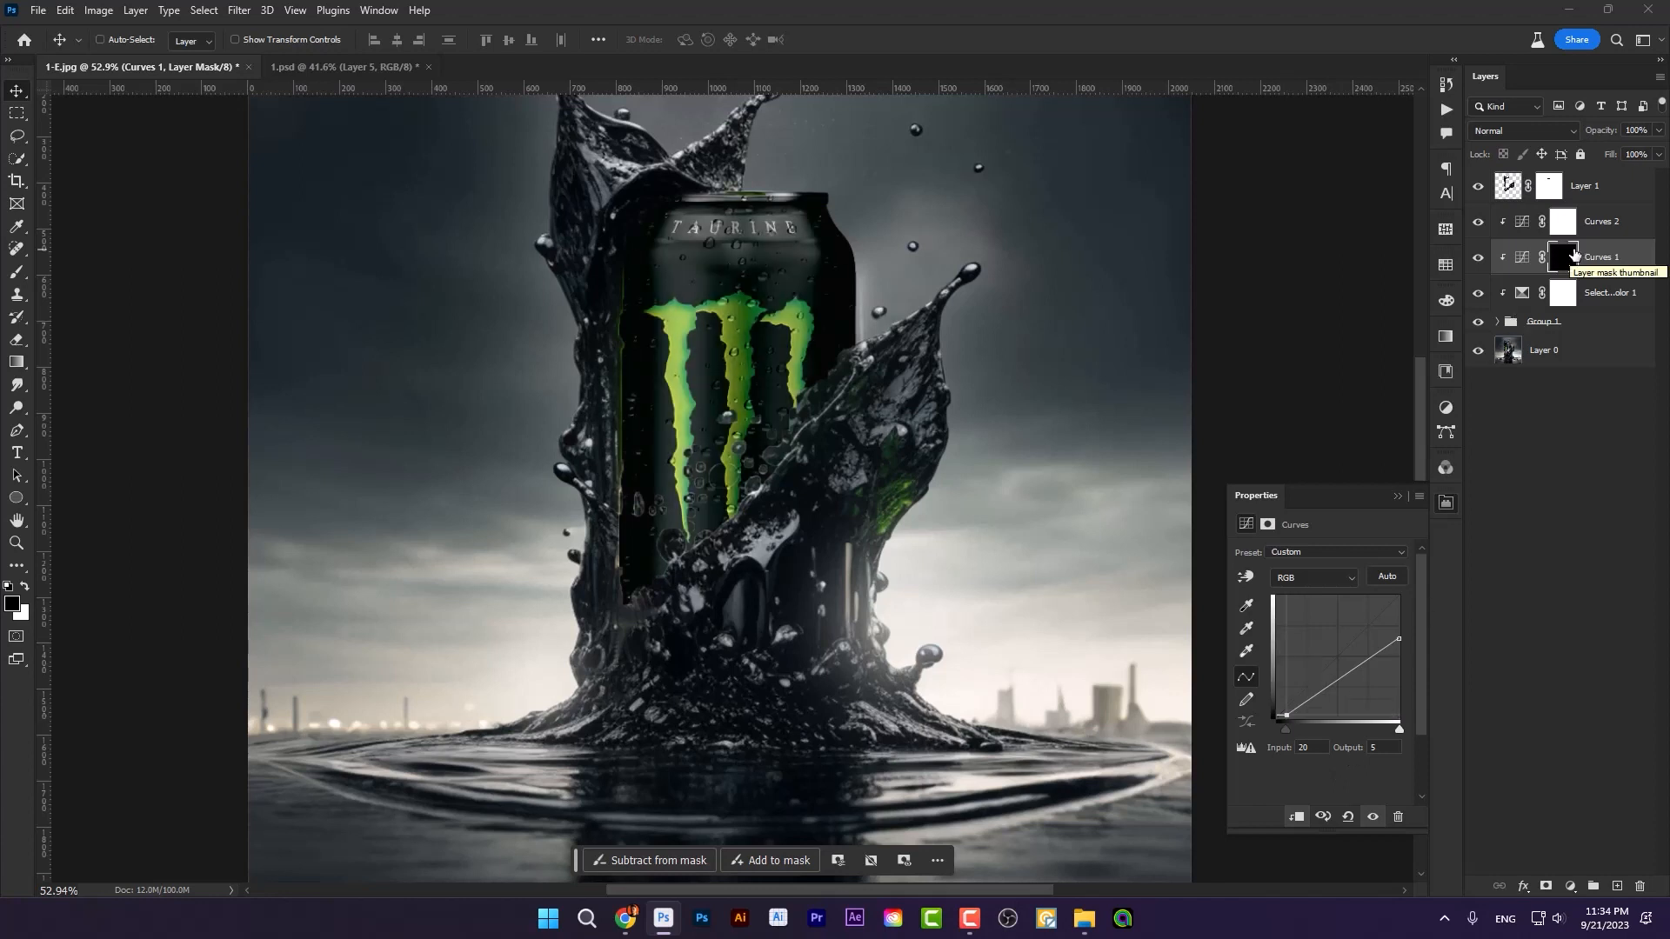
Step: Brighten Curves 2 by moving its white point to input 140, output 253, and invert its mask to black
{"action": "left_click", "coordinate": [1553, 226]}
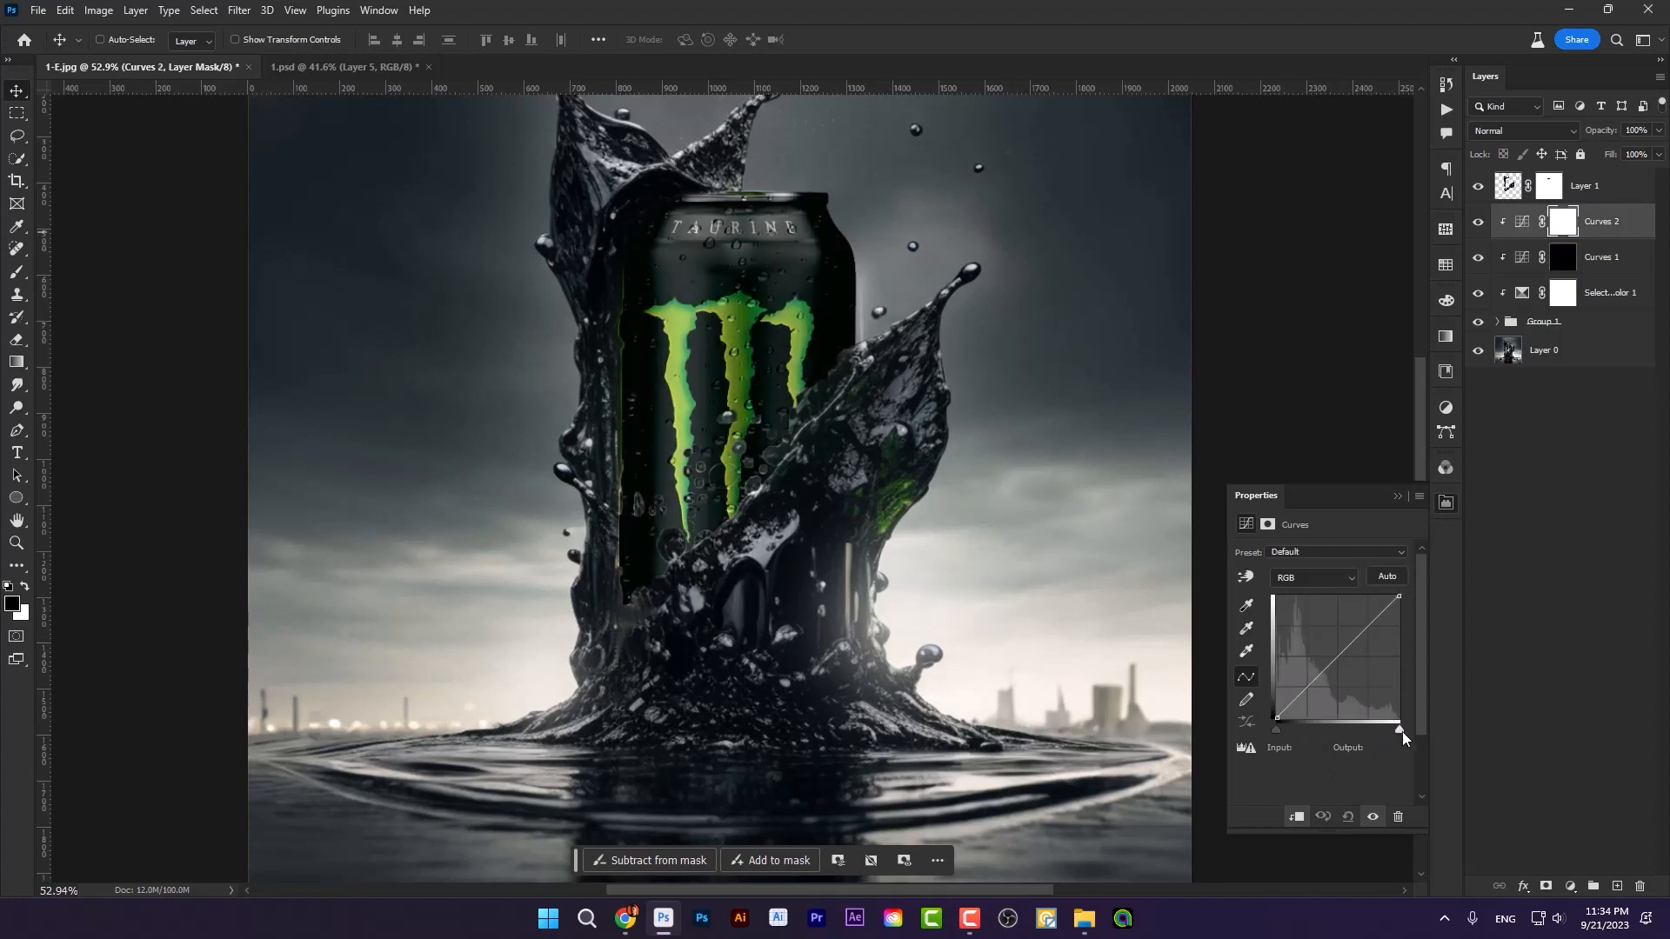
{"action": "left_click_drag", "start_coordinate": [1400, 730], "coordinate": [1362, 731]}
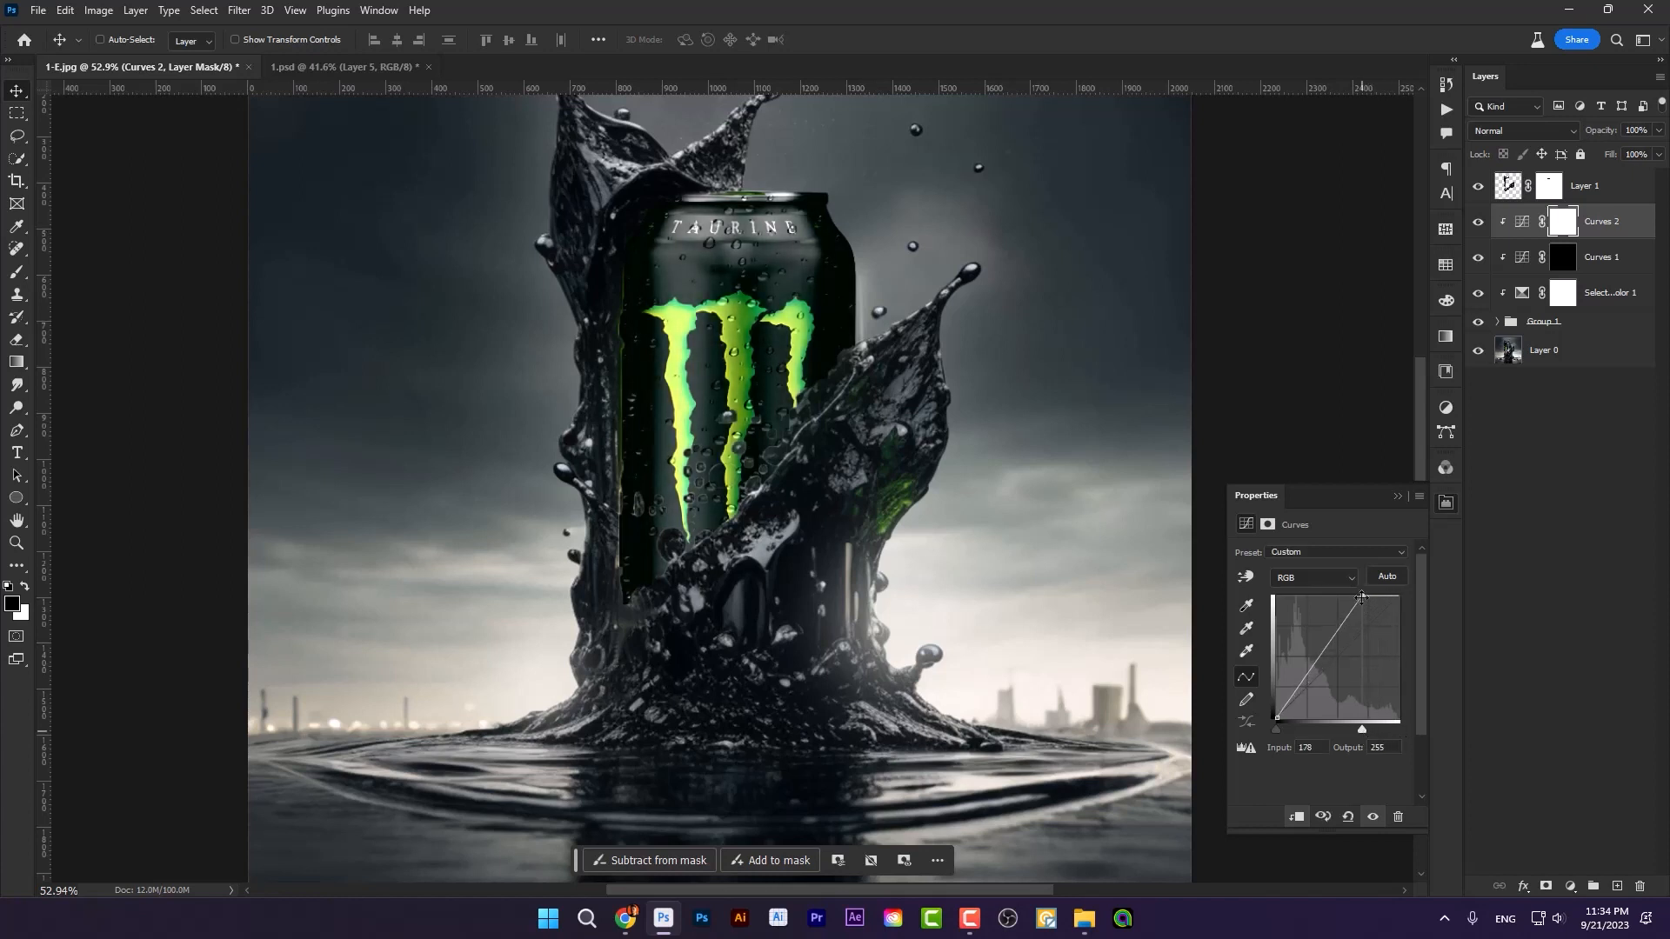
{"action": "left_click_drag", "start_coordinate": [1361, 598], "coordinate": [1344, 598]}
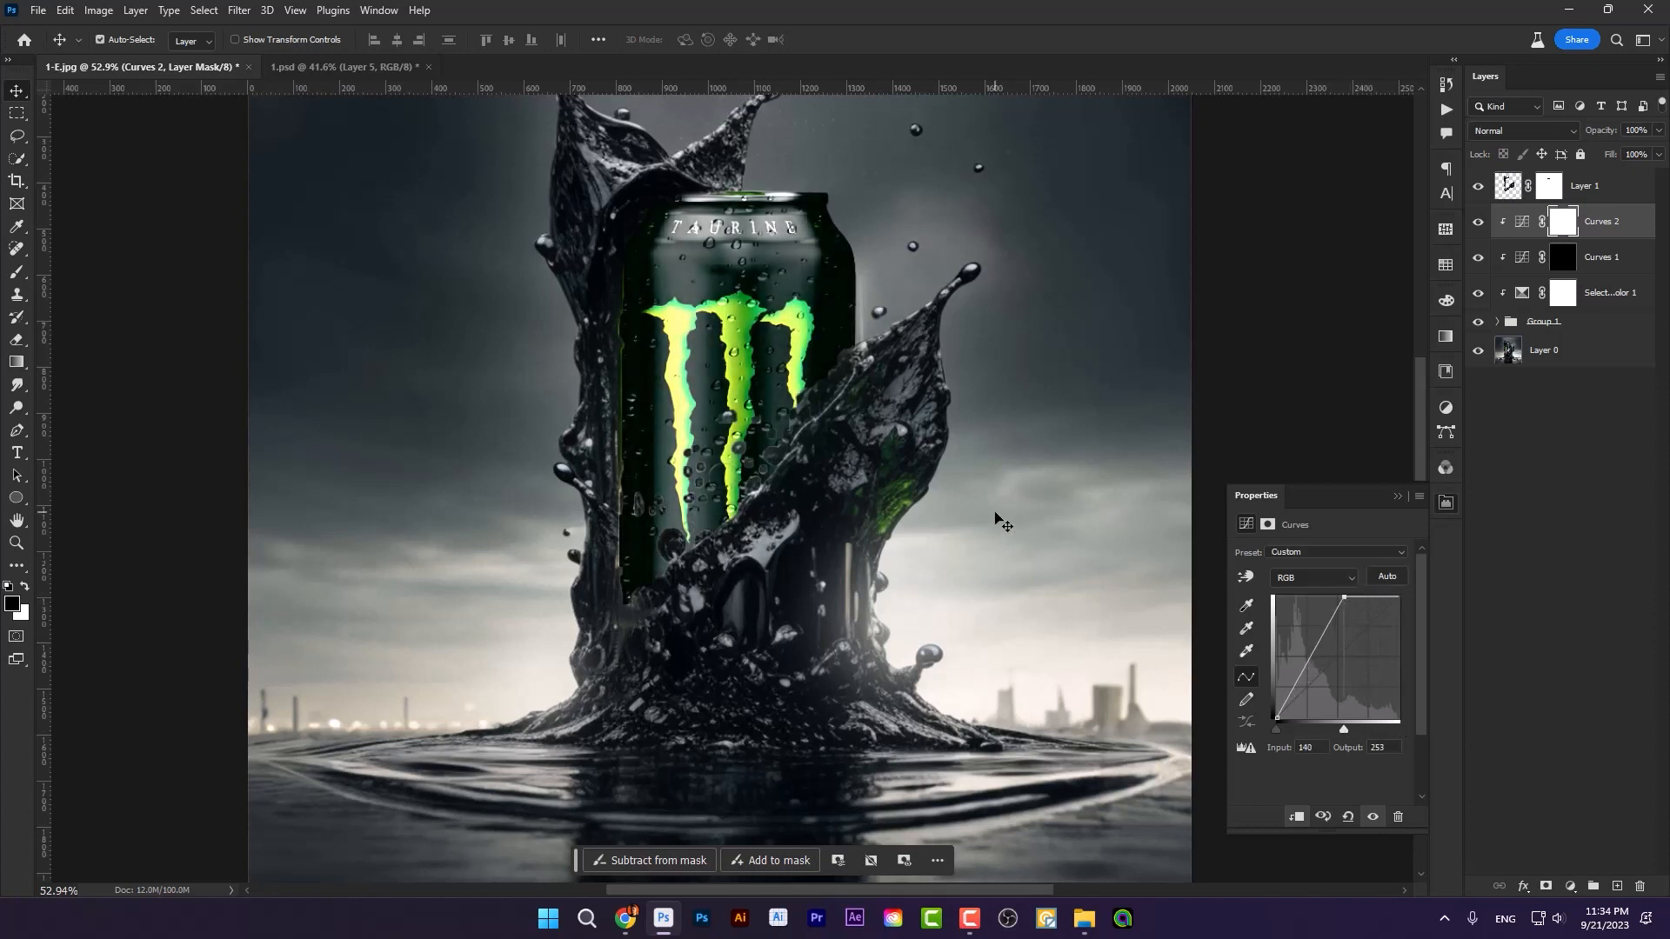
{"action": "key", "text": "ctrl+i"}
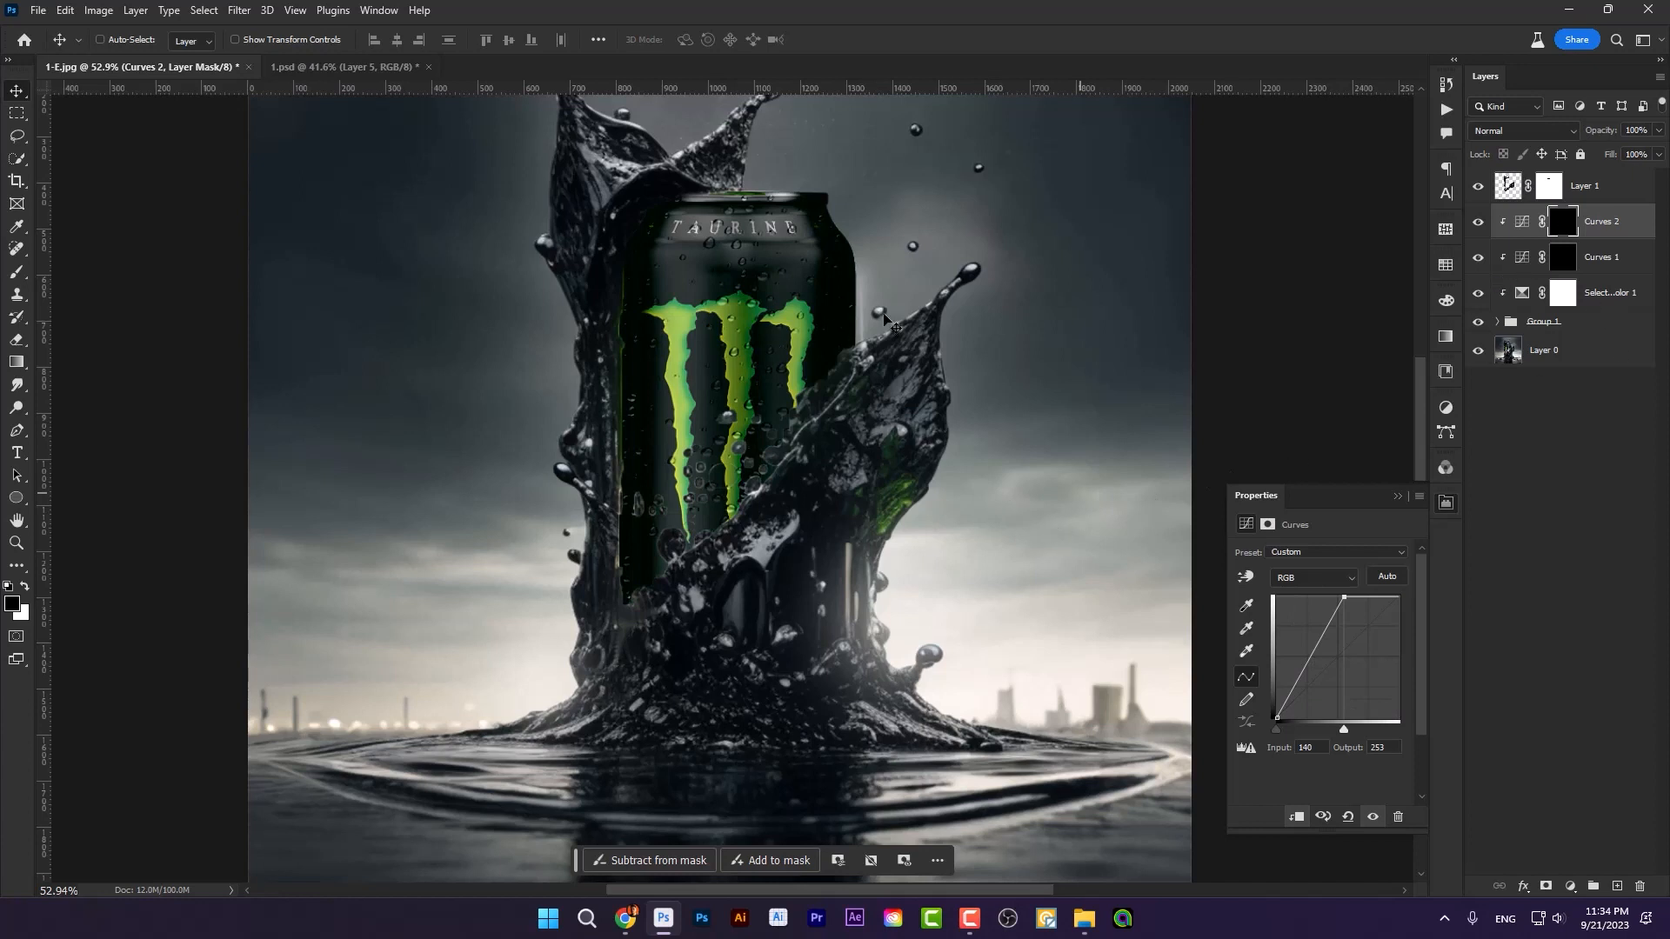
Step: Paint white on the Curves 1 mask with a 300 px soft brush to darken the can's left side
{"action": "left_click", "coordinate": [1563, 259]}
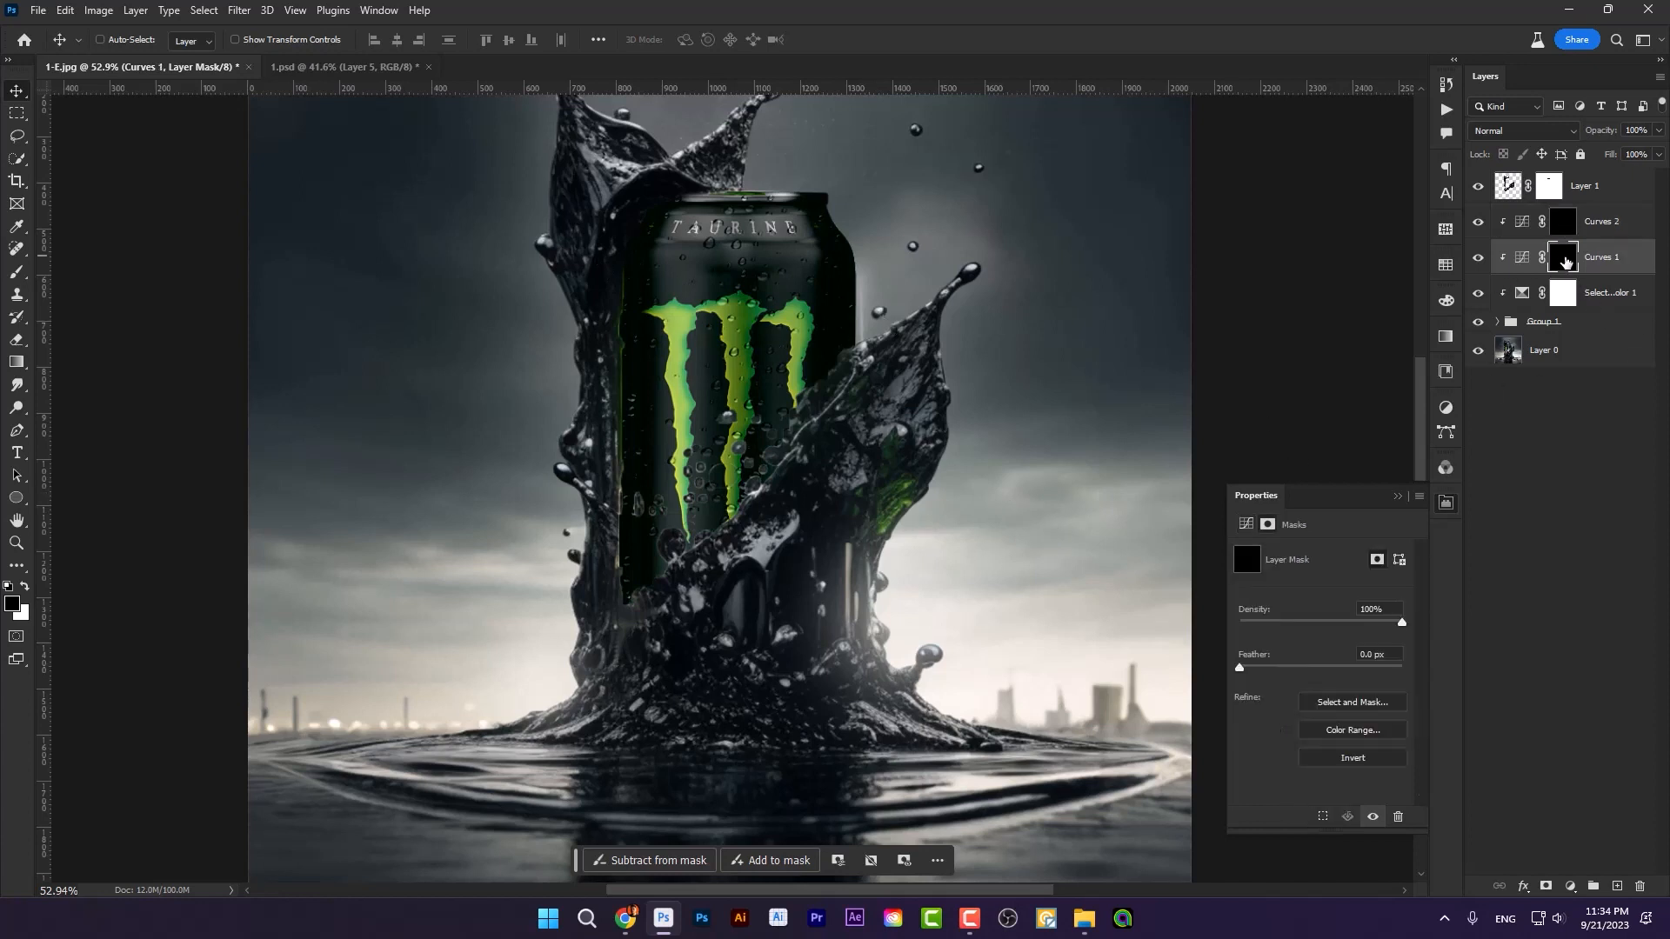
{"action": "left_click", "coordinate": [13, 278]}
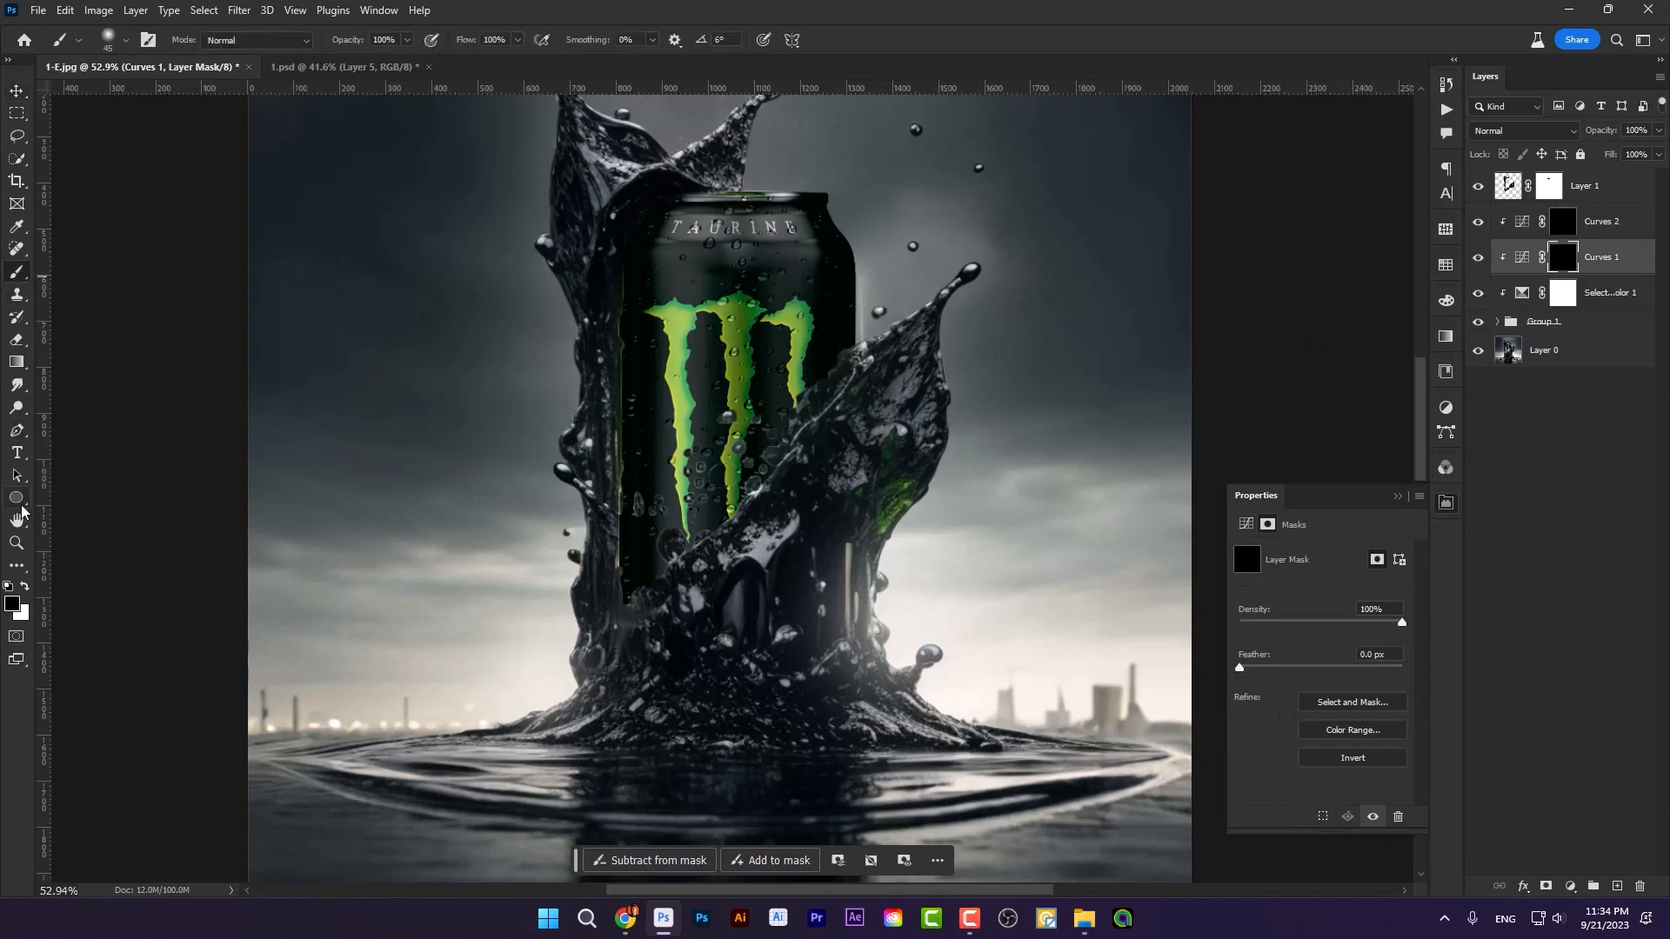
{"action": "left_click", "coordinate": [25, 589]}
{"action": "key", "text": "bracketright"}
{"action": "key", "text": "bracketright"}
{"action": "key", "text": "bracketright"}
{"action": "key", "text": "bracketright"}
{"action": "key", "text": "bracketright"}
{"action": "key", "text": "bracketright"}
{"action": "key", "text": "bracketright"}
{"action": "key", "text": "bracketright"}
{"action": "key", "text": "bracketright"}
{"action": "key", "text": "bracketright"}
{"action": "key", "text": "bracketright"}
{"action": "key", "text": "bracketright"}
{"action": "mouse_move", "coordinate": [577, 268]}
{"action": "left_mouse_down"}
{"action": "mouse_move", "coordinate": [526, 186]}
{"action": "mouse_move", "coordinate": [589, 179]}
{"action": "mouse_move", "coordinate": [548, 462]}
{"action": "mouse_move", "coordinate": [570, 523]}
{"action": "left_mouse_up"}
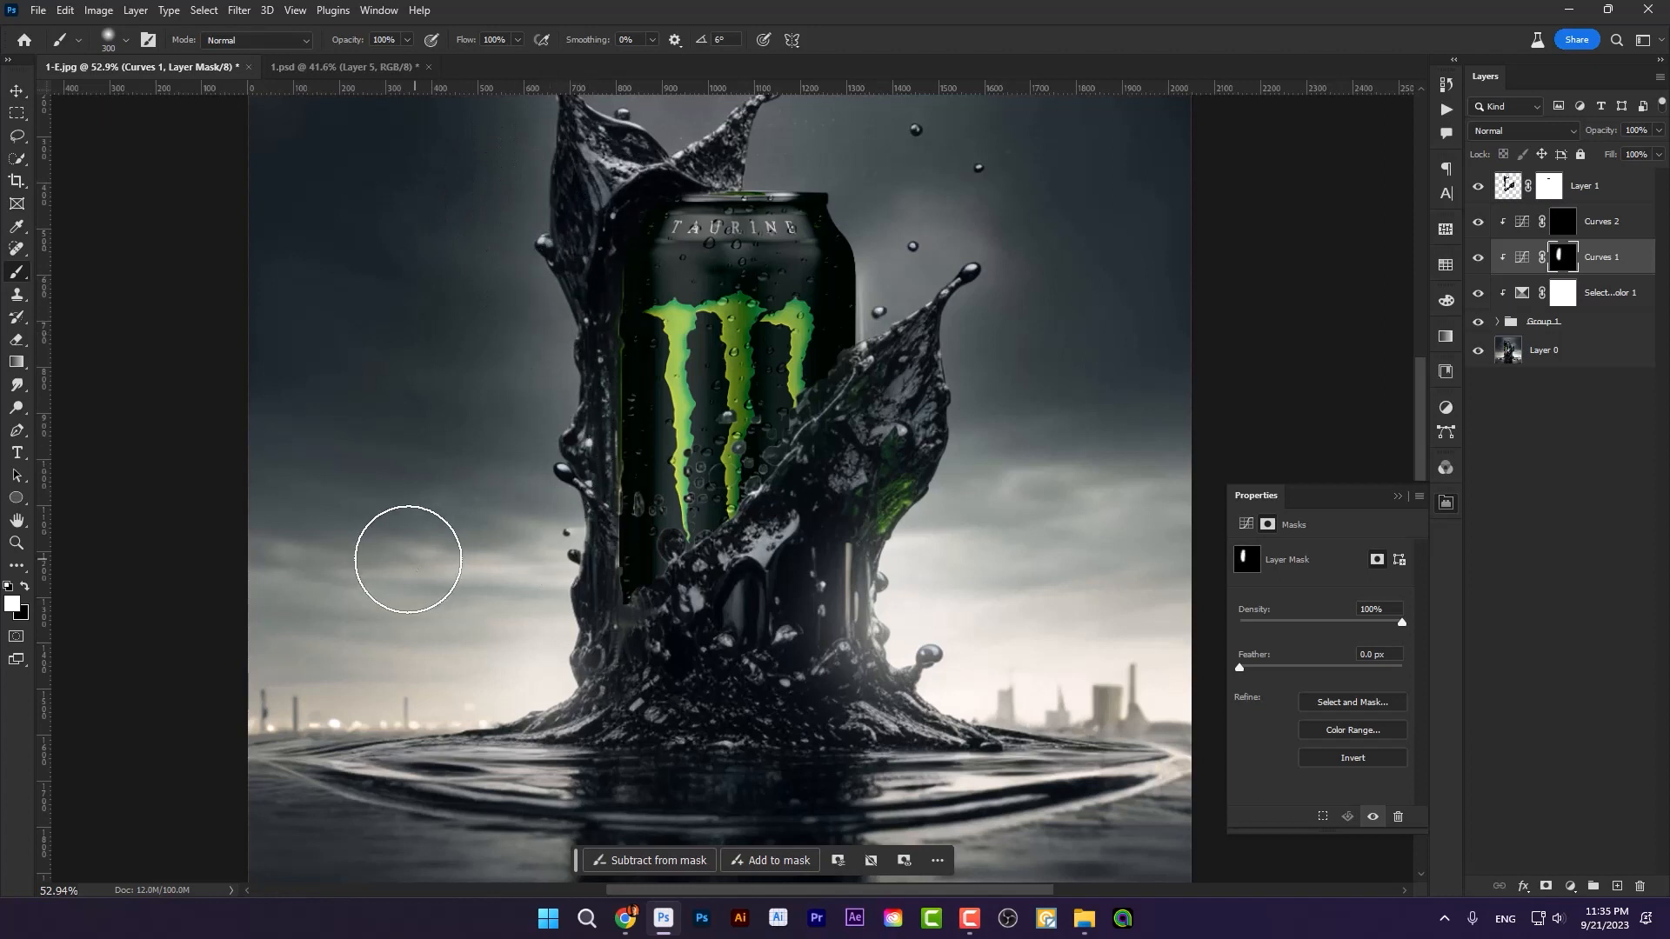
Step: Try extending the darkening on the Curves 1 mask across the can's front and undo the added strokes
{"action": "mouse_move", "coordinate": [587, 226]}
{"action": "left_mouse_down"}
{"action": "mouse_move", "coordinate": [560, 530]}
{"action": "mouse_move", "coordinate": [584, 246]}
{"action": "mouse_move", "coordinate": [615, 530]}
{"action": "mouse_move", "coordinate": [653, 260]}
{"action": "mouse_move", "coordinate": [664, 635]}
{"action": "mouse_move", "coordinate": [683, 220]}
{"action": "mouse_move", "coordinate": [736, 529]}
{"action": "mouse_move", "coordinate": [772, 531]}
{"action": "mouse_move", "coordinate": [806, 215]}
{"action": "mouse_move", "coordinate": [754, 518]}
{"action": "mouse_move", "coordinate": [667, 592]}
{"action": "mouse_move", "coordinate": [739, 576]}
{"action": "left_mouse_up"}
{"action": "key", "text": "ctrl+z"}
{"action": "key", "text": "ctrl+z"}
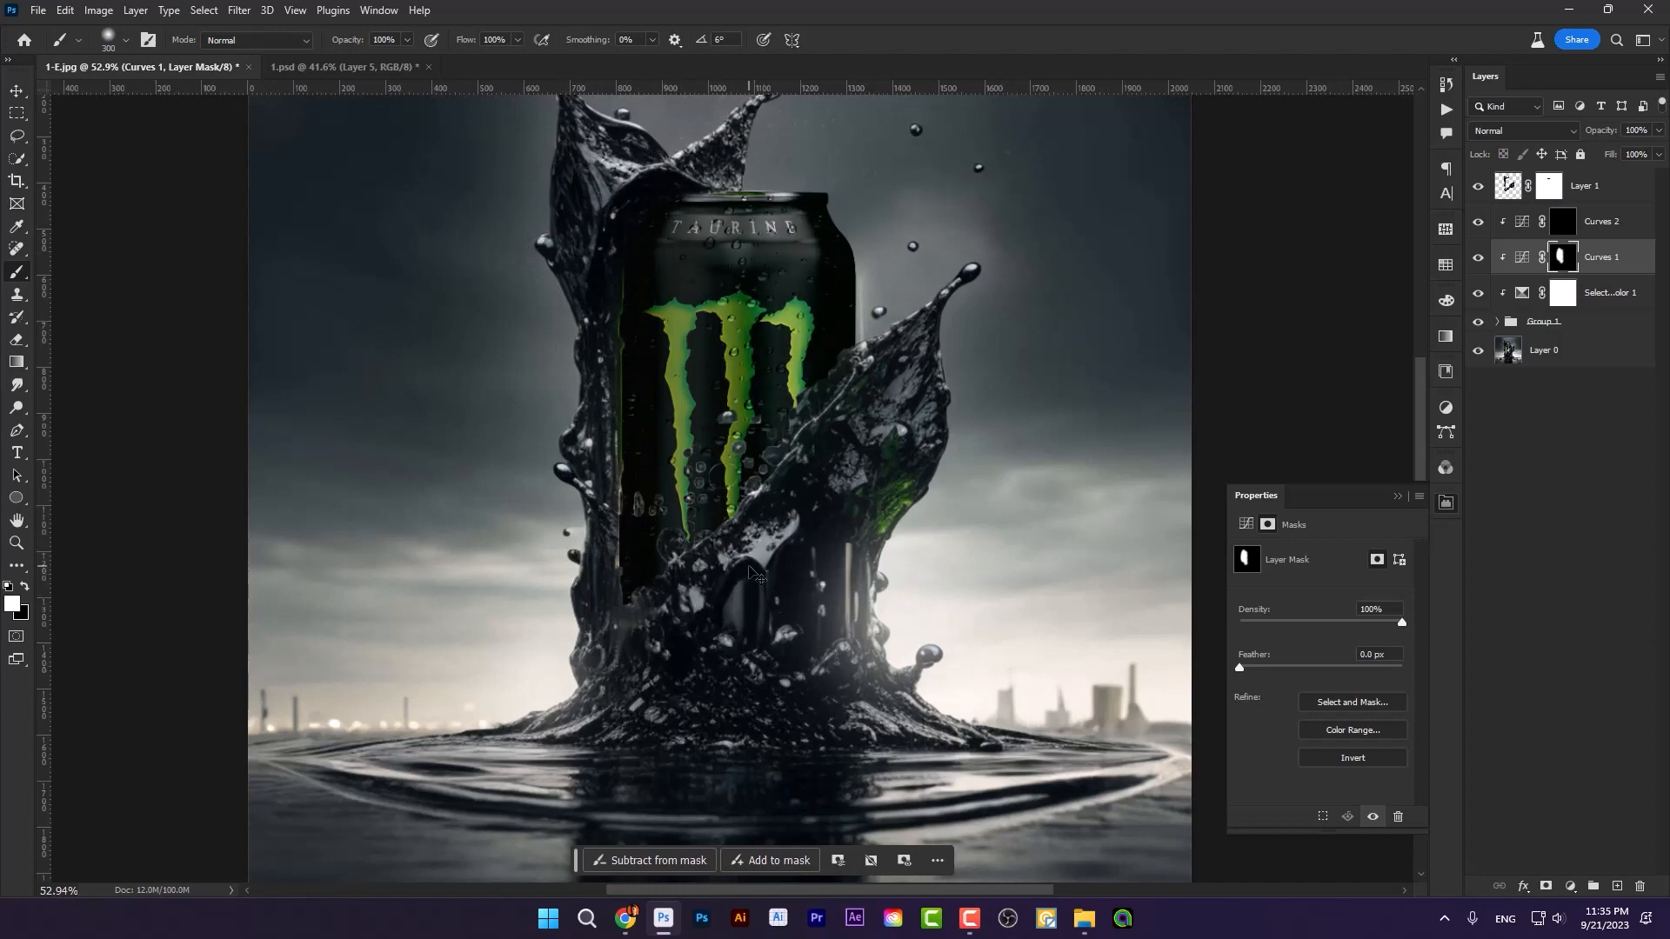
{"action": "key", "text": "ctrl+z"}
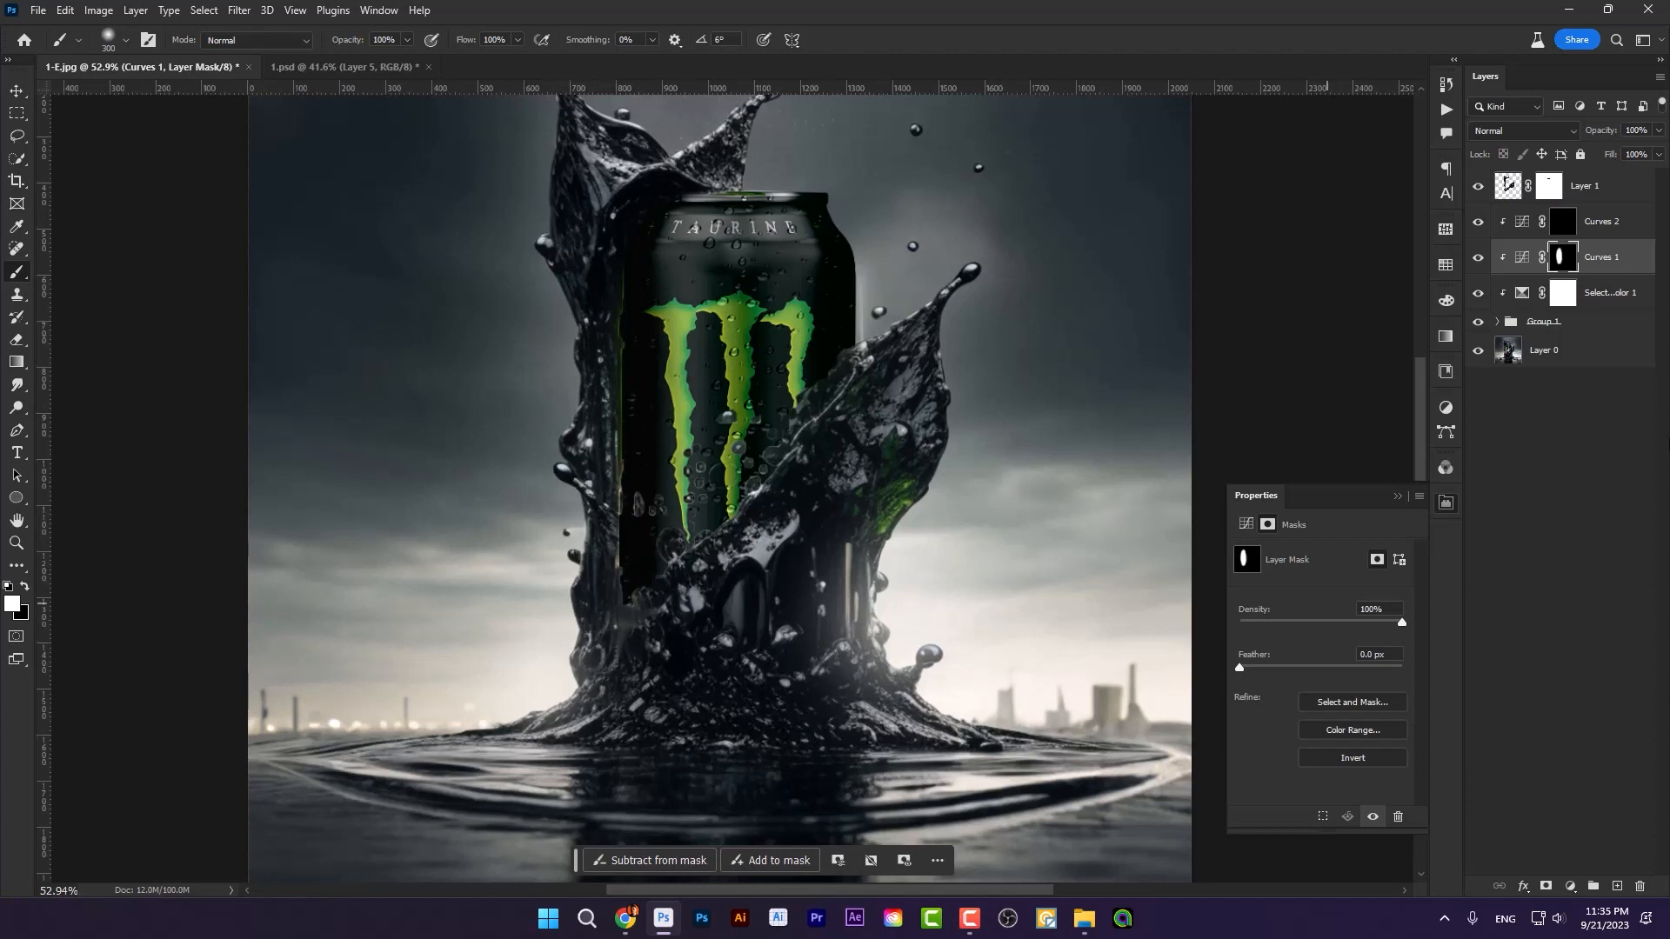
Step: Paint white on the Curves 2 mask with a smaller brush to brighten the can's upper right edge
{"action": "left_click", "coordinate": [1563, 225]}
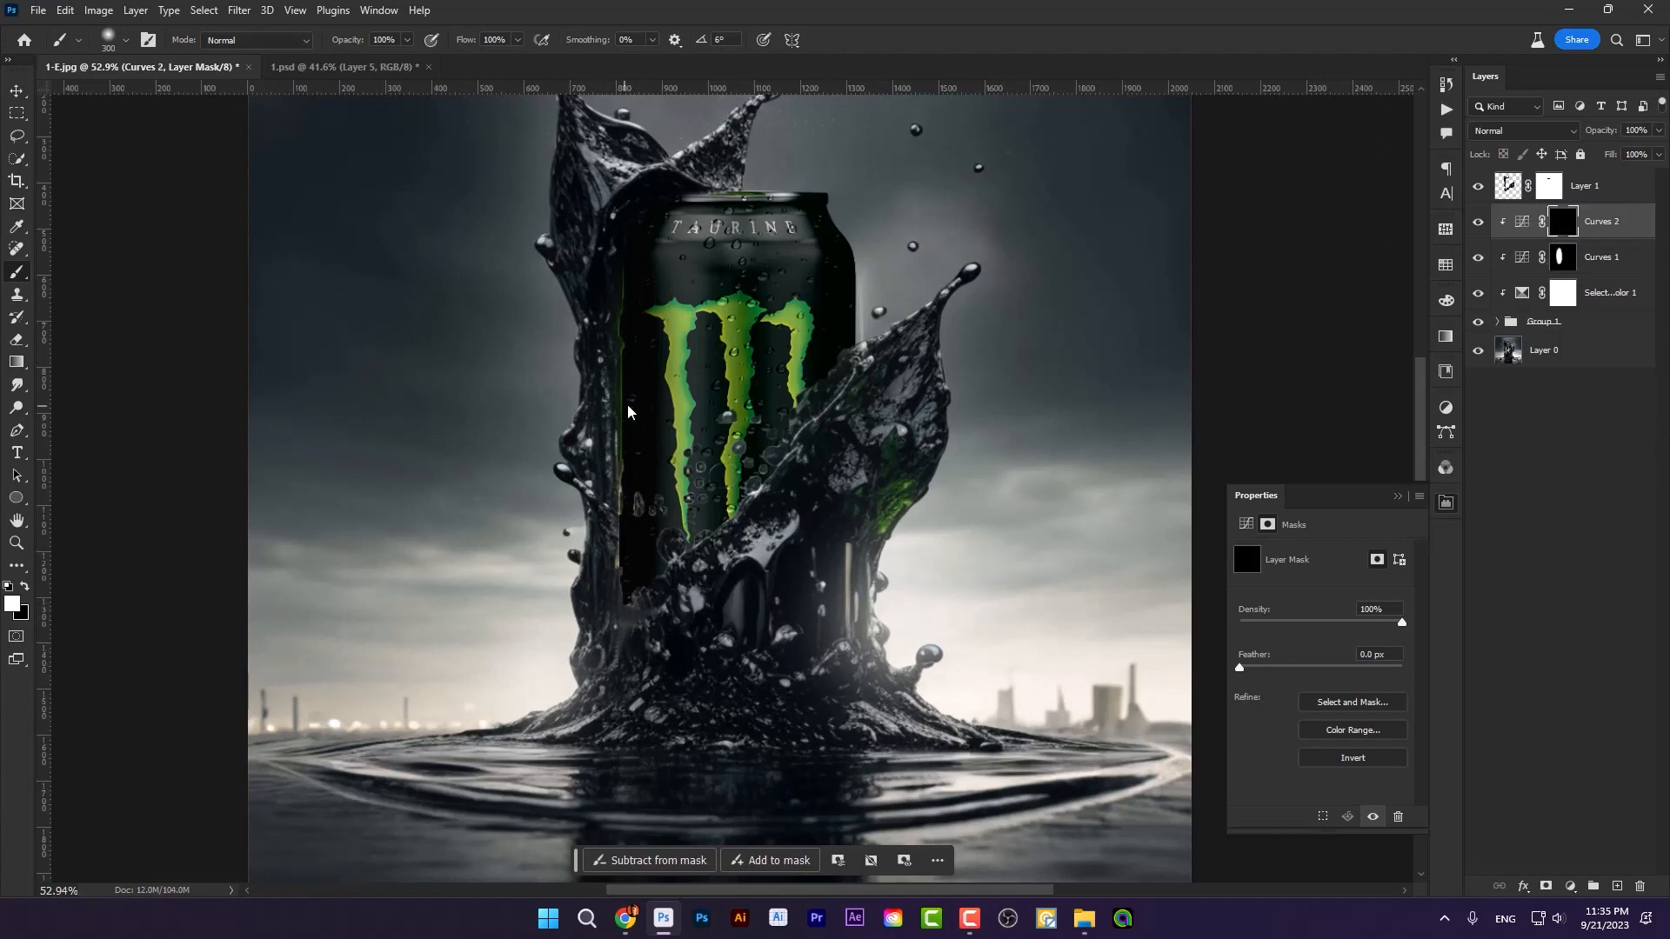
{"action": "key", "text": "bracketleft"}
{"action": "key", "text": "bracketleft"}
{"action": "left_click_drag", "start_coordinate": [858, 167], "coordinate": [895, 251]}
{"action": "key", "text": "bracketright"}
{"action": "scroll", "coordinate": [1061, 252], "scroll_direction": "up", "scroll_amount": 3}
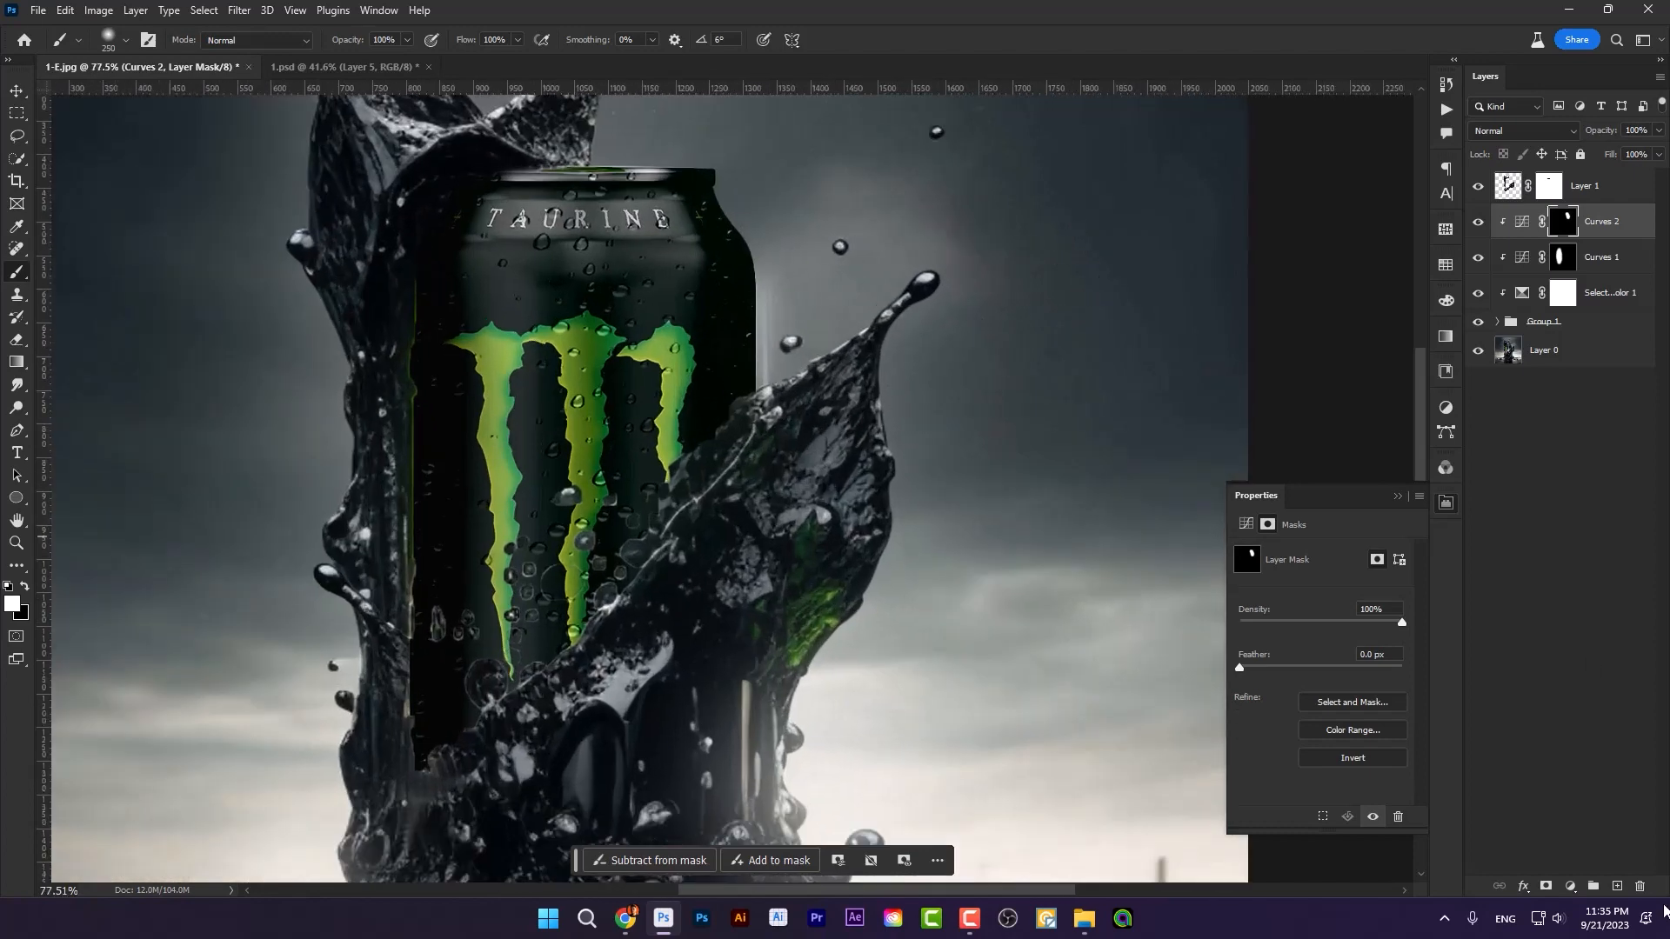
Step: Add a new layer above Curves 2, clip it to the can group, and prepare a white 125 px soft brush
{"action": "left_click", "coordinate": [1618, 886]}
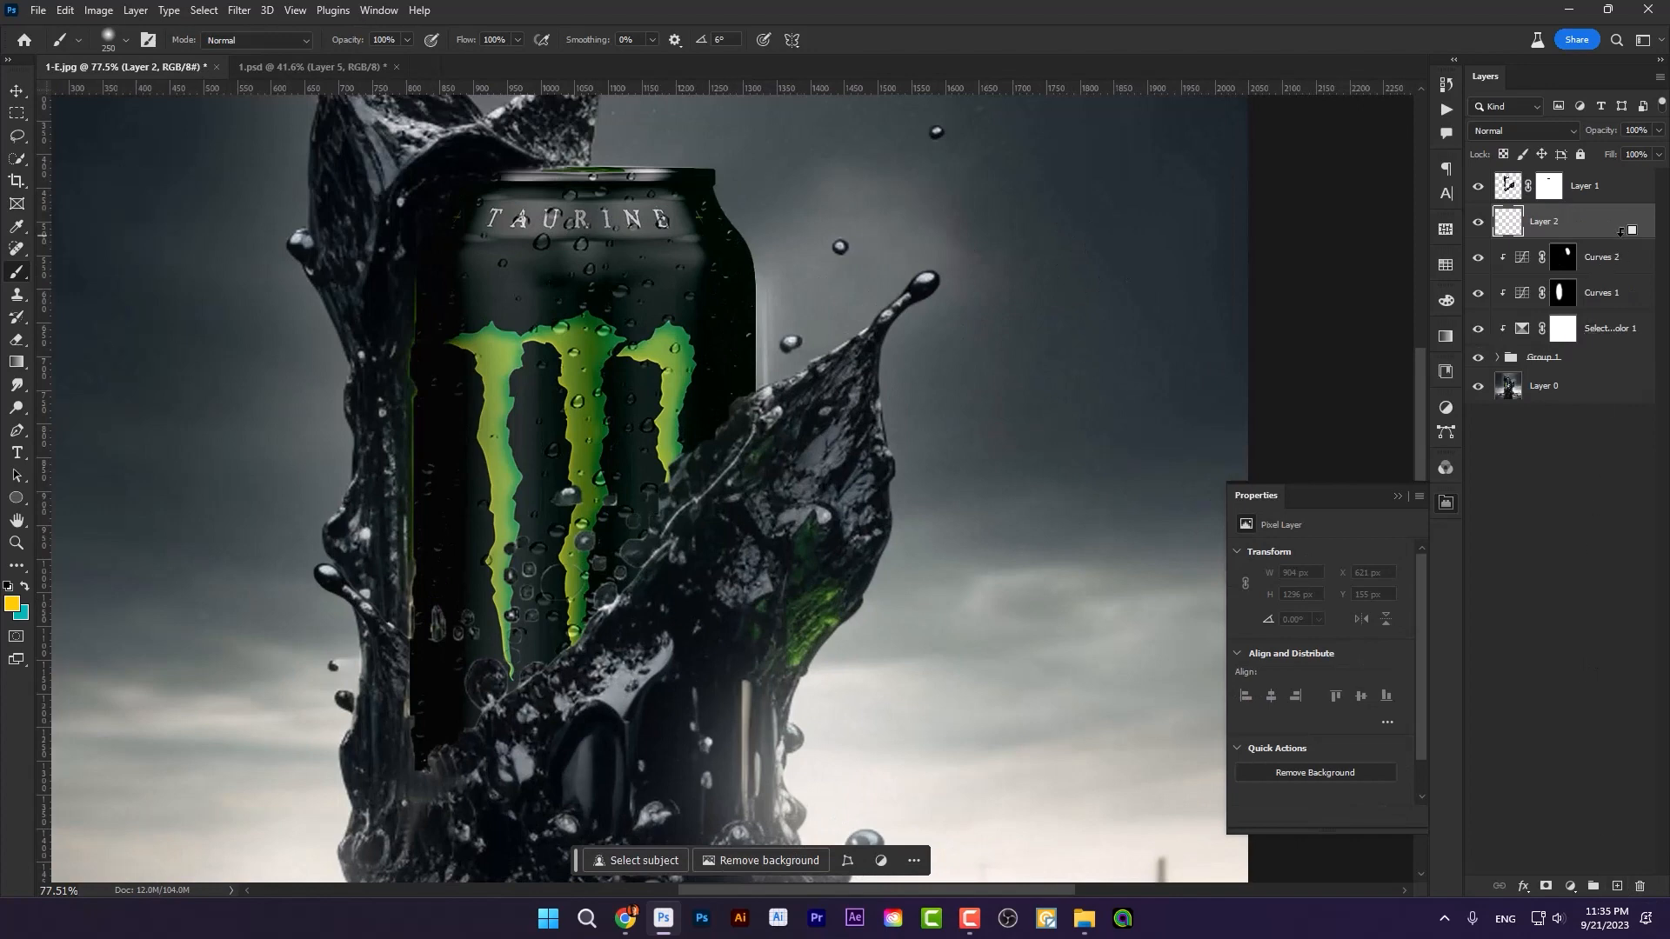
{"action": "left_click", "coordinate": [13, 603]}
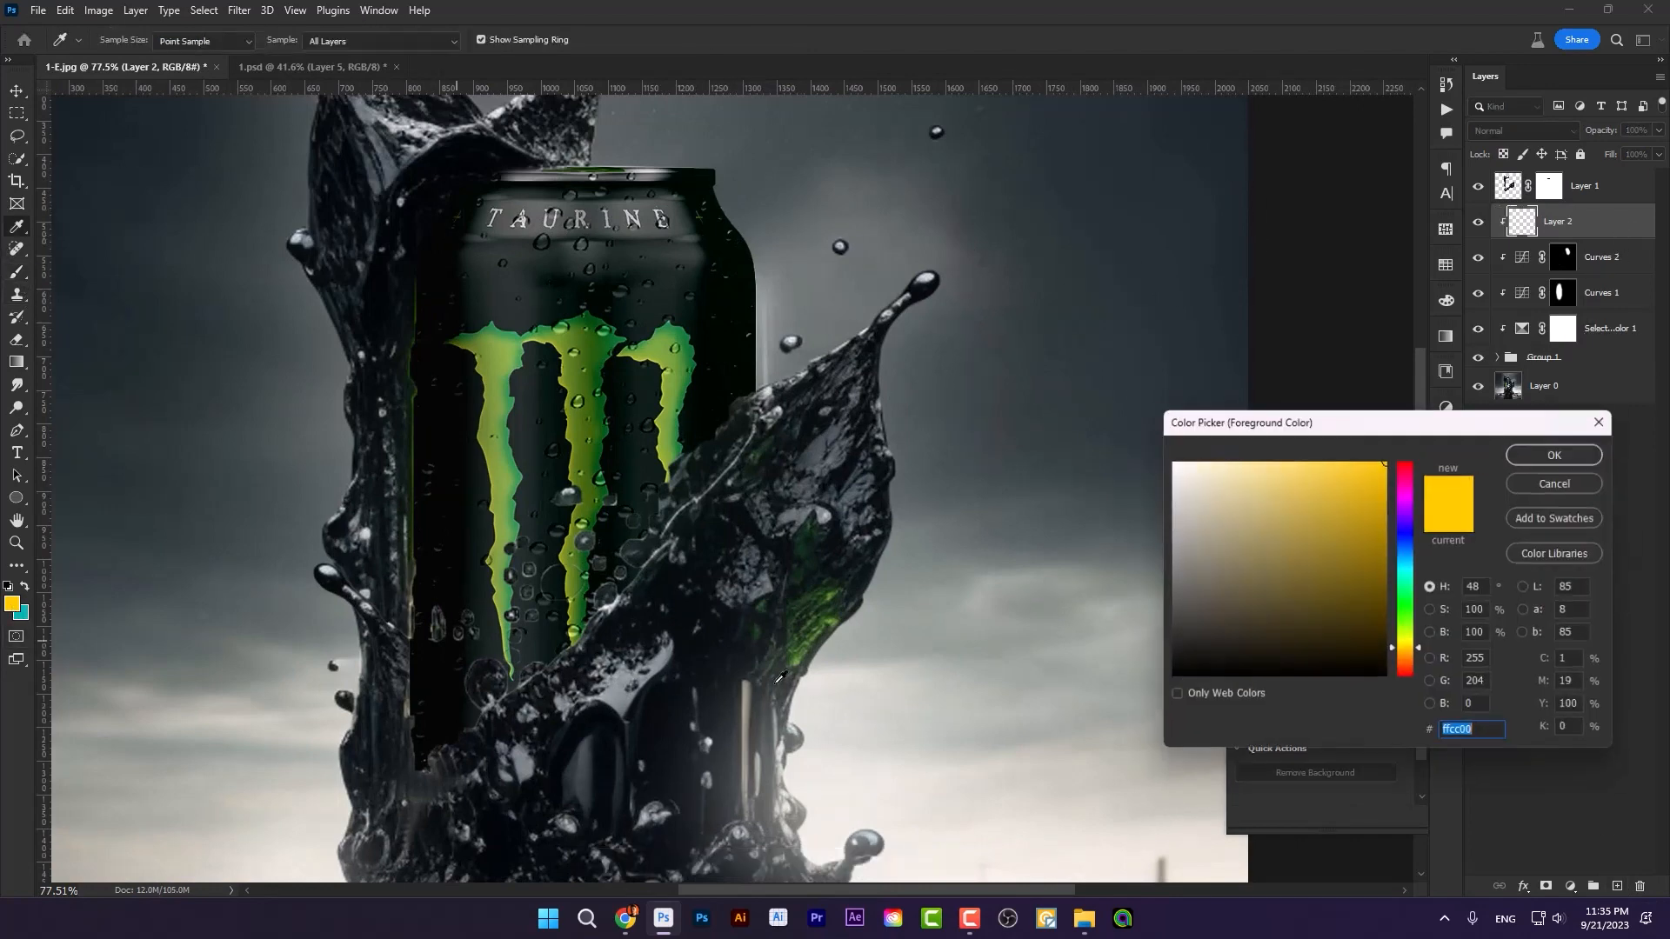
{"action": "left_click", "coordinate": [1169, 463]}
{"action": "key", "text": "Return"}
{"action": "key", "text": "bracketleft"}
{"action": "key", "text": "bracketleft"}
{"action": "key", "text": "bracketleft"}
{"action": "key", "text": "bracketleft"}
{"action": "key", "text": "bracketleft"}
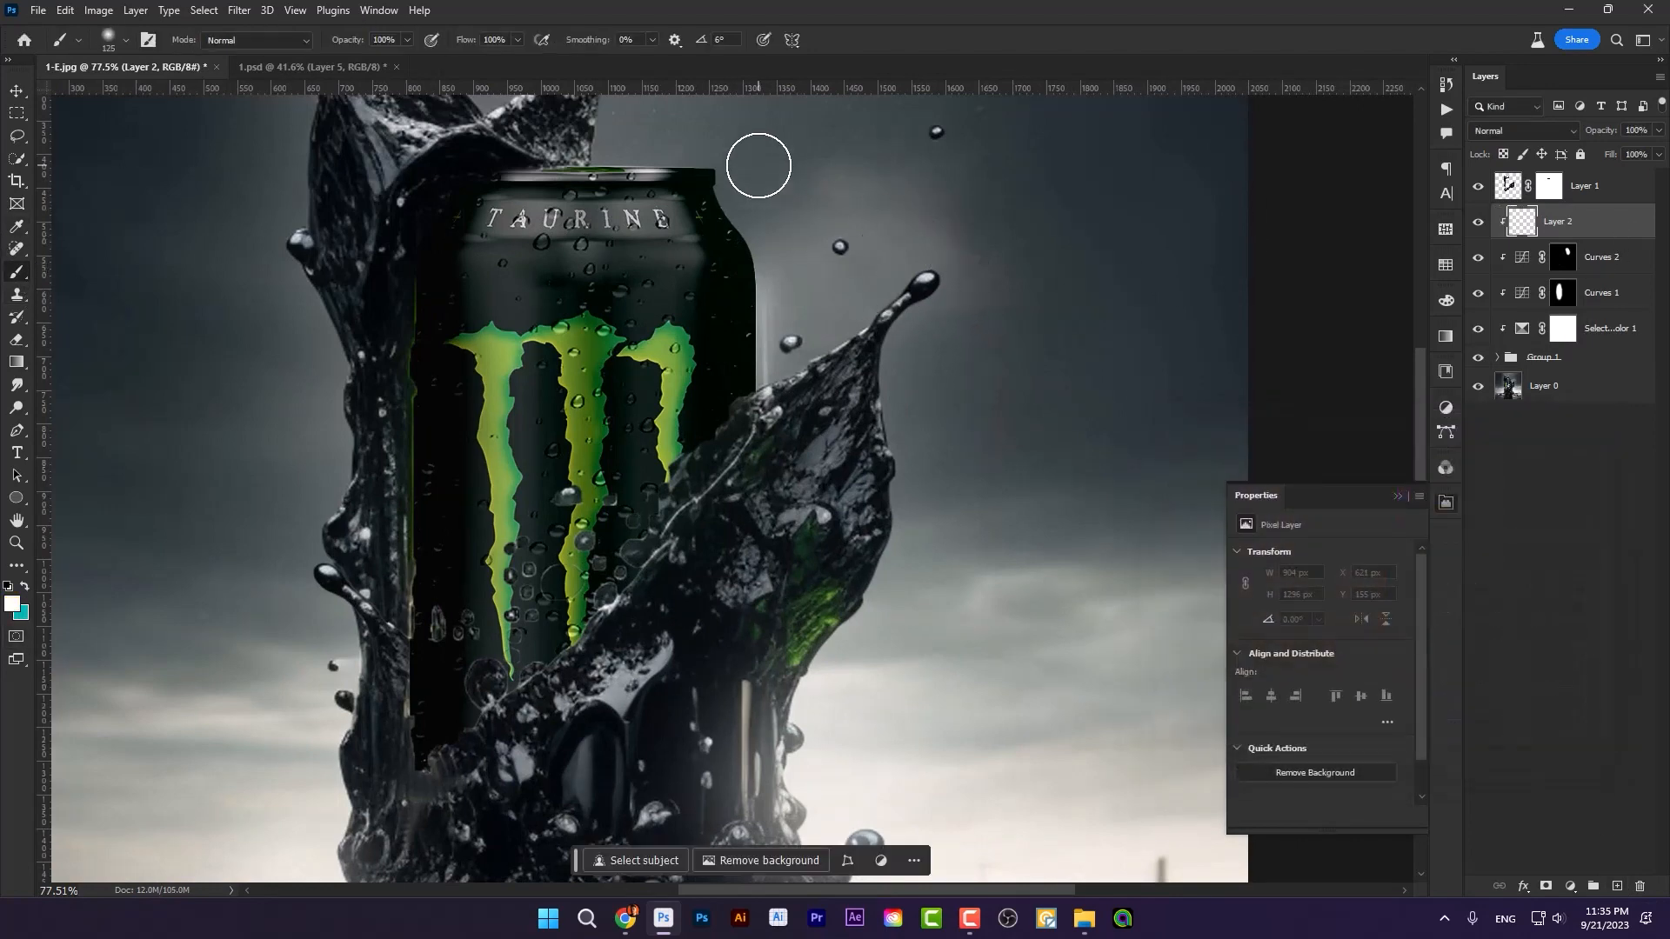
Step: Paint a soft white rim light along the can's right edge on the new layer, enlarging the brush to 175 px
{"action": "left_click_drag", "start_coordinate": [760, 165], "coordinate": [839, 320]}
{"action": "key", "text": "bracketright"}
{"action": "left_click_drag", "start_coordinate": [805, 253], "coordinate": [820, 356]}
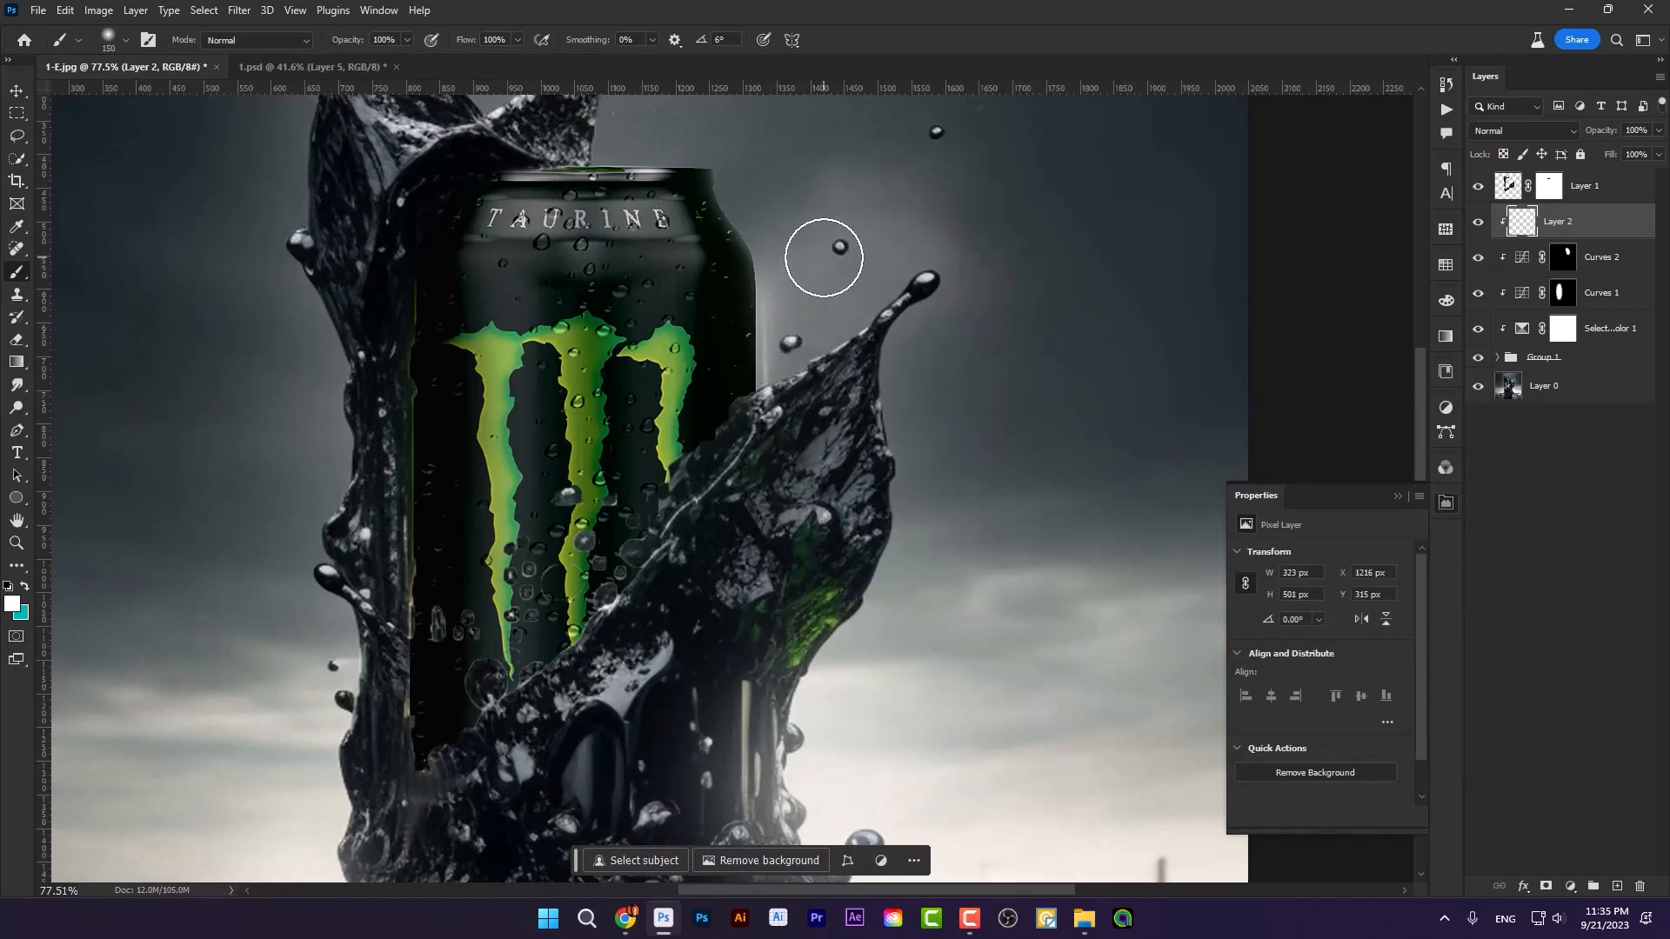
{"action": "left_click_drag", "start_coordinate": [810, 285], "coordinate": [818, 405]}
{"action": "mouse_move", "coordinate": [813, 332]}
{"action": "left_mouse_down"}
{"action": "mouse_move", "coordinate": [810, 389]}
{"action": "mouse_move", "coordinate": [821, 364]}
{"action": "left_mouse_up"}
{"action": "key", "text": "bracketright"}
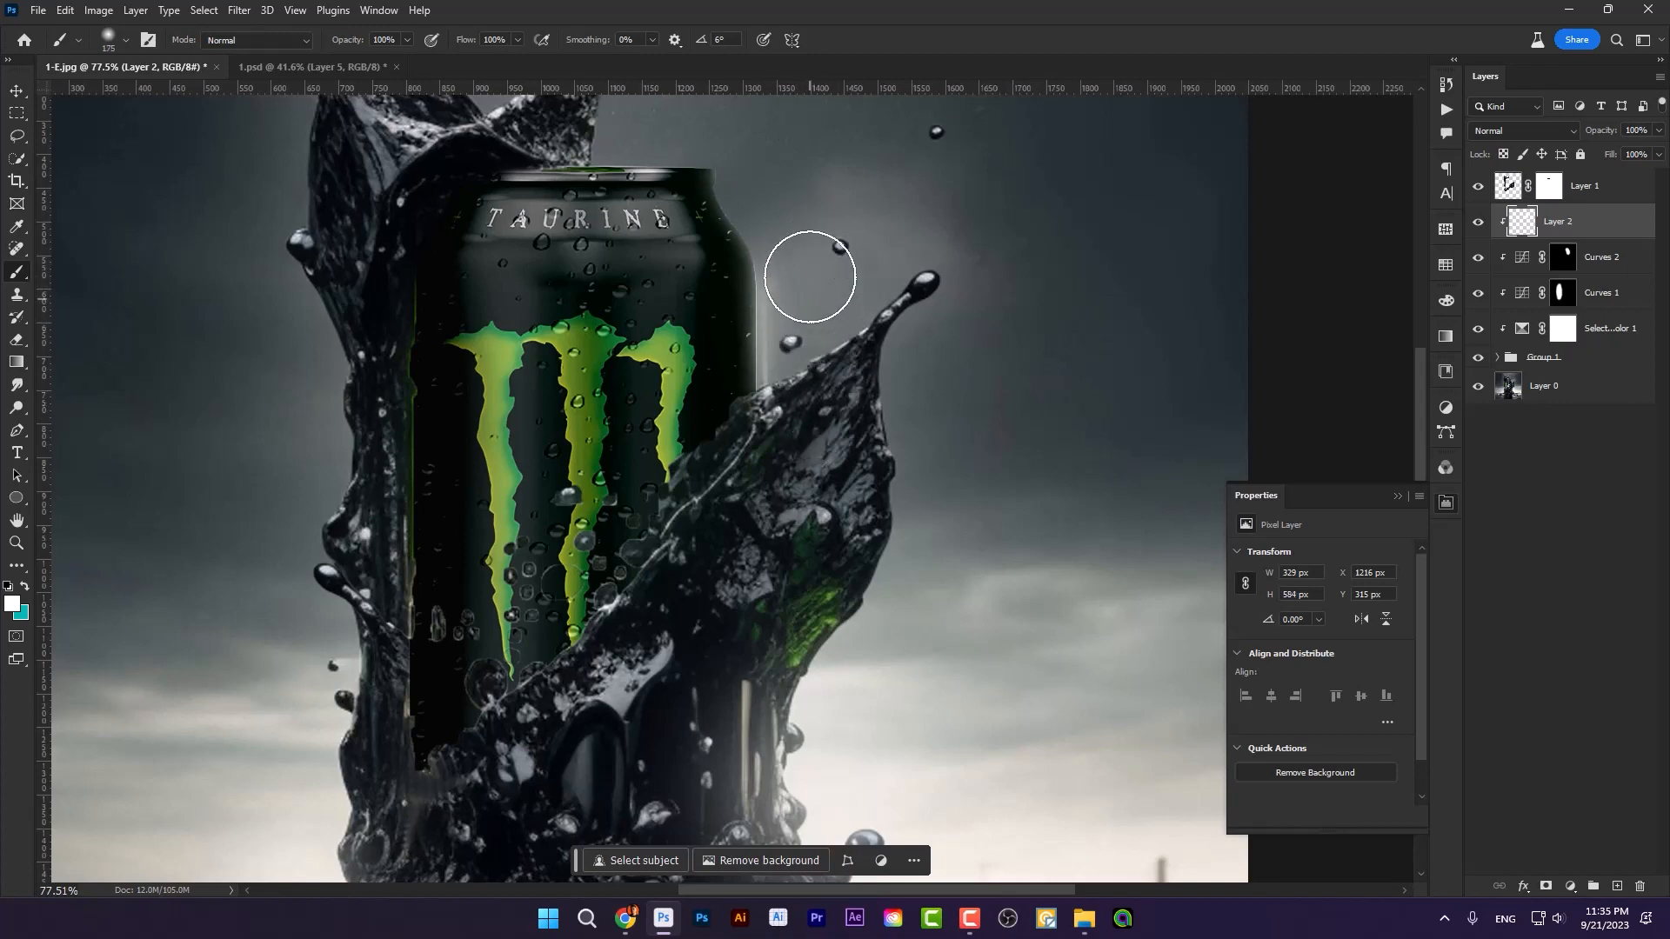
{"action": "mouse_move", "coordinate": [786, 167]}
{"action": "left_mouse_down"}
{"action": "mouse_move", "coordinate": [827, 246]}
{"action": "mouse_move", "coordinate": [820, 306]}
{"action": "mouse_move", "coordinate": [797, 183]}
{"action": "mouse_move", "coordinate": [820, 217]}
{"action": "mouse_move", "coordinate": [832, 531]}
{"action": "left_mouse_up"}
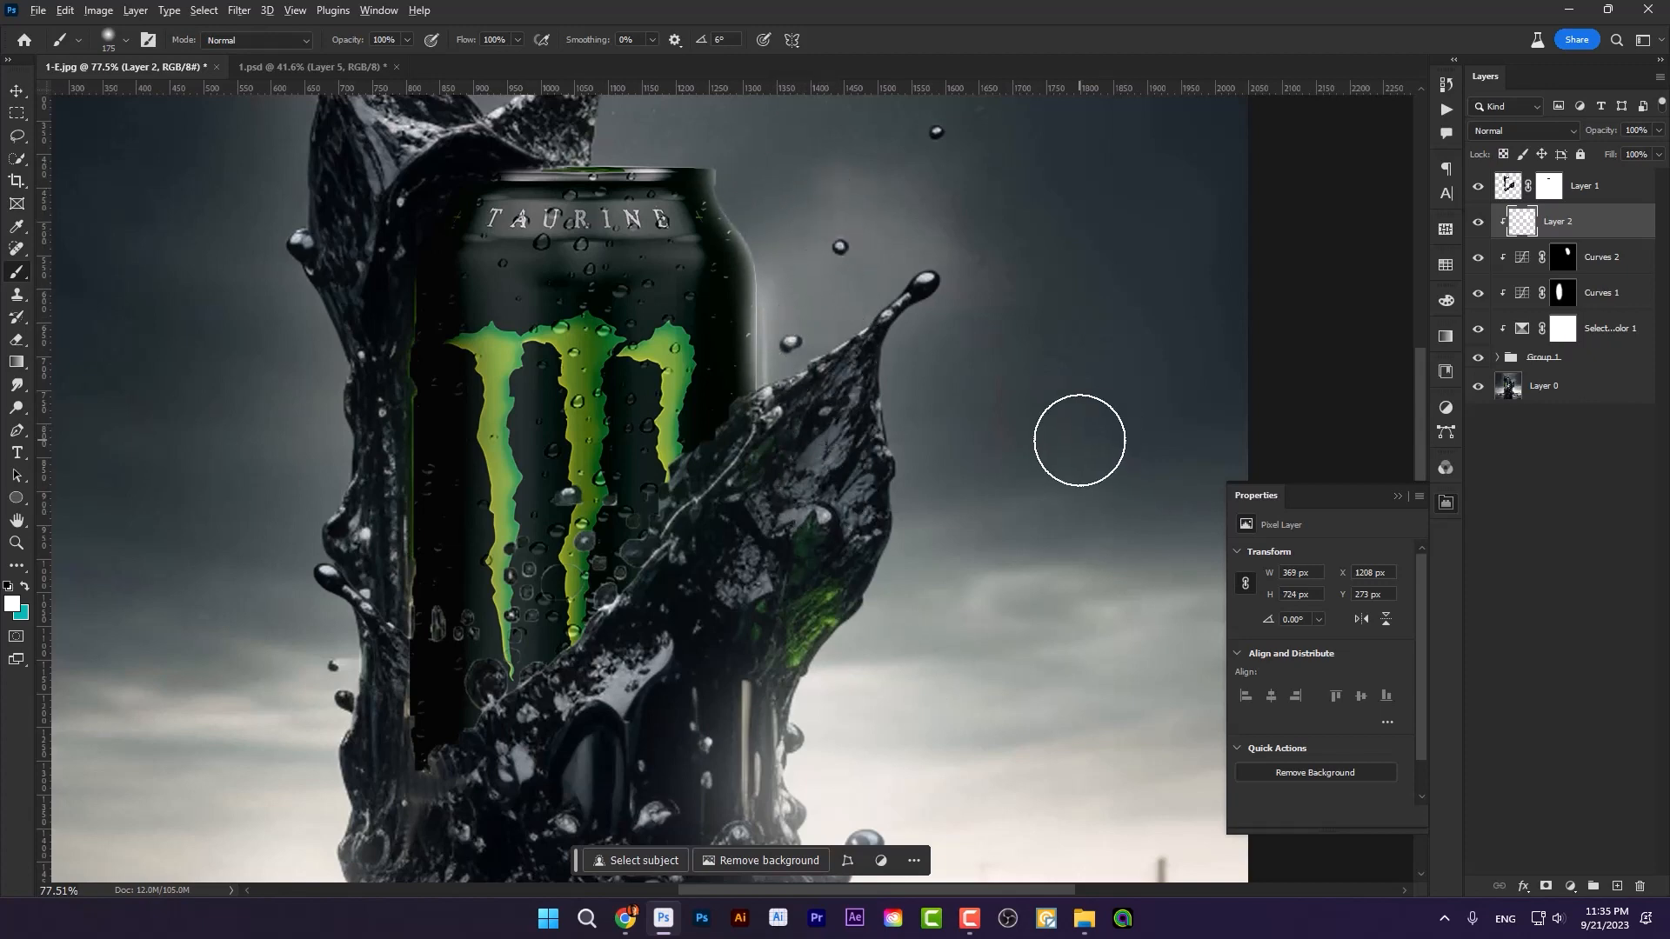
Step: Compare the can with Layer 1 hidden and shown, and add a new layer above it clipped to Layer 1
{"action": "scroll", "coordinate": [1079, 437], "scroll_direction": "down", "scroll_amount": 5}
{"action": "scroll", "coordinate": [731, 484], "scroll_direction": "up", "scroll_amount": 5}
{"action": "scroll", "coordinate": [731, 484], "scroll_direction": "up", "scroll_amount": 1}
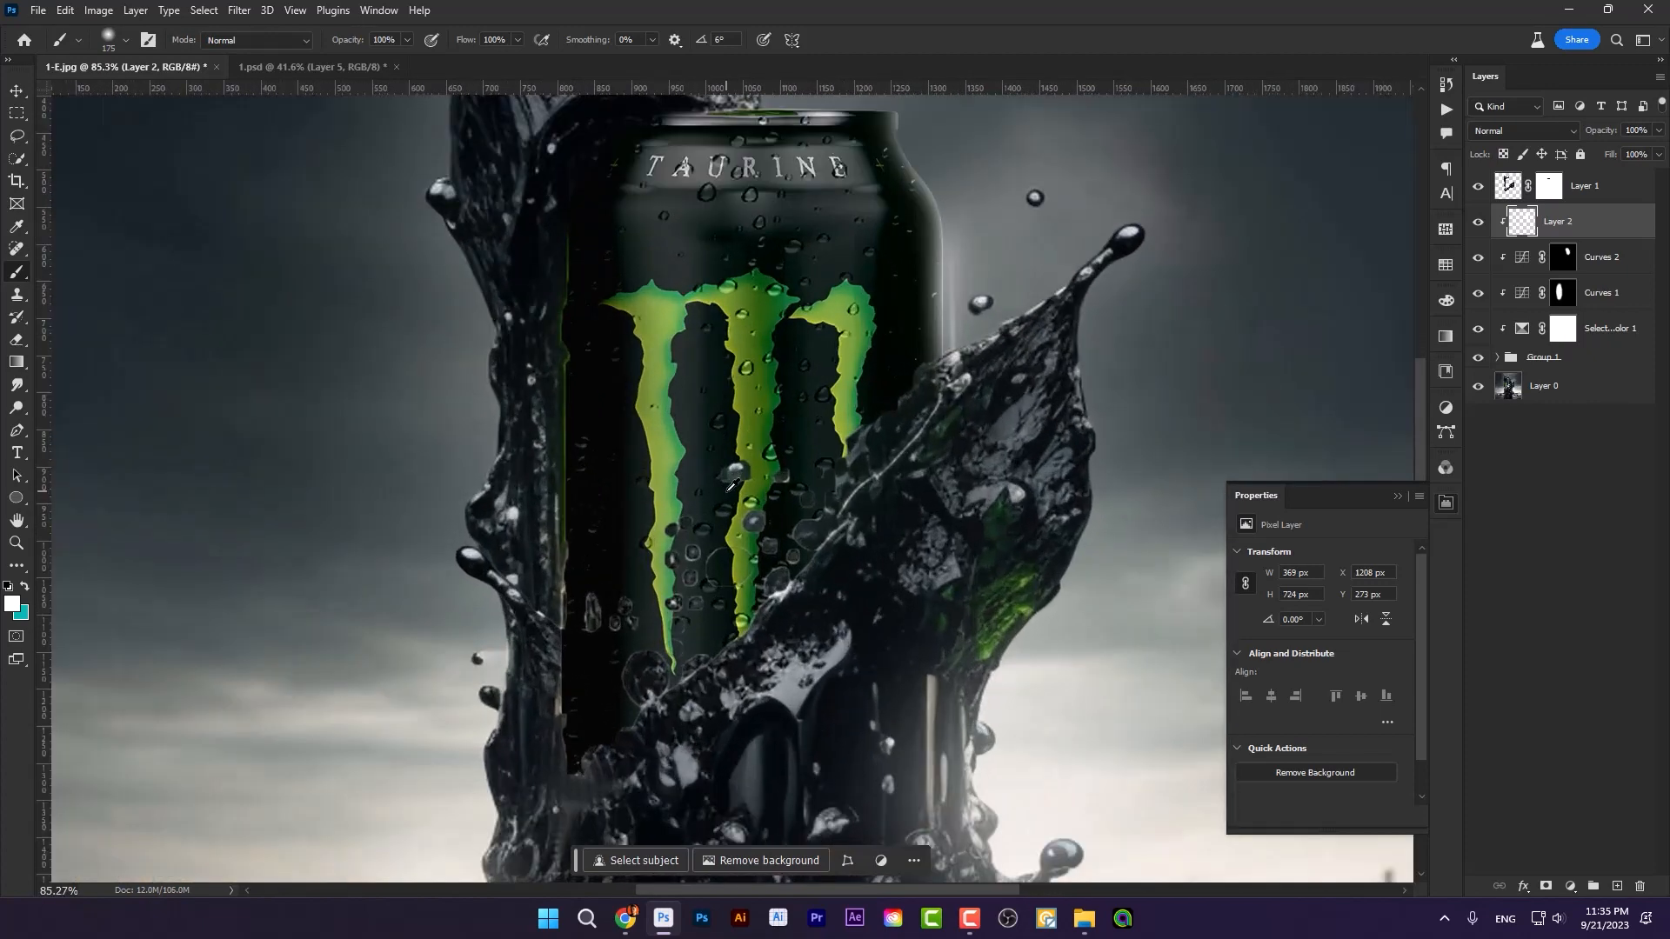
{"action": "scroll", "coordinate": [672, 517], "scroll_direction": "up", "scroll_amount": 1}
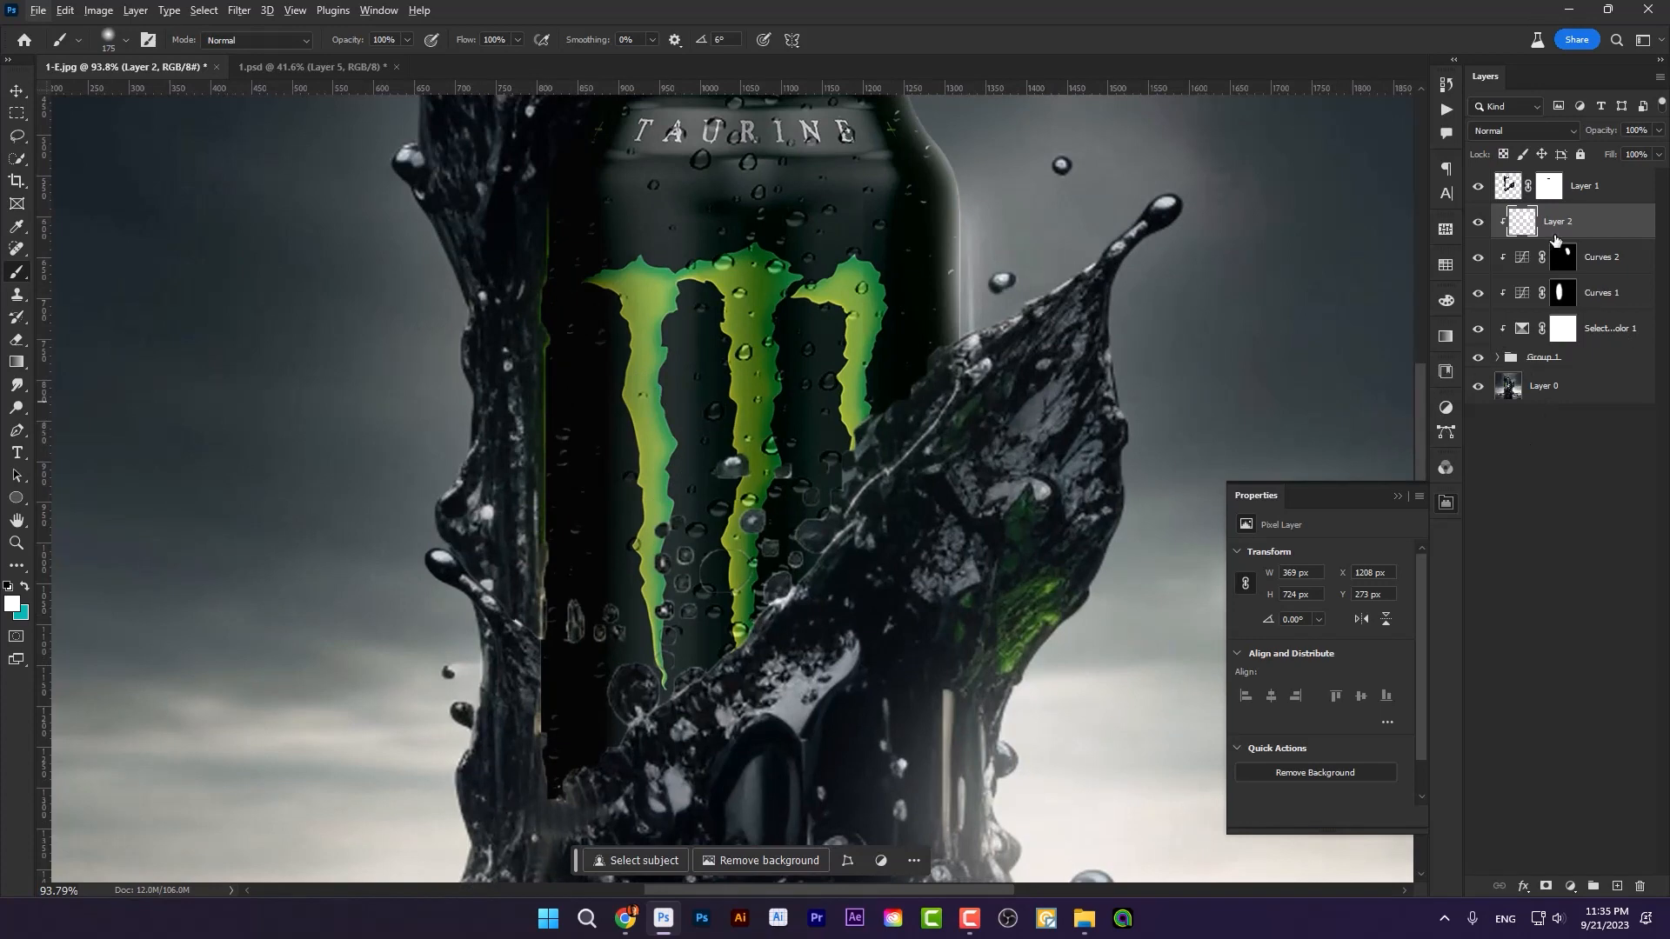
{"action": "left_click", "coordinate": [1585, 199]}
{"action": "left_click", "coordinate": [1479, 188]}
{"action": "left_click", "coordinate": [1480, 188]}
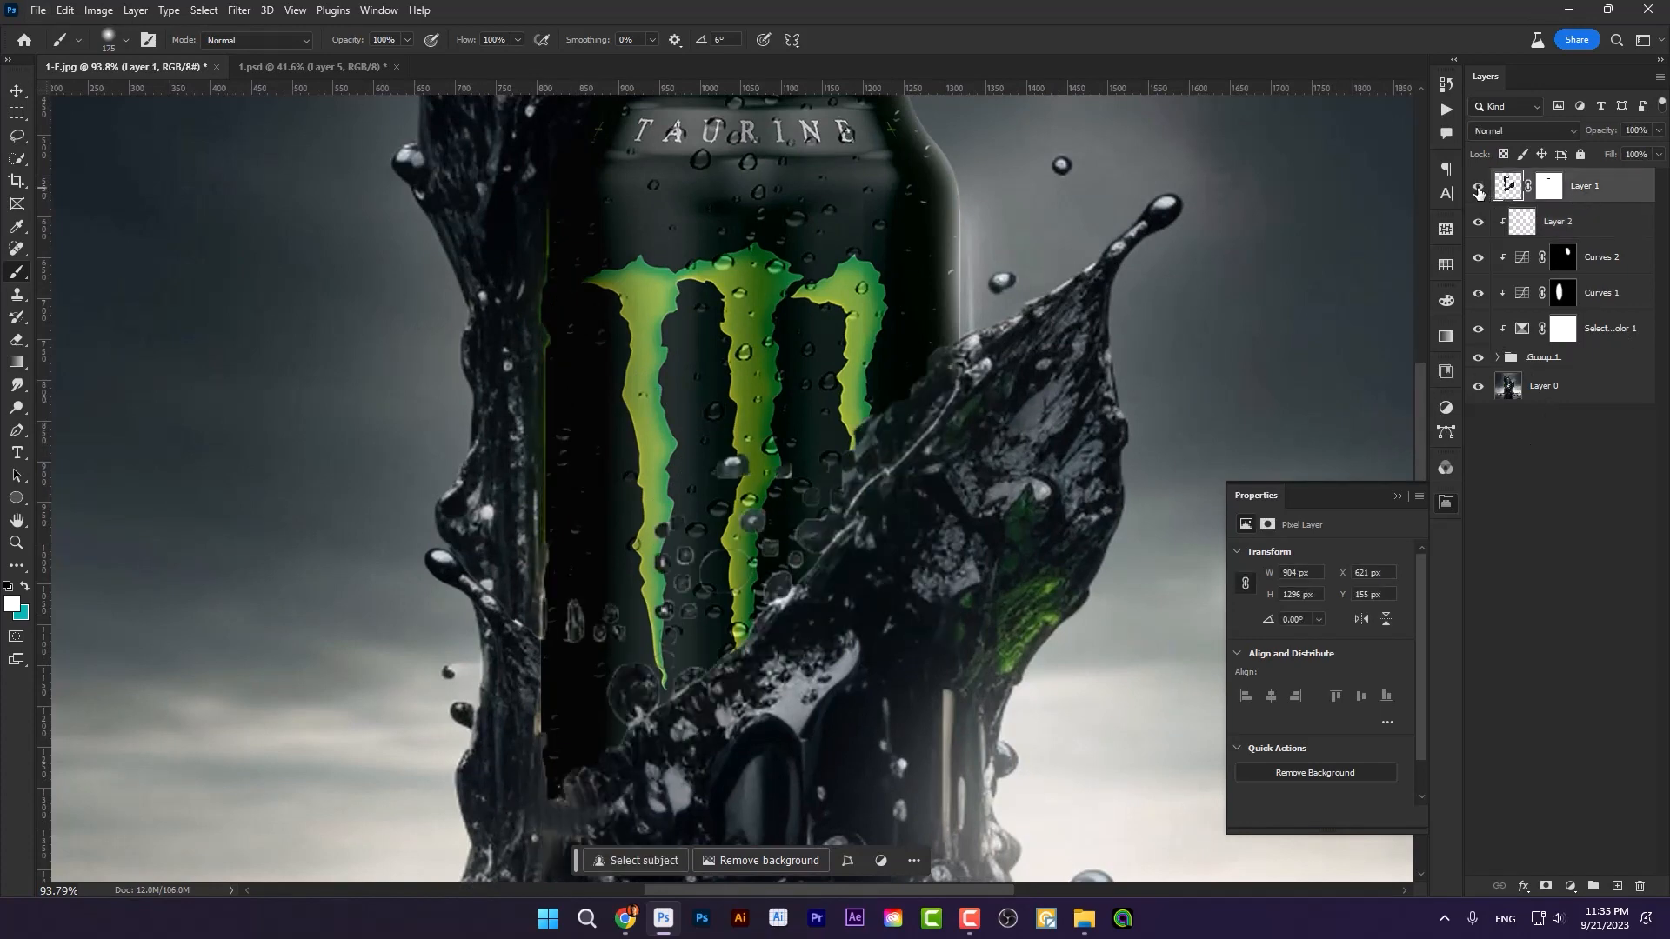
{"action": "left_click", "coordinate": [1479, 188]}
{"action": "left_click", "coordinate": [1479, 189]}
{"action": "left_click", "coordinate": [1618, 887]}
{"action": "left_click", "coordinate": [1593, 207], "text": "alt"}
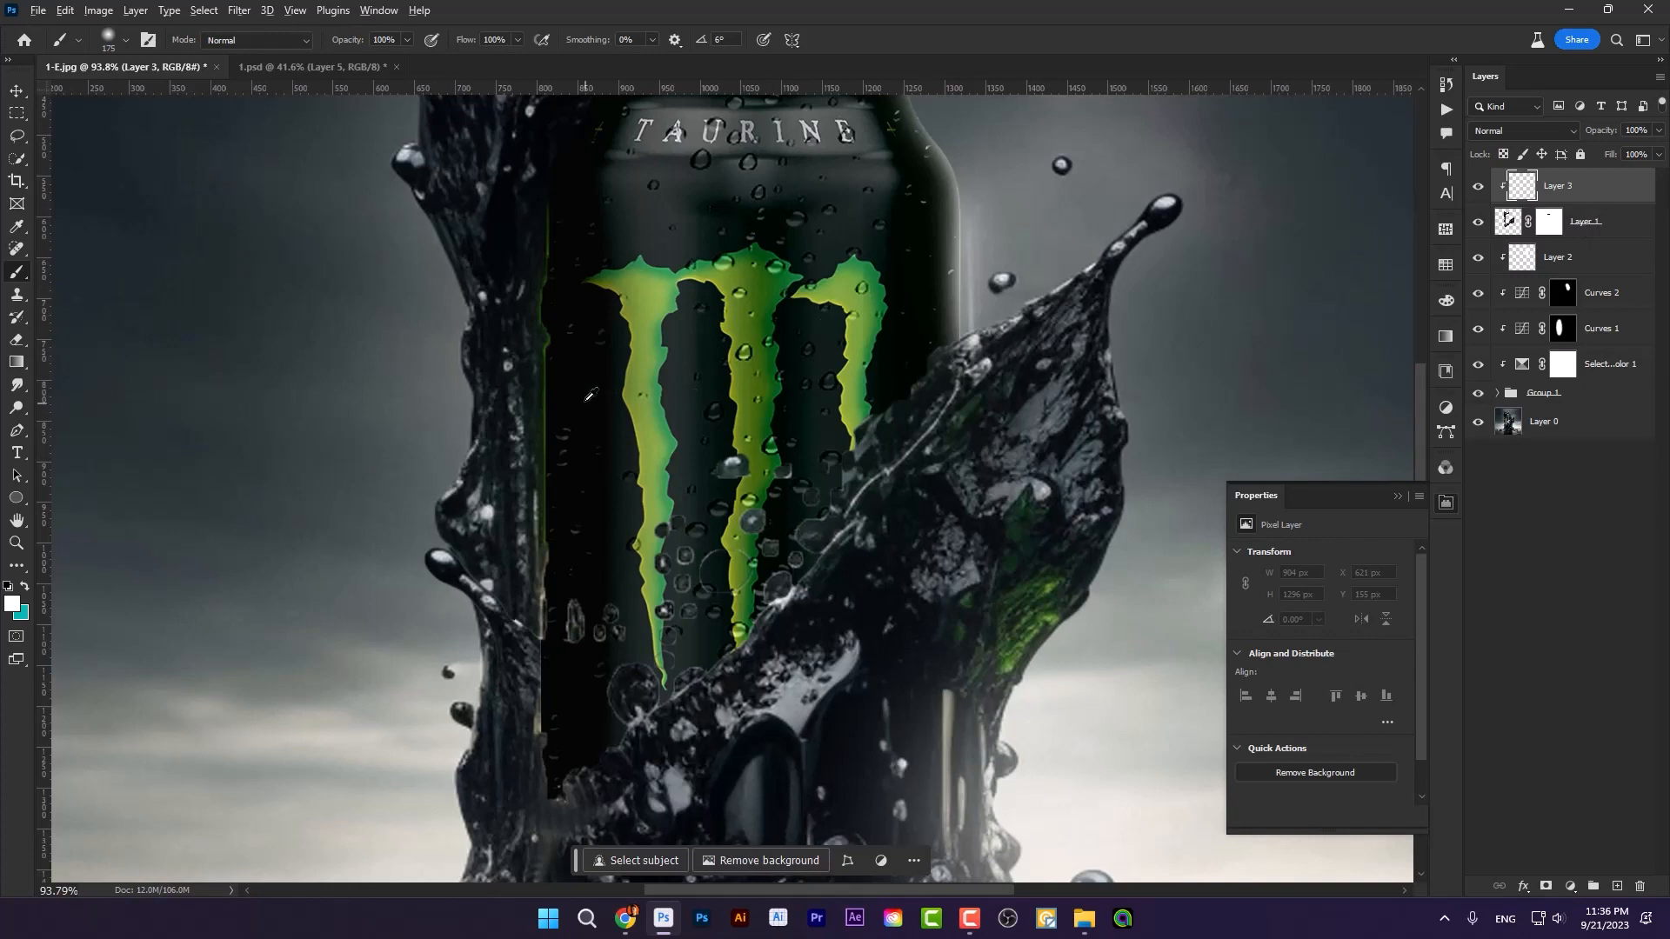
Step: Sample near-black from the can's left side and paint over its left edge with a 100 px soft brush on the clipped layer
{"action": "left_click", "coordinate": [561, 357], "text": "alt"}
{"action": "key", "text": "bracketleft"}
{"action": "scroll", "coordinate": [565, 370], "scroll_direction": "up", "scroll_amount": 2}
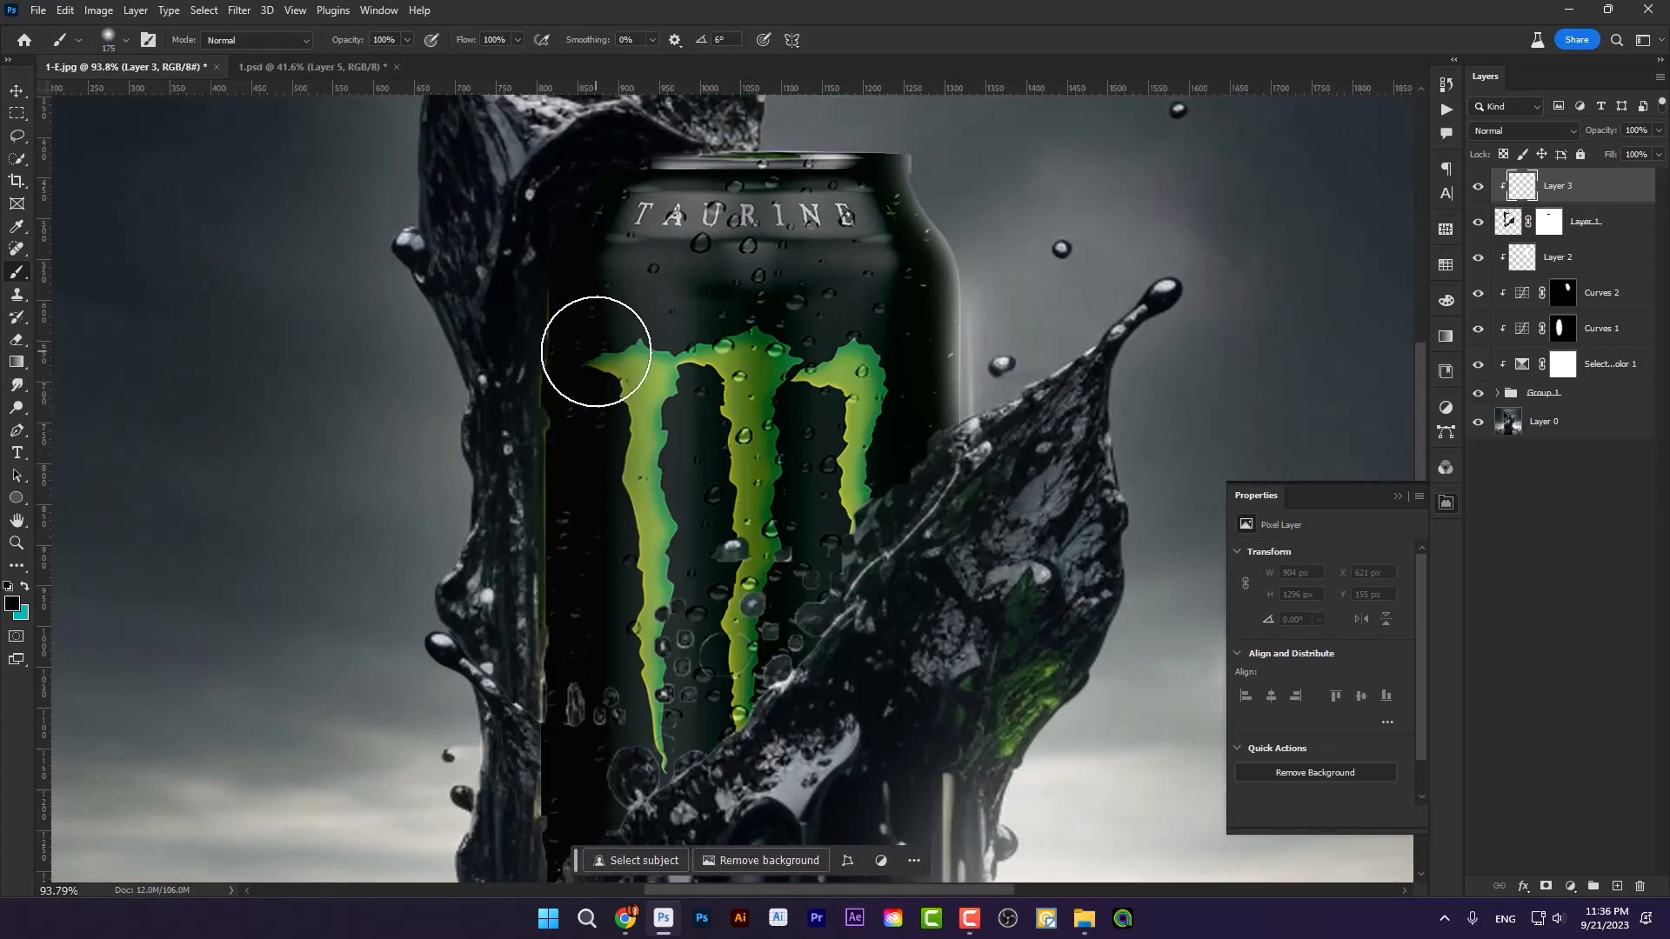
{"action": "key", "text": "bracketleft"}
{"action": "key", "text": "bracketleft"}
{"action": "left_click_drag", "start_coordinate": [582, 261], "coordinate": [590, 439]}
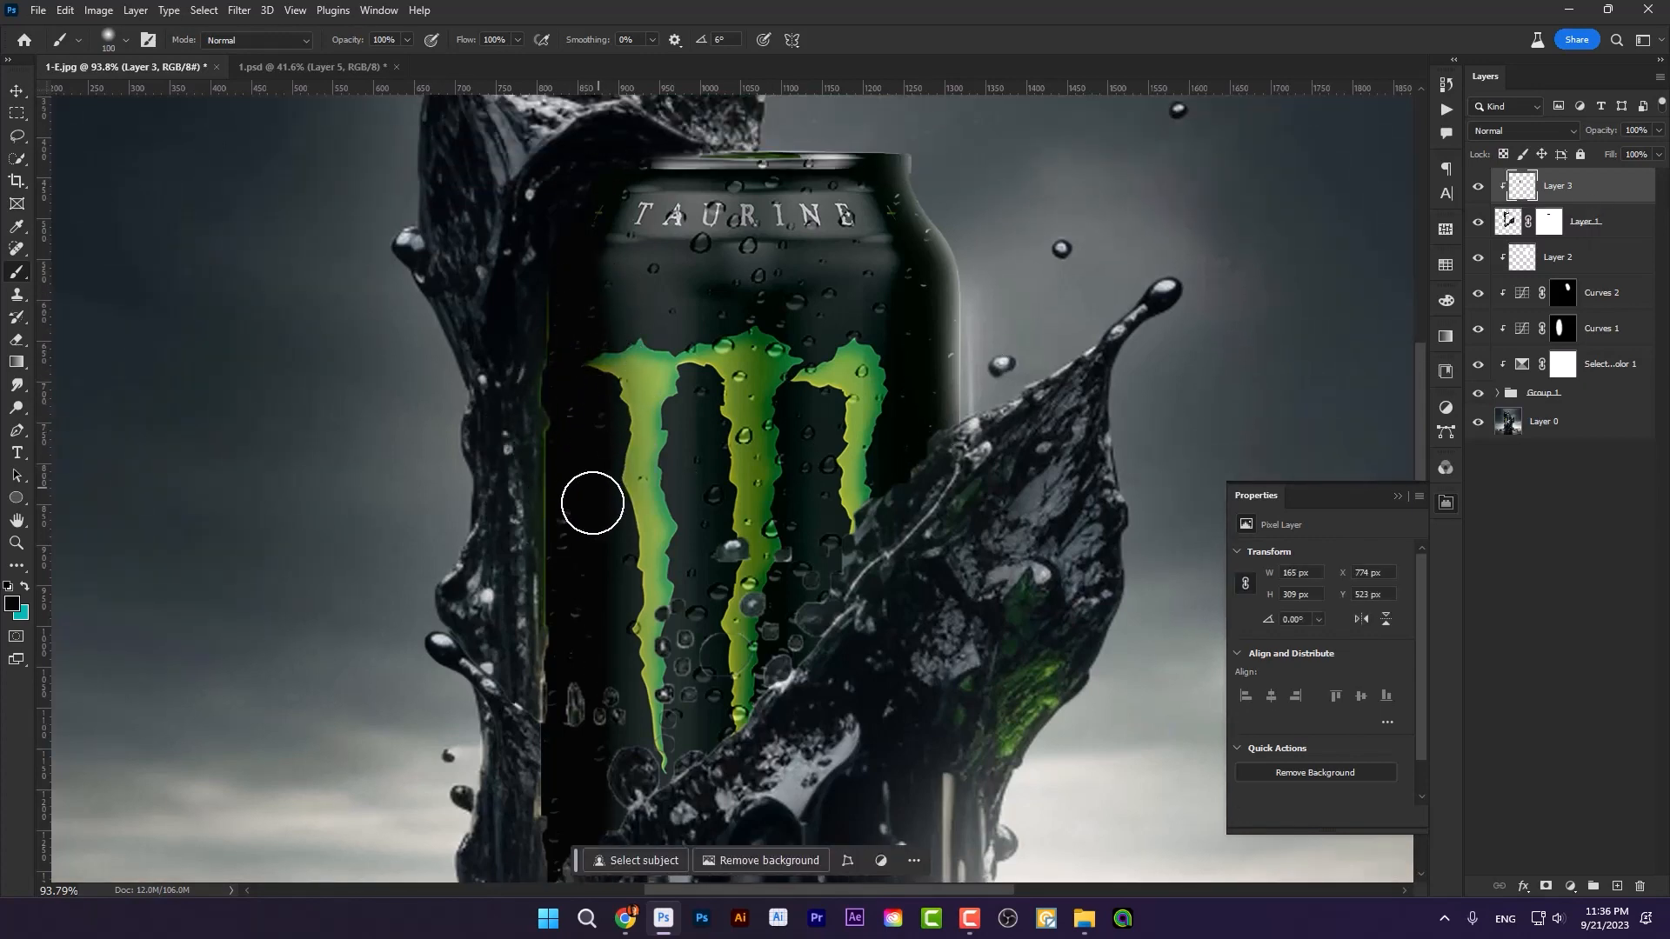
Step: Keep #050505 as the paint colour and extend the dark strokes down the can's left side on Layer 3, enlarging the brush to 125 px
{"action": "left_click", "coordinate": [13, 602]}
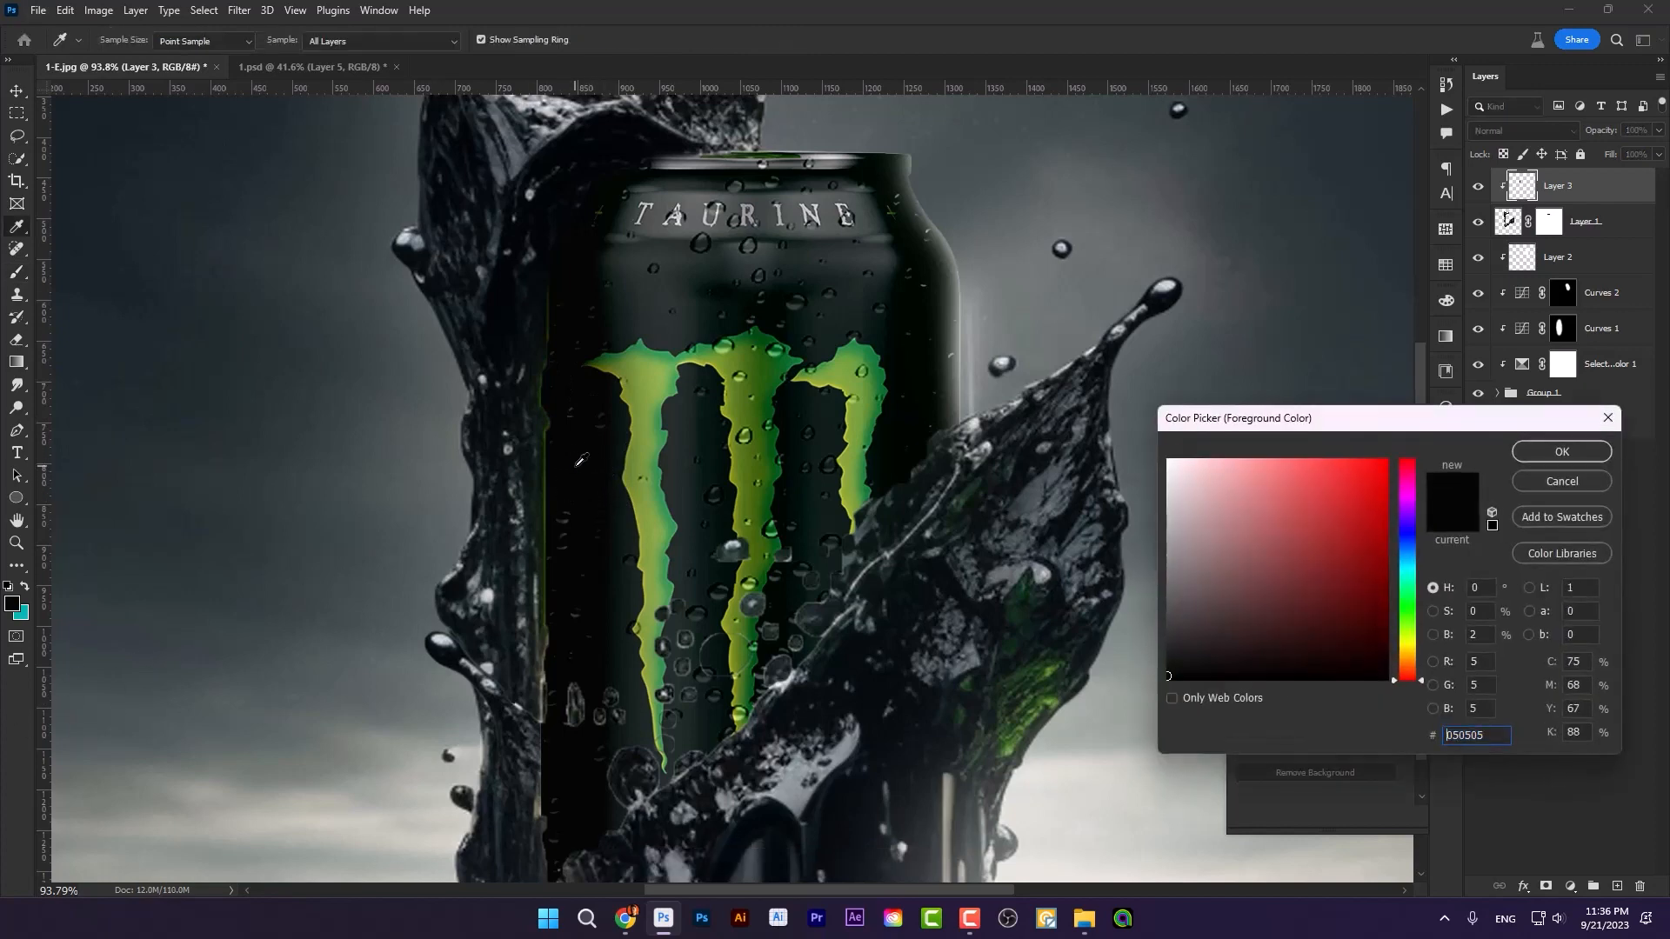
{"action": "left_click", "coordinate": [1538, 459]}
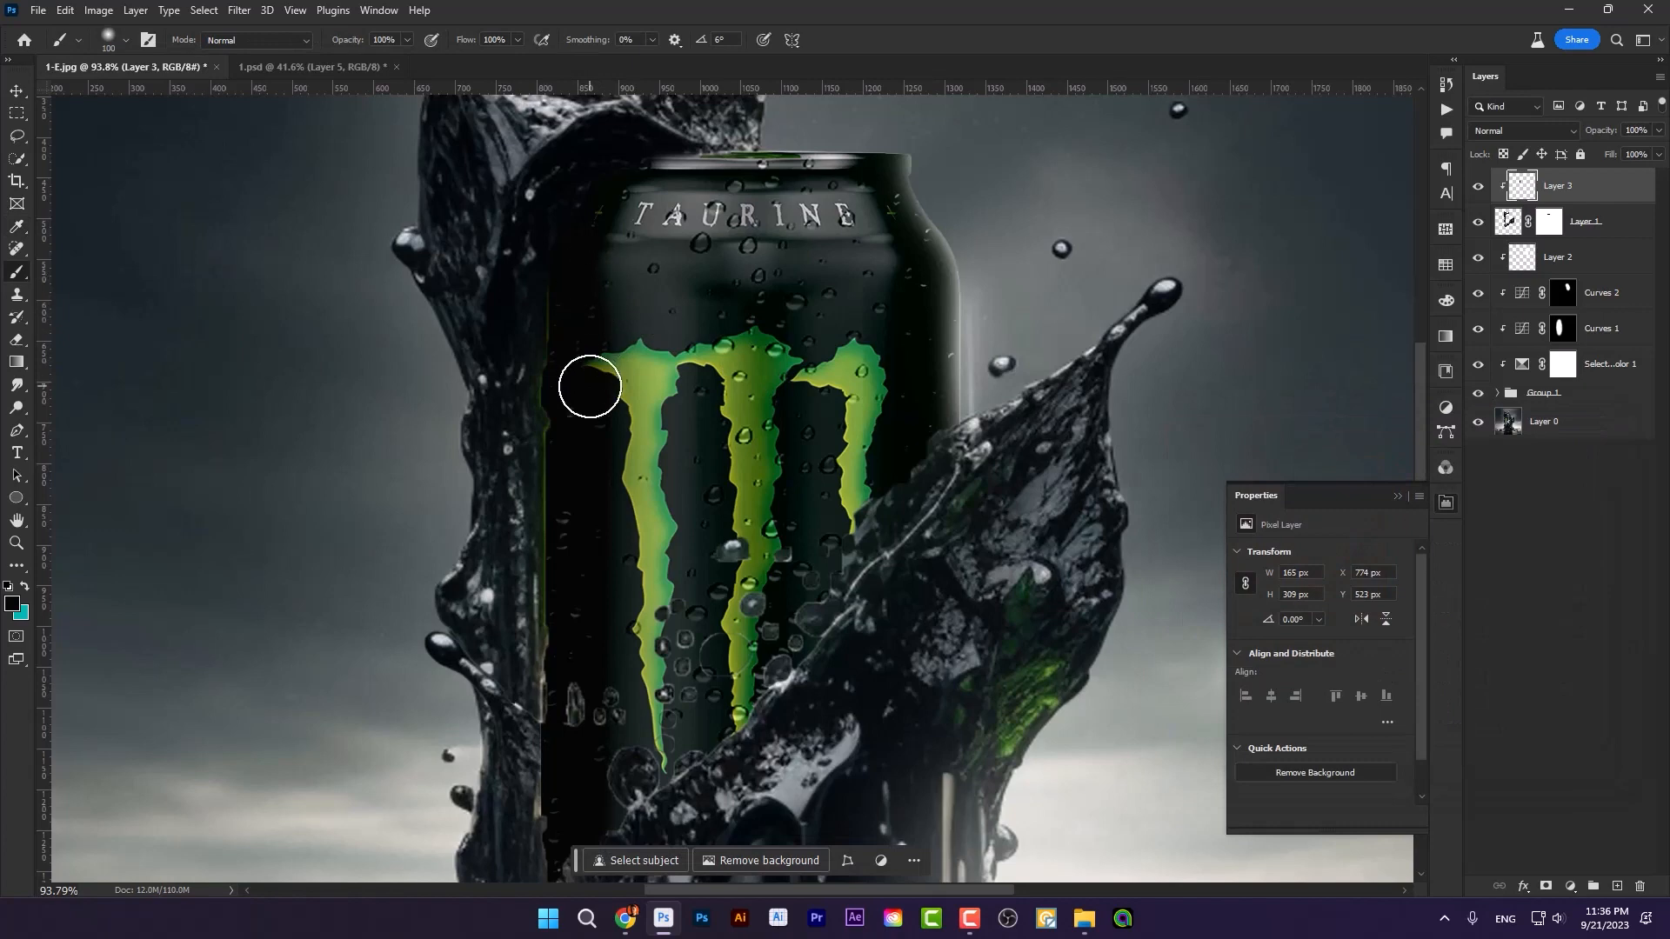
{"action": "key", "text": "v"}
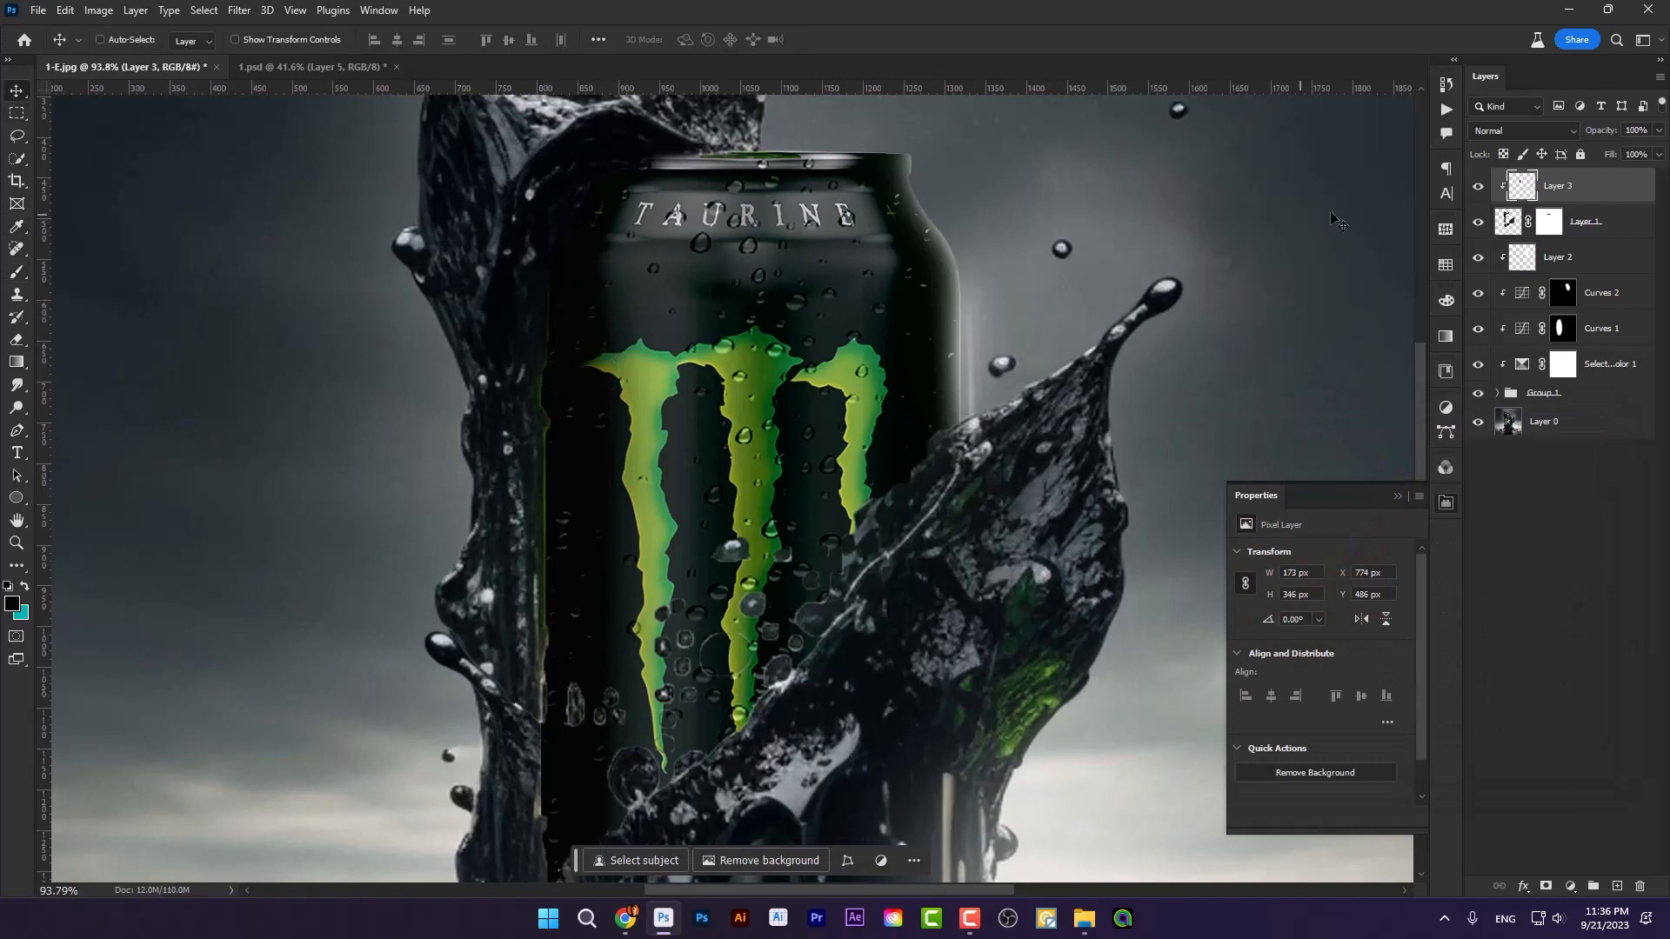
{"action": "left_click", "coordinate": [1585, 224]}
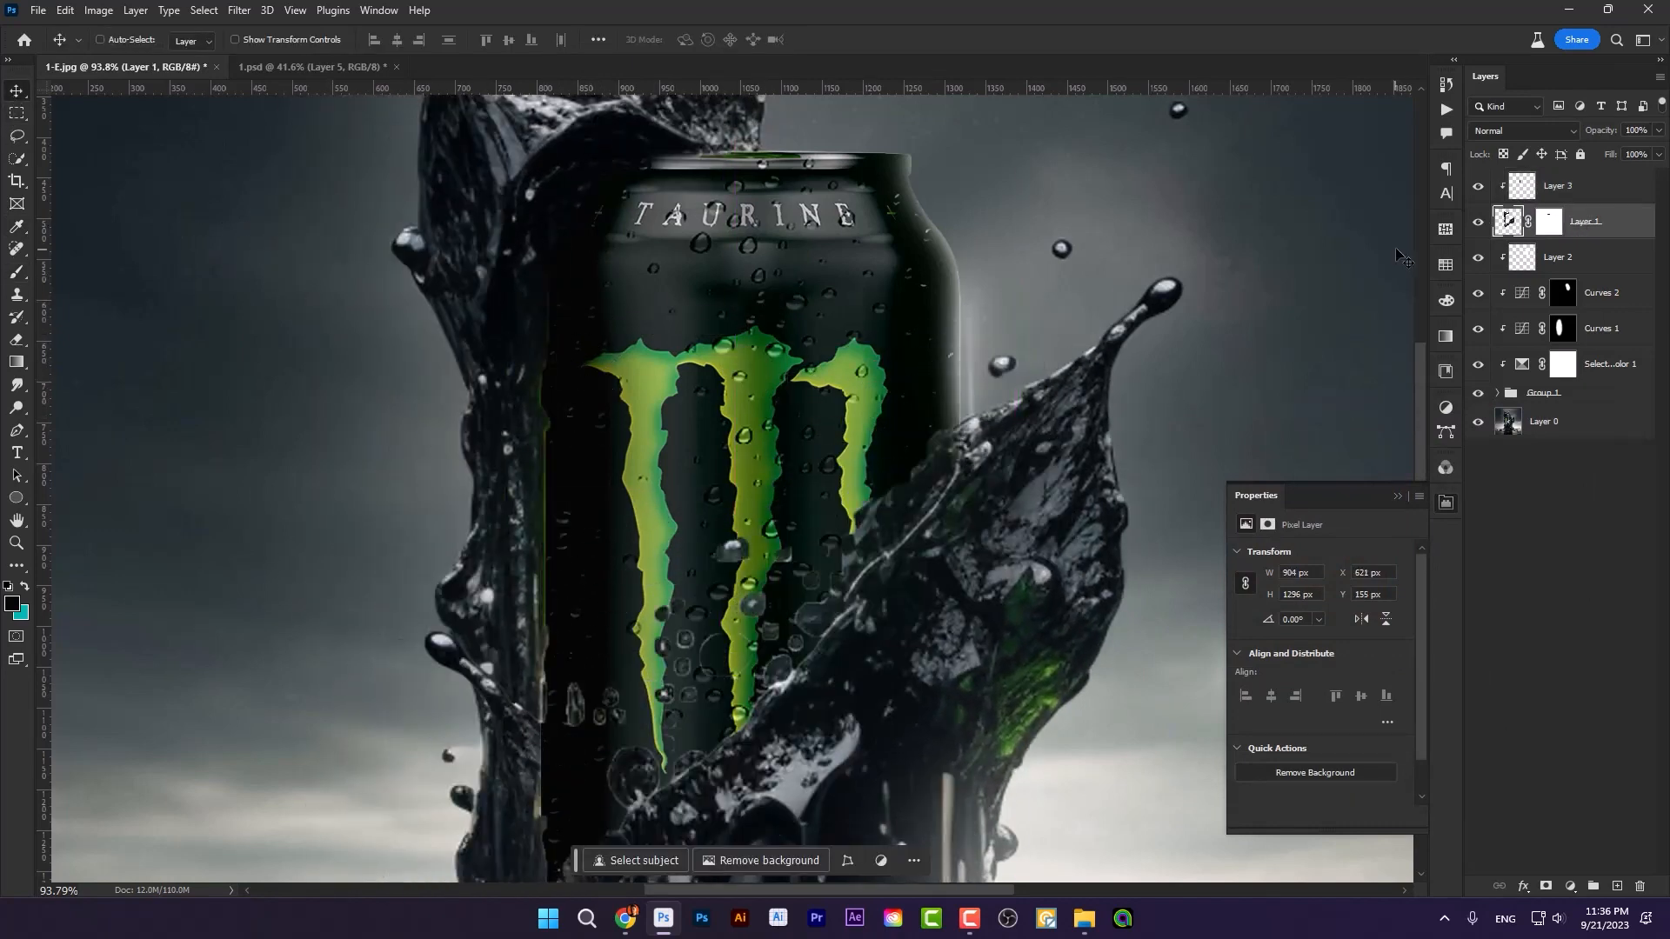
{"action": "left_click", "coordinate": [1521, 193]}
{"action": "left_click", "coordinate": [21, 275]}
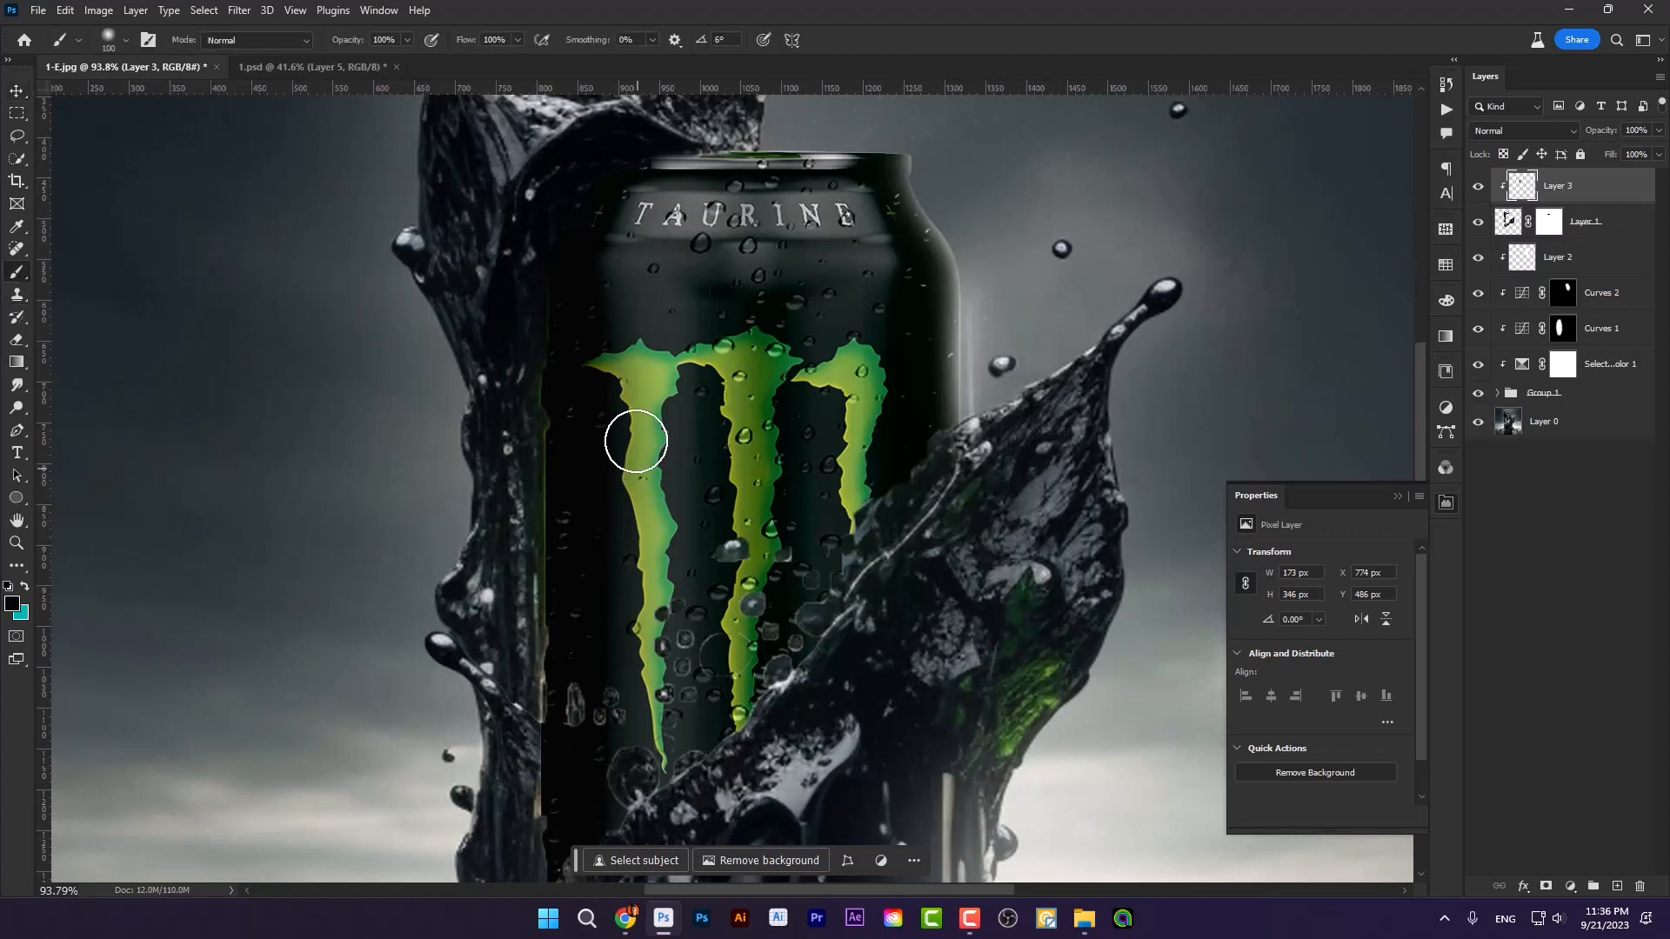
{"action": "mouse_move", "coordinate": [614, 397]}
{"action": "left_mouse_down"}
{"action": "mouse_move", "coordinate": [598, 434]}
{"action": "mouse_move", "coordinate": [570, 352]}
{"action": "mouse_move", "coordinate": [595, 455]}
{"action": "mouse_move", "coordinate": [566, 352]}
{"action": "mouse_move", "coordinate": [577, 552]}
{"action": "mouse_move", "coordinate": [577, 388]}
{"action": "mouse_move", "coordinate": [582, 534]}
{"action": "mouse_move", "coordinate": [598, 522]}
{"action": "mouse_move", "coordinate": [573, 323]}
{"action": "mouse_move", "coordinate": [596, 703]}
{"action": "left_mouse_up"}
{"action": "key", "text": "bracketright"}
{"action": "scroll", "coordinate": [596, 703], "scroll_direction": "down", "scroll_amount": 3}
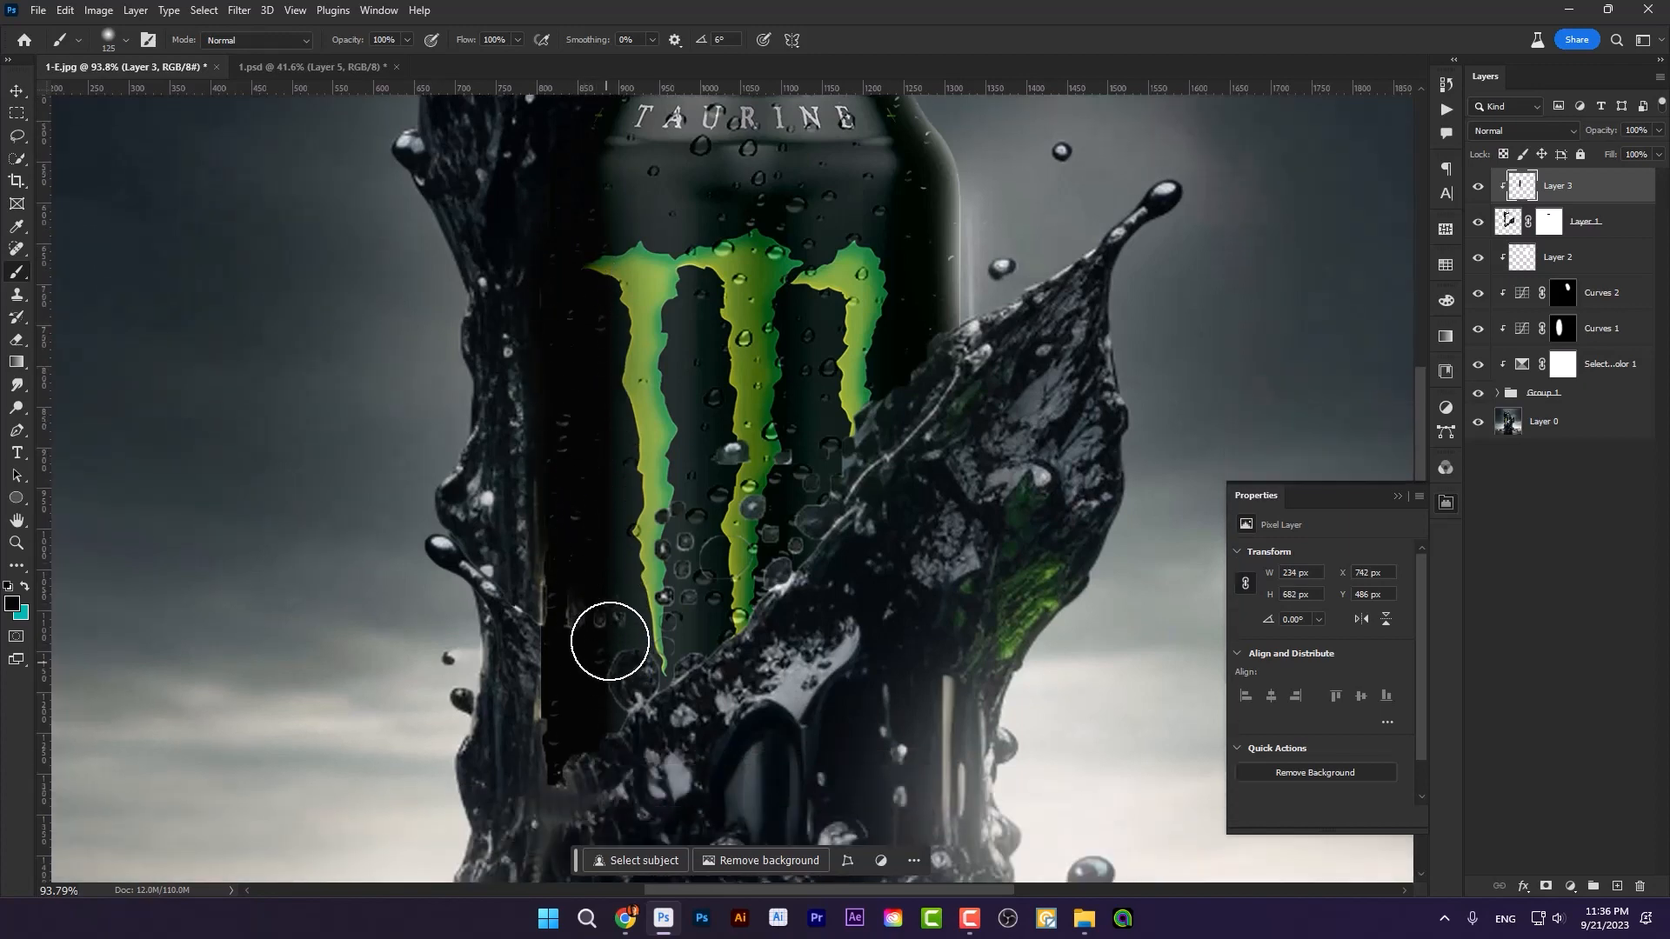
{"action": "mouse_move", "coordinate": [608, 634]}
{"action": "left_mouse_down"}
{"action": "mouse_move", "coordinate": [581, 480]}
{"action": "mouse_move", "coordinate": [581, 629]}
{"action": "mouse_move", "coordinate": [578, 514]}
{"action": "mouse_move", "coordinate": [588, 617]}
{"action": "mouse_move", "coordinate": [571, 549]}
{"action": "mouse_move", "coordinate": [573, 616]}
{"action": "mouse_move", "coordinate": [575, 545]}
{"action": "mouse_move", "coordinate": [579, 649]}
{"action": "mouse_move", "coordinate": [557, 603]}
{"action": "mouse_move", "coordinate": [568, 704]}
{"action": "mouse_move", "coordinate": [560, 612]}
{"action": "mouse_move", "coordinate": [570, 681]}
{"action": "mouse_move", "coordinate": [534, 760]}
{"action": "mouse_move", "coordinate": [492, 579]}
{"action": "mouse_move", "coordinate": [614, 694]}
{"action": "left_mouse_up"}
Step: Darken the can's upper left edge beside the oil on Layer 3 with an 80 px brush
{"action": "key", "text": "bracketleft"}
{"action": "key", "text": "bracketleft"}
{"action": "scroll", "coordinate": [597, 507], "scroll_direction": "up", "scroll_amount": 4}
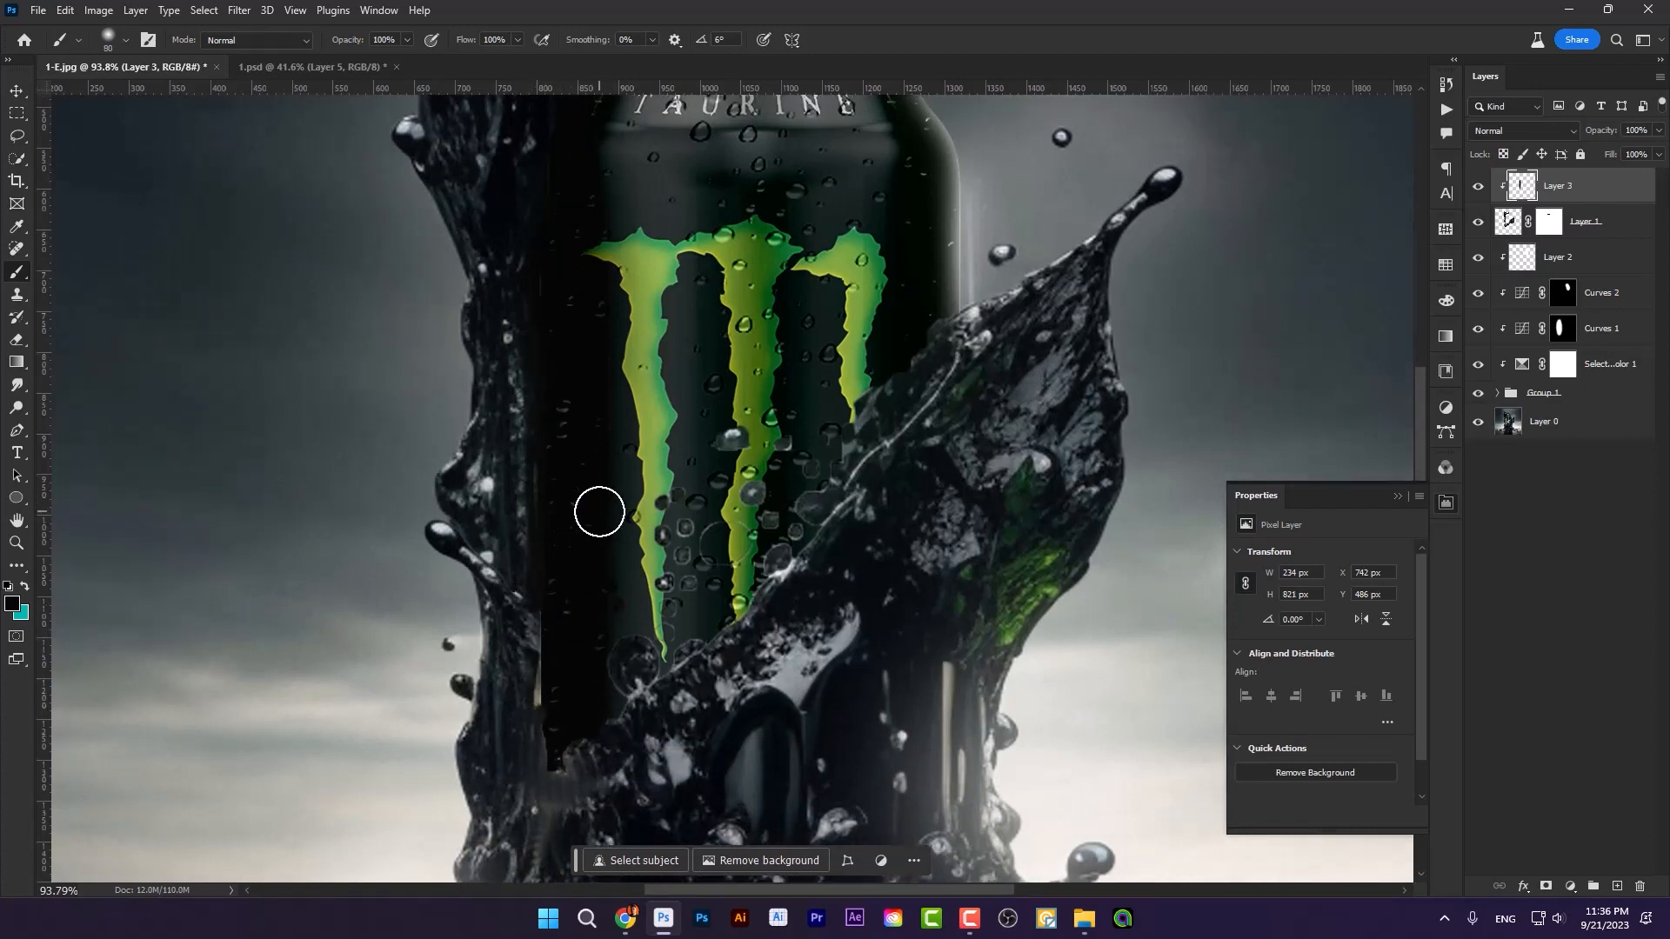
{"action": "left_click_drag", "start_coordinate": [574, 374], "coordinate": [569, 387]}
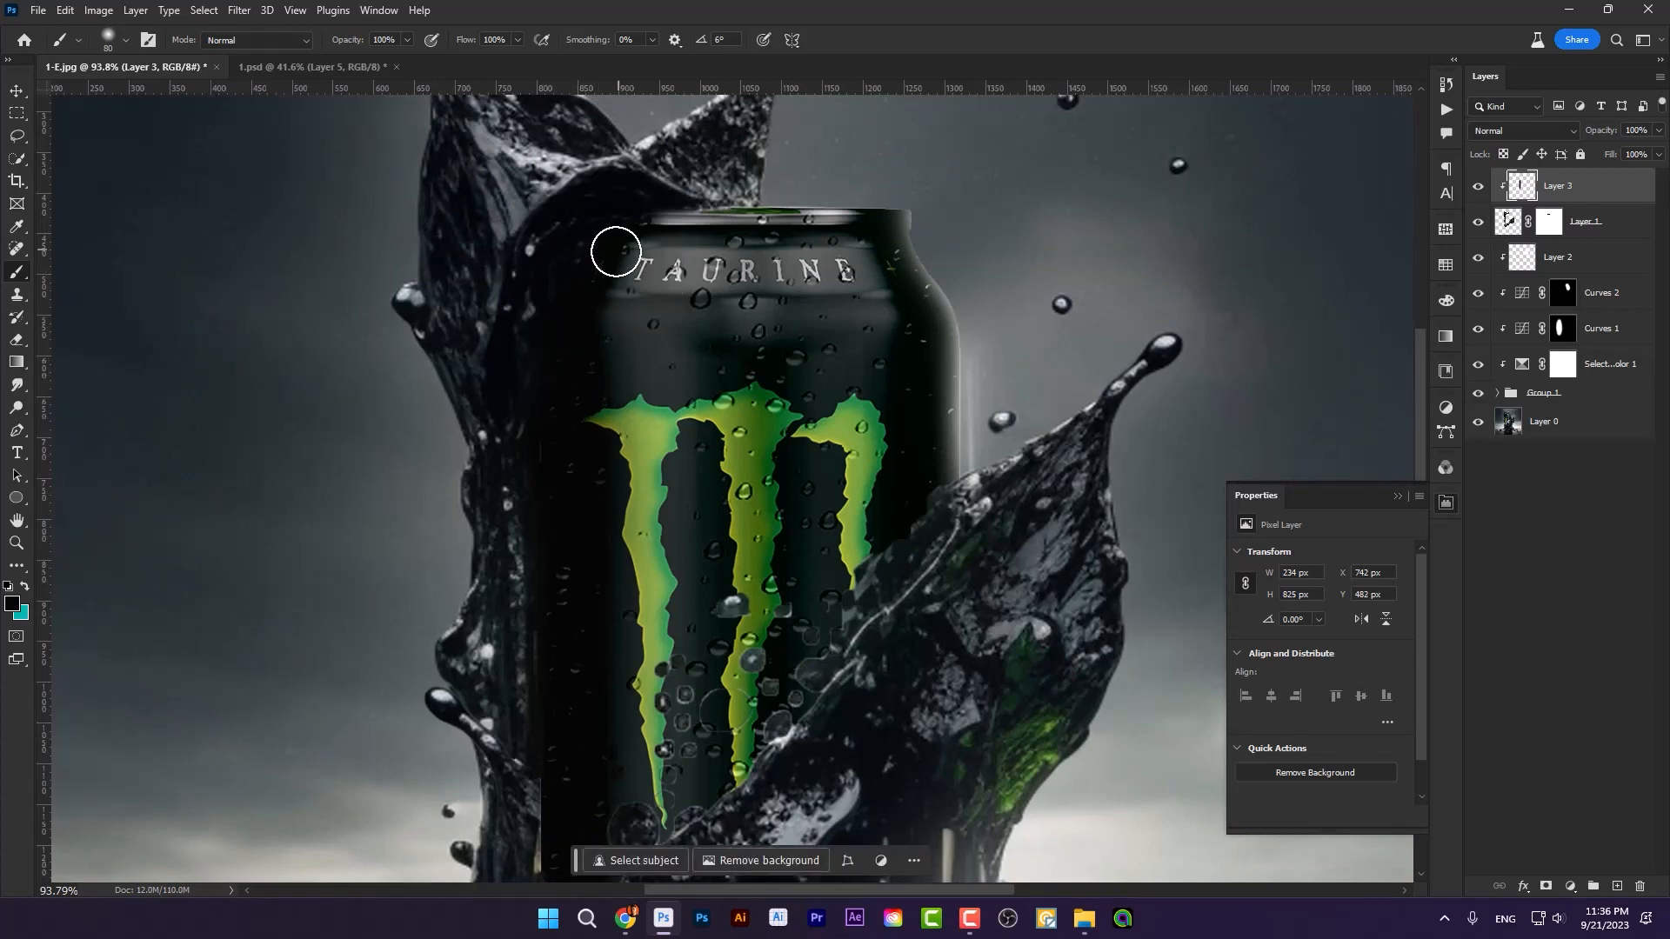
{"action": "left_click_drag", "start_coordinate": [615, 252], "coordinate": [561, 318]}
{"action": "scroll", "coordinate": [711, 329], "scroll_direction": "down", "scroll_amount": 5}
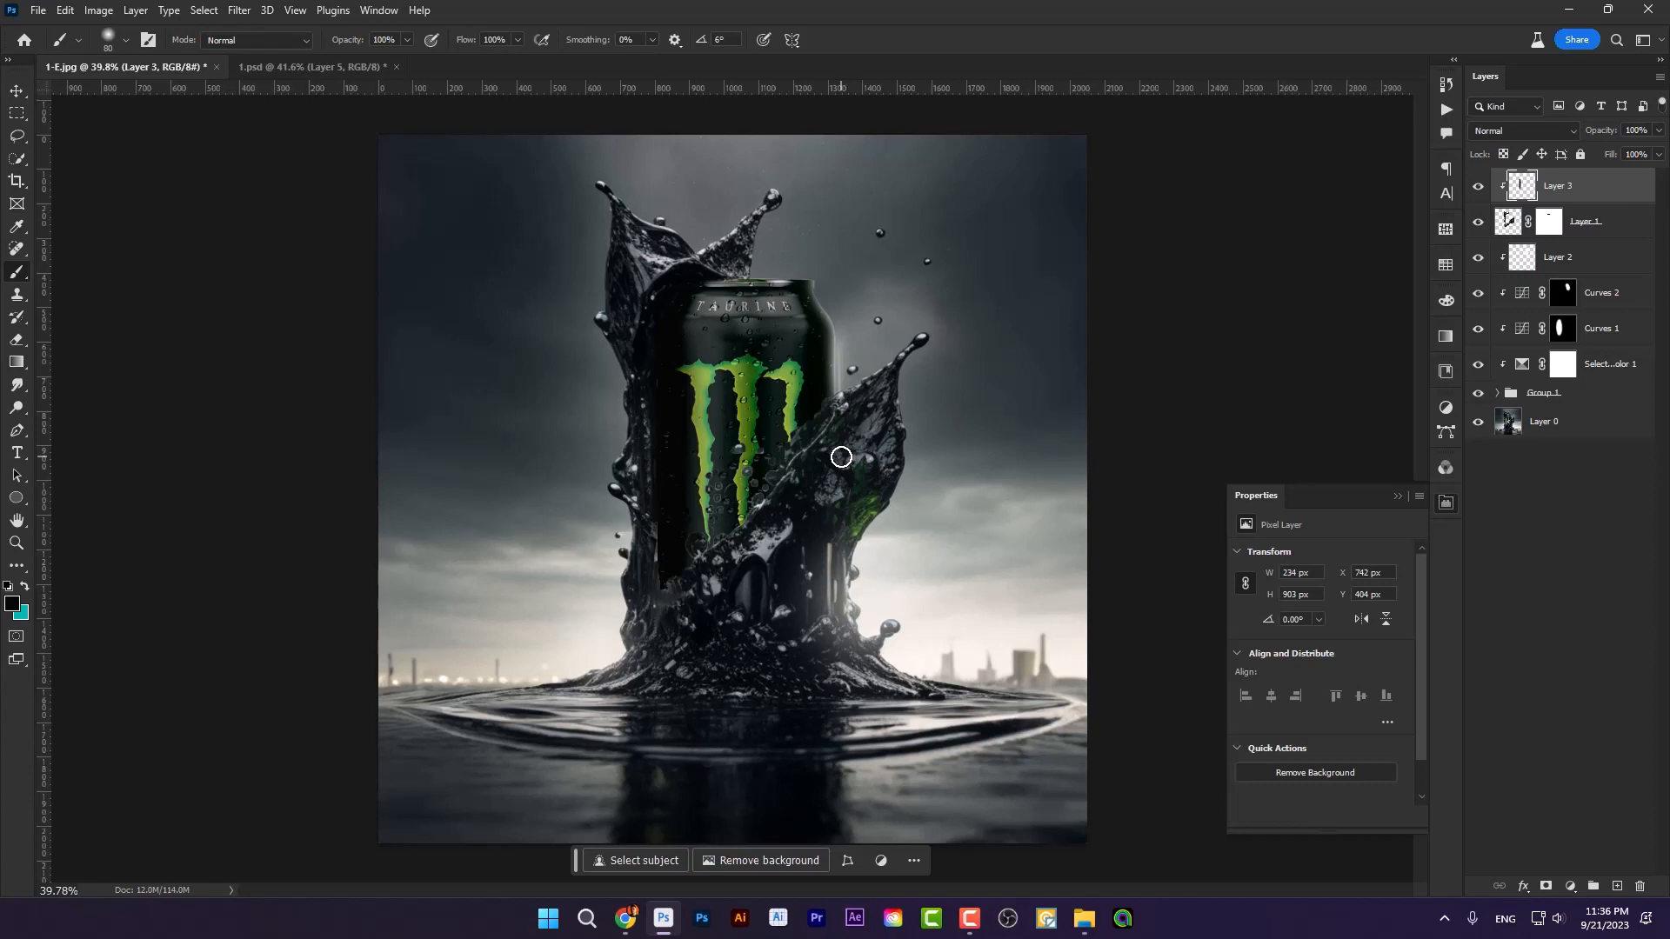
Step: Set the Black value of the Blacks range to -7% in the Selective Color 1 adjustment
{"action": "scroll", "coordinate": [878, 437], "scroll_direction": "up", "scroll_amount": 2}
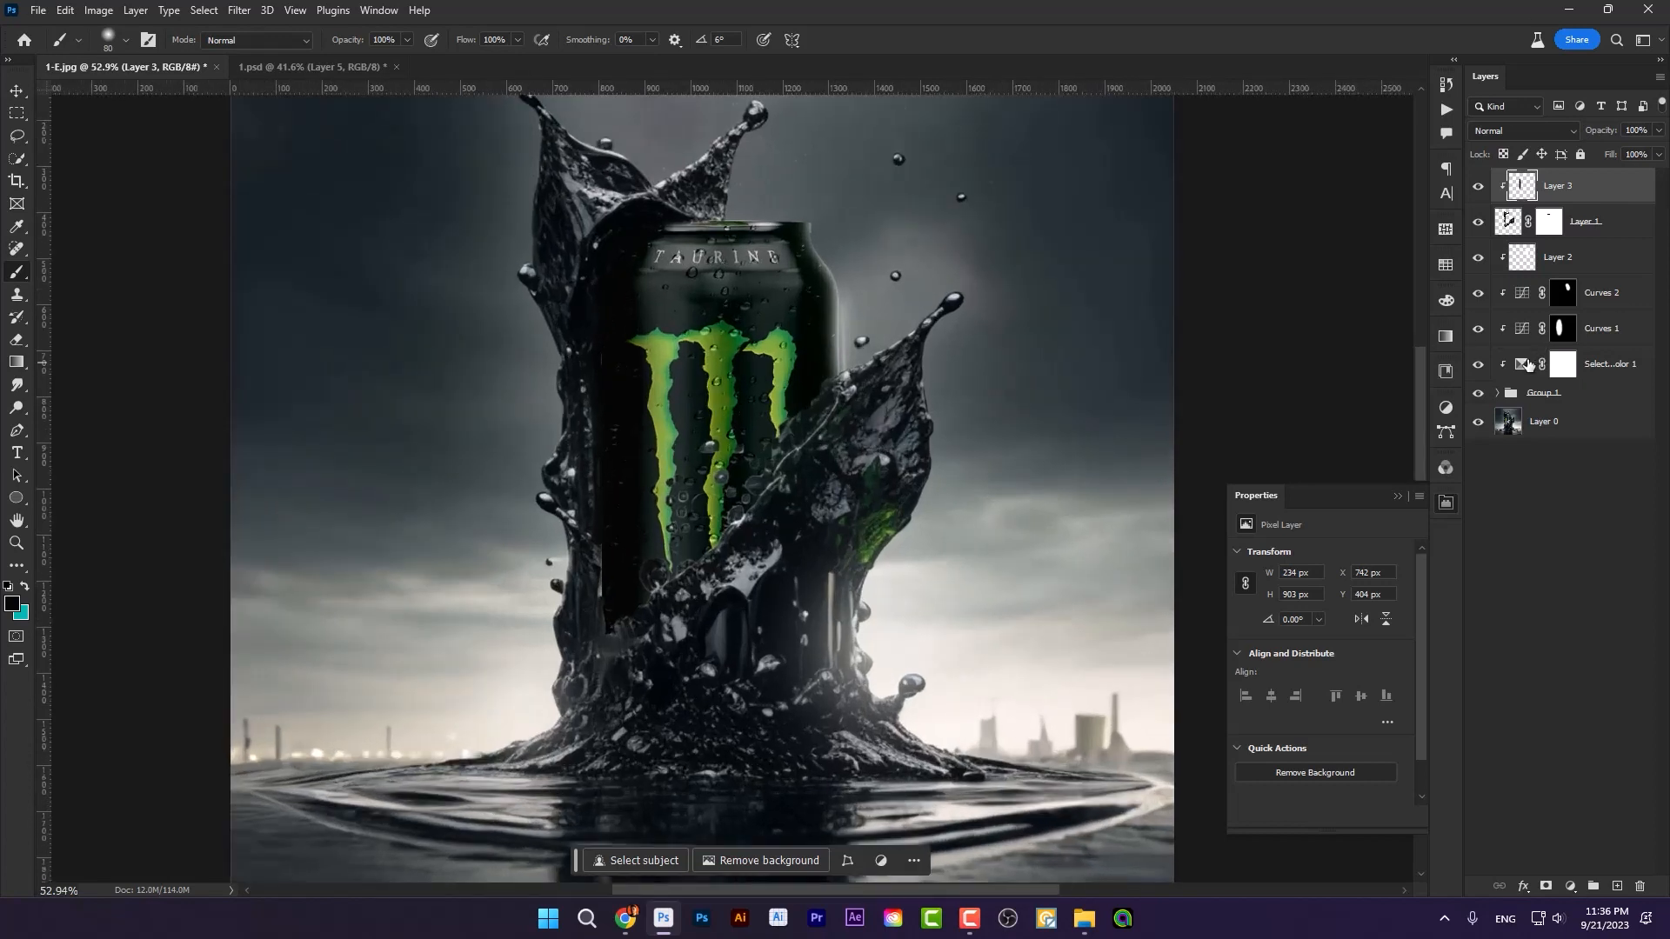
{"action": "left_click", "coordinate": [1528, 364]}
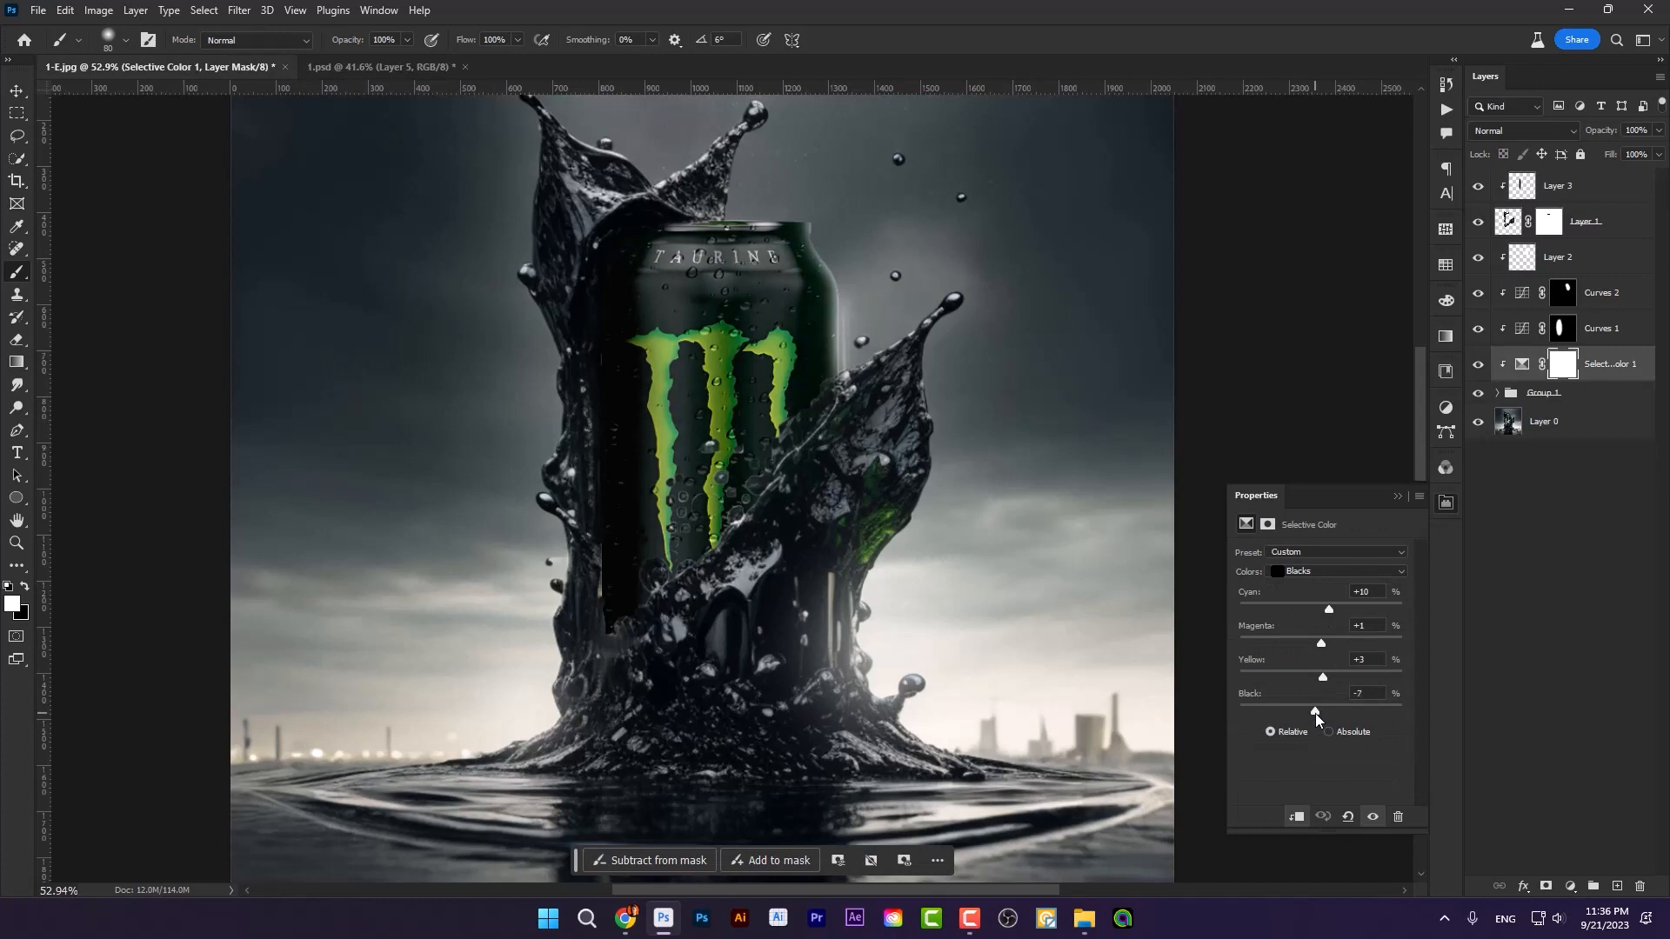
{"action": "left_click", "coordinate": [1397, 494]}
Step: Try shifting Layer 1 and the background Layer 0, and undo both moves
{"action": "scroll", "coordinate": [609, 522], "scroll_direction": "down", "scroll_amount": 1}
{"action": "scroll", "coordinate": [528, 557], "scroll_direction": "up", "scroll_amount": 3}
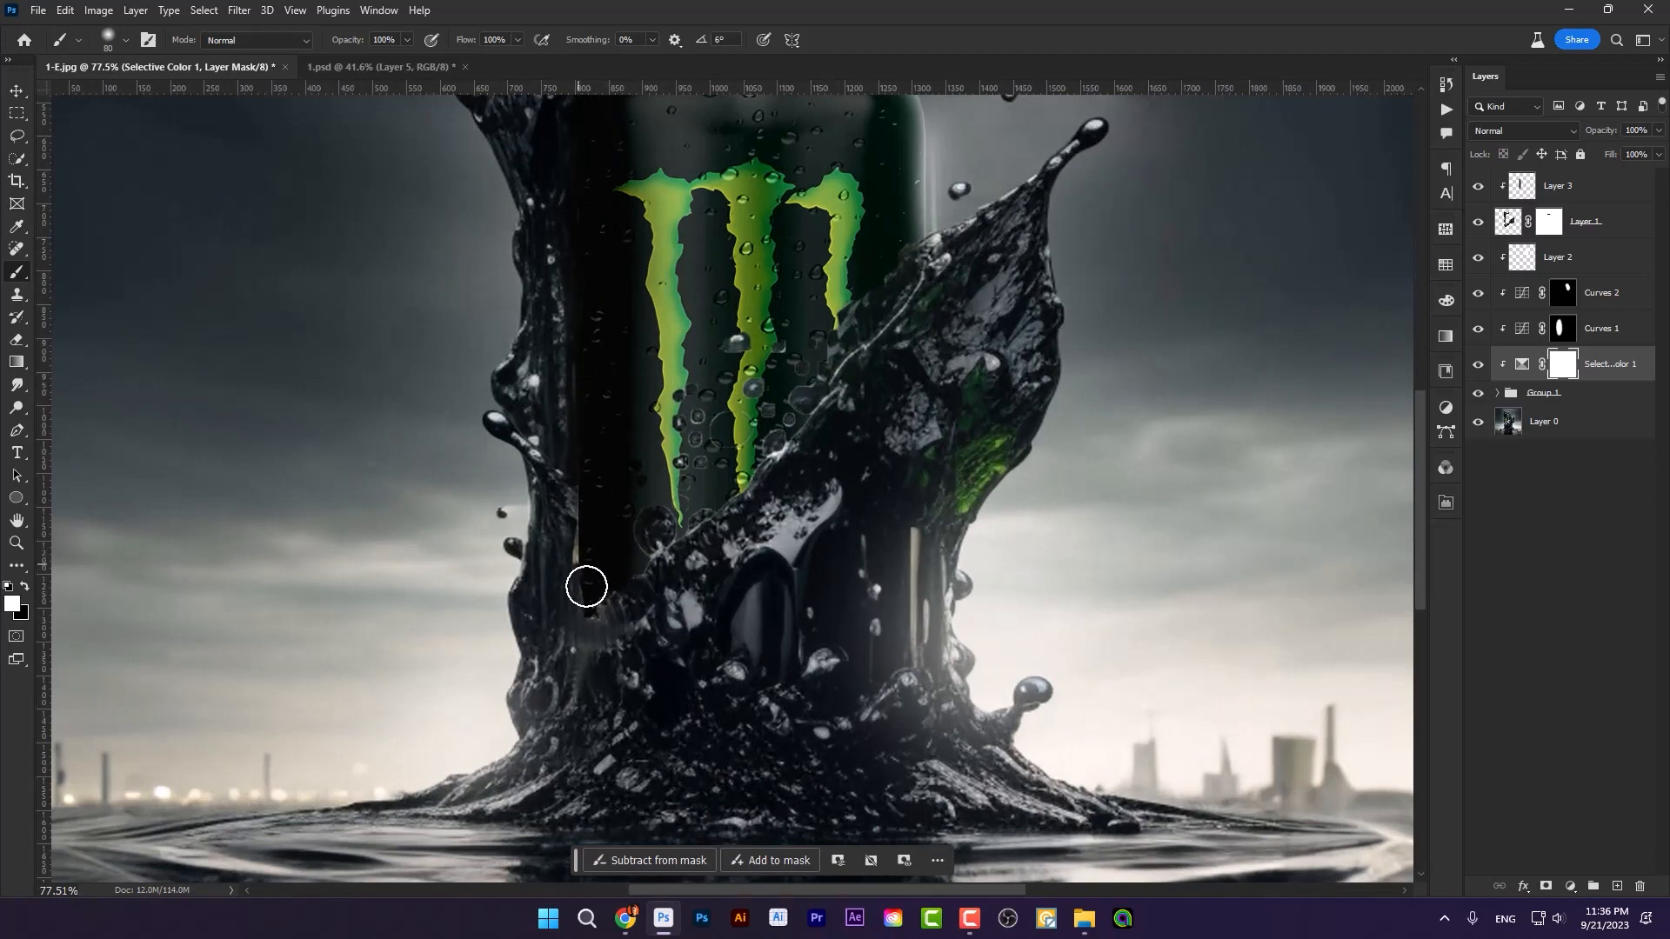
{"action": "scroll", "coordinate": [1210, 521], "scroll_direction": "up", "scroll_amount": 2}
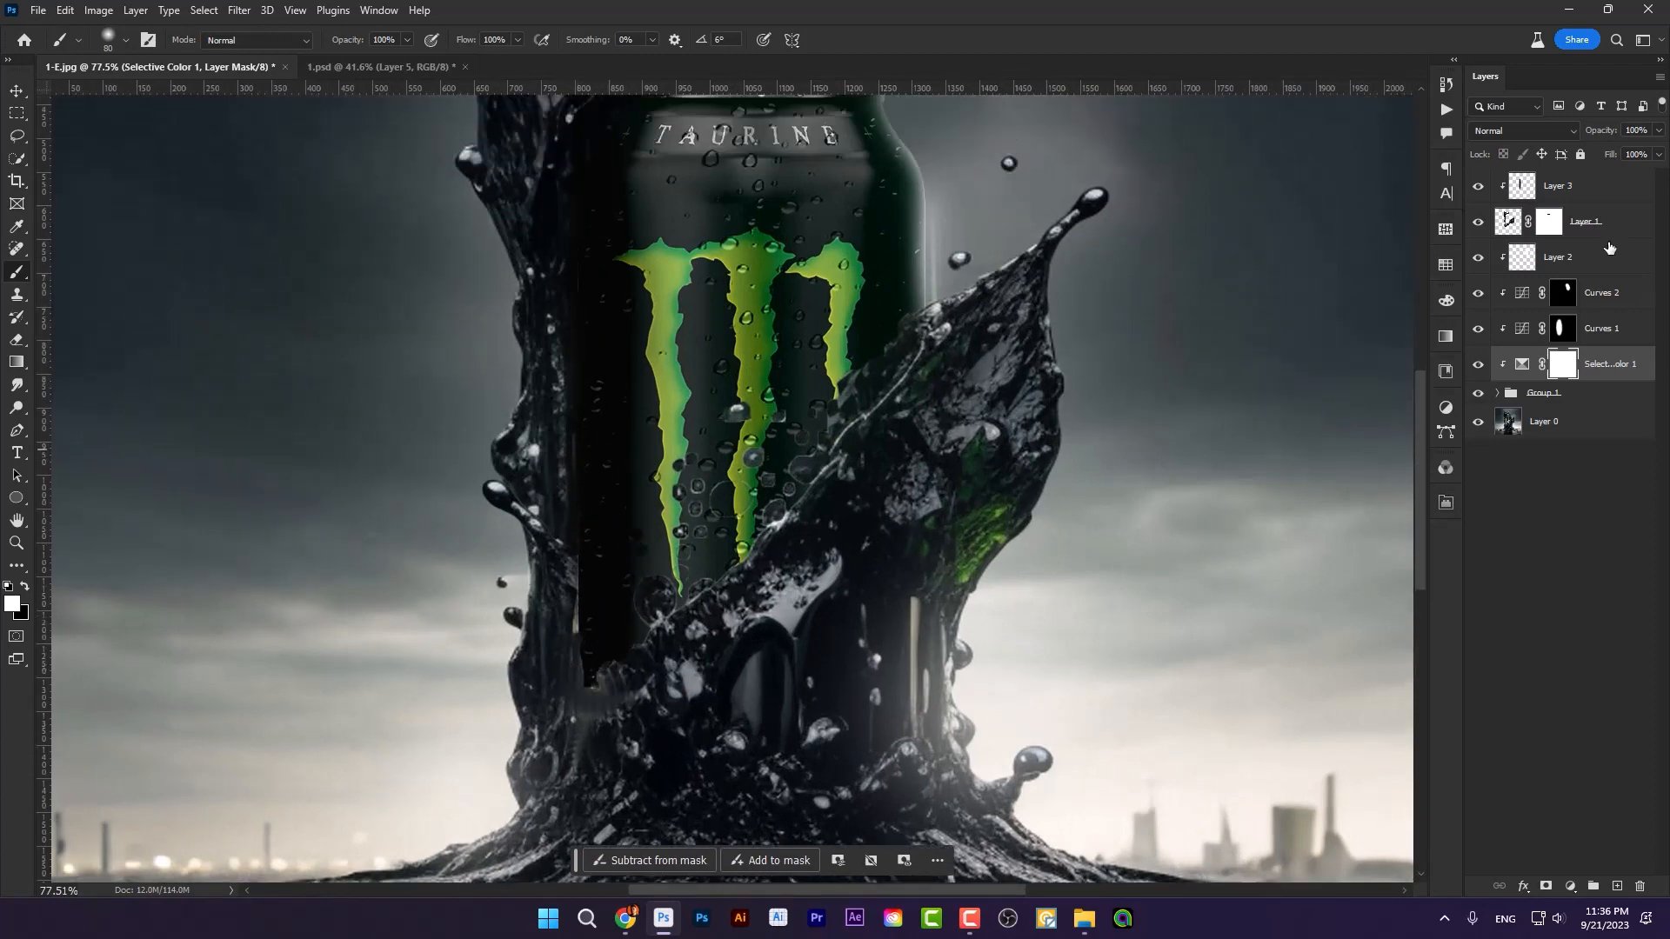
{"action": "left_click", "coordinate": [1489, 232]}
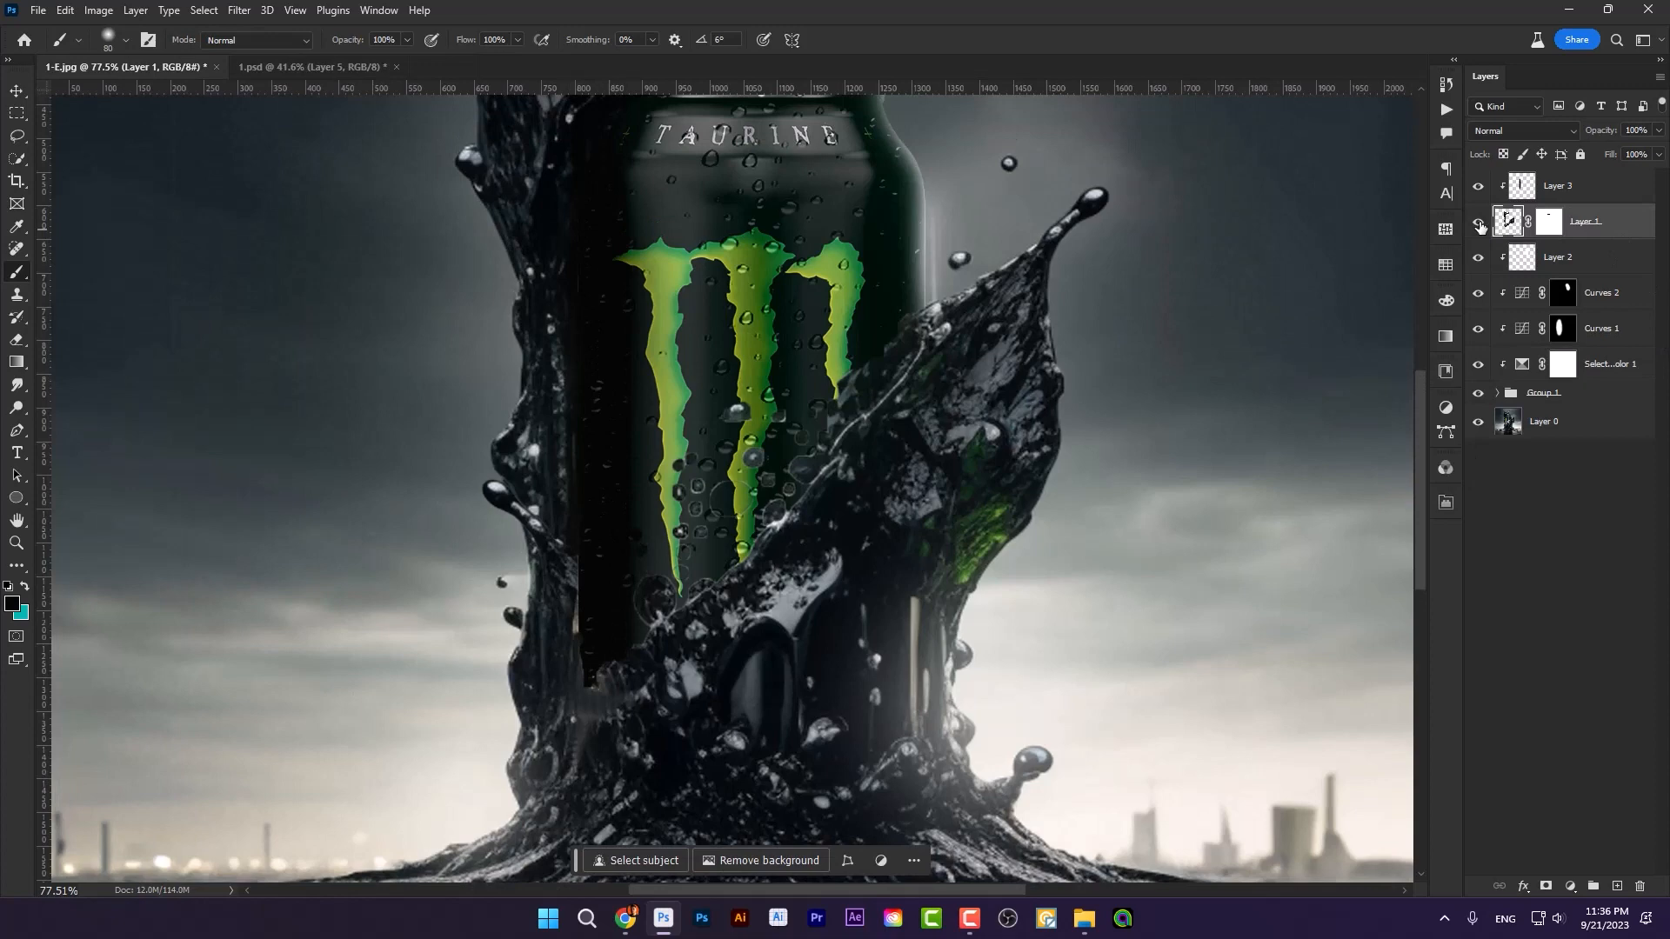
{"action": "left_click", "coordinate": [17, 91]}
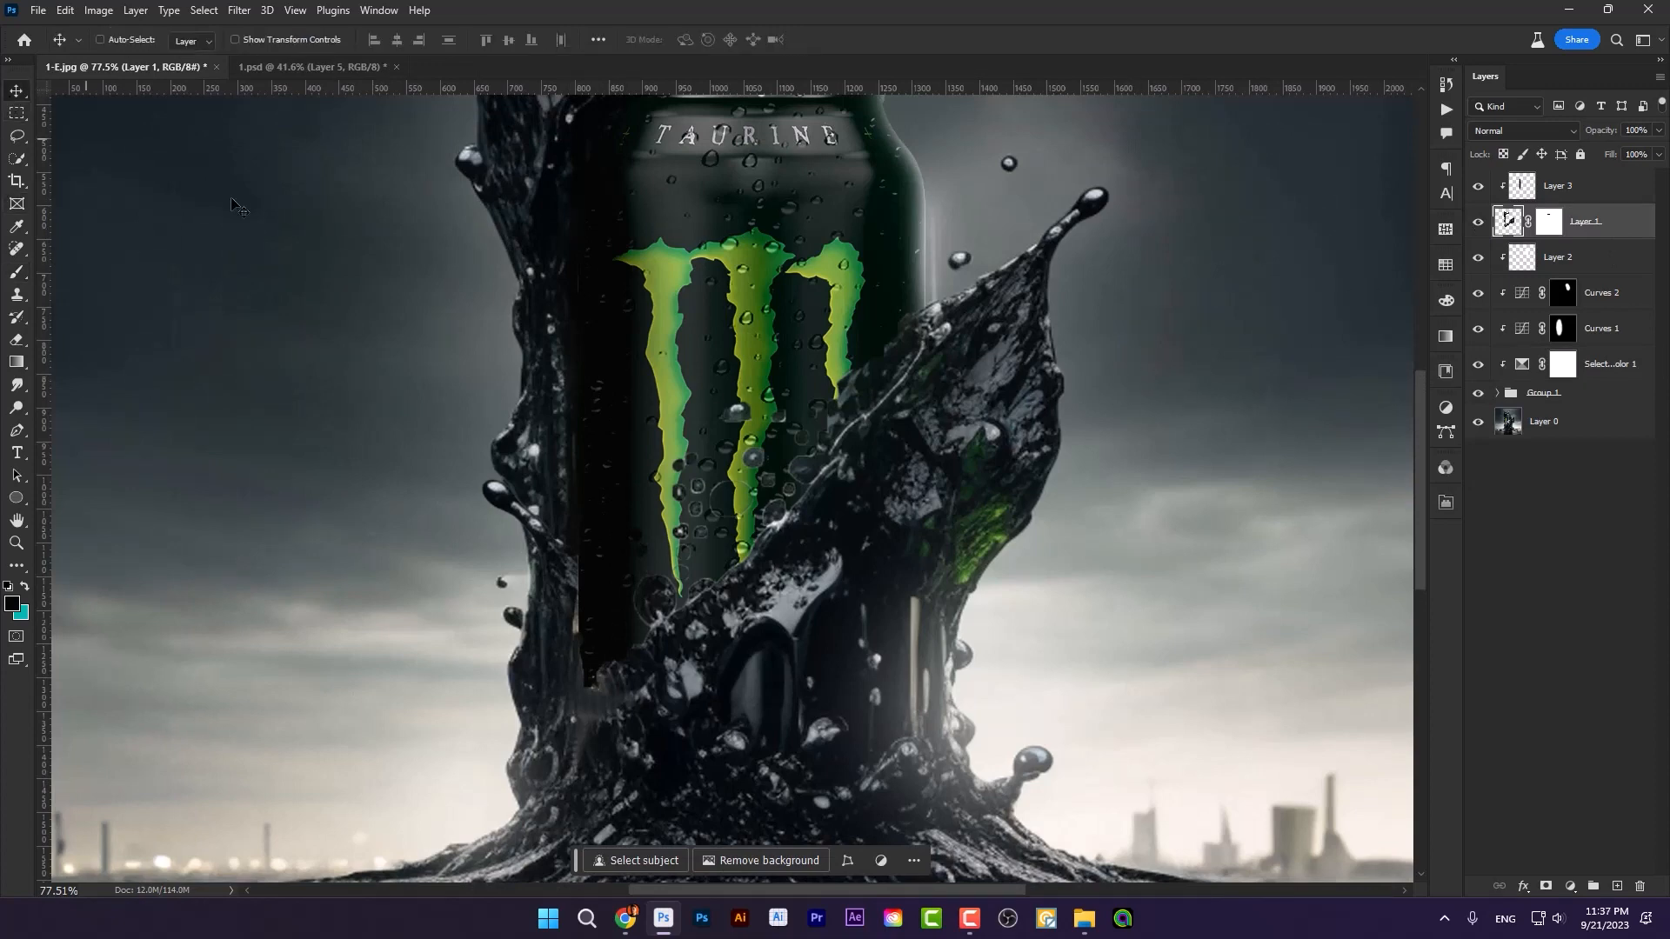
{"action": "mouse_move", "coordinate": [802, 402]}
{"action": "left_mouse_down"}
{"action": "mouse_move", "coordinate": [692, 409]}
{"action": "mouse_move", "coordinate": [807, 405]}
{"action": "left_mouse_up"}
{"action": "key", "text": "ctrl+z"}
{"action": "left_click", "coordinate": [1540, 424]}
{"action": "left_click_drag", "start_coordinate": [1113, 479], "coordinate": [1068, 409]}
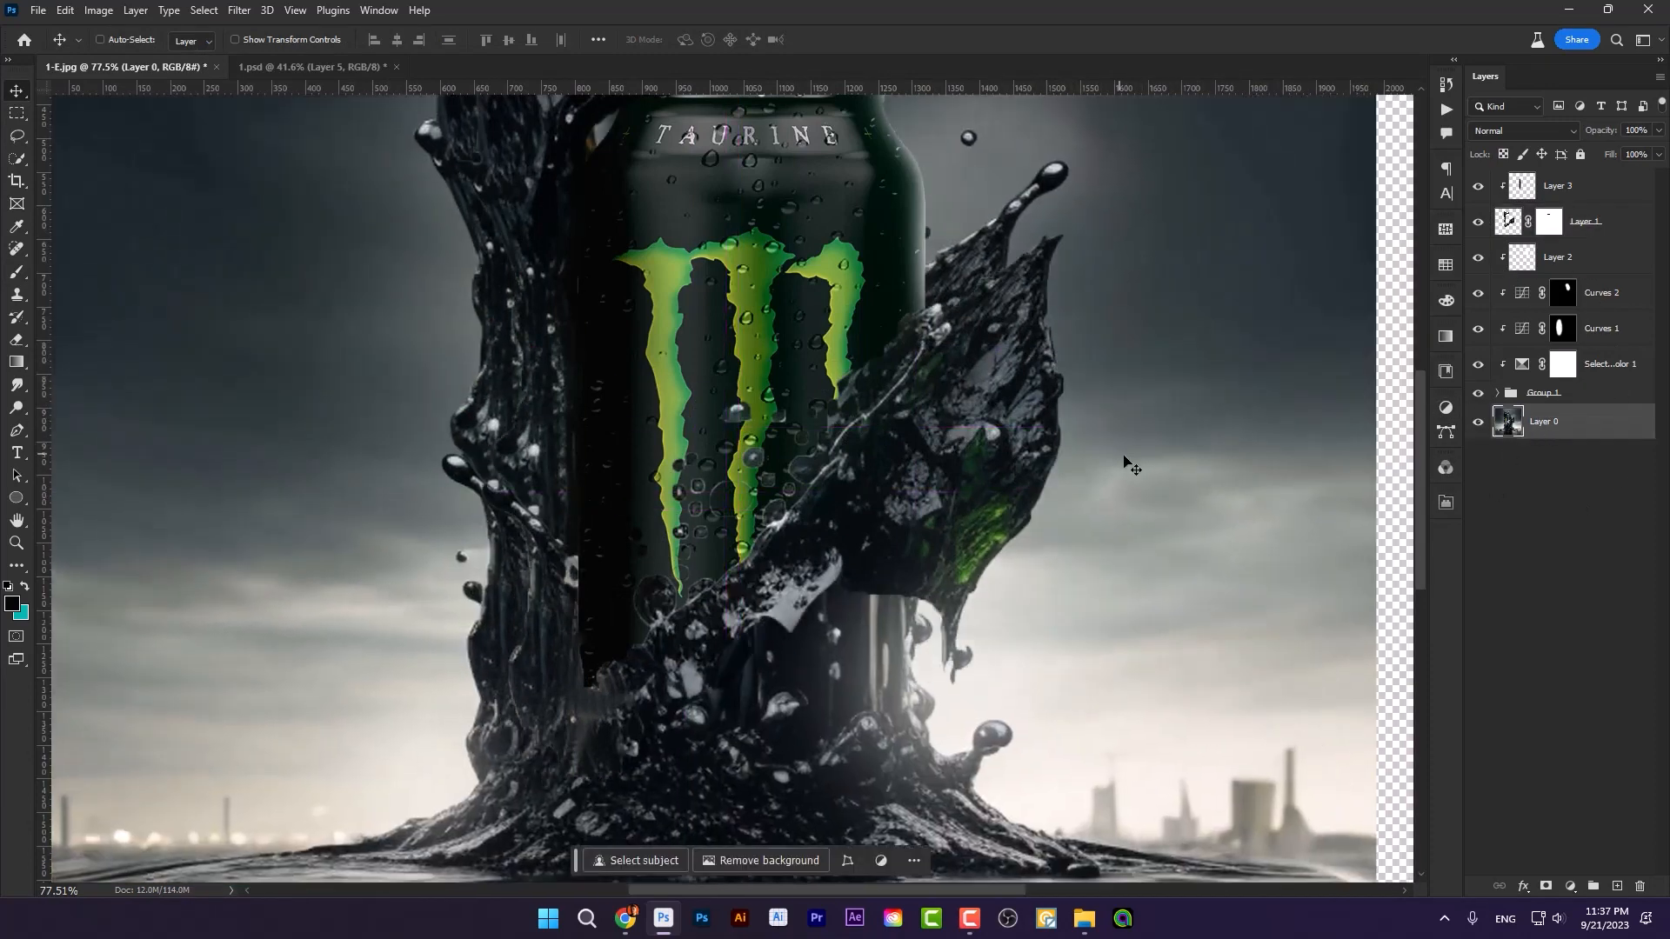
{"action": "key", "text": "ctrl+z"}
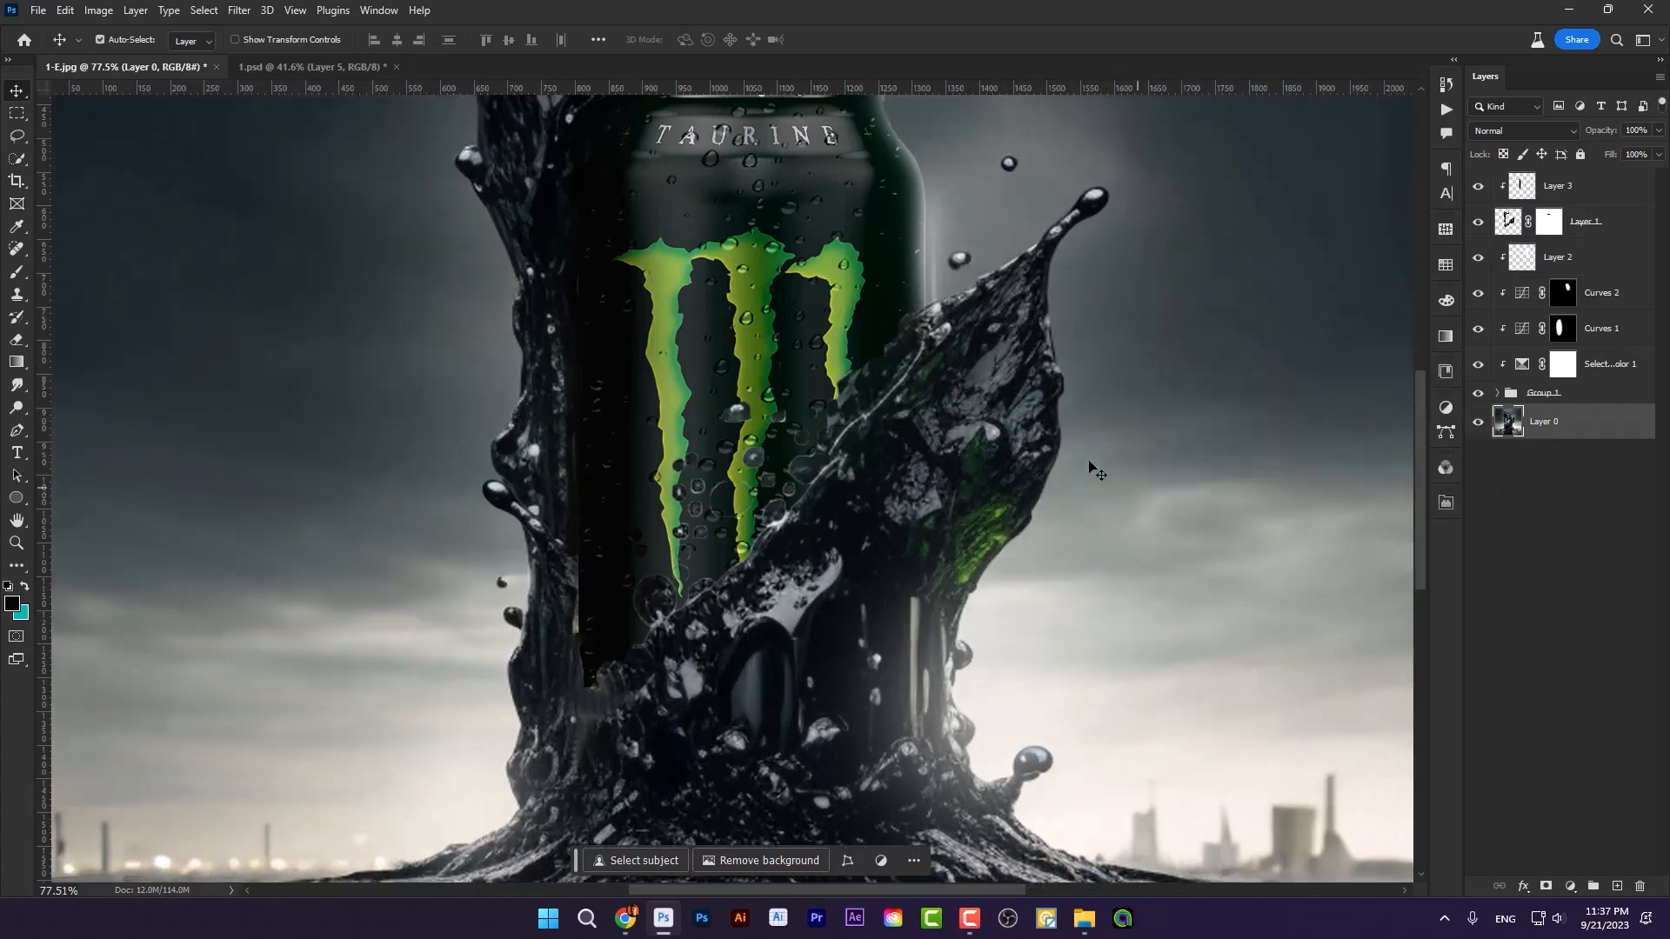
Step: Select the oil splash right of the can on Layer 0 with Quick Selection and copy it to a new layer atop the stack
{"action": "left_click", "coordinate": [16, 162]}
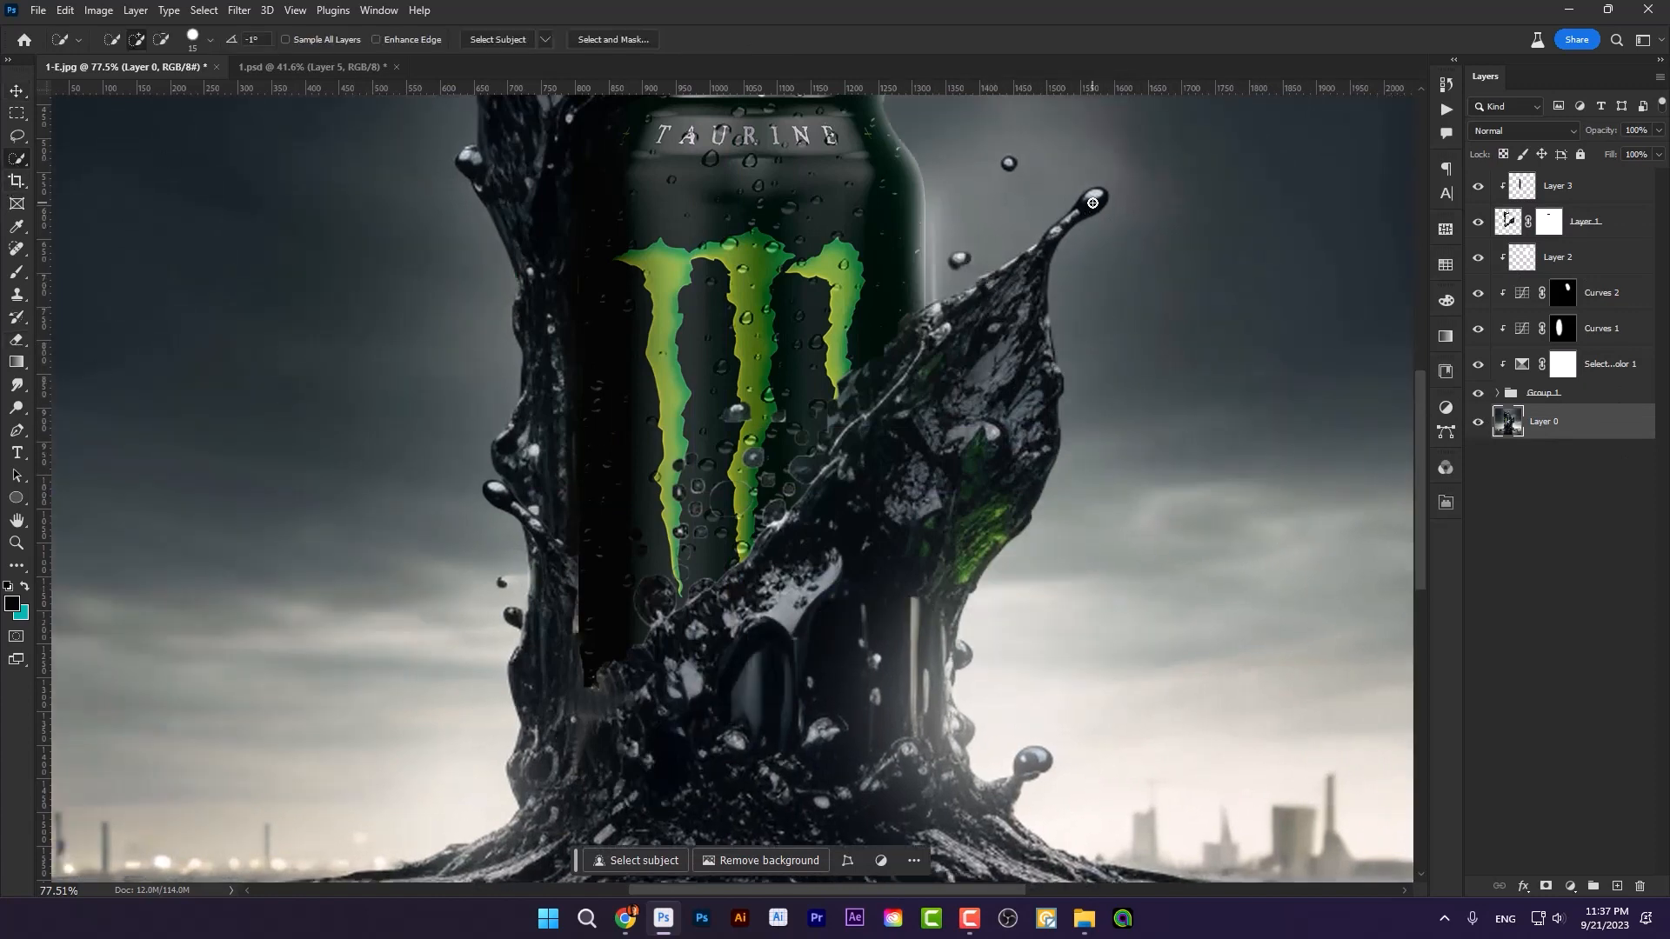
{"action": "left_click_drag", "start_coordinate": [993, 399], "coordinate": [1036, 394]}
{"action": "left_click_drag", "start_coordinate": [975, 295], "coordinate": [1016, 366]}
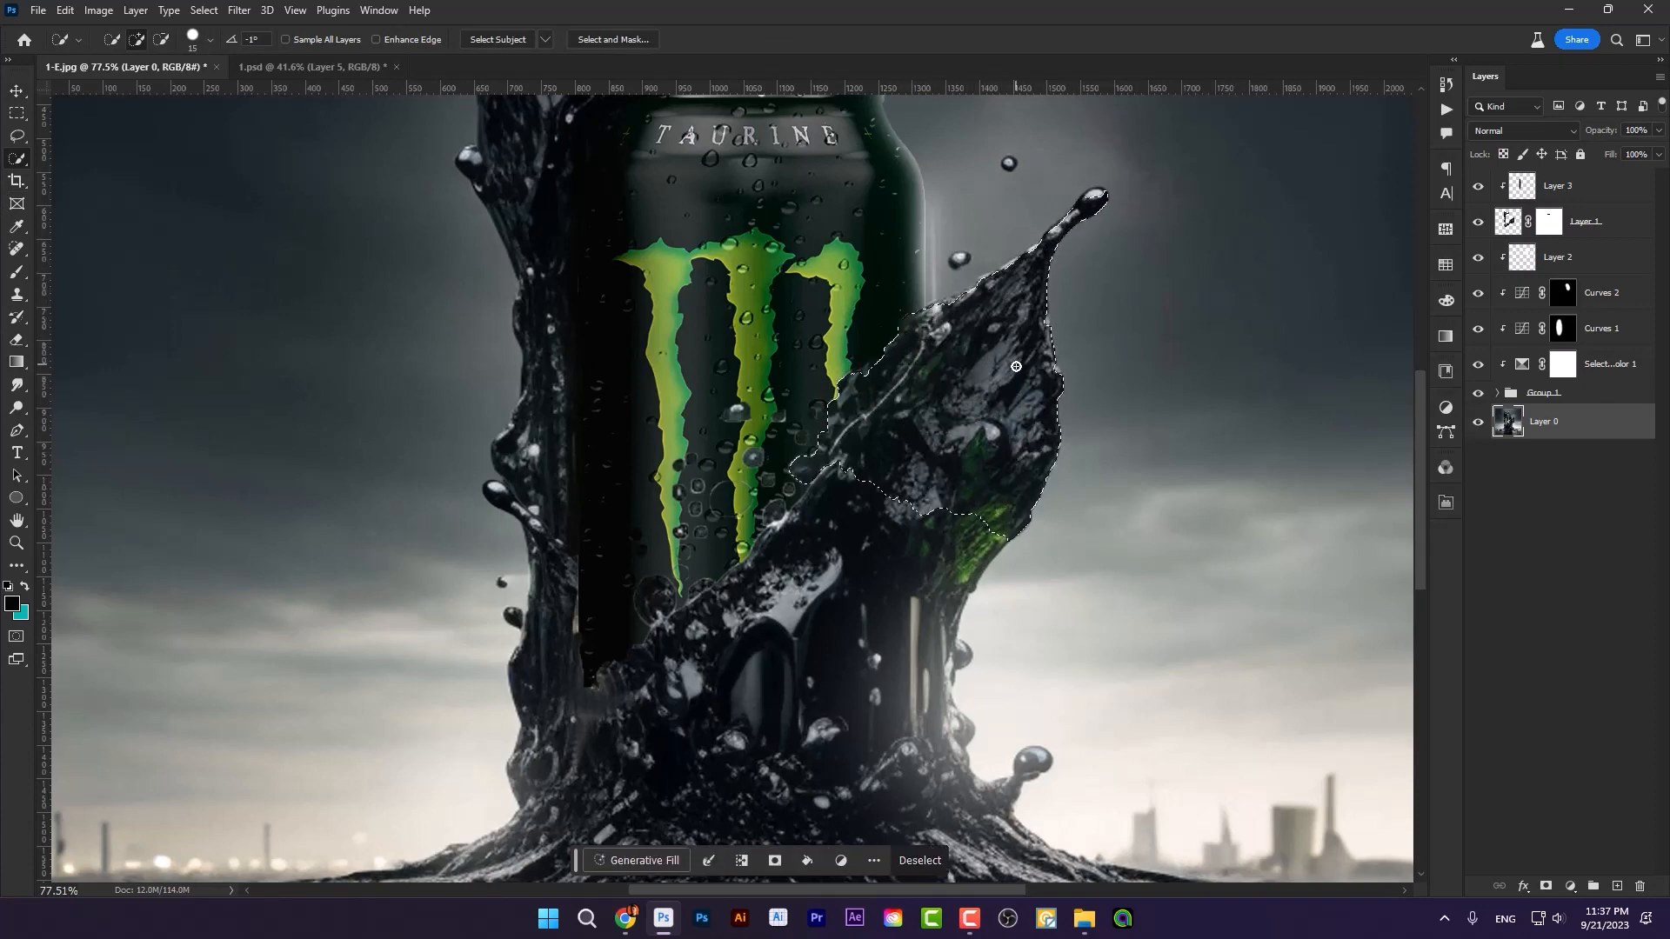
{"action": "key", "text": "ctrl+j"}
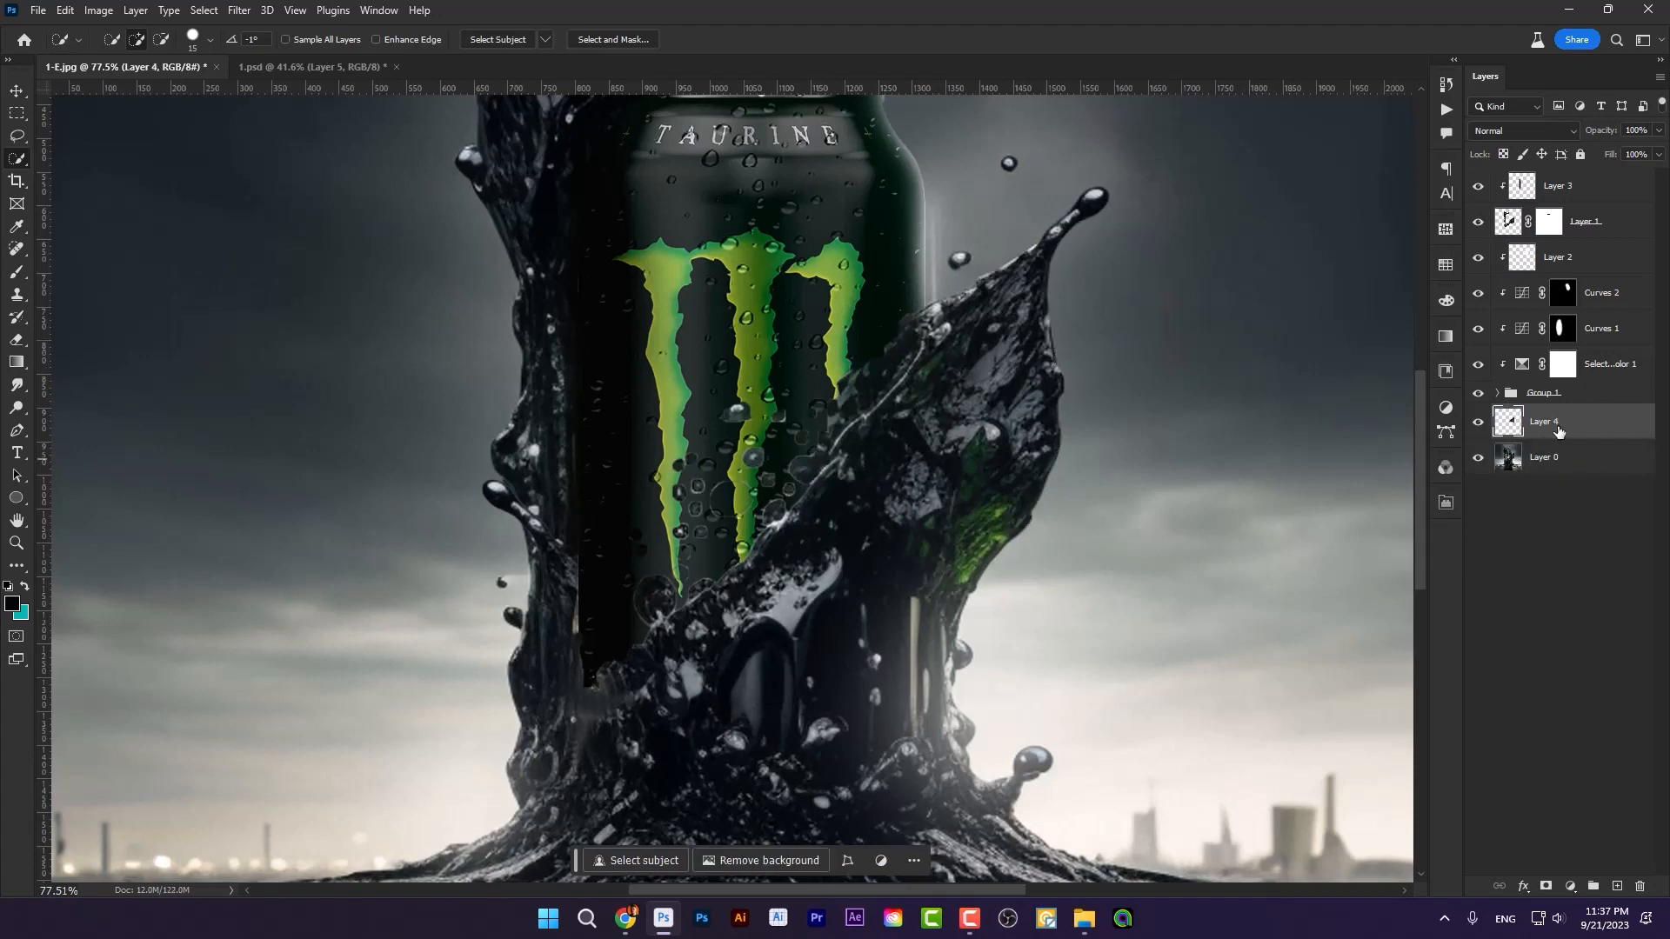
{"action": "left_click_drag", "start_coordinate": [1557, 432], "coordinate": [1557, 174]}
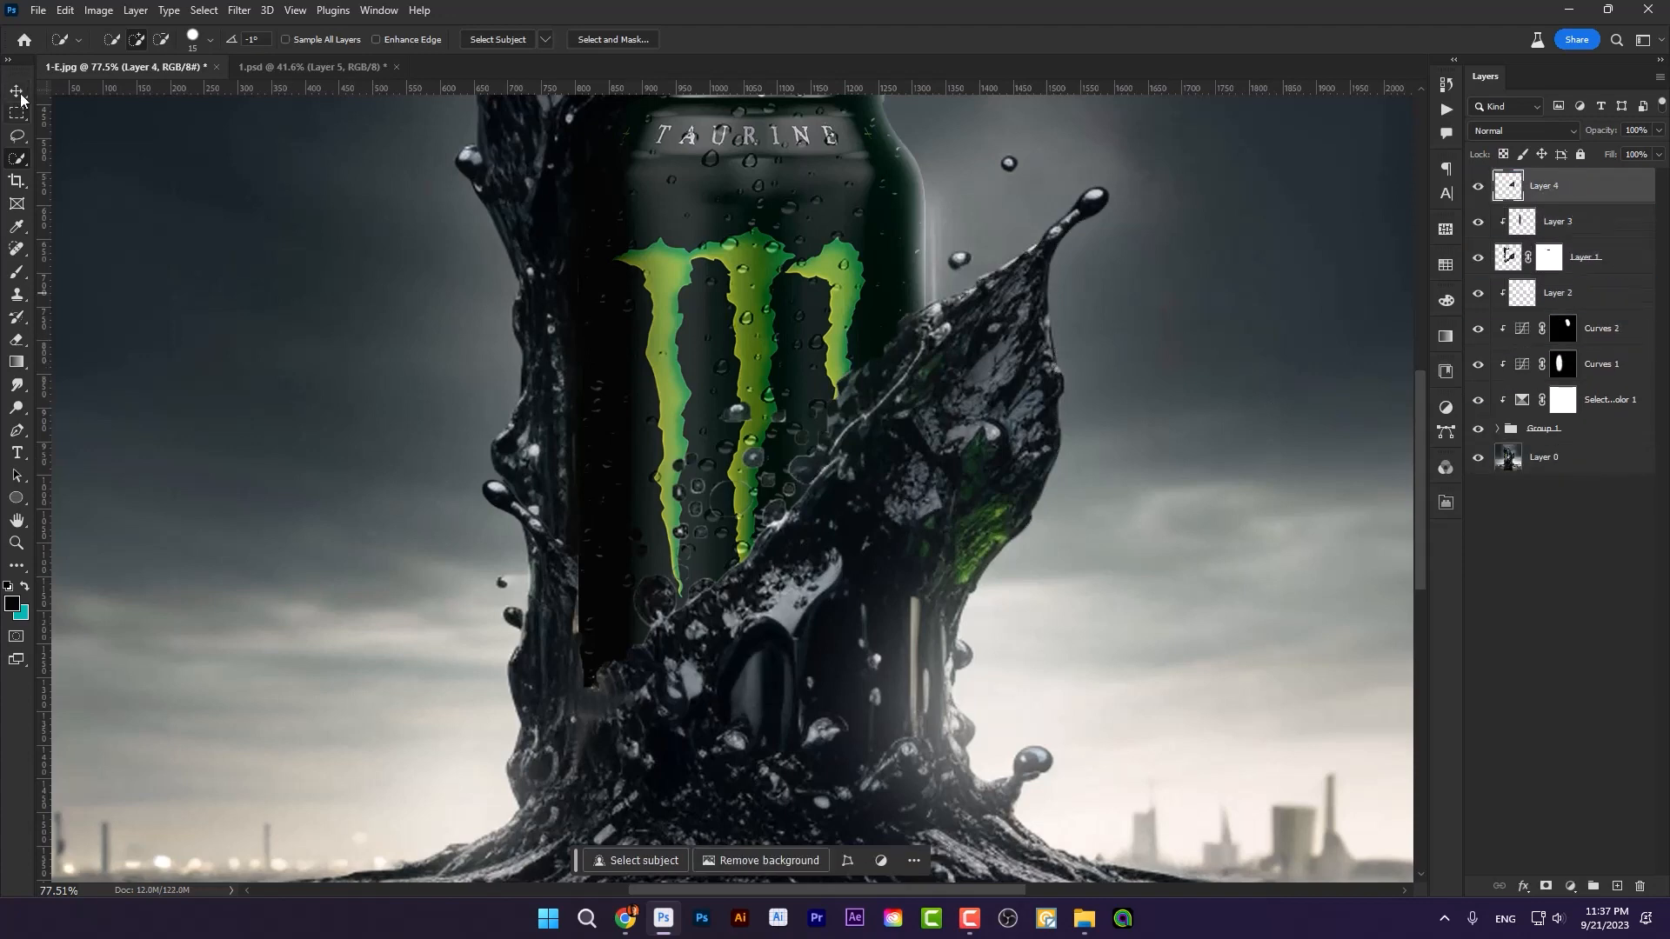
Step: Flip the copied splash horizontally, scale it down, and place it over the can's lower left side
{"action": "left_click", "coordinate": [21, 98]}
{"action": "key", "text": "ctrl+t"}
{"action": "right_click", "coordinate": [840, 203]}
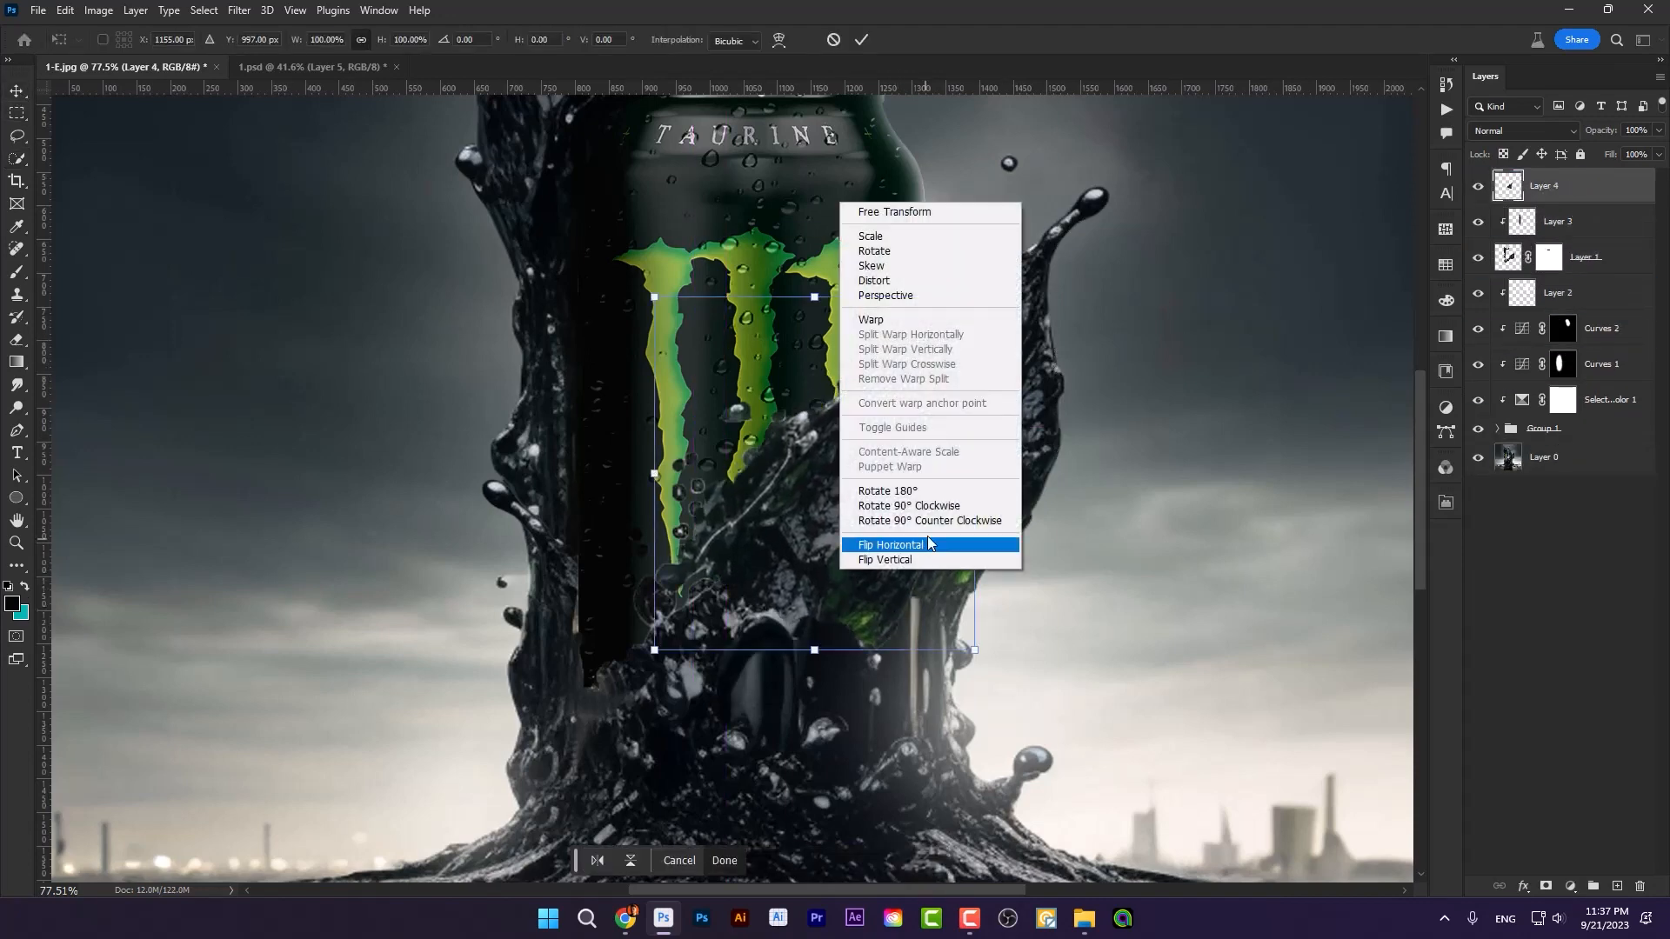
{"action": "left_click", "coordinate": [927, 545]}
{"action": "left_click_drag", "start_coordinate": [974, 297], "coordinate": [932, 378]}
{"action": "left_click_drag", "start_coordinate": [841, 516], "coordinate": [652, 619]}
{"action": "key", "text": "Return"}
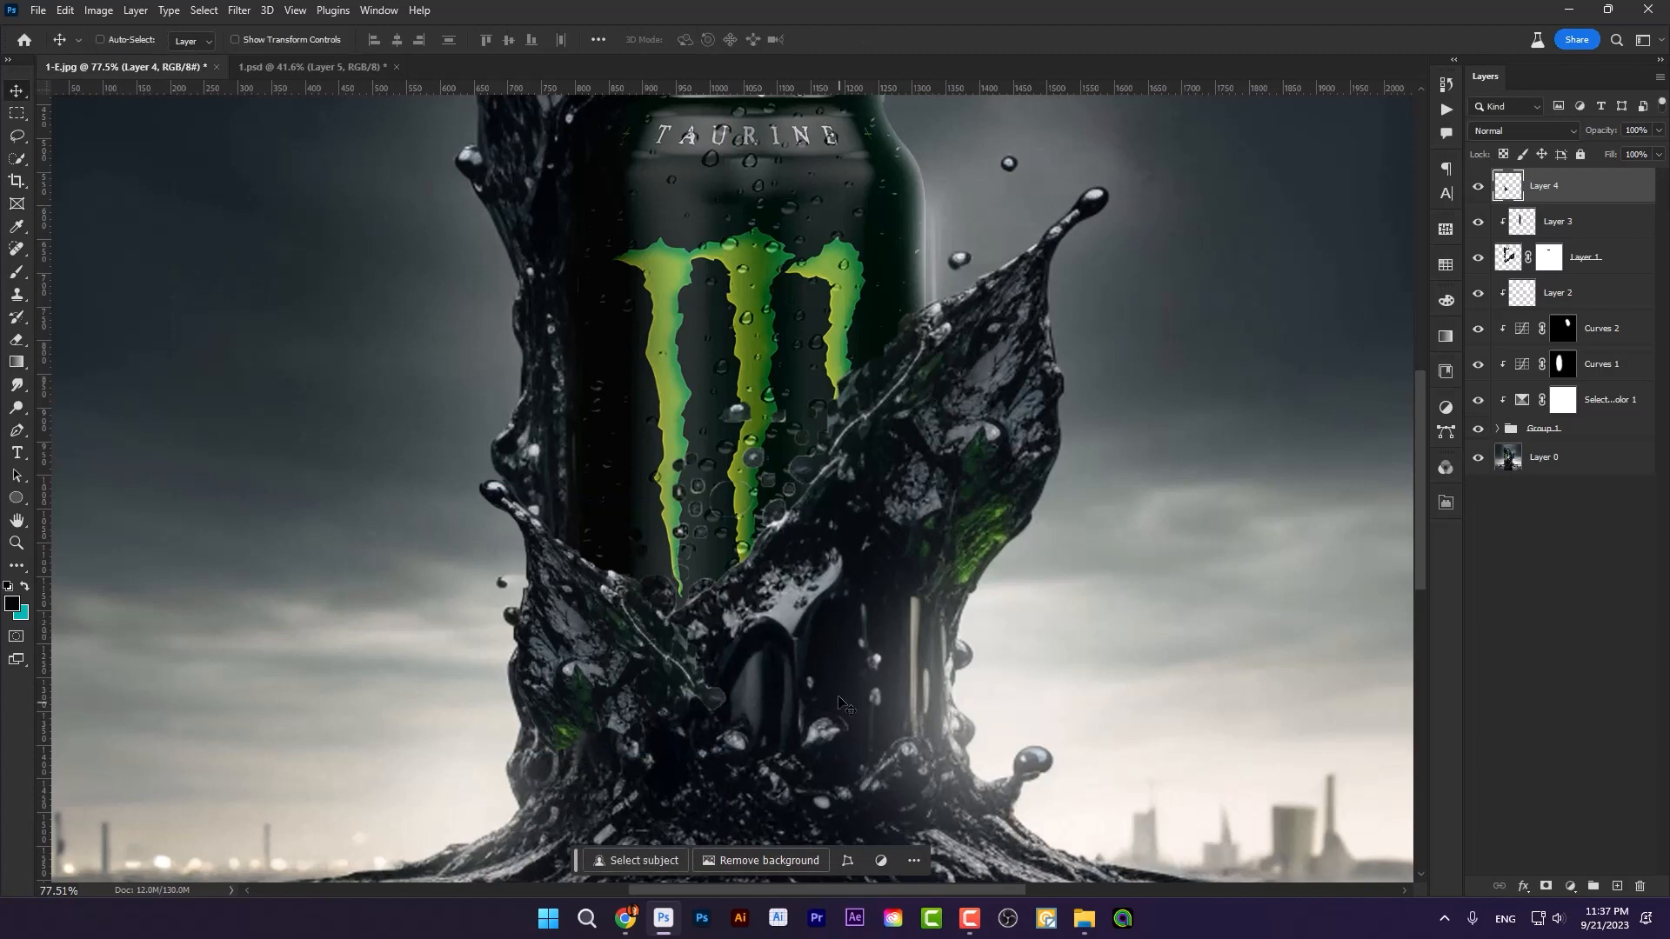
Step: Add a layer mask to the copied splash and paint black over its lower right parts to blend it into the oil
{"action": "left_click", "coordinate": [1546, 887]}
{"action": "scroll", "coordinate": [228, 419], "scroll_direction": "down", "scroll_amount": 3}
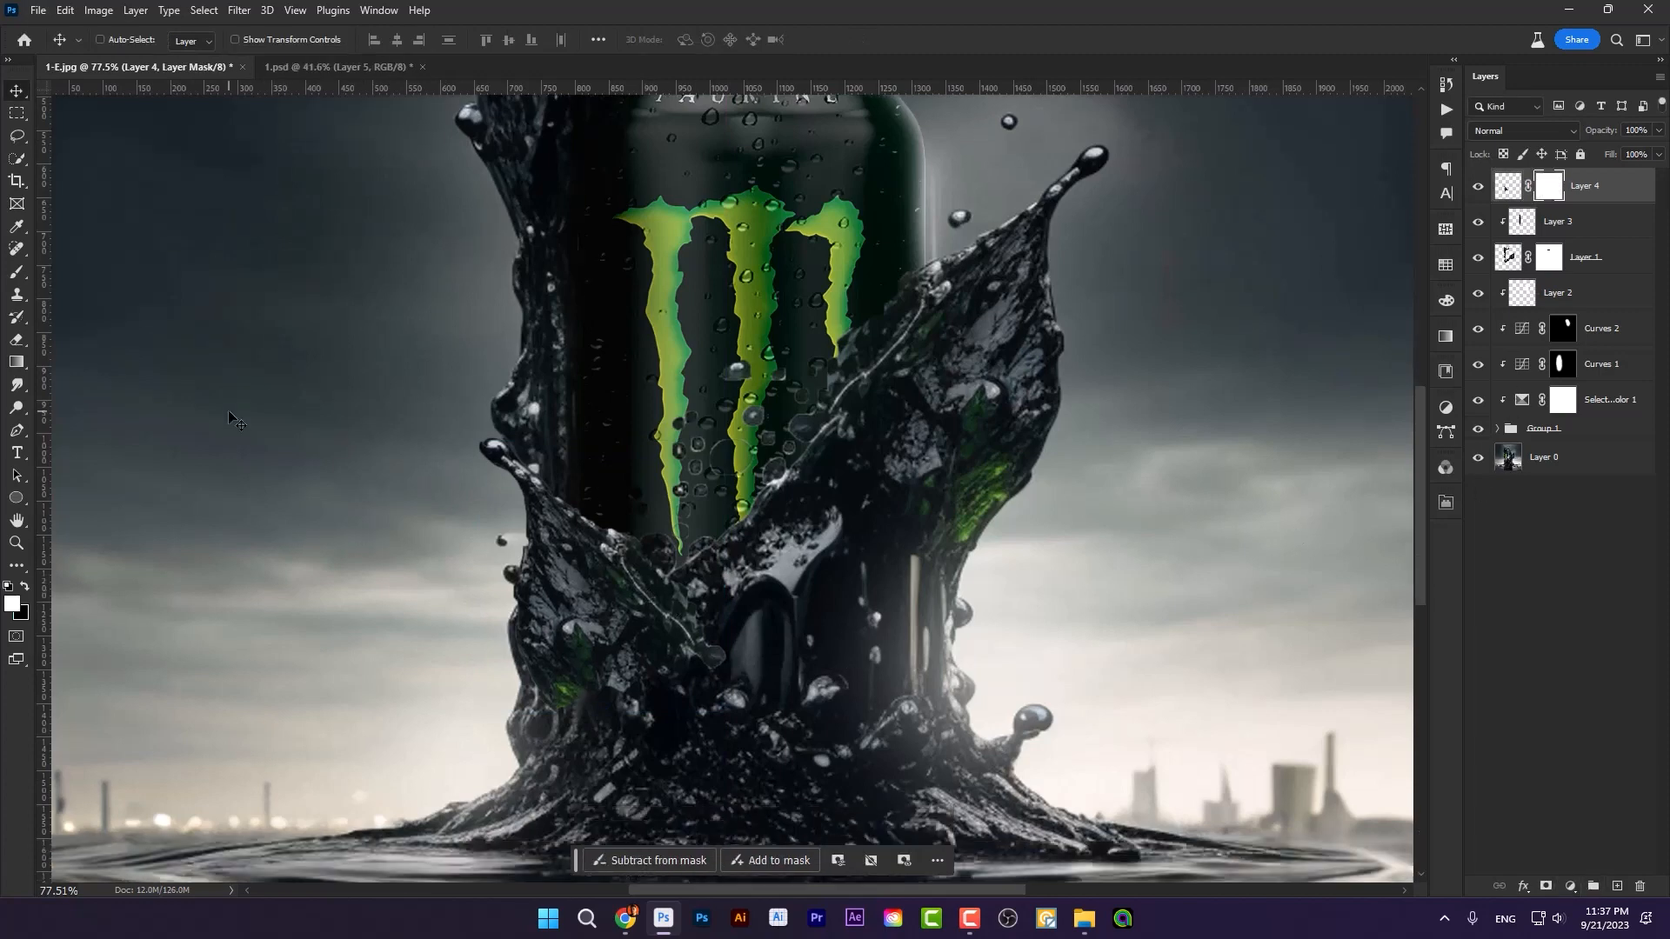
{"action": "left_click", "coordinate": [19, 270]}
{"action": "scroll", "coordinate": [456, 626], "scroll_direction": "up", "scroll_amount": 2}
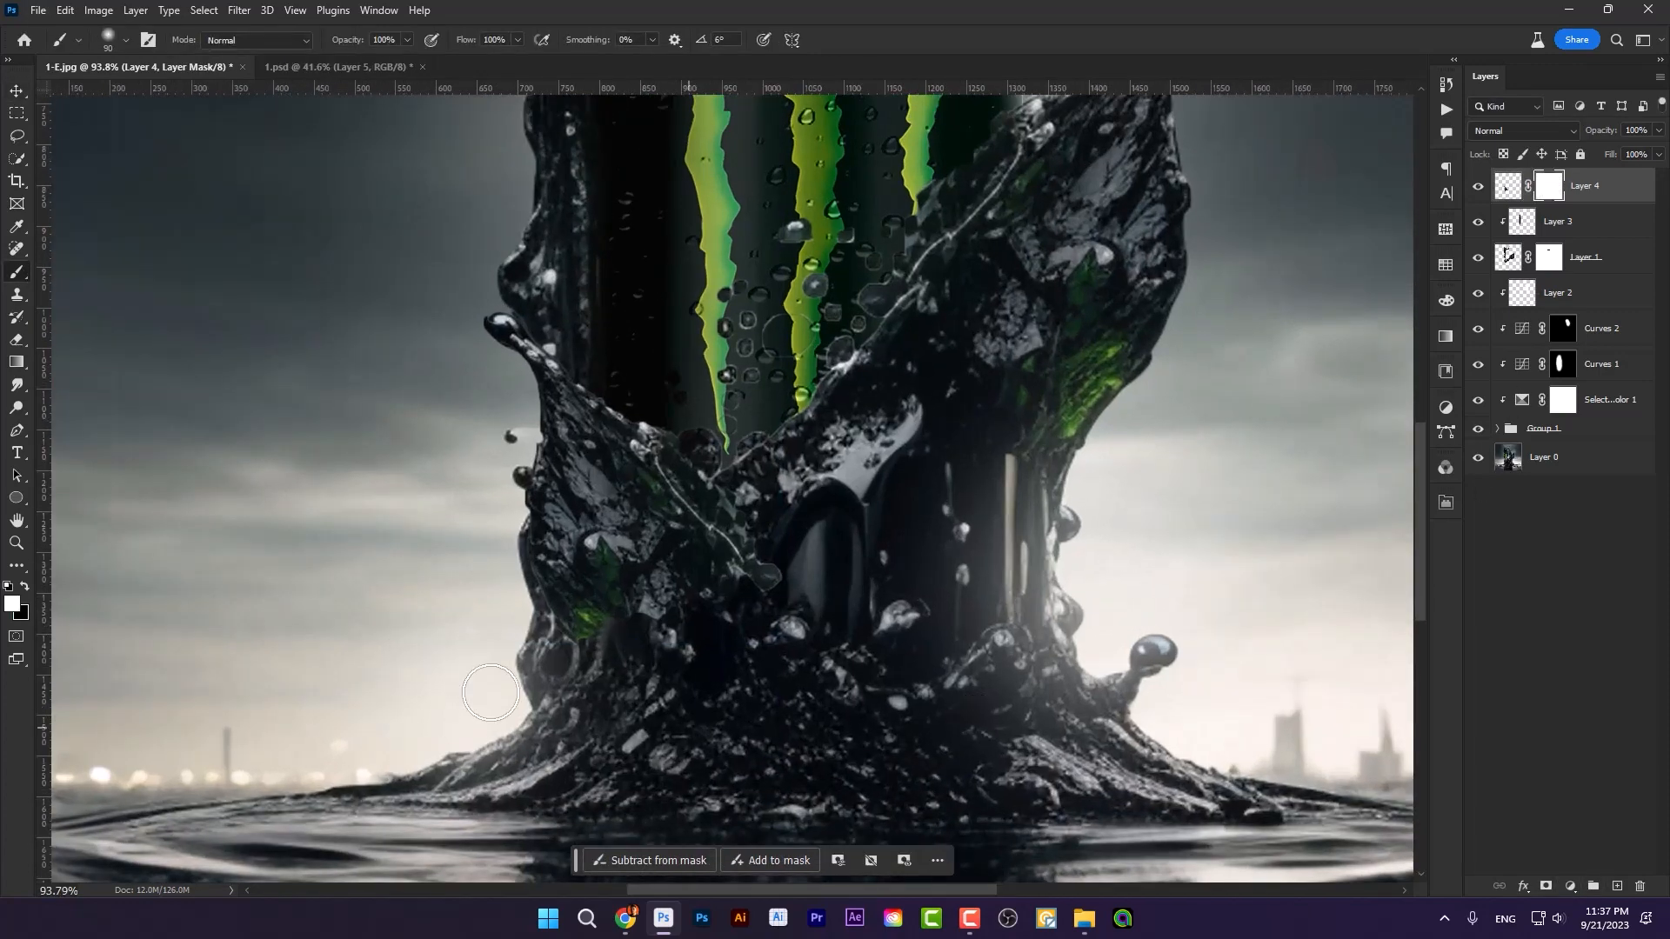
{"action": "key", "text": "bracketright"}
{"action": "mouse_move", "coordinate": [792, 618]}
{"action": "left_mouse_down"}
{"action": "mouse_move", "coordinate": [810, 490]}
{"action": "mouse_move", "coordinate": [796, 606]}
{"action": "mouse_move", "coordinate": [789, 498]}
{"action": "mouse_move", "coordinate": [765, 665]}
{"action": "left_mouse_up"}
{"action": "key", "text": "bracketright"}
{"action": "mouse_move", "coordinate": [783, 547]}
{"action": "left_mouse_down"}
{"action": "mouse_move", "coordinate": [760, 619]}
{"action": "mouse_move", "coordinate": [652, 702]}
{"action": "mouse_move", "coordinate": [766, 605]}
{"action": "mouse_move", "coordinate": [599, 702]}
{"action": "mouse_move", "coordinate": [729, 629]}
{"action": "mouse_move", "coordinate": [780, 644]}
{"action": "mouse_move", "coordinate": [608, 687]}
{"action": "mouse_move", "coordinate": [761, 609]}
{"action": "mouse_move", "coordinate": [561, 668]}
{"action": "mouse_move", "coordinate": [536, 636]}
{"action": "mouse_move", "coordinate": [716, 666]}
{"action": "mouse_move", "coordinate": [479, 633]}
{"action": "mouse_move", "coordinate": [515, 608]}
{"action": "mouse_move", "coordinate": [623, 667]}
{"action": "mouse_move", "coordinate": [665, 642]}
{"action": "left_mouse_up"}
Step: Refine the copied splash's mask along its inner and lower edges with a 150 px soft black brush
{"action": "key", "text": "bracketleft"}
{"action": "key", "text": "bracketleft"}
{"action": "key", "text": "bracketleft"}
{"action": "key", "text": "bracketright"}
{"action": "key", "text": "bracketright"}
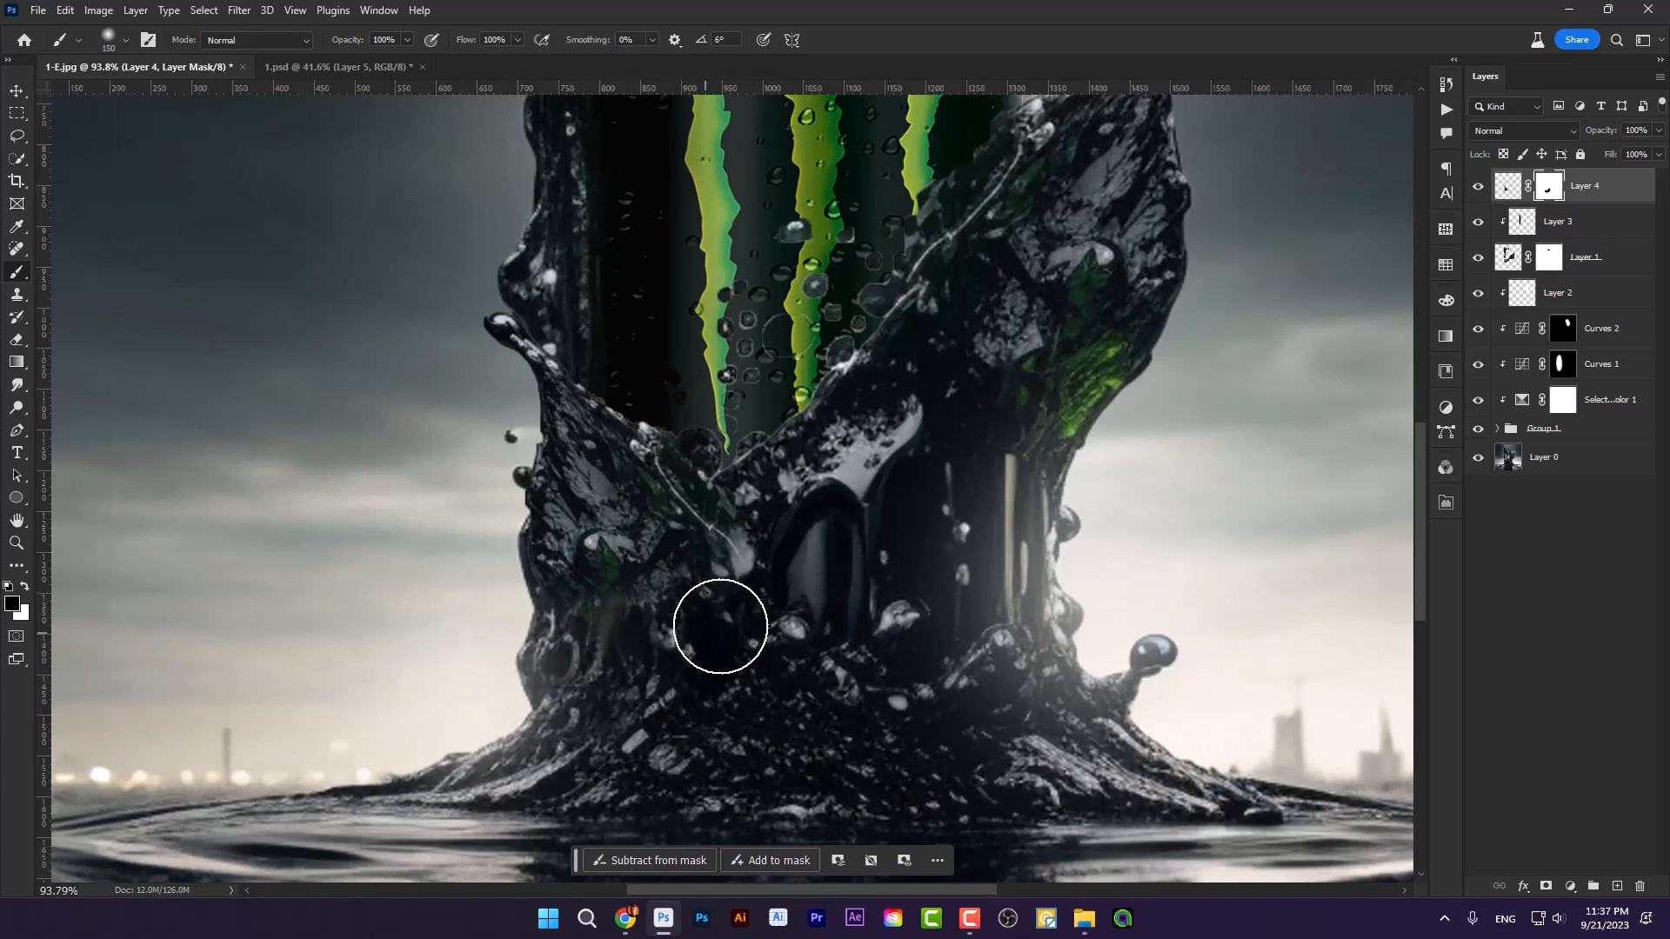
{"action": "left_click_drag", "start_coordinate": [755, 514], "coordinate": [769, 622]}
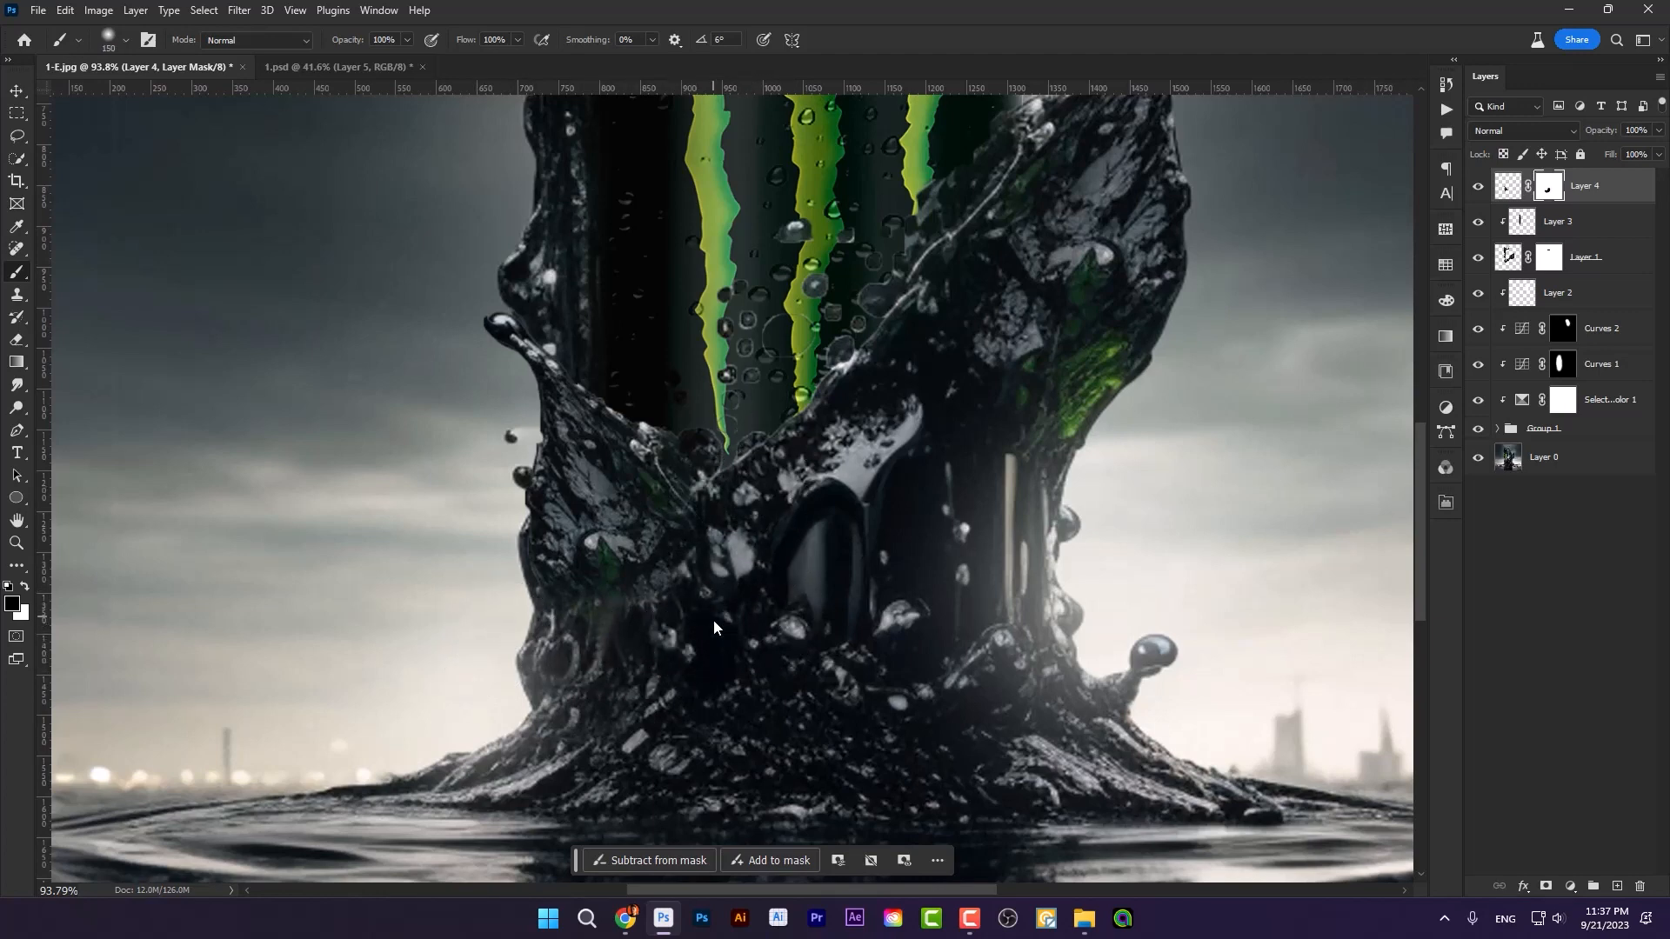
{"action": "scroll", "coordinate": [745, 616], "scroll_direction": "down", "scroll_amount": 3}
{"action": "scroll", "coordinate": [569, 688], "scroll_direction": "up", "scroll_amount": 4}
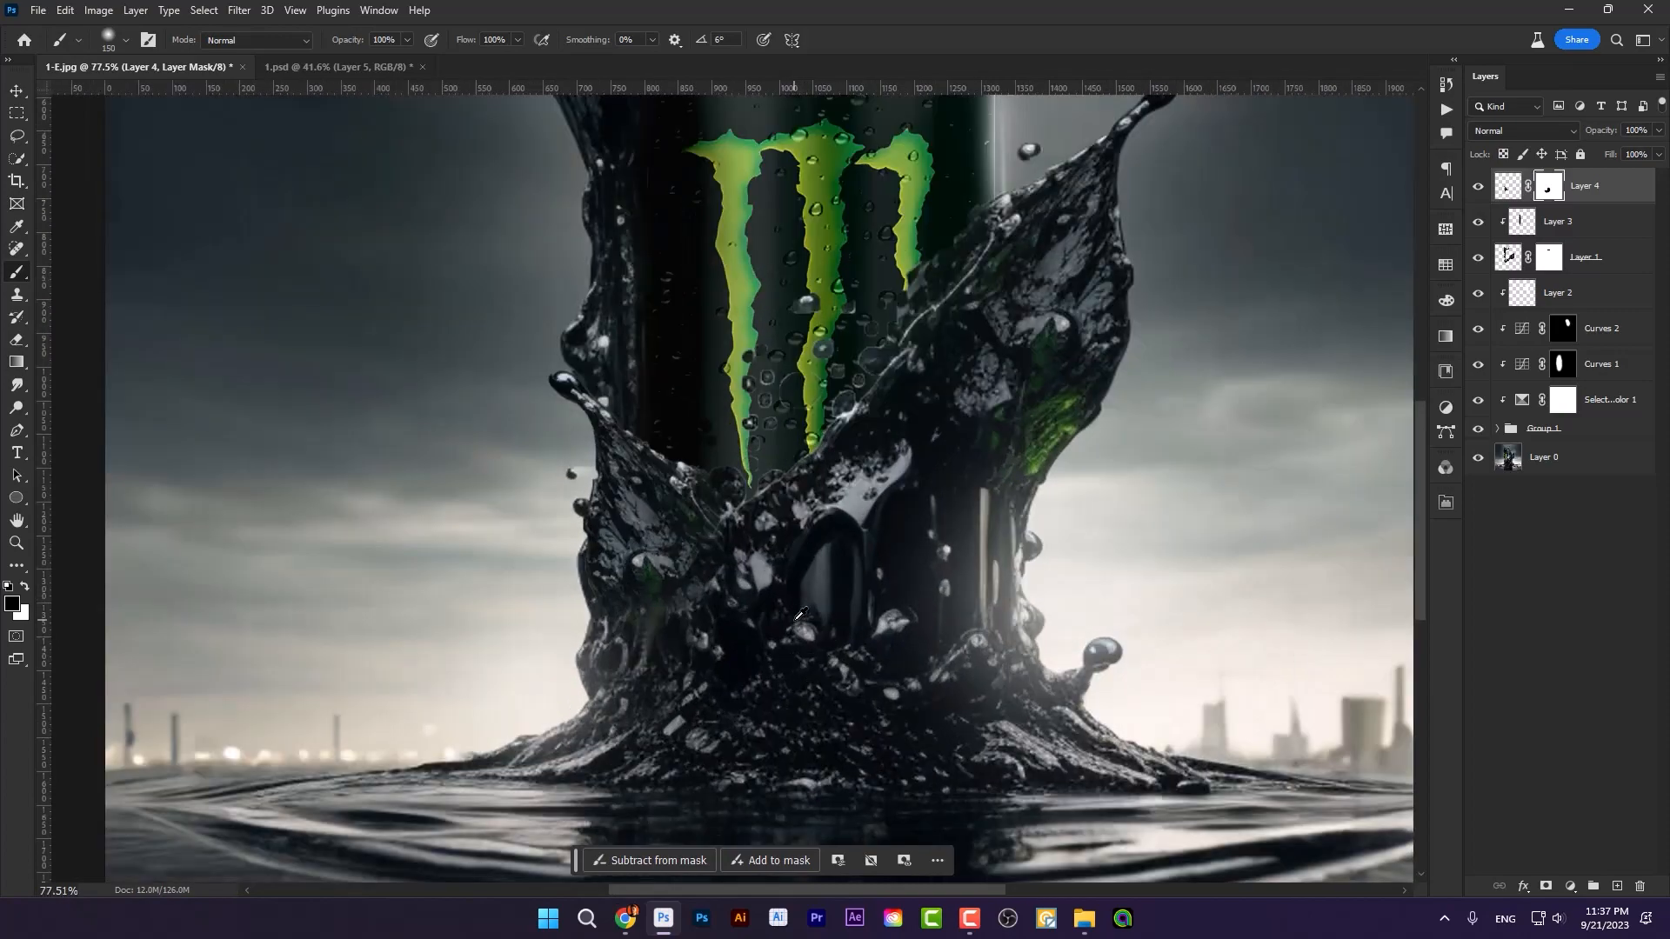
{"action": "mouse_move", "coordinate": [569, 688]}
{"action": "left_mouse_down"}
{"action": "mouse_move", "coordinate": [593, 657]}
{"action": "mouse_move", "coordinate": [700, 609]}
{"action": "mouse_move", "coordinate": [660, 642]}
{"action": "mouse_move", "coordinate": [719, 553]}
{"action": "mouse_move", "coordinate": [655, 603]}
{"action": "mouse_move", "coordinate": [643, 664]}
{"action": "mouse_move", "coordinate": [671, 556]}
{"action": "mouse_move", "coordinate": [712, 611]}
{"action": "left_mouse_up"}
{"action": "scroll", "coordinate": [682, 634], "scroll_direction": "down", "scroll_amount": 5}
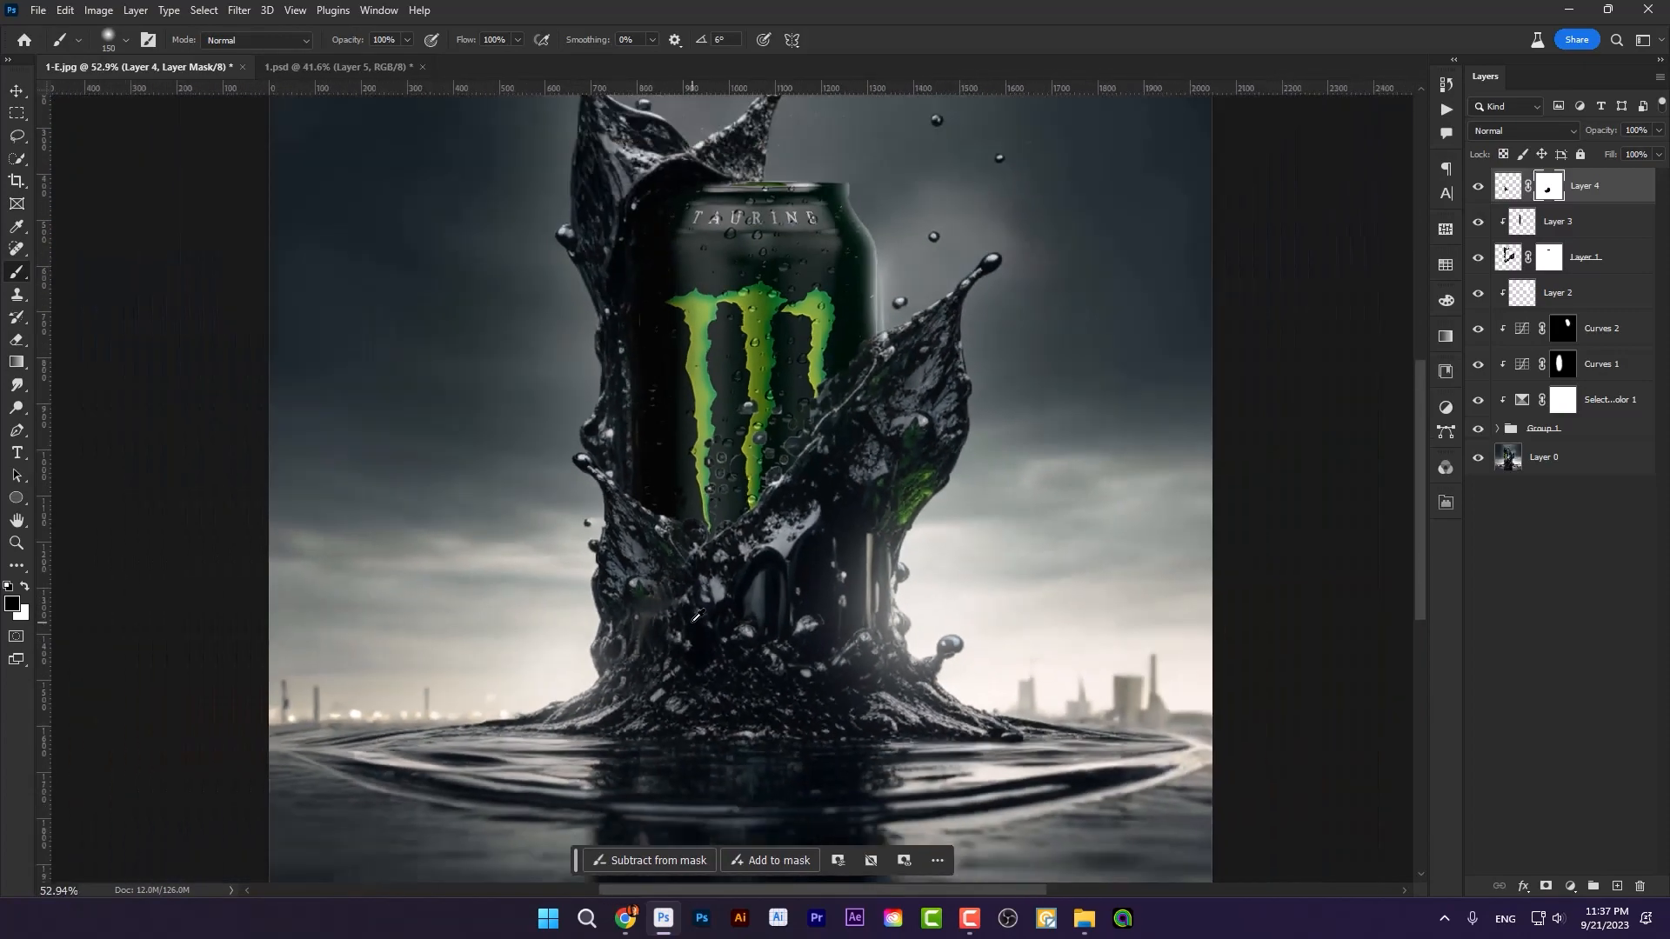
Step: Add a new empty layer directly above Curves 2, clipped to the can group
{"action": "scroll", "coordinate": [697, 612], "scroll_direction": "up", "scroll_amount": 1}
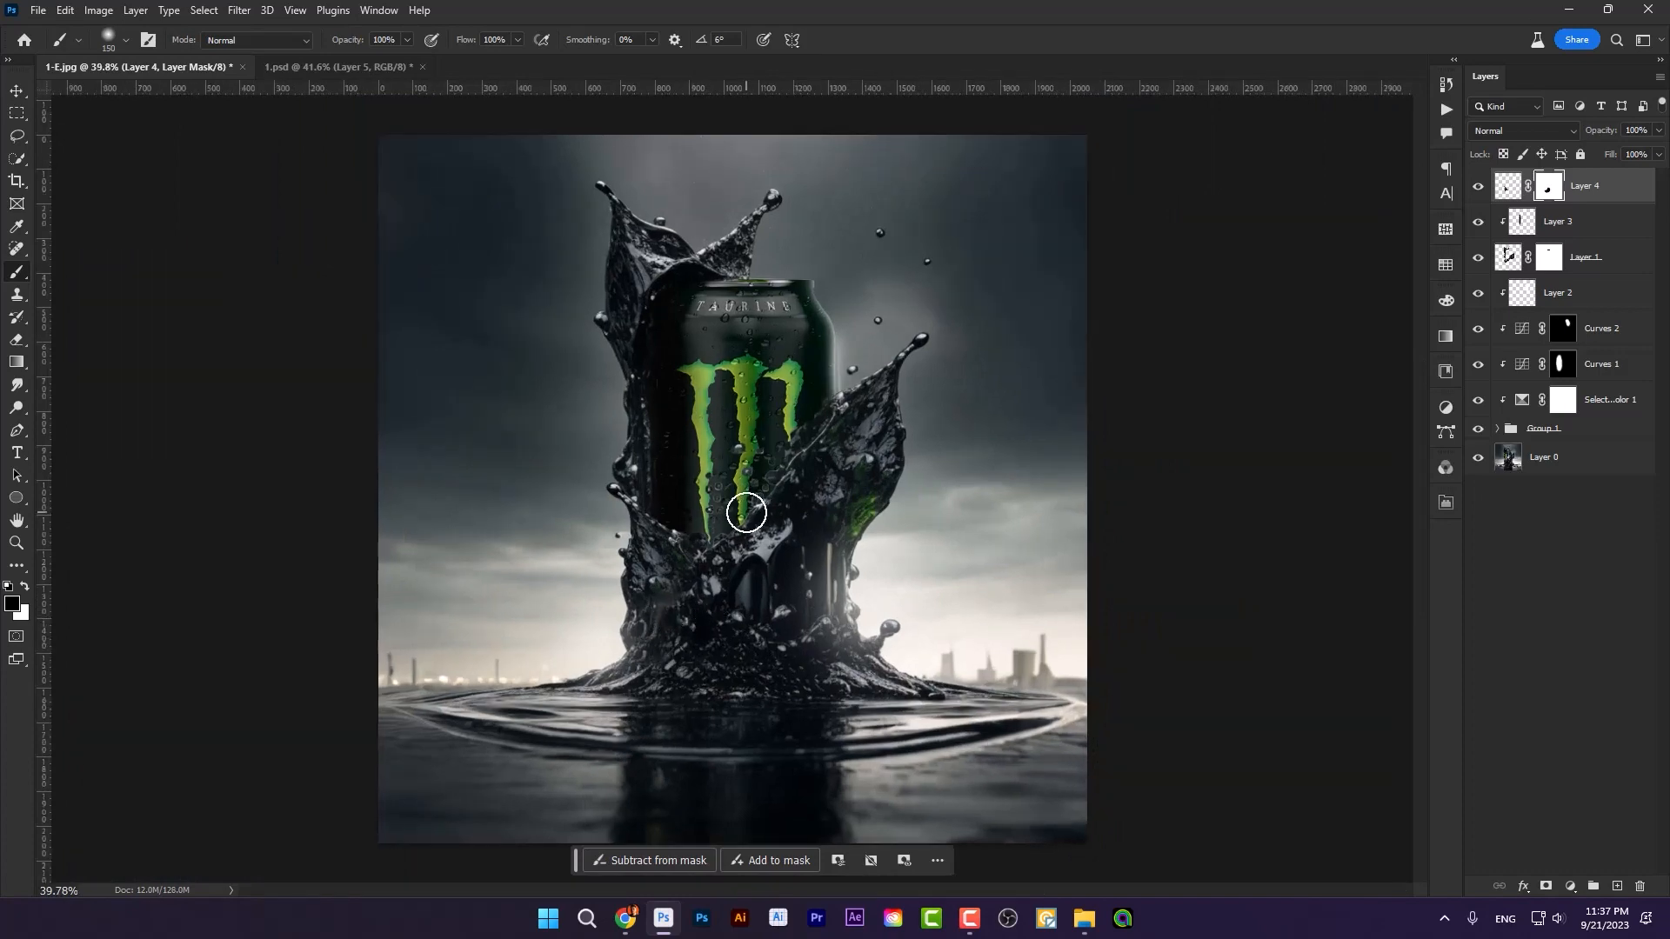
{"action": "scroll", "coordinate": [701, 345], "scroll_direction": "up", "scroll_amount": 6}
{"action": "left_click", "coordinate": [17, 90]}
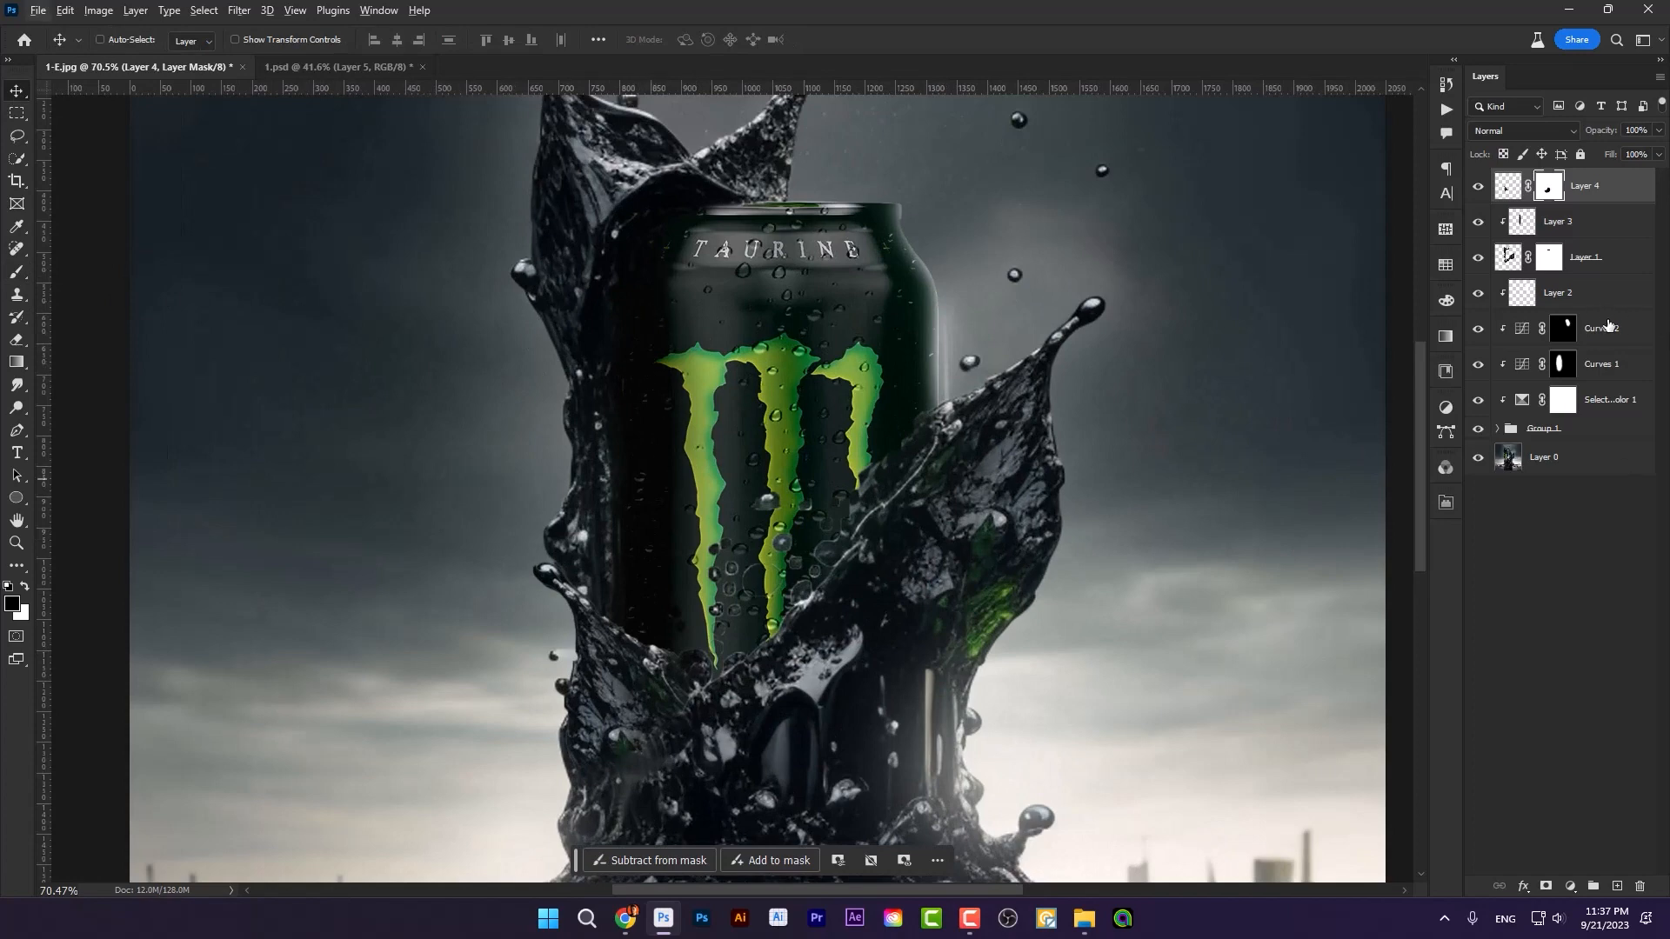
{"action": "left_click", "coordinate": [1608, 327]}
{"action": "left_click", "coordinate": [1617, 886]}
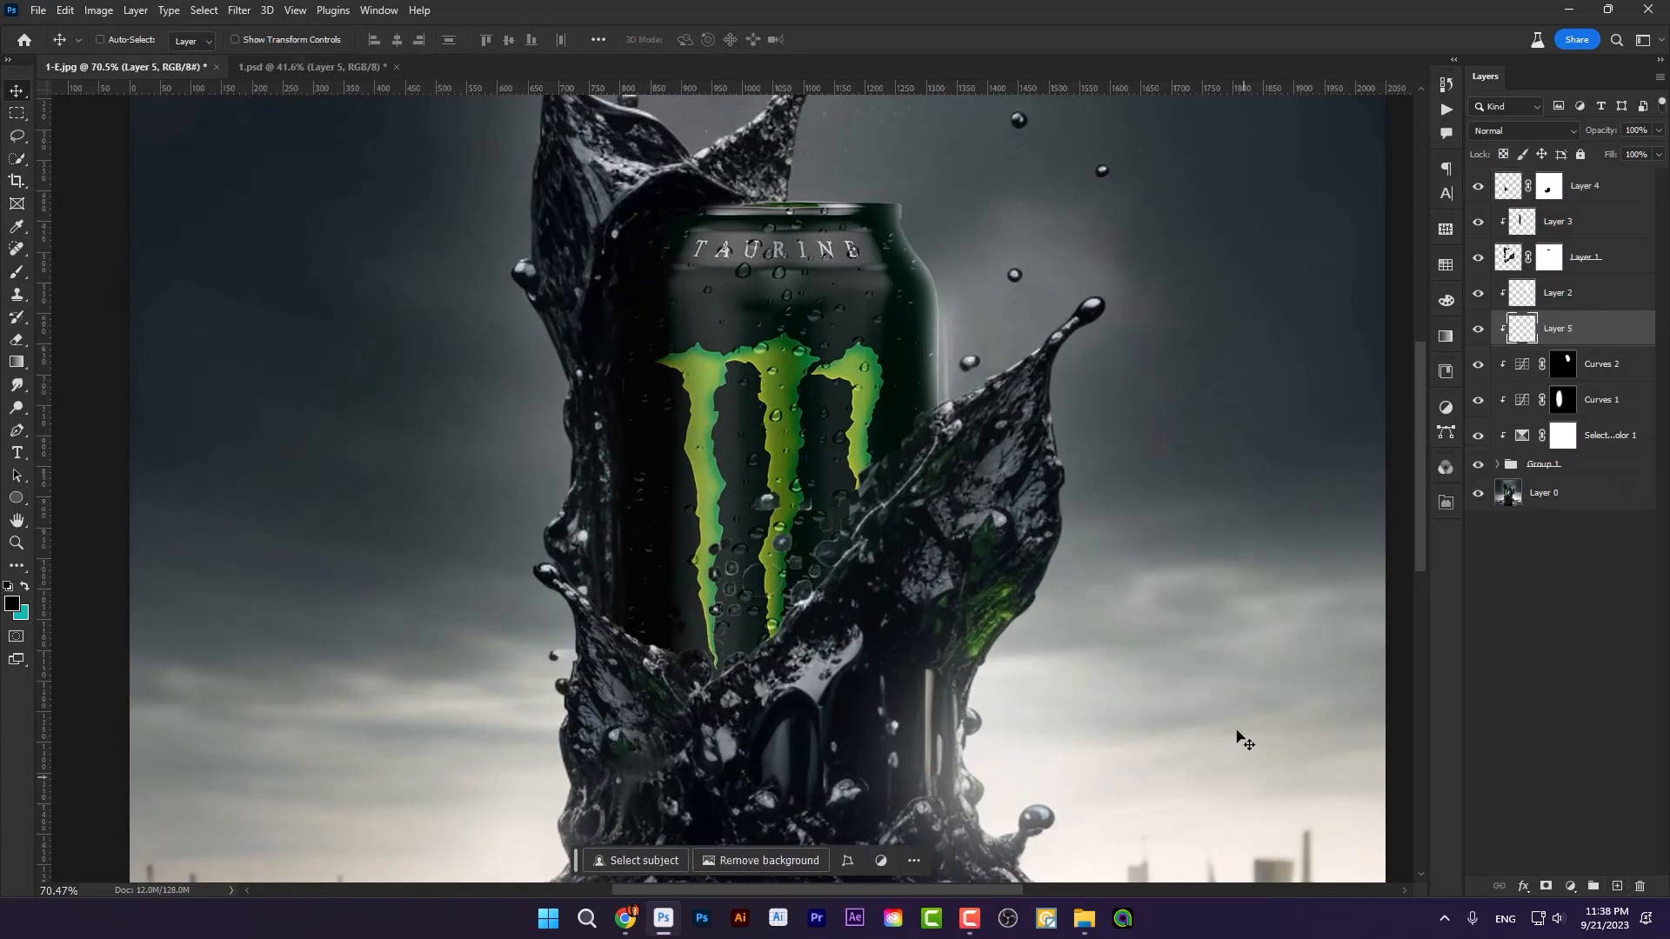
Step: Paint soft black shading down the can's left edge on the new clipped layer, enlarging the brush to 200 px
{"action": "left_click", "coordinate": [15, 271]}
{"action": "scroll", "coordinate": [632, 360], "scroll_direction": "up", "scroll_amount": 2}
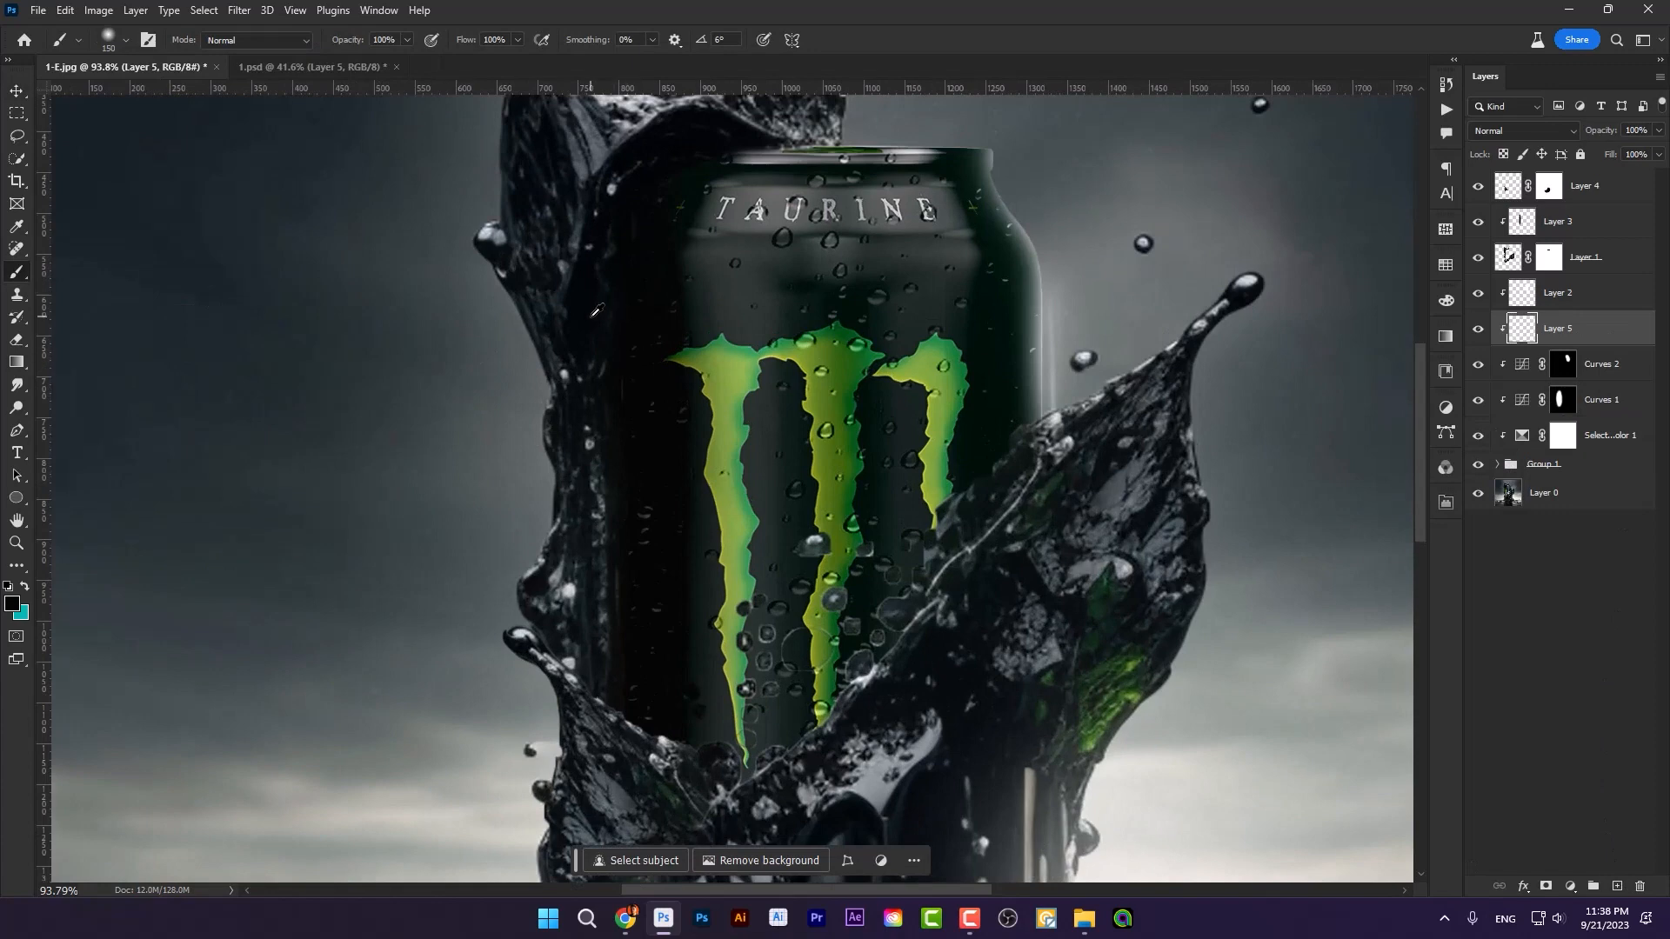
{"action": "key", "text": "bracketleft"}
{"action": "key", "text": "bracketleft"}
{"action": "left_click_drag", "start_coordinate": [609, 226], "coordinate": [578, 411]}
{"action": "key", "text": "bracketright"}
{"action": "key", "text": "bracketright"}
{"action": "mouse_move", "coordinate": [600, 305]}
{"action": "left_mouse_down"}
{"action": "mouse_move", "coordinate": [574, 574]}
{"action": "mouse_move", "coordinate": [588, 646]}
{"action": "mouse_move", "coordinate": [574, 418]}
{"action": "mouse_move", "coordinate": [574, 642]}
{"action": "mouse_move", "coordinate": [627, 372]}
{"action": "mouse_move", "coordinate": [596, 314]}
{"action": "left_mouse_up"}
{"action": "key", "text": "bracketright"}
{"action": "key", "text": "bracketright"}
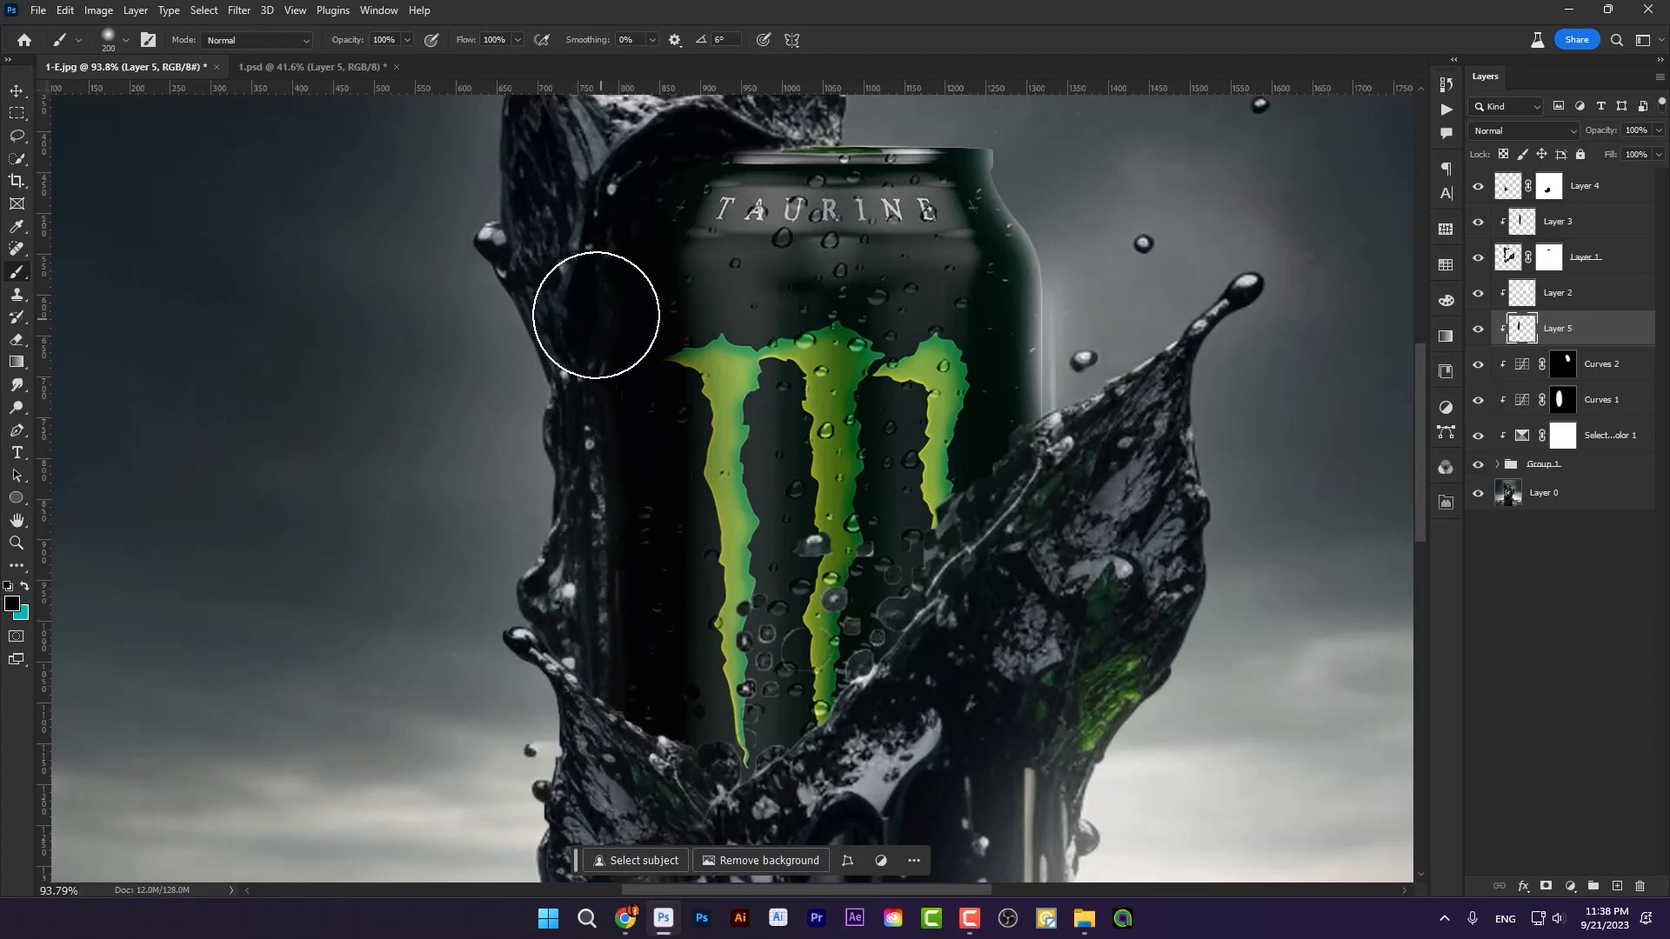
Step: Add a Solid Color fill layer above Layer 4 in blue 005a8d
{"action": "scroll", "coordinate": [814, 361], "scroll_direction": "down", "scroll_amount": 3}
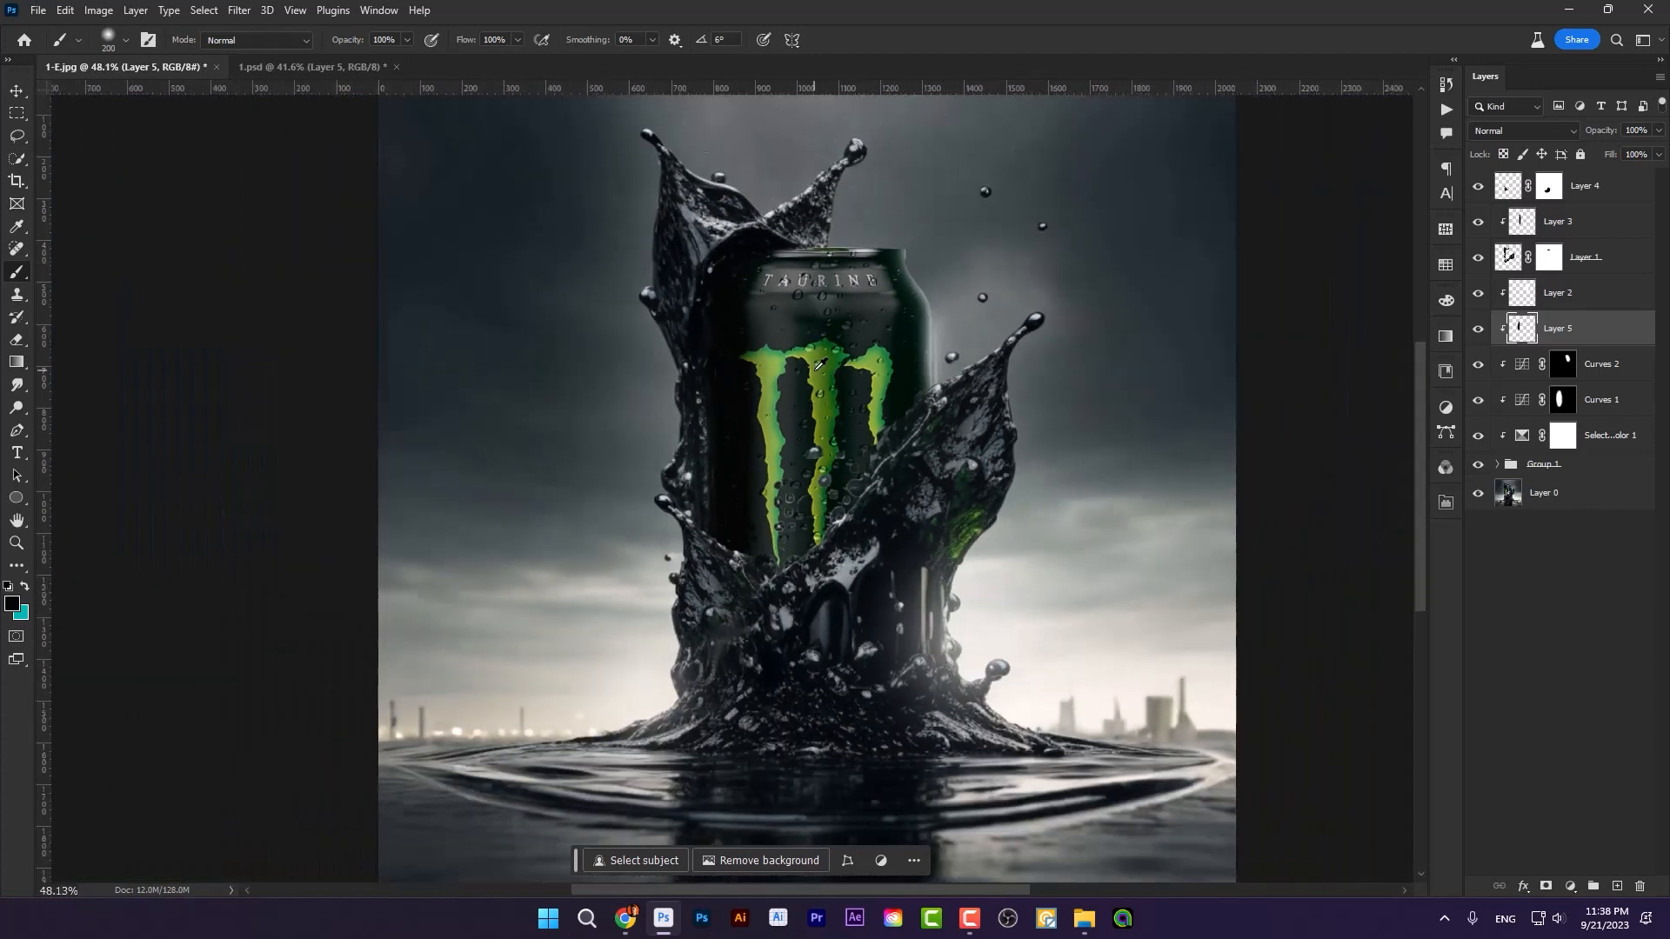
{"action": "scroll", "coordinate": [818, 363], "scroll_direction": "down", "scroll_amount": 1}
{"action": "left_click", "coordinate": [1638, 200]}
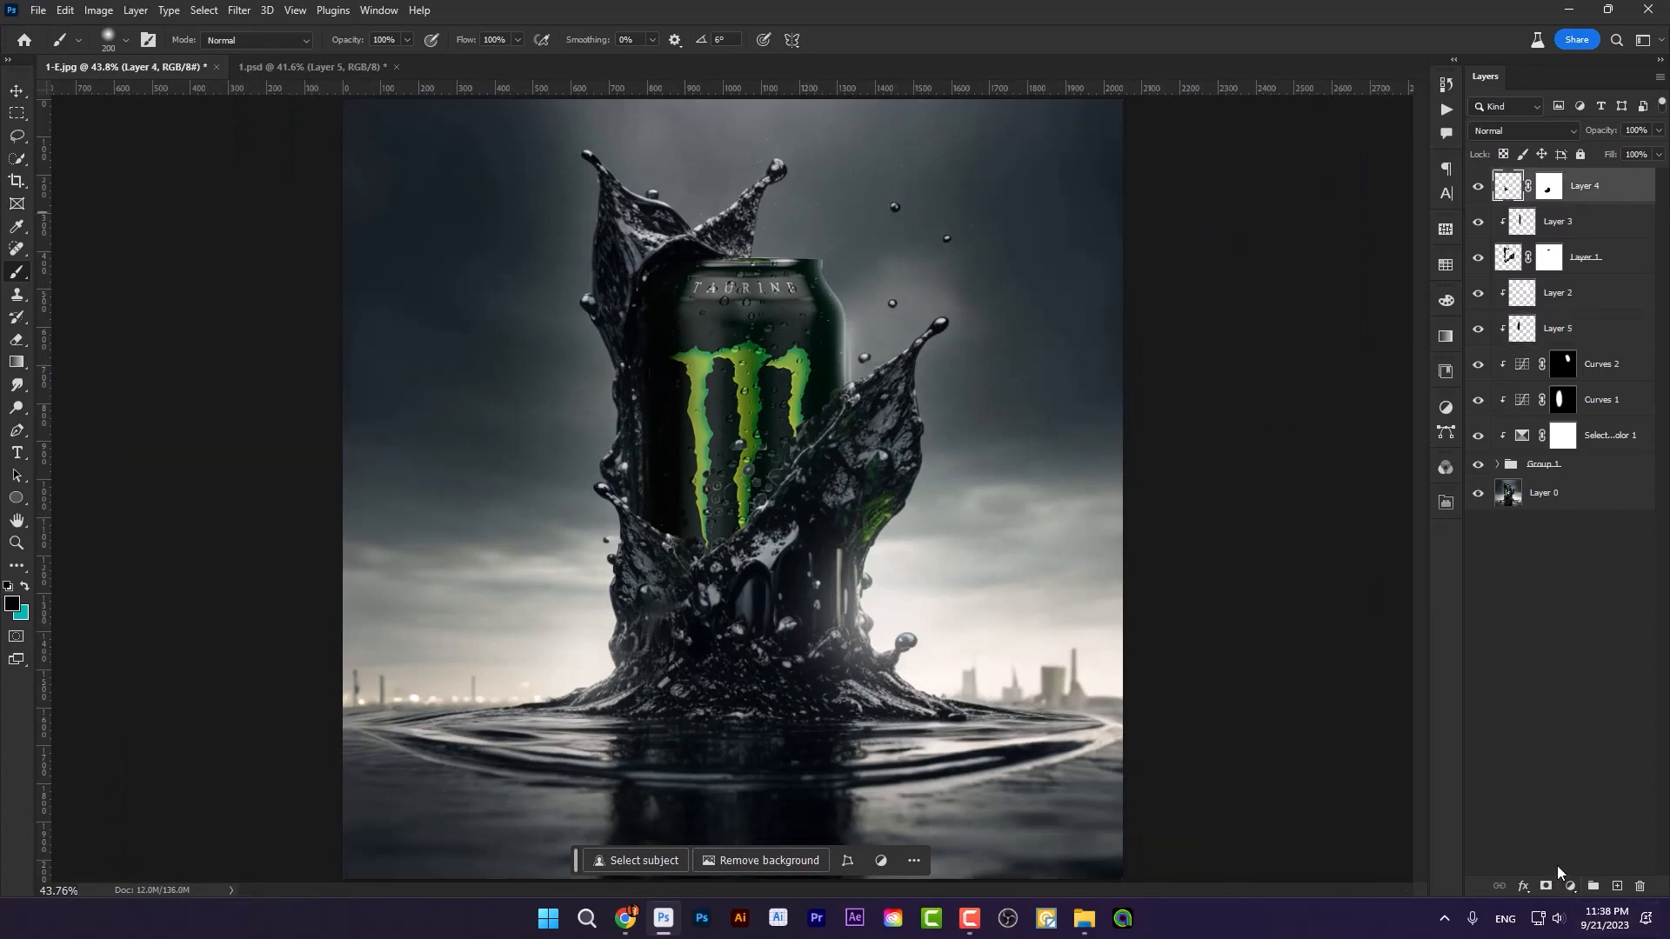
{"action": "left_click", "coordinate": [1570, 885]}
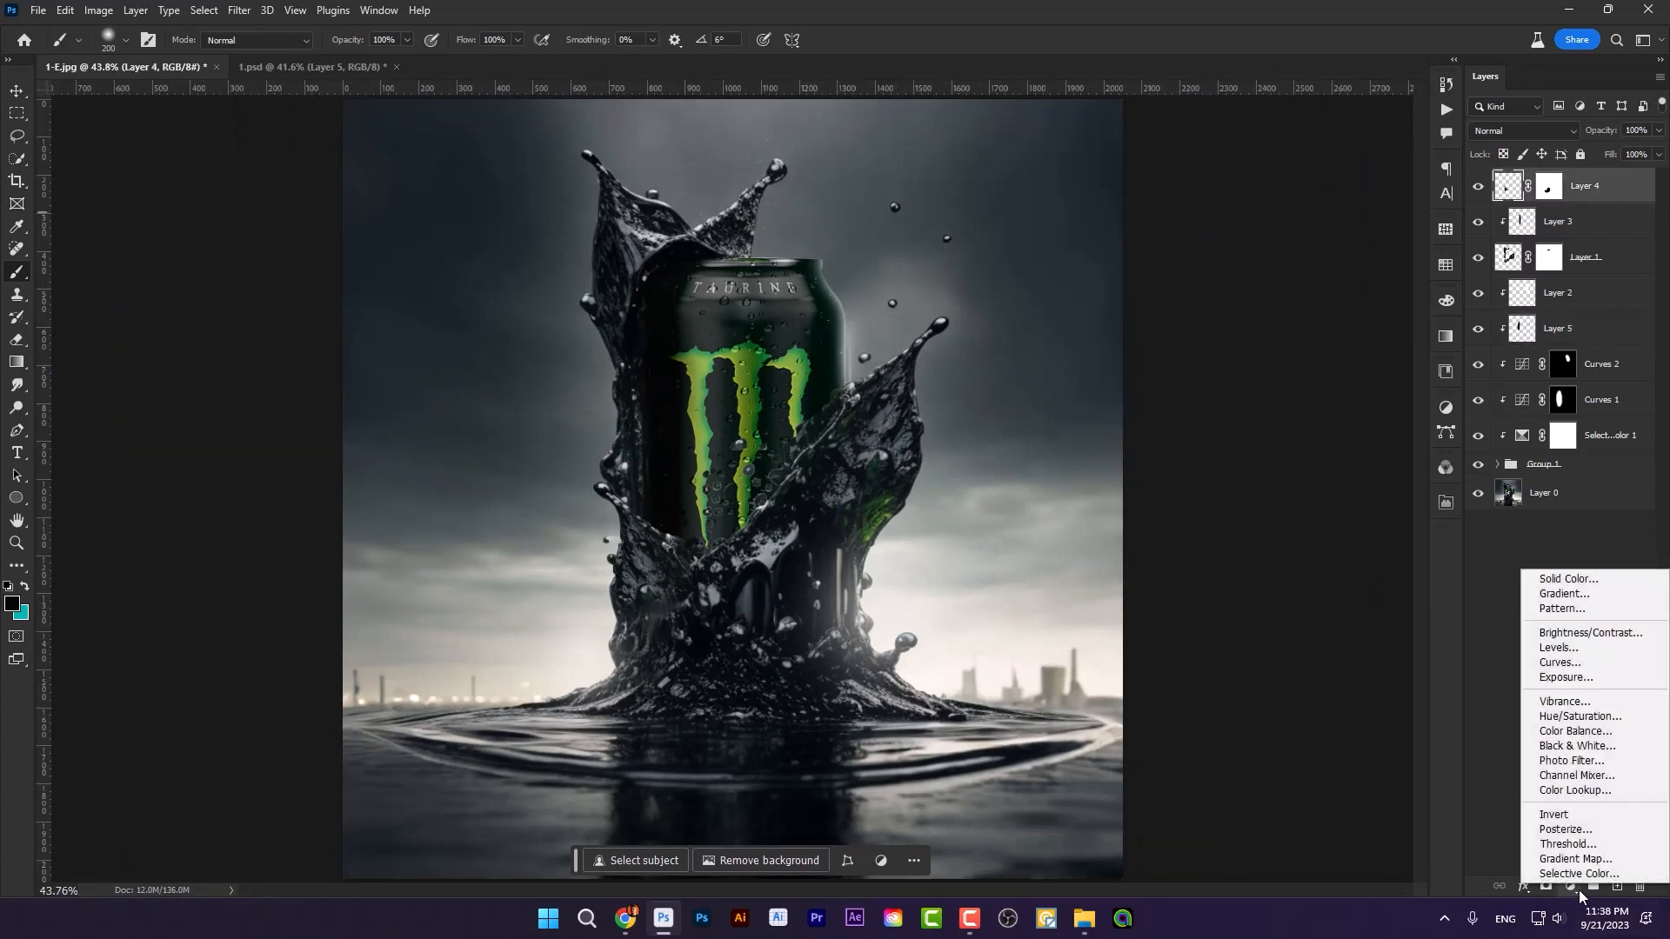
{"action": "left_click", "coordinate": [1571, 580]}
{"action": "mouse_move", "coordinate": [1302, 603]}
{"action": "left_mouse_down"}
{"action": "mouse_move", "coordinate": [1454, 539]}
{"action": "mouse_move", "coordinate": [1409, 578]}
{"action": "mouse_move", "coordinate": [1420, 556]}
{"action": "left_mouse_up"}
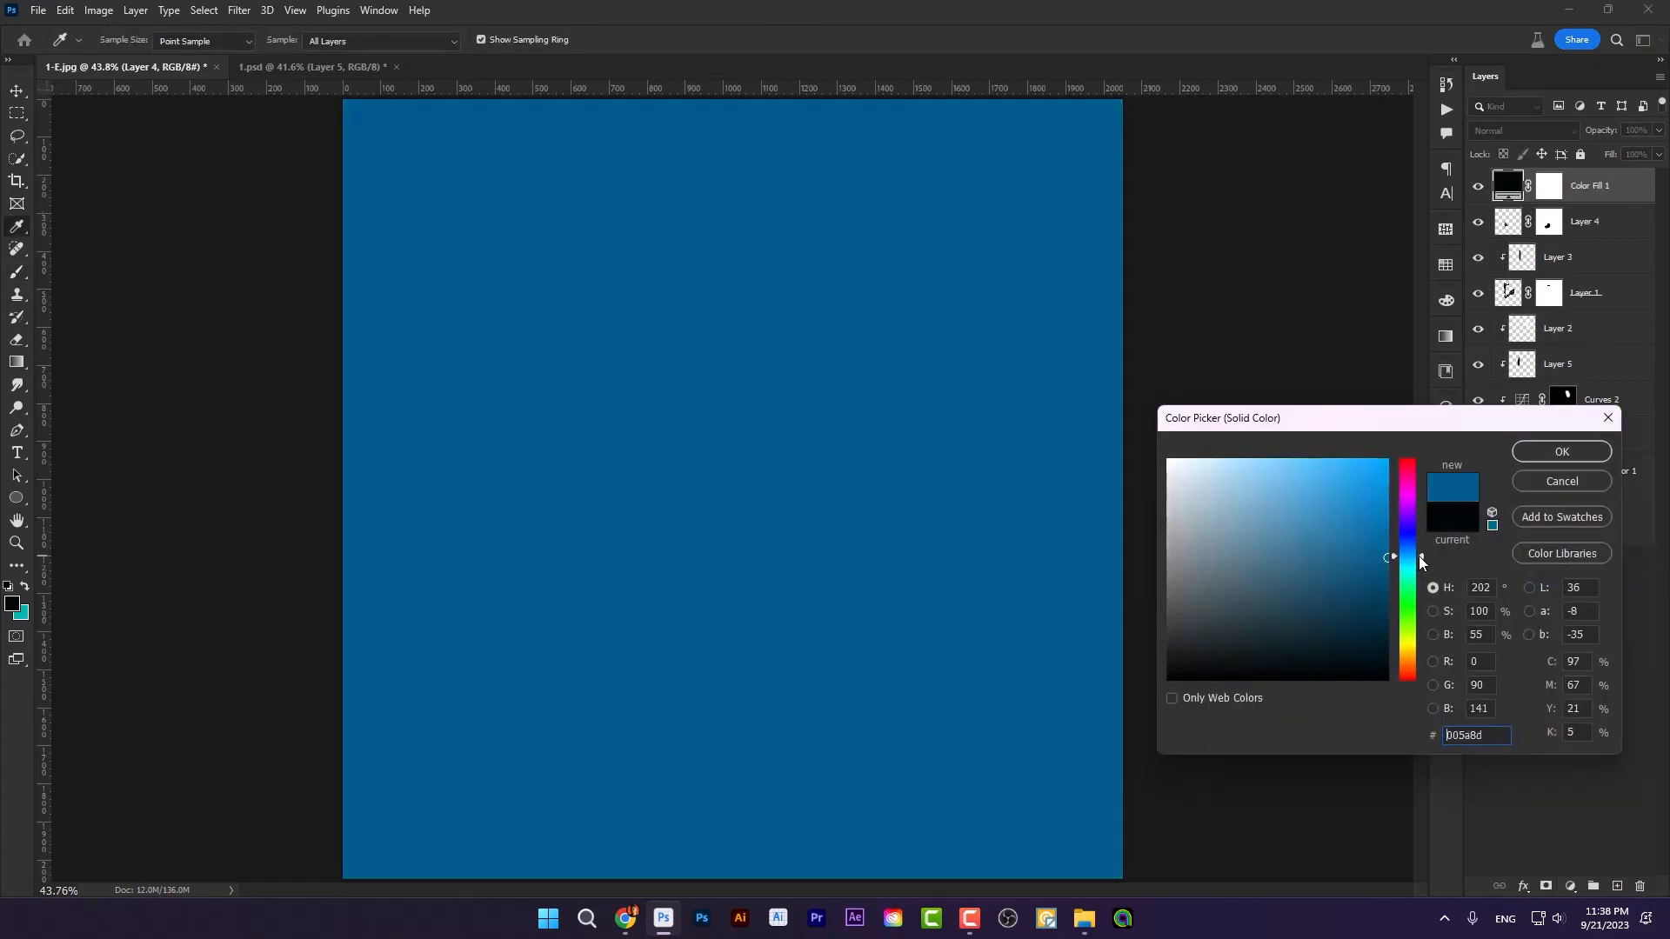
{"action": "left_click", "coordinate": [1562, 452]}
Step: Set the blue fill layer's blend mode to Color Dodge and its opacity to 28%
{"action": "left_click", "coordinate": [1522, 130]}
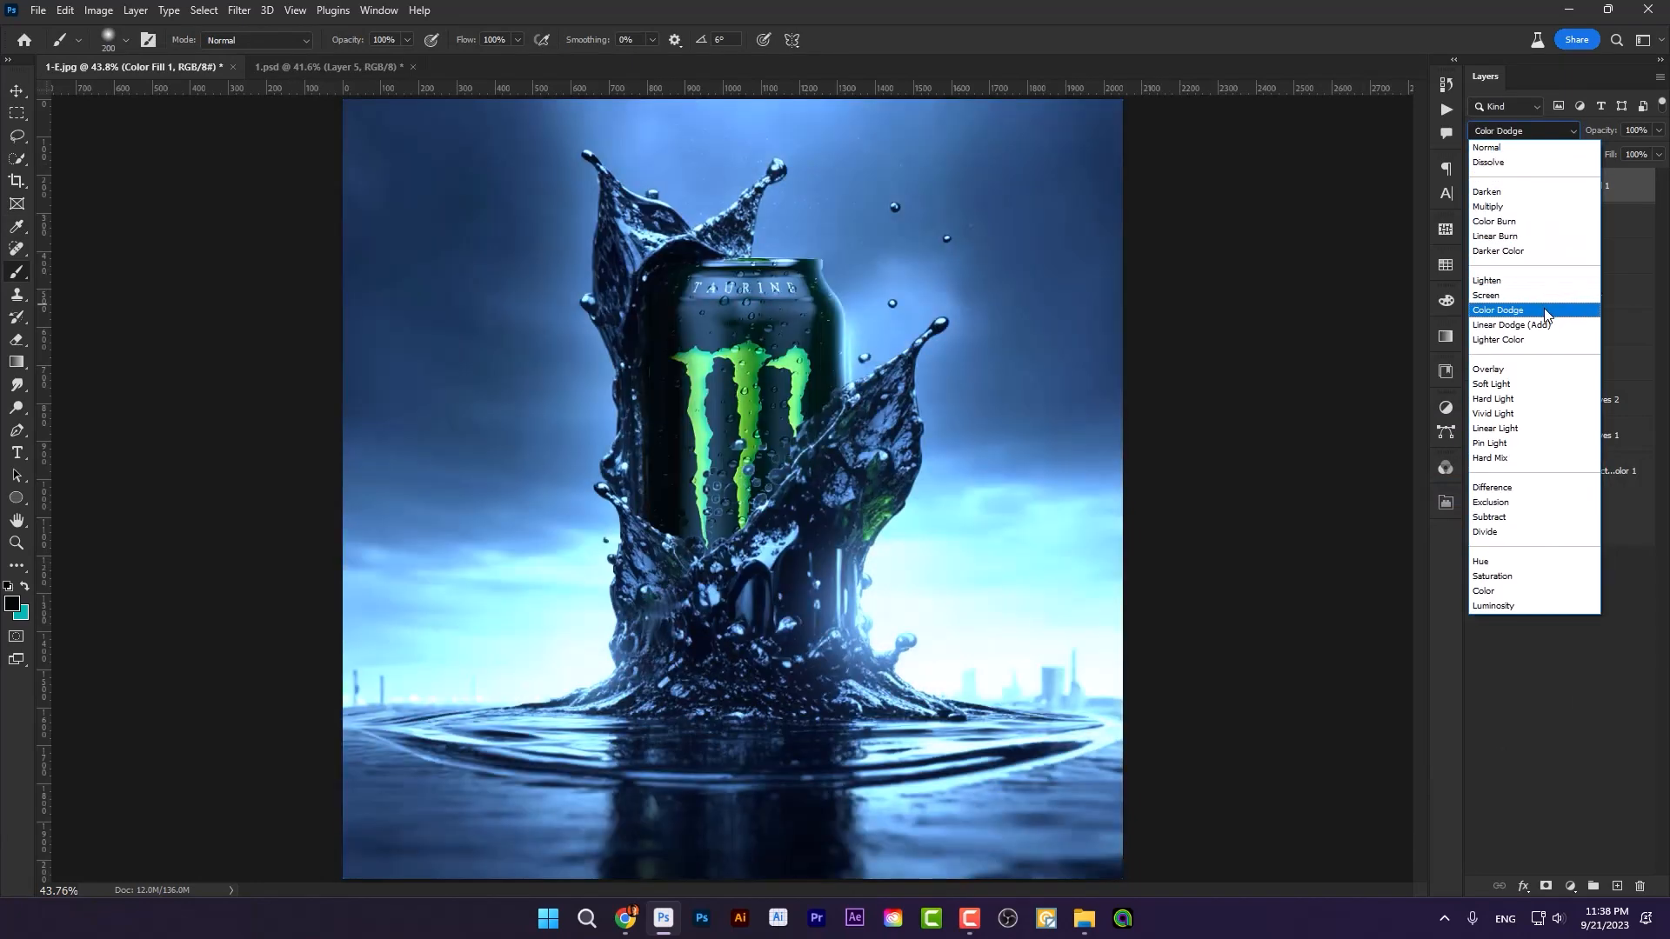
{"action": "left_click", "coordinate": [1545, 310]}
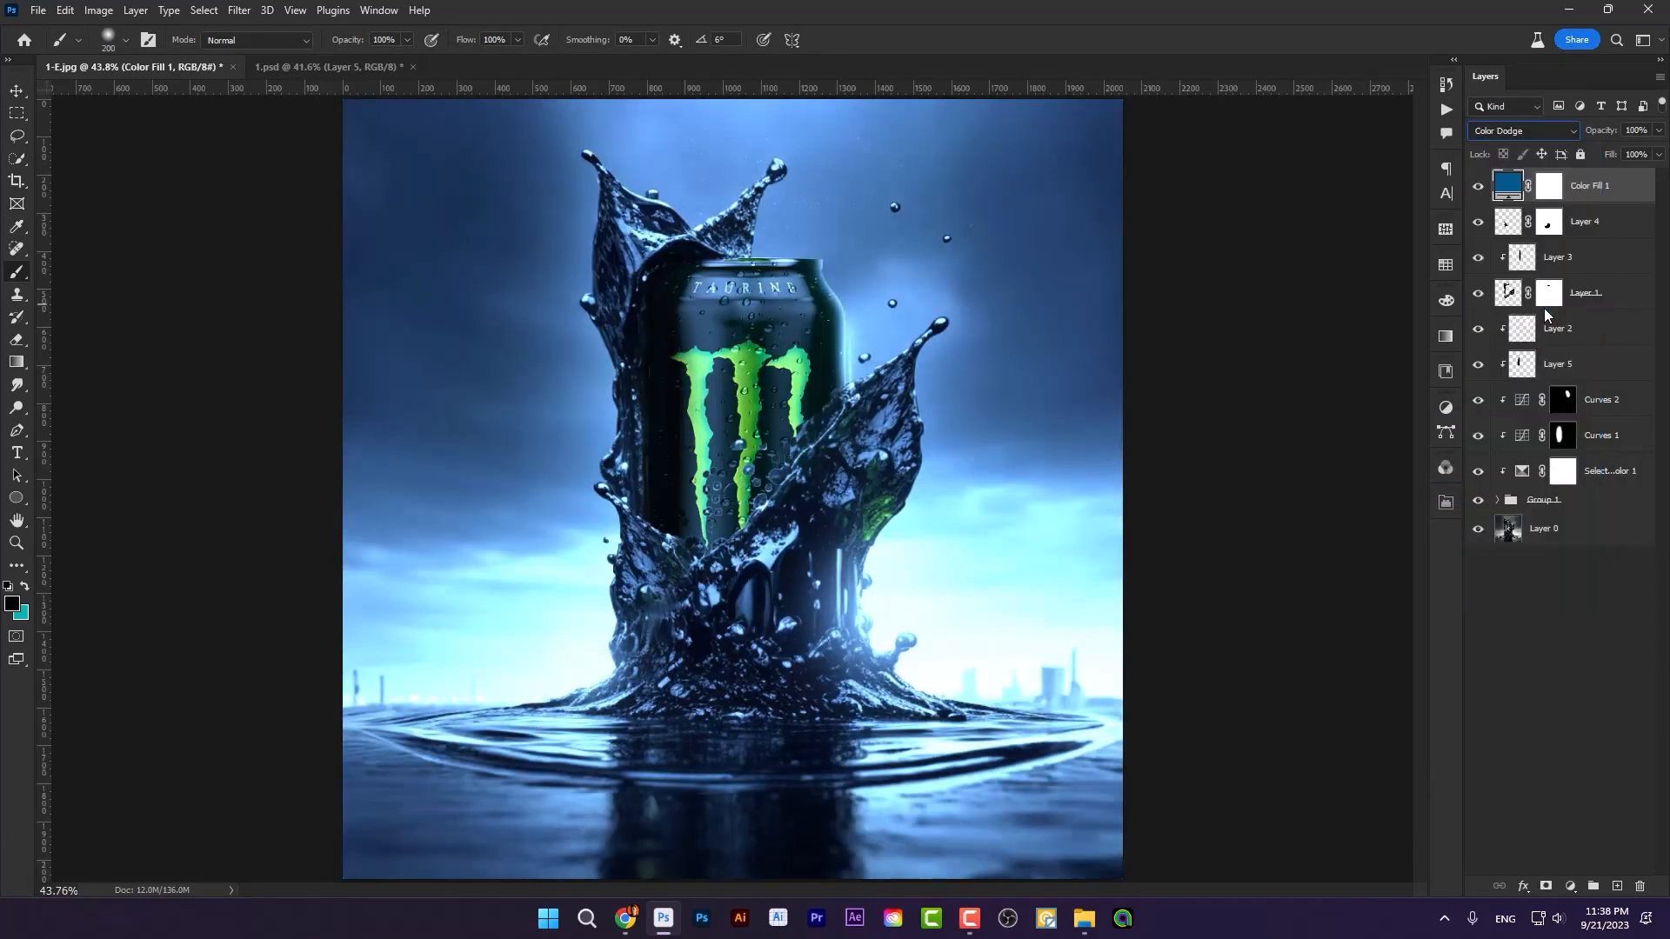
{"action": "left_click", "coordinate": [1599, 153]}
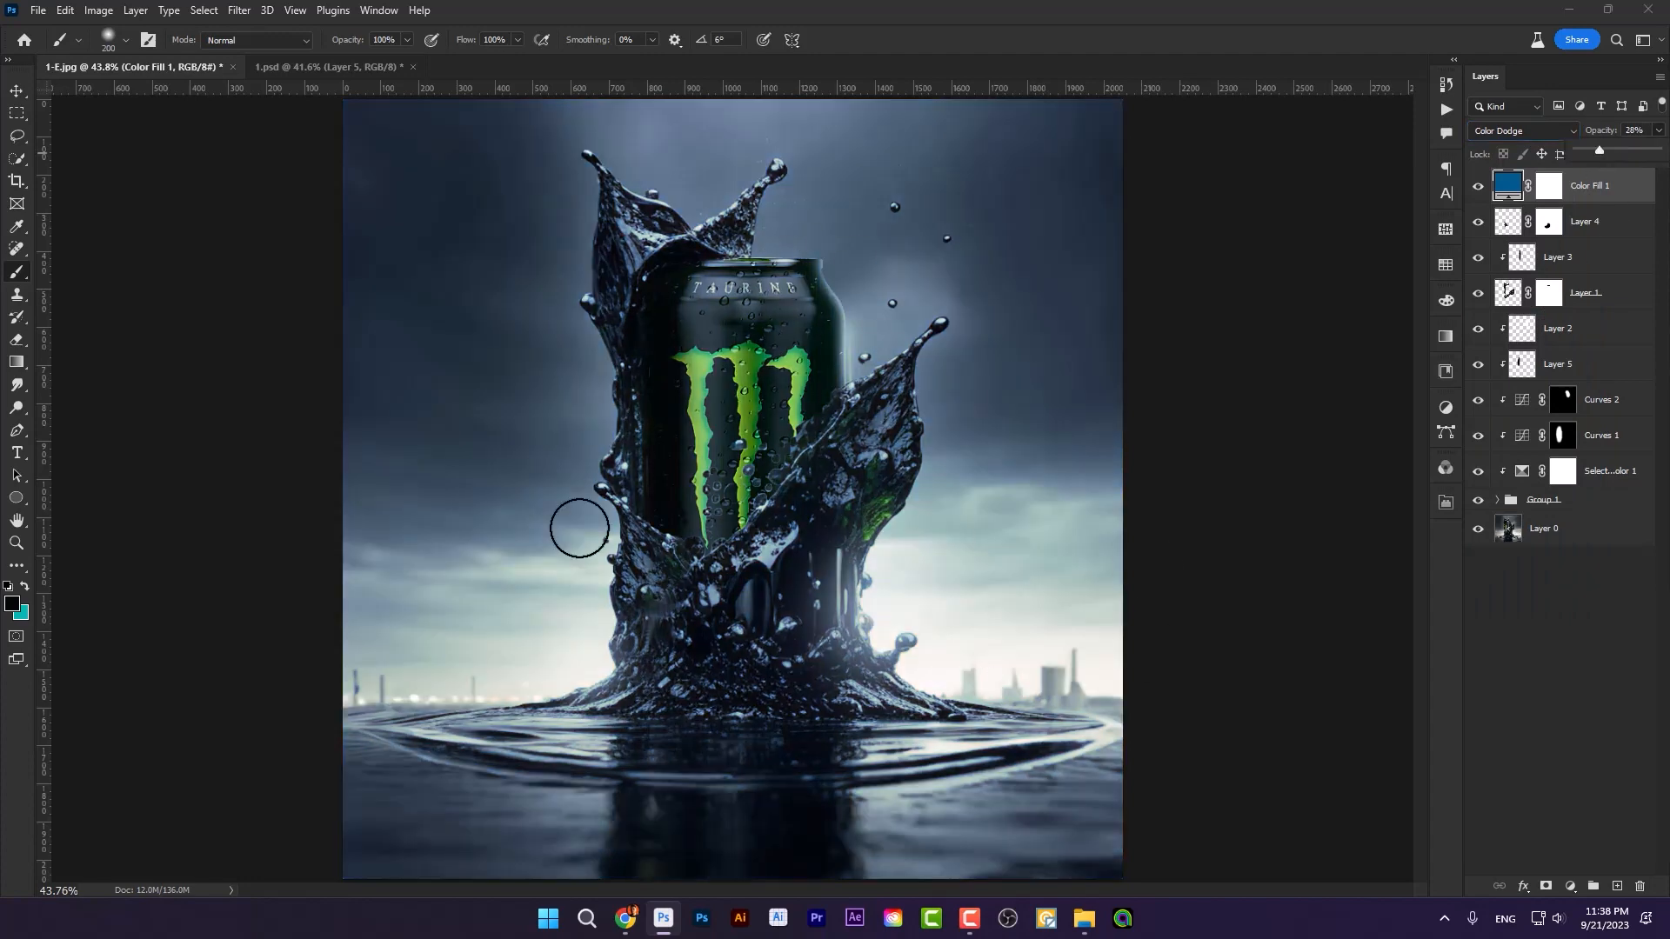
Step: Add a Selective Color adjustment layer atop the stack and set Black to -3% for the Blacks
{"action": "left_click", "coordinate": [1570, 885]}
{"action": "left_click", "coordinate": [1576, 883]}
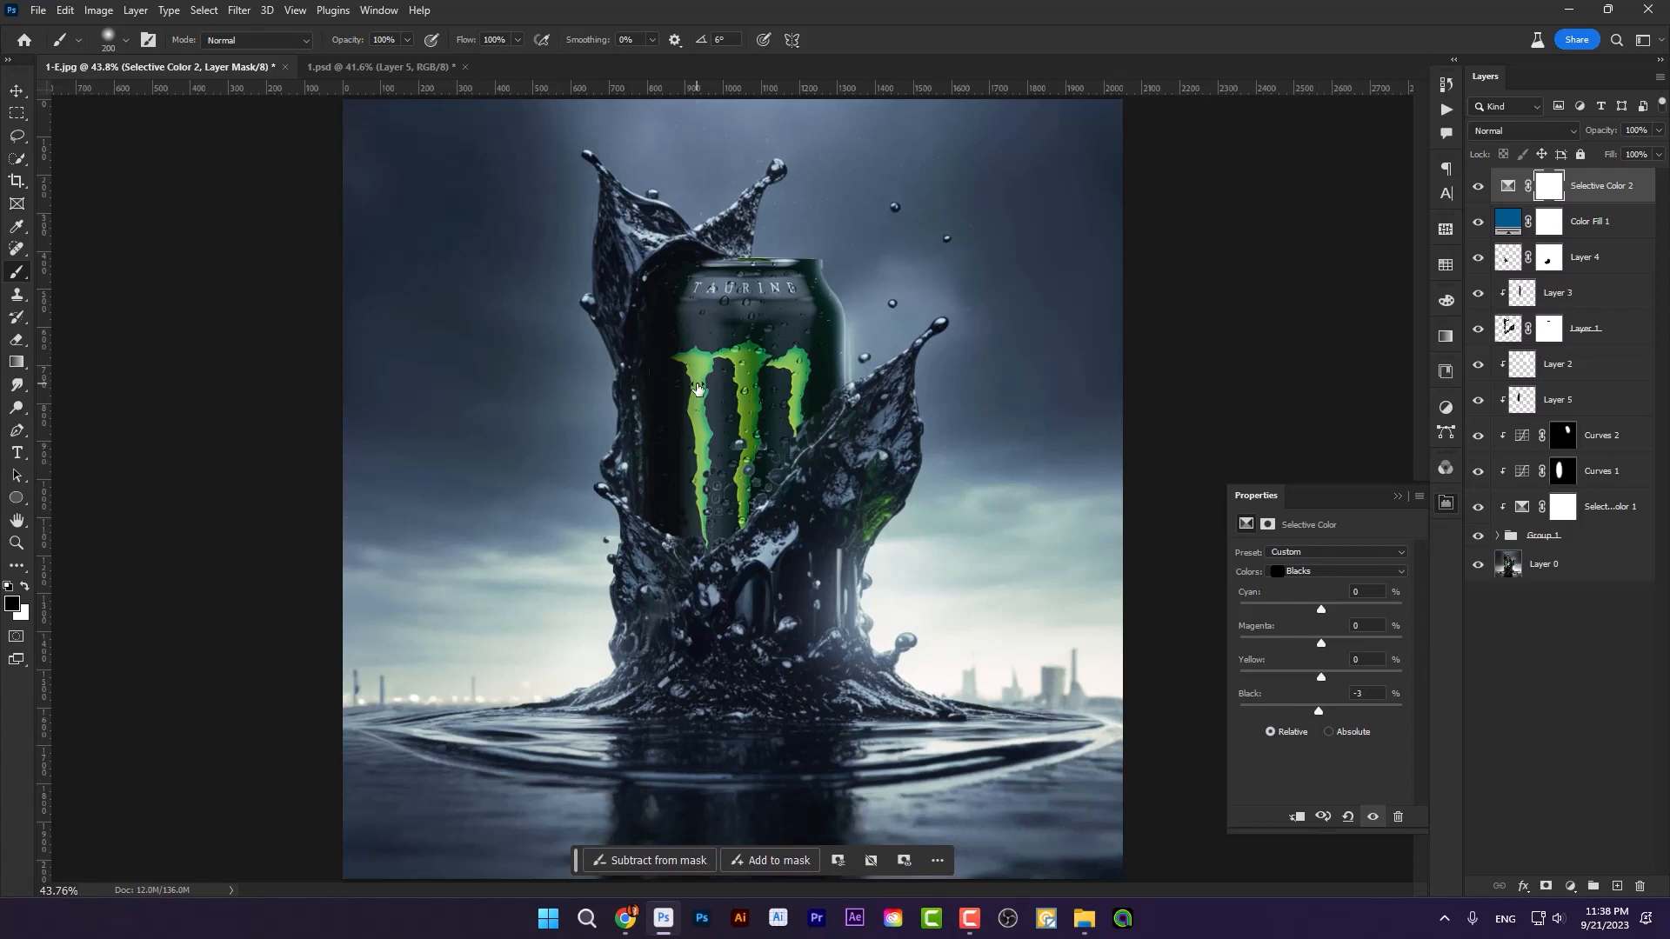
Step: Switch to the 1.psd document to examine its finished version of the can composite
{"action": "left_click", "coordinate": [363, 70]}
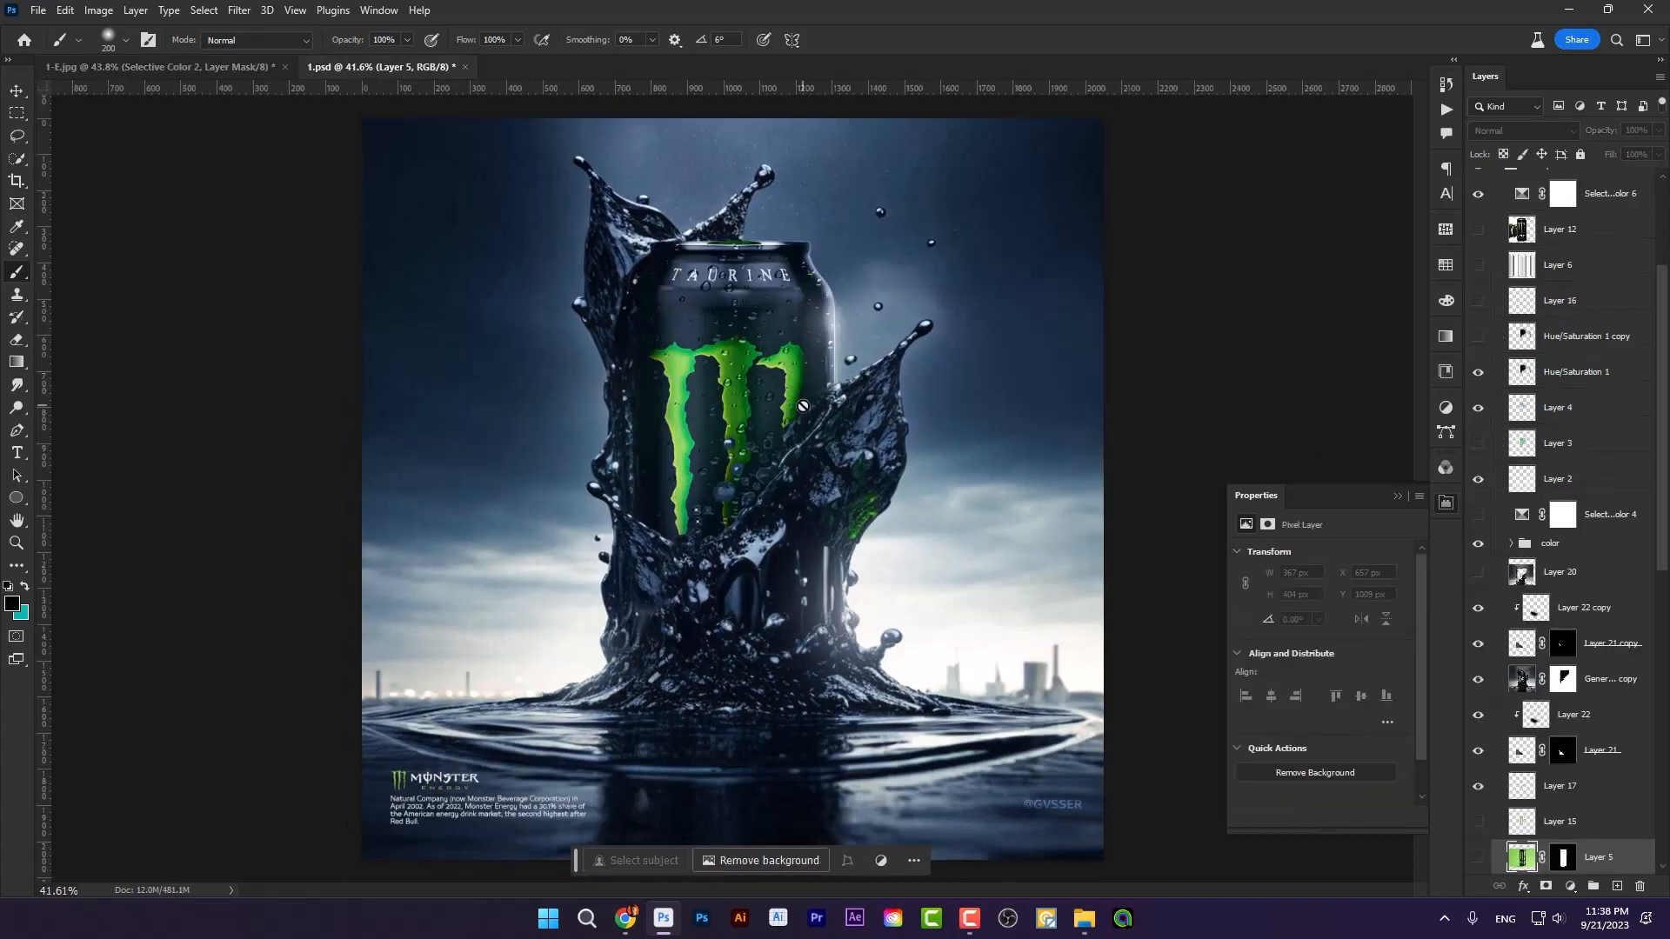